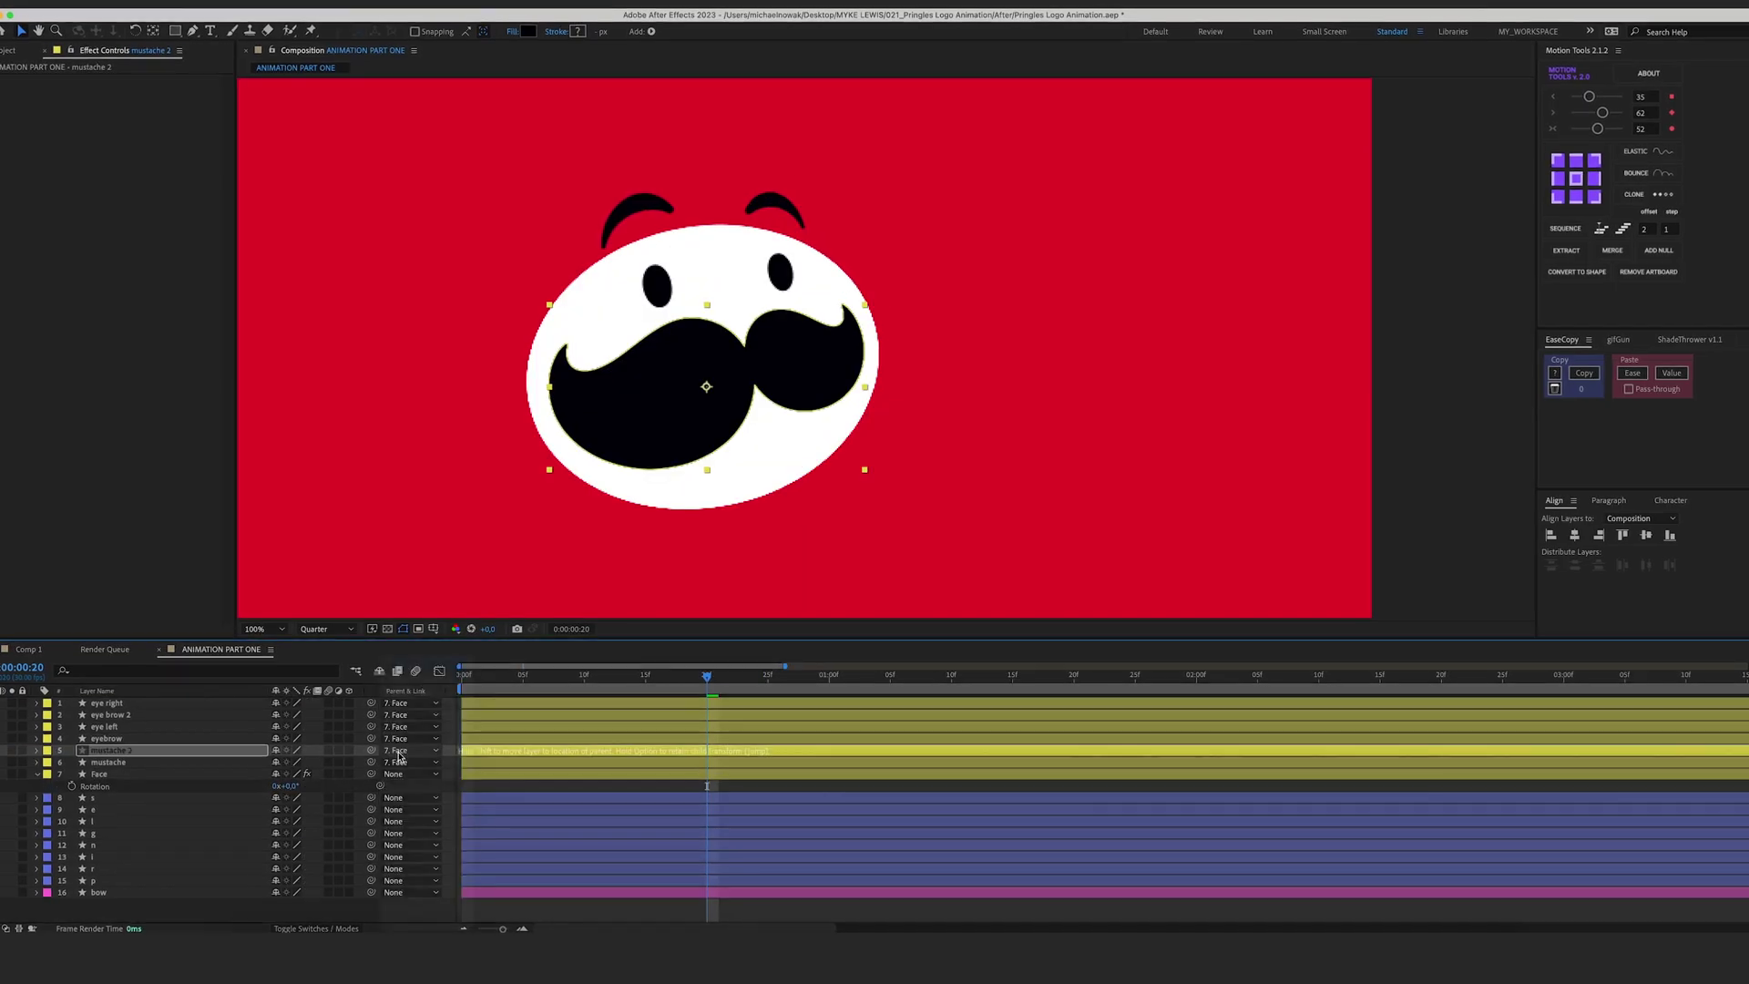
pyautogui.click(398, 753)
pyautogui.click(46, 750)
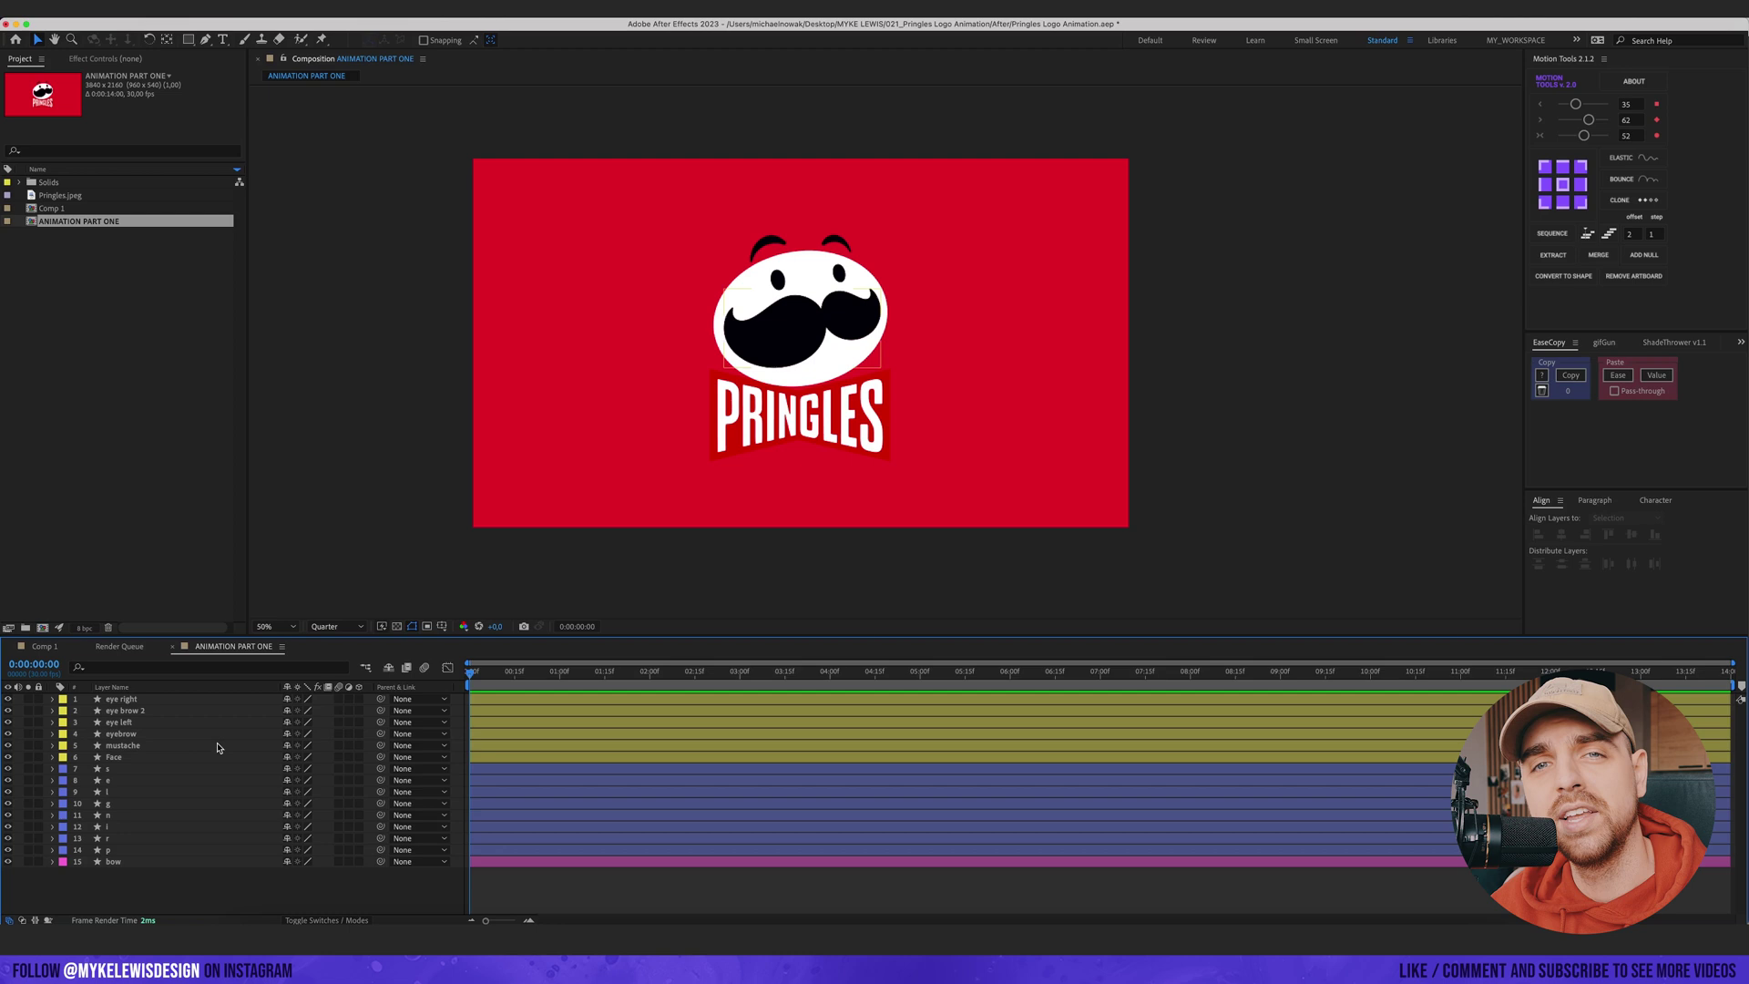
# - Review the size, frame rate, duration and background color in the ANIMATION PART ONE composition settings
pyautogui.click(182, 9)
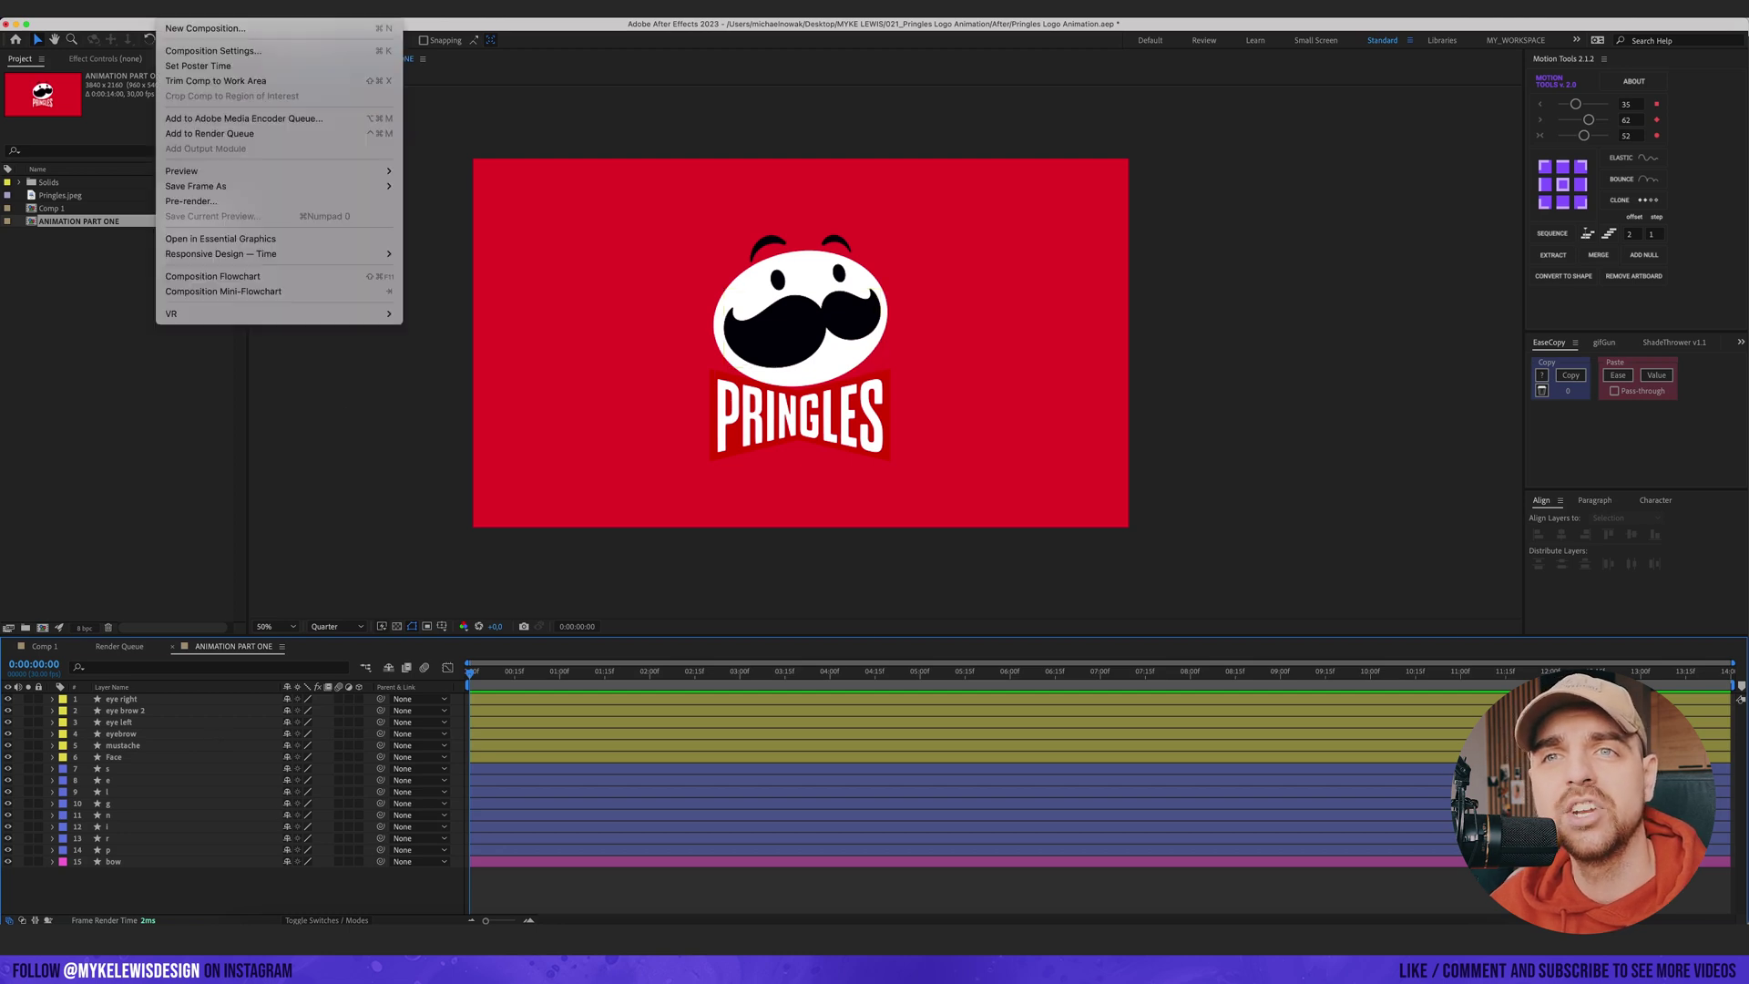
pyautogui.click(223, 49)
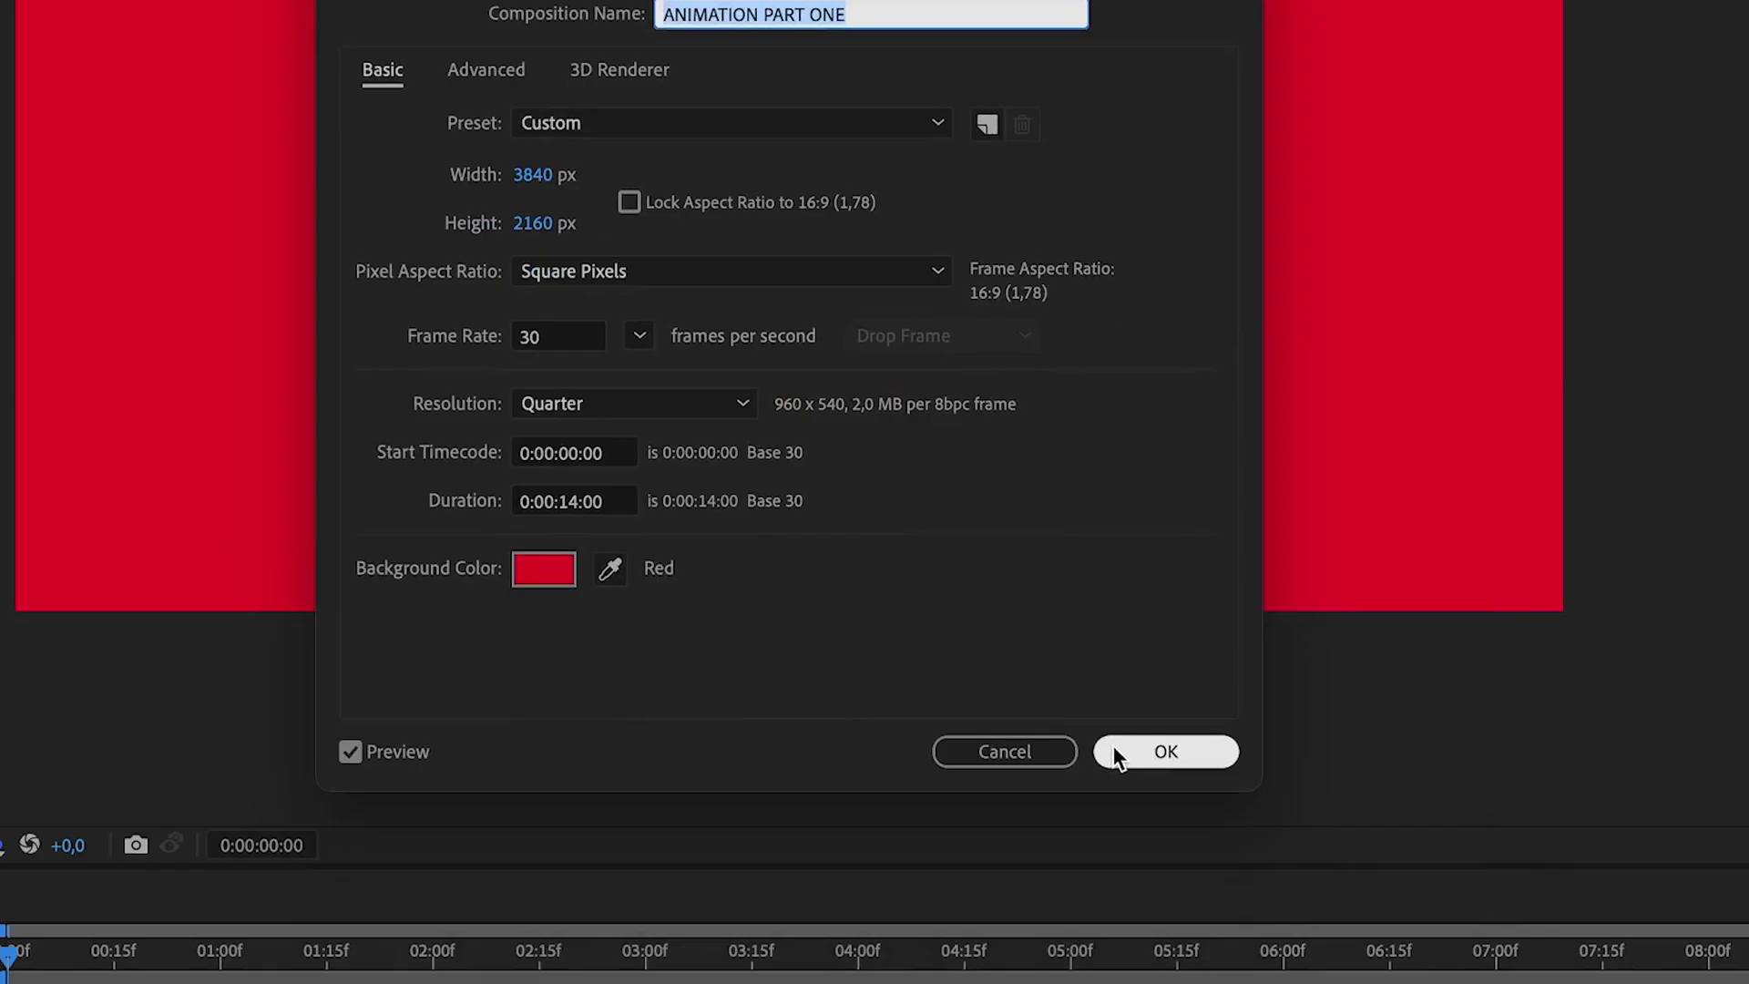
pyautogui.click(1114, 748)
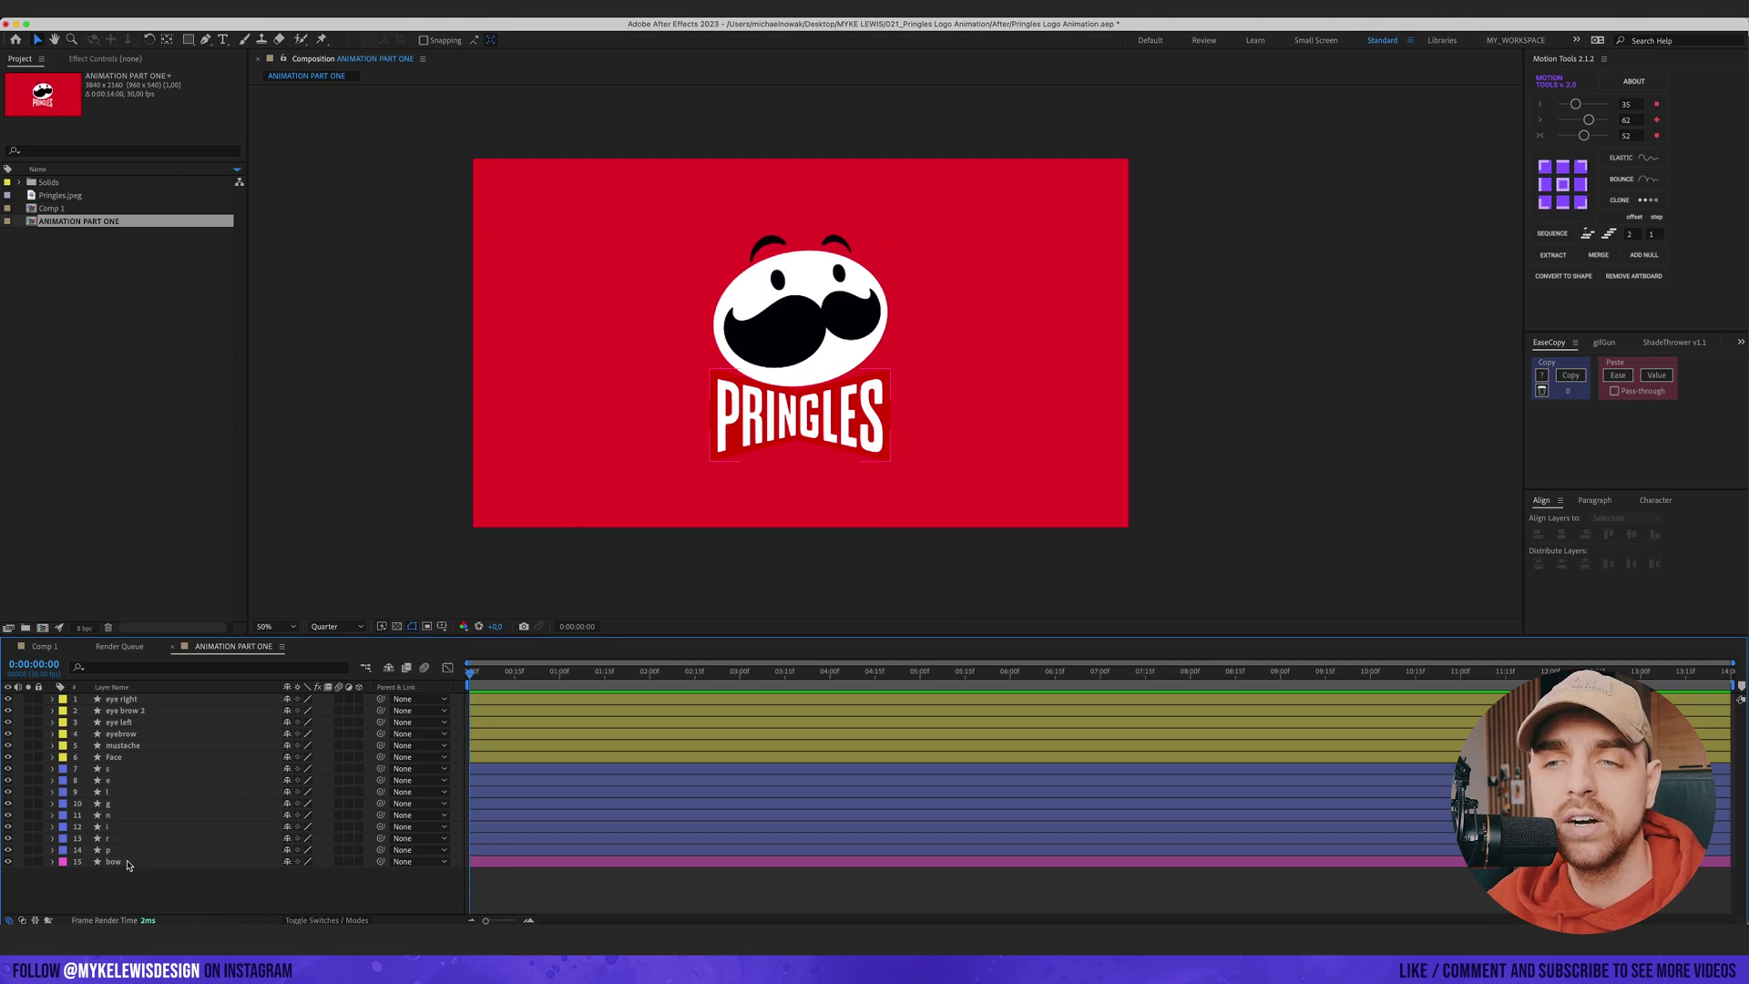
# - Examine the bow and Face layers of the Pringles logo up close in the composition
pyautogui.click(868, 374)
pyautogui.press('.')
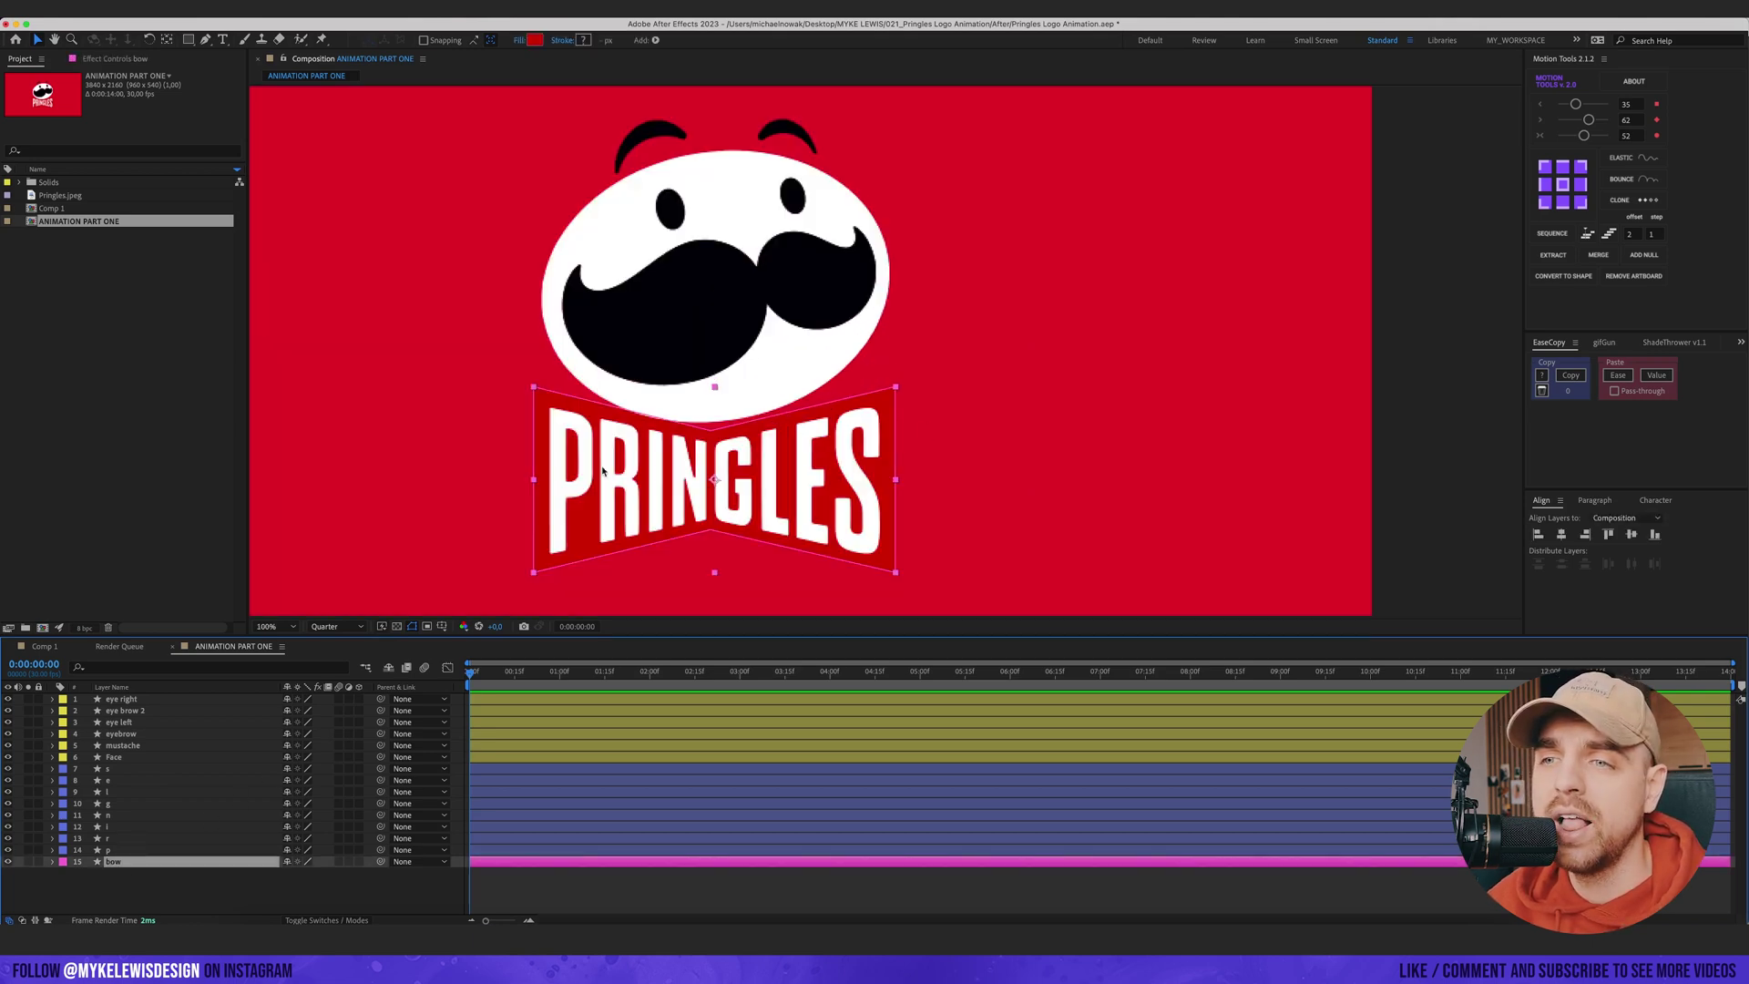
pyautogui.click(128, 758)
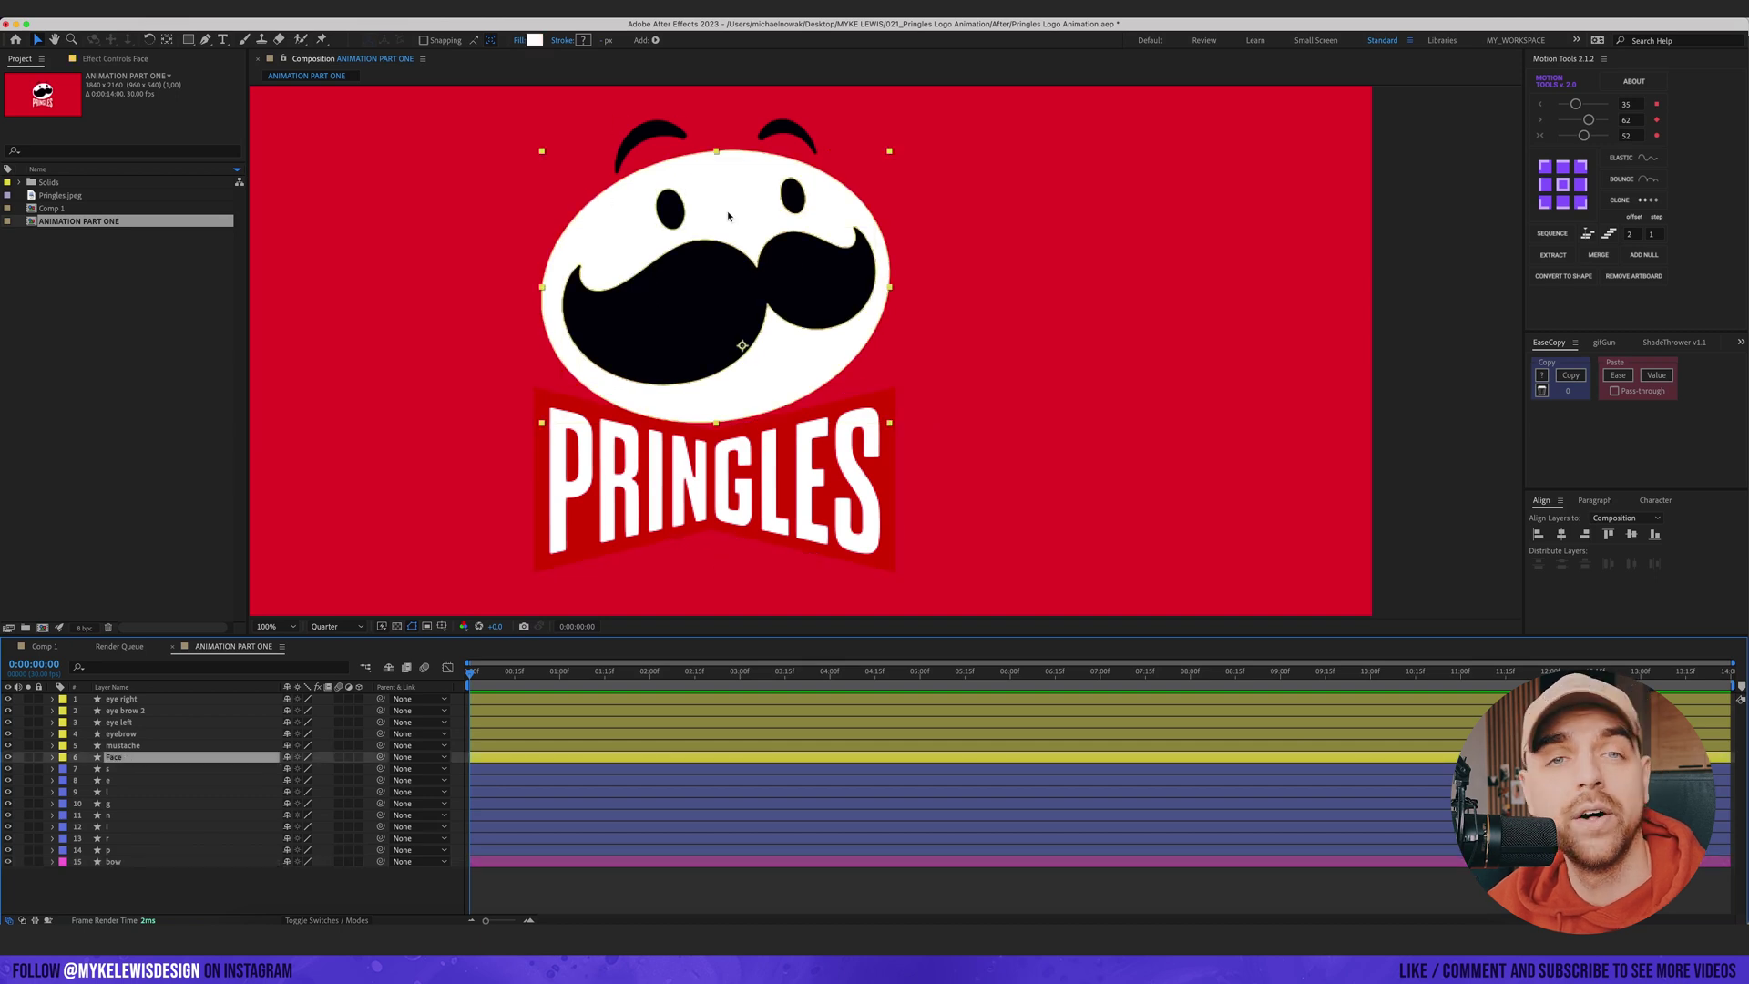
pyautogui.press(',')
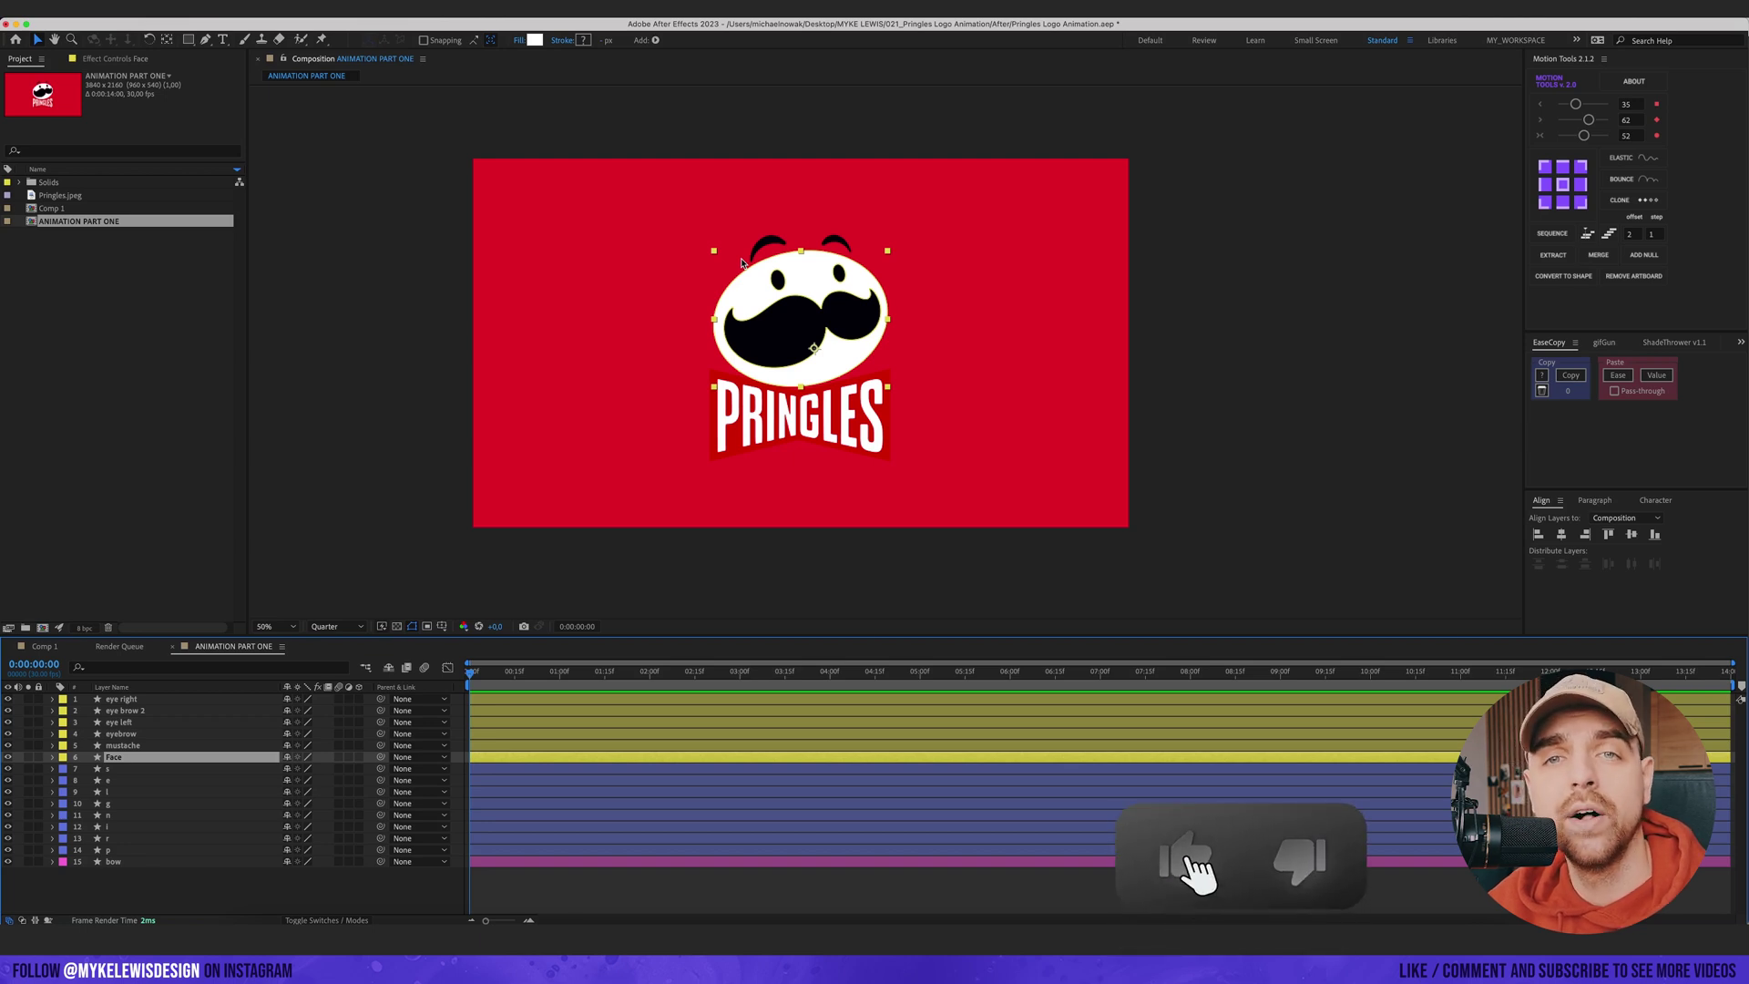
pyautogui.scroll(1, 741, 263)
pyautogui.moveTo(742, 263); pyautogui.dragTo(794, 246)
pyautogui.scroll(-1, 784, 416)
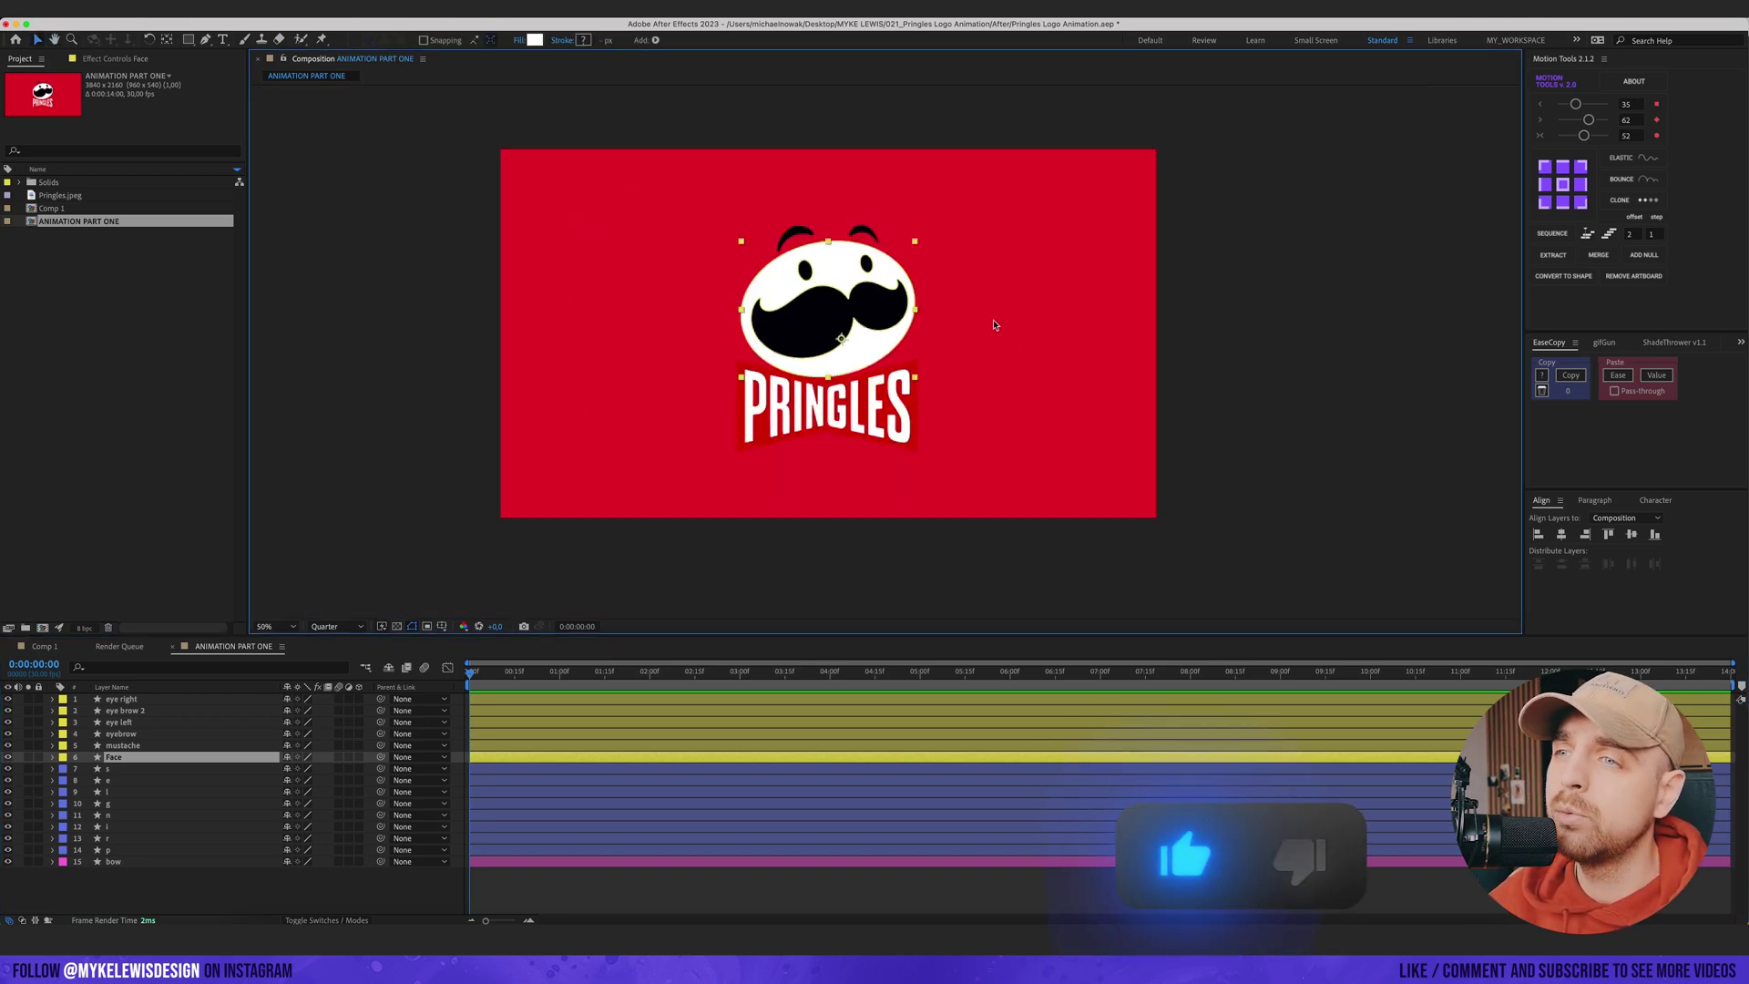
pyautogui.press('.')
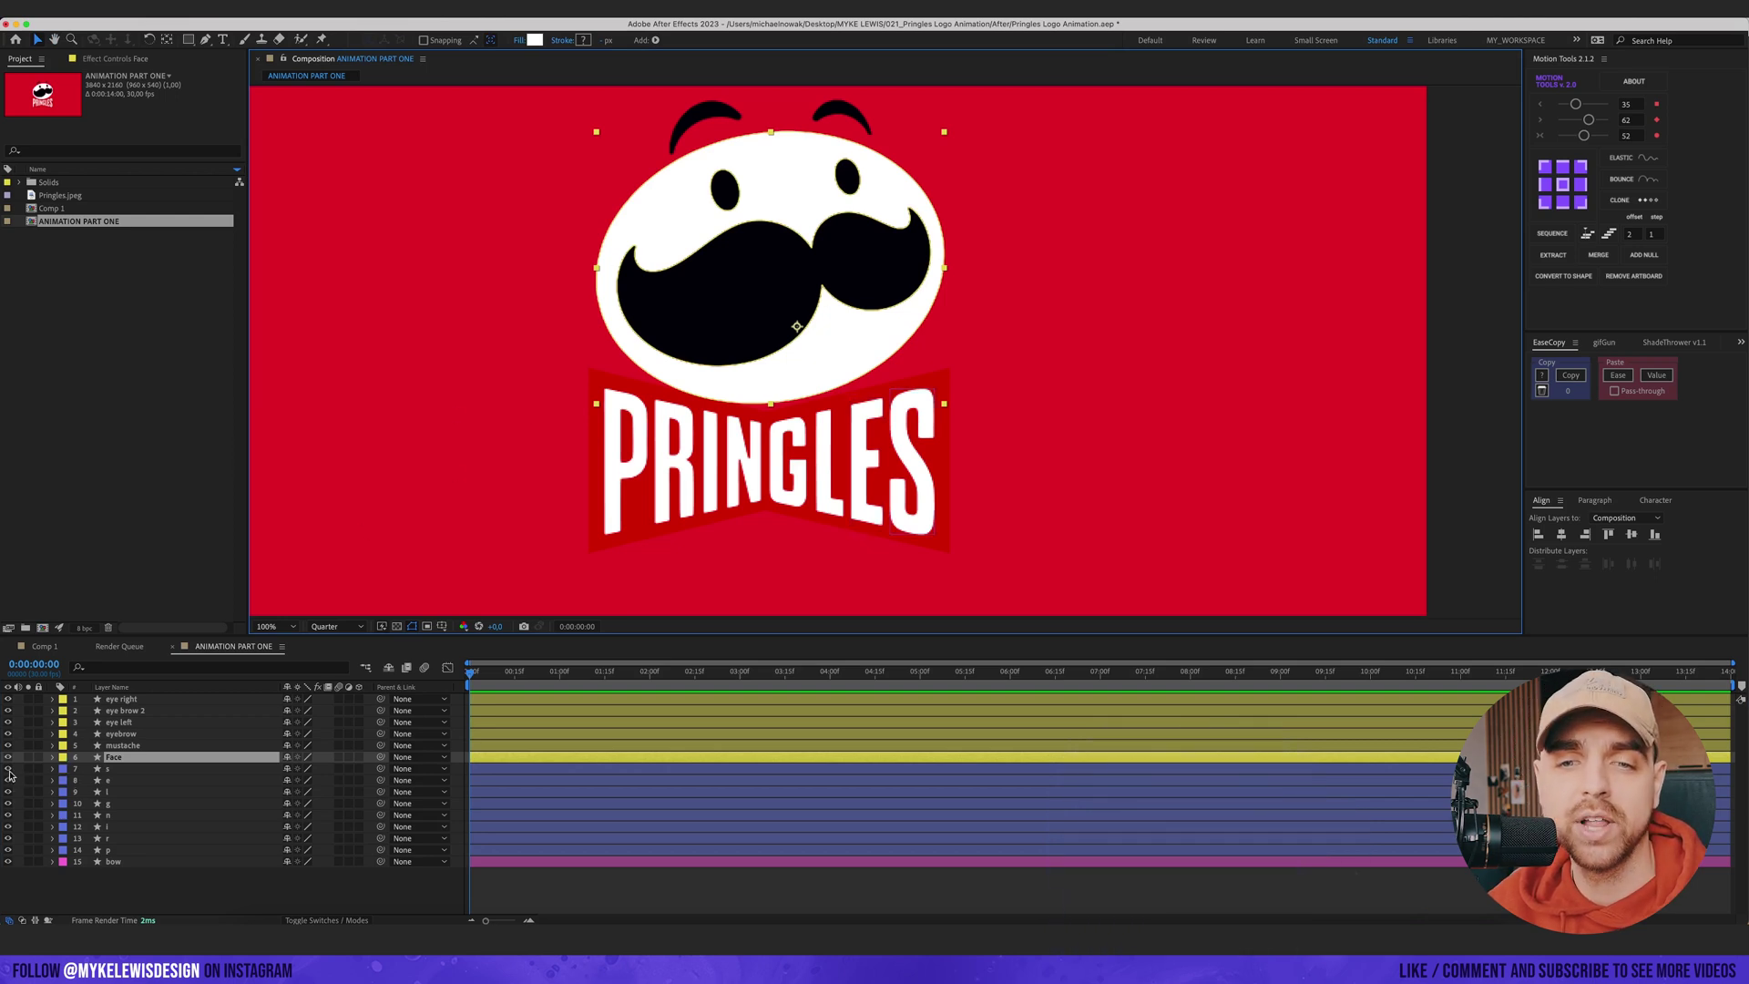
# - Hide all the Pringles letter layers and the bow layer, keeping only the face parts visible
pyautogui.moveTo(9, 774); pyautogui.dragTo(9, 861)
pyautogui.scroll(-1, 820, 262)
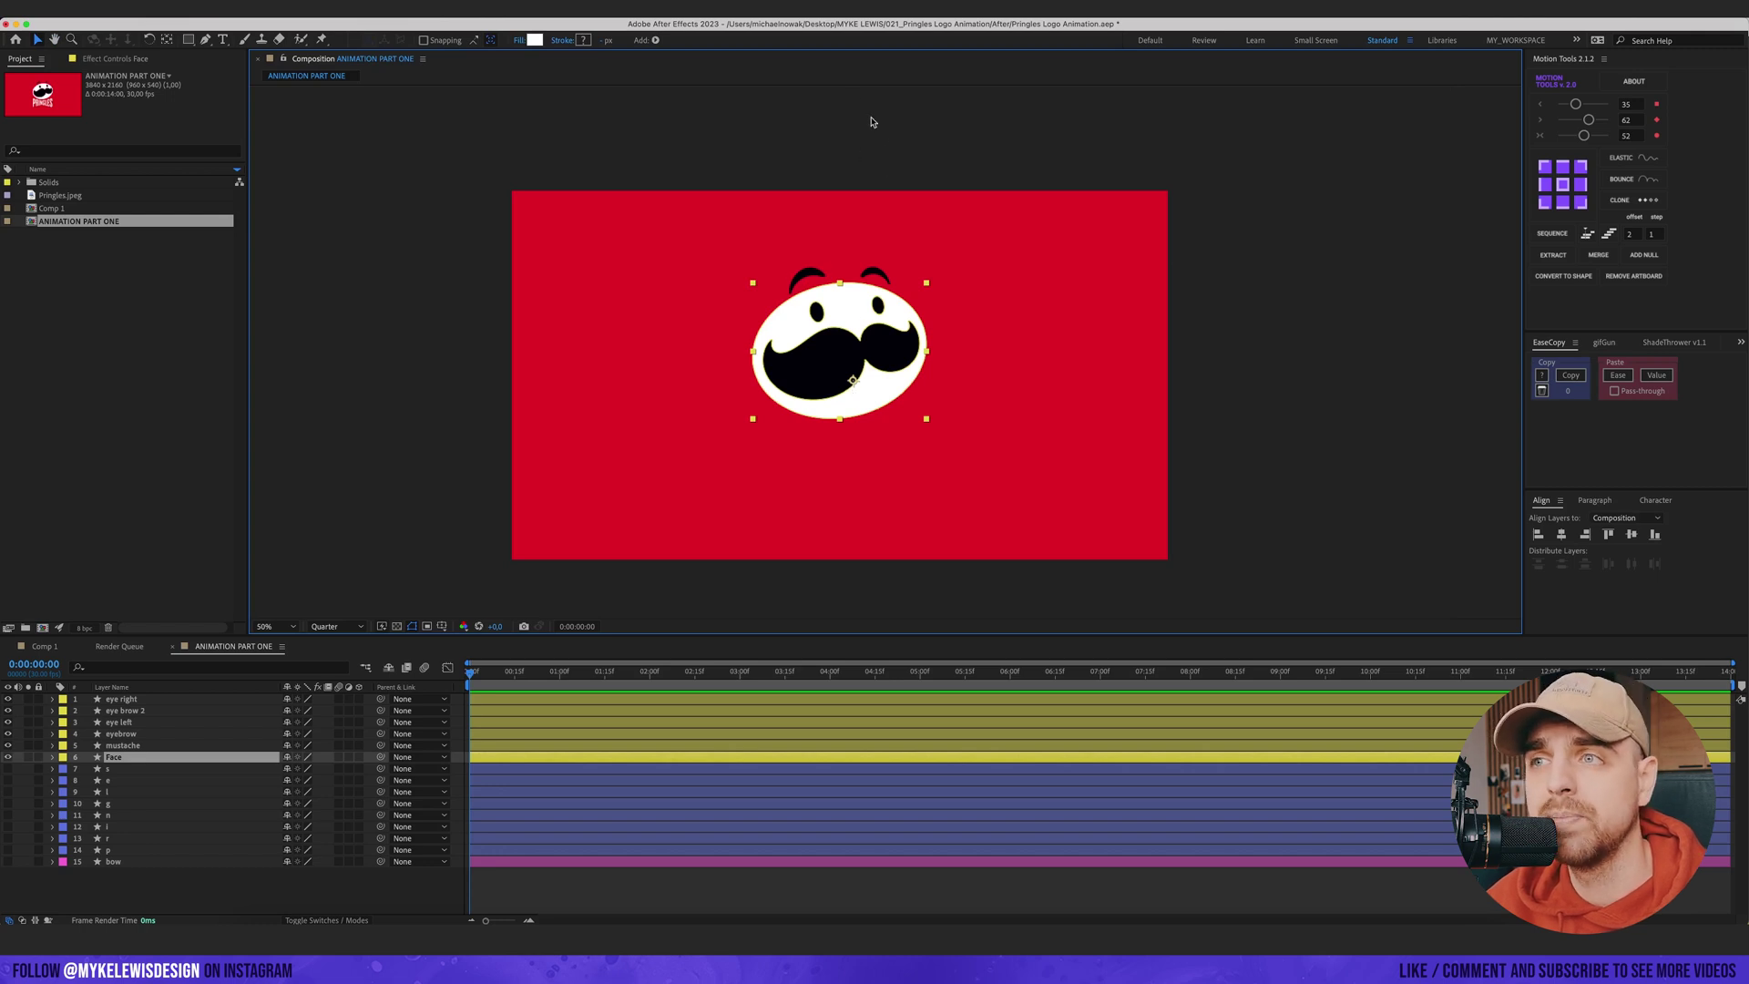
pyautogui.moveTo(872, 122); pyautogui.dragTo(842, 157)
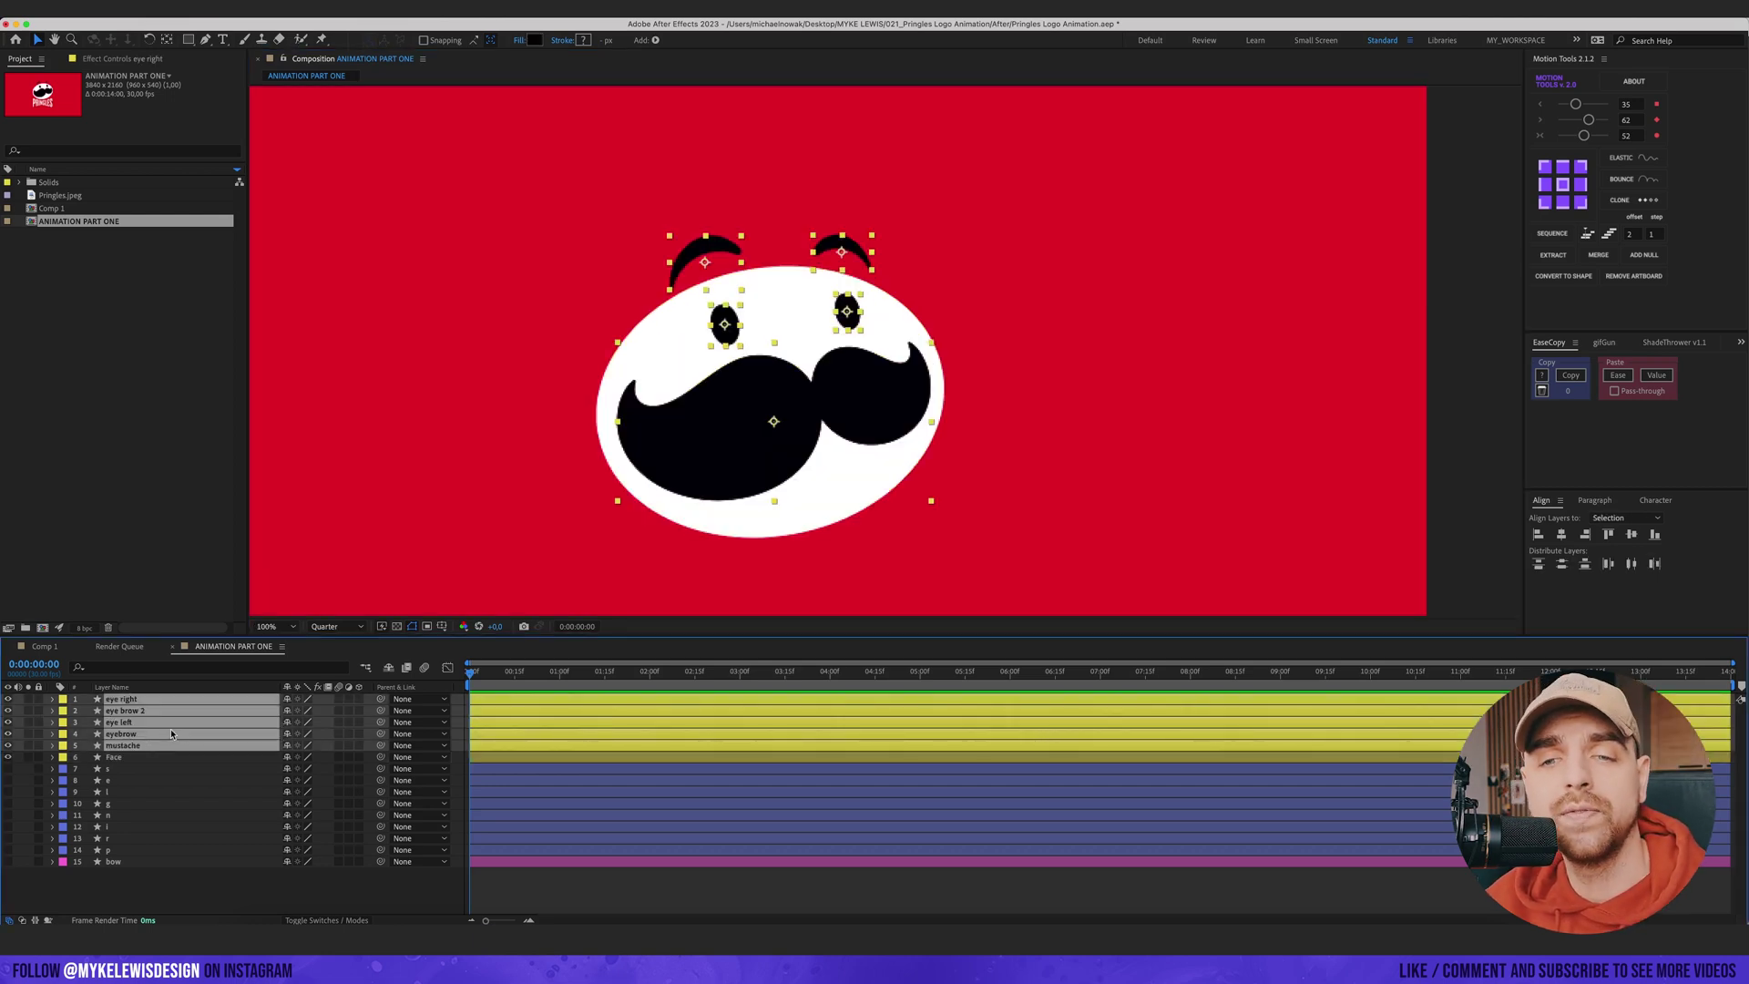
# - Parent the eye, eyebrow and mustache layers to the Face layer and test the link by shifting Face's position
pyautogui.moveTo(380, 745); pyautogui.dragTo(153, 759)
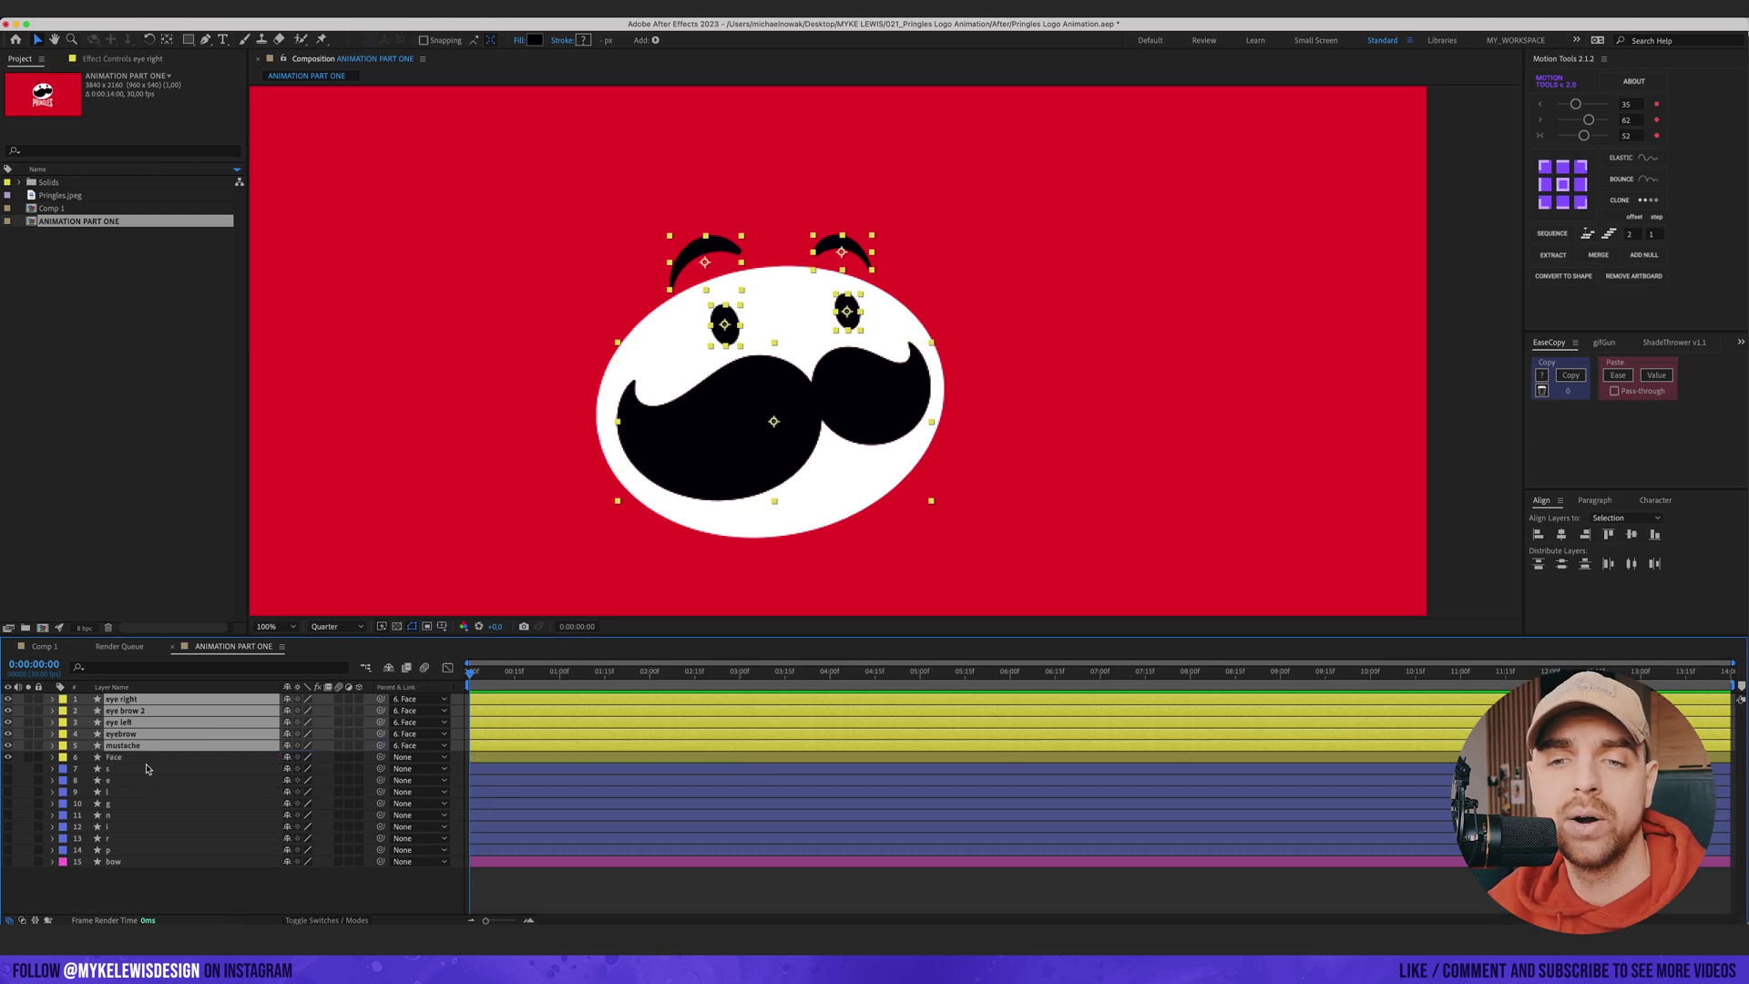
pyautogui.click(146, 758)
pyautogui.press(',')
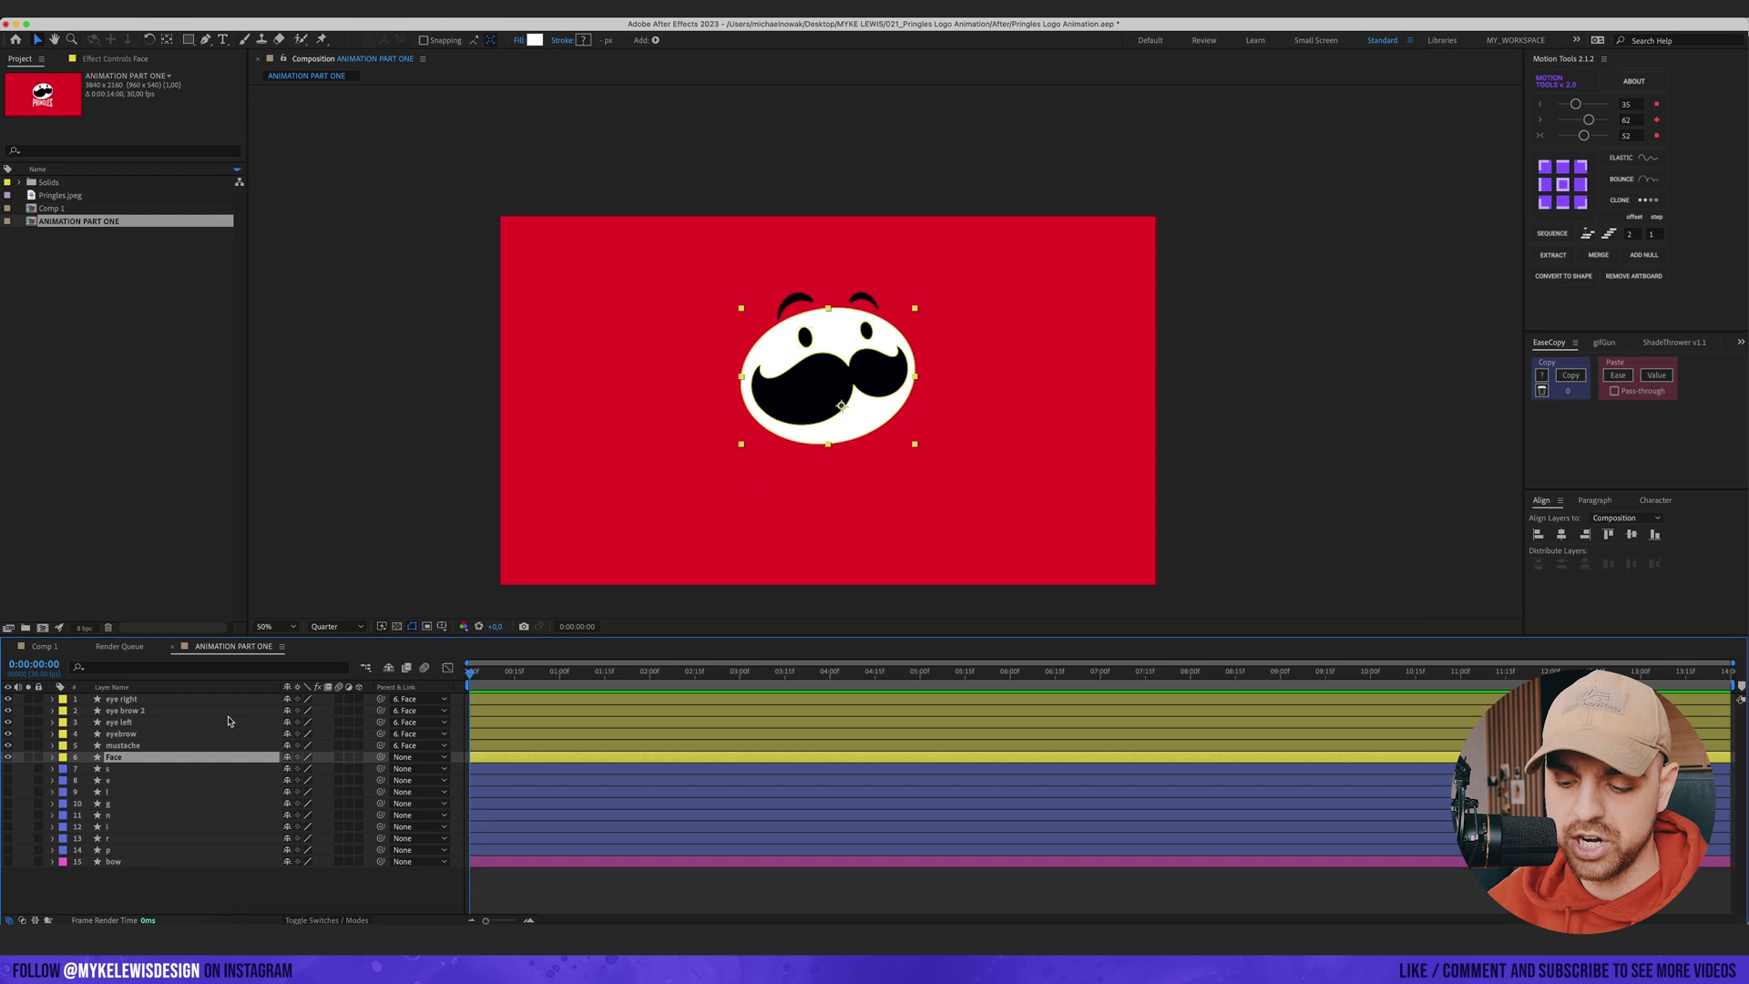
pyautogui.press('p')
pyautogui.moveTo(296, 770); pyautogui.dragTo(187, 770)
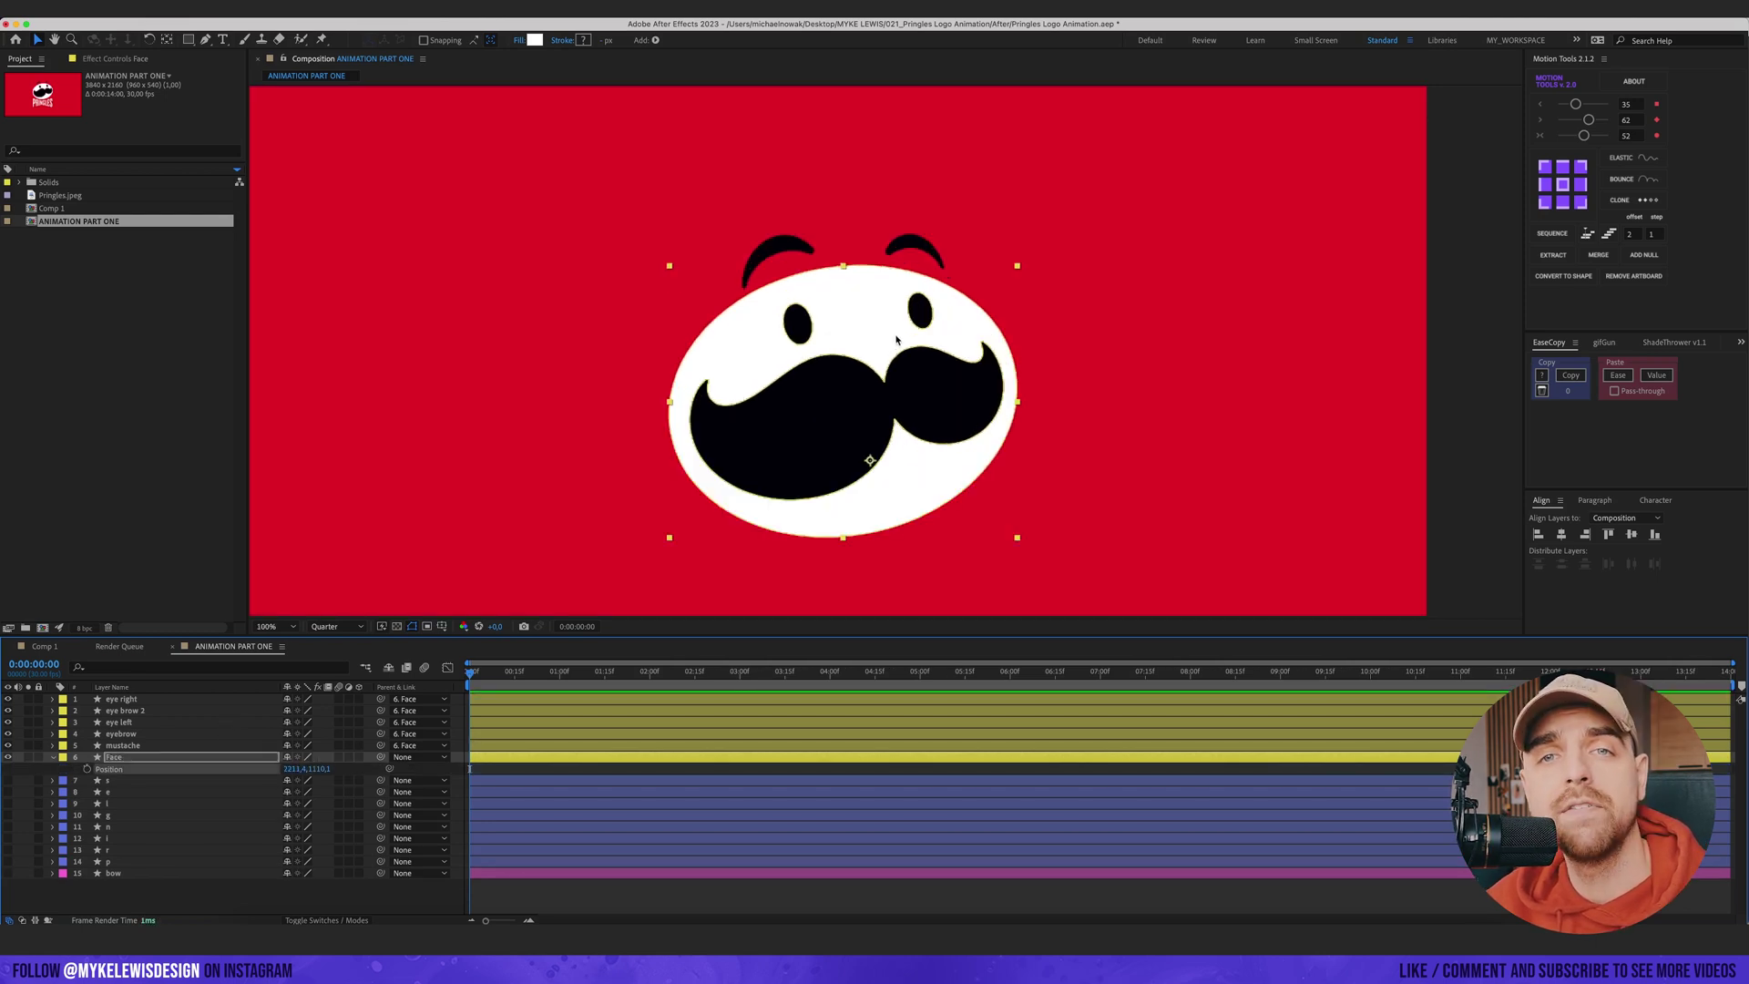
# - Add Position and Scale keyframes to the Face layer at the 1-second mark
pyautogui.moveTo(470, 673); pyautogui.dragTo(559, 673)
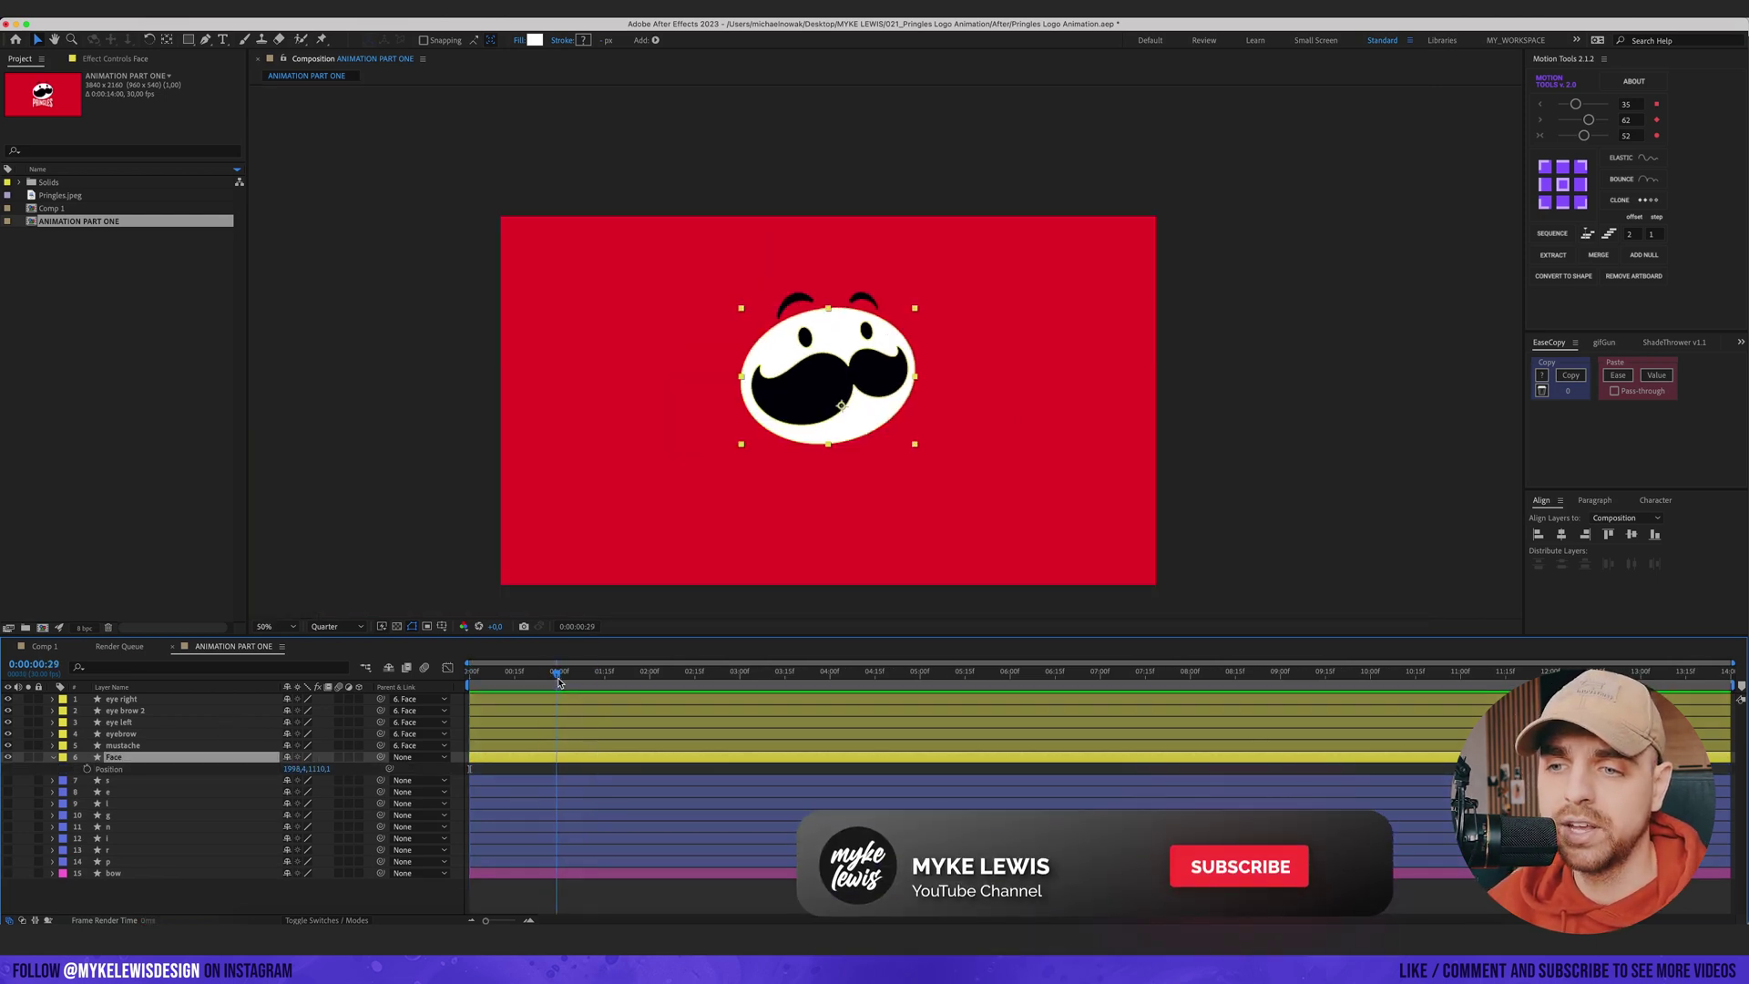
pyautogui.click(86, 769)
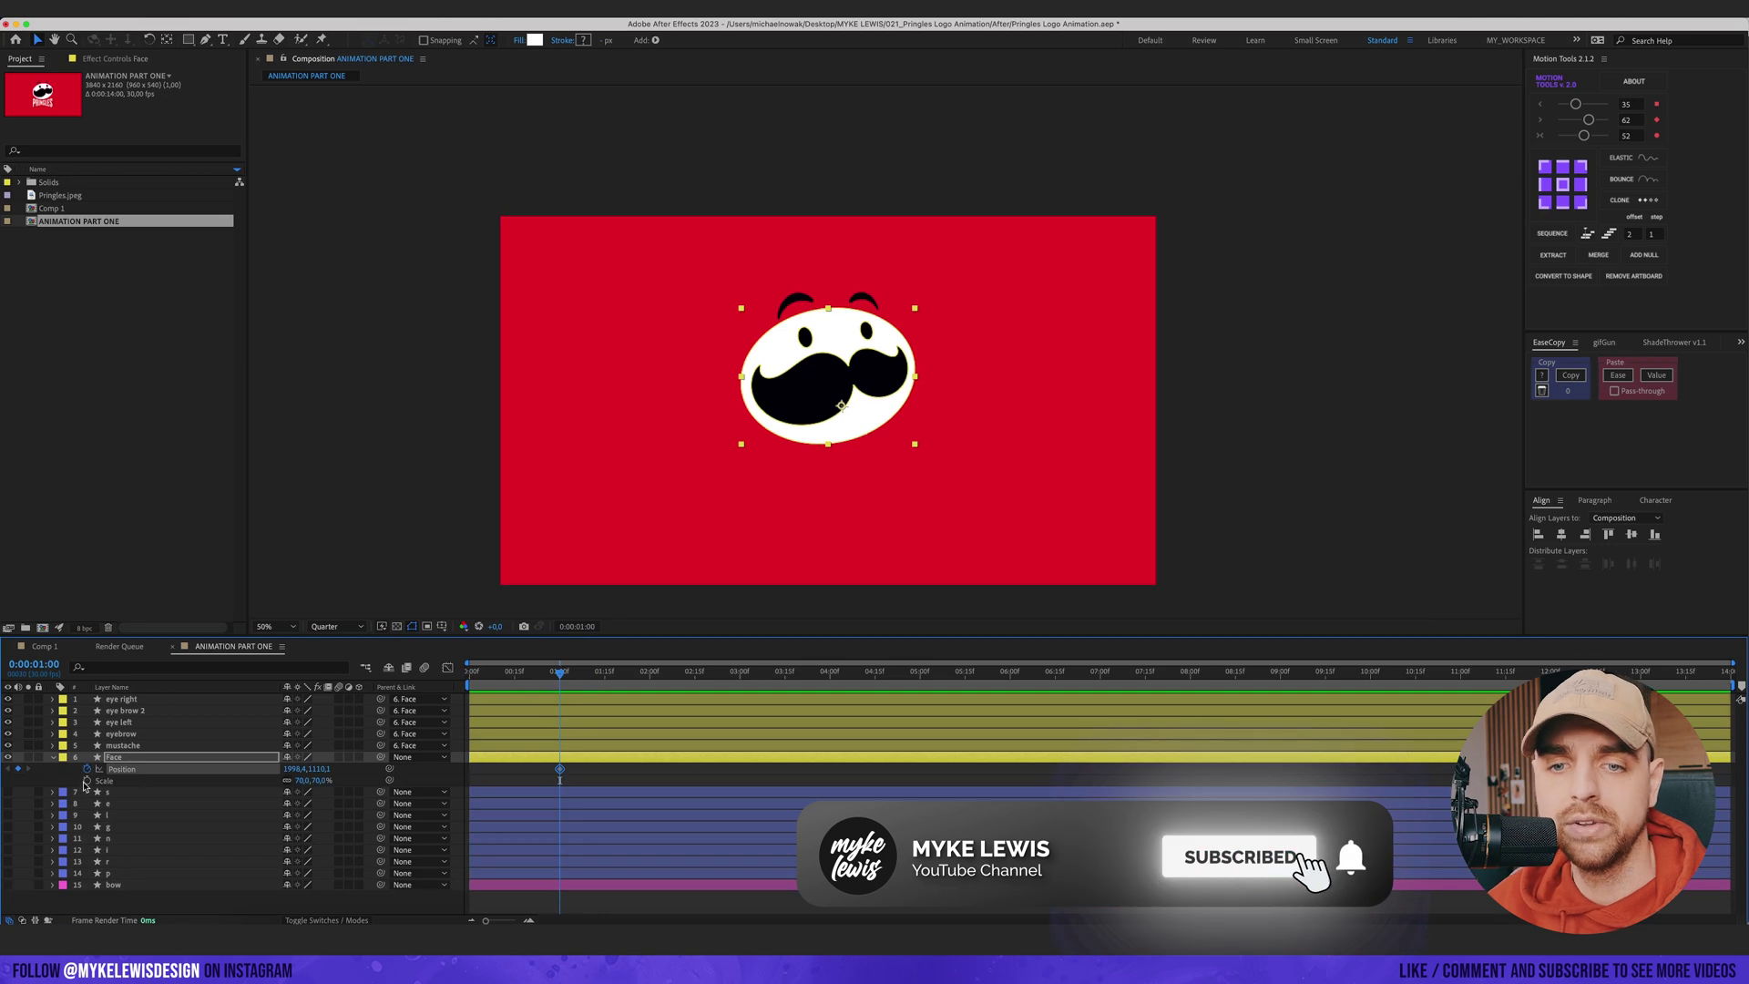
pyautogui.hotkey('alt', 'shift', 's')
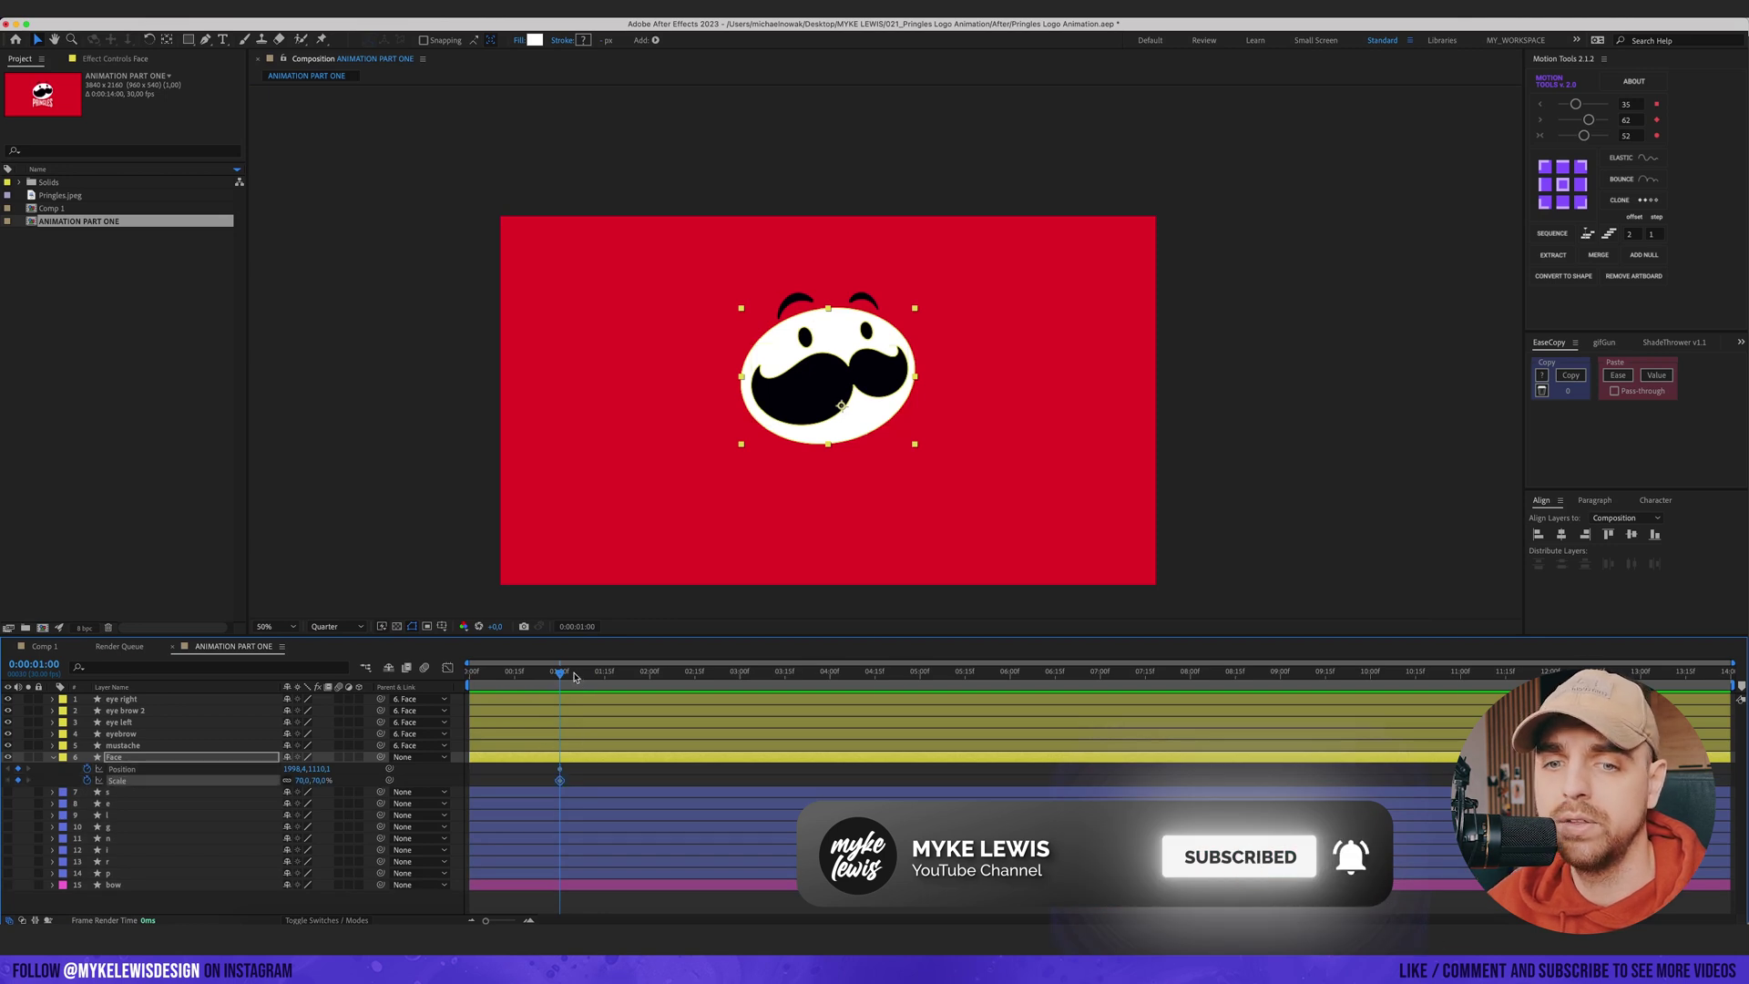
# - Keyframe the Face layer straight above the frame at about Y -470 at the timeline's start and preview the drop
pyautogui.press('Home')
pyautogui.moveTo(839, 352); pyautogui.dragTo(839, 83)
pyautogui.click(567, 771)
pyautogui.press('space')
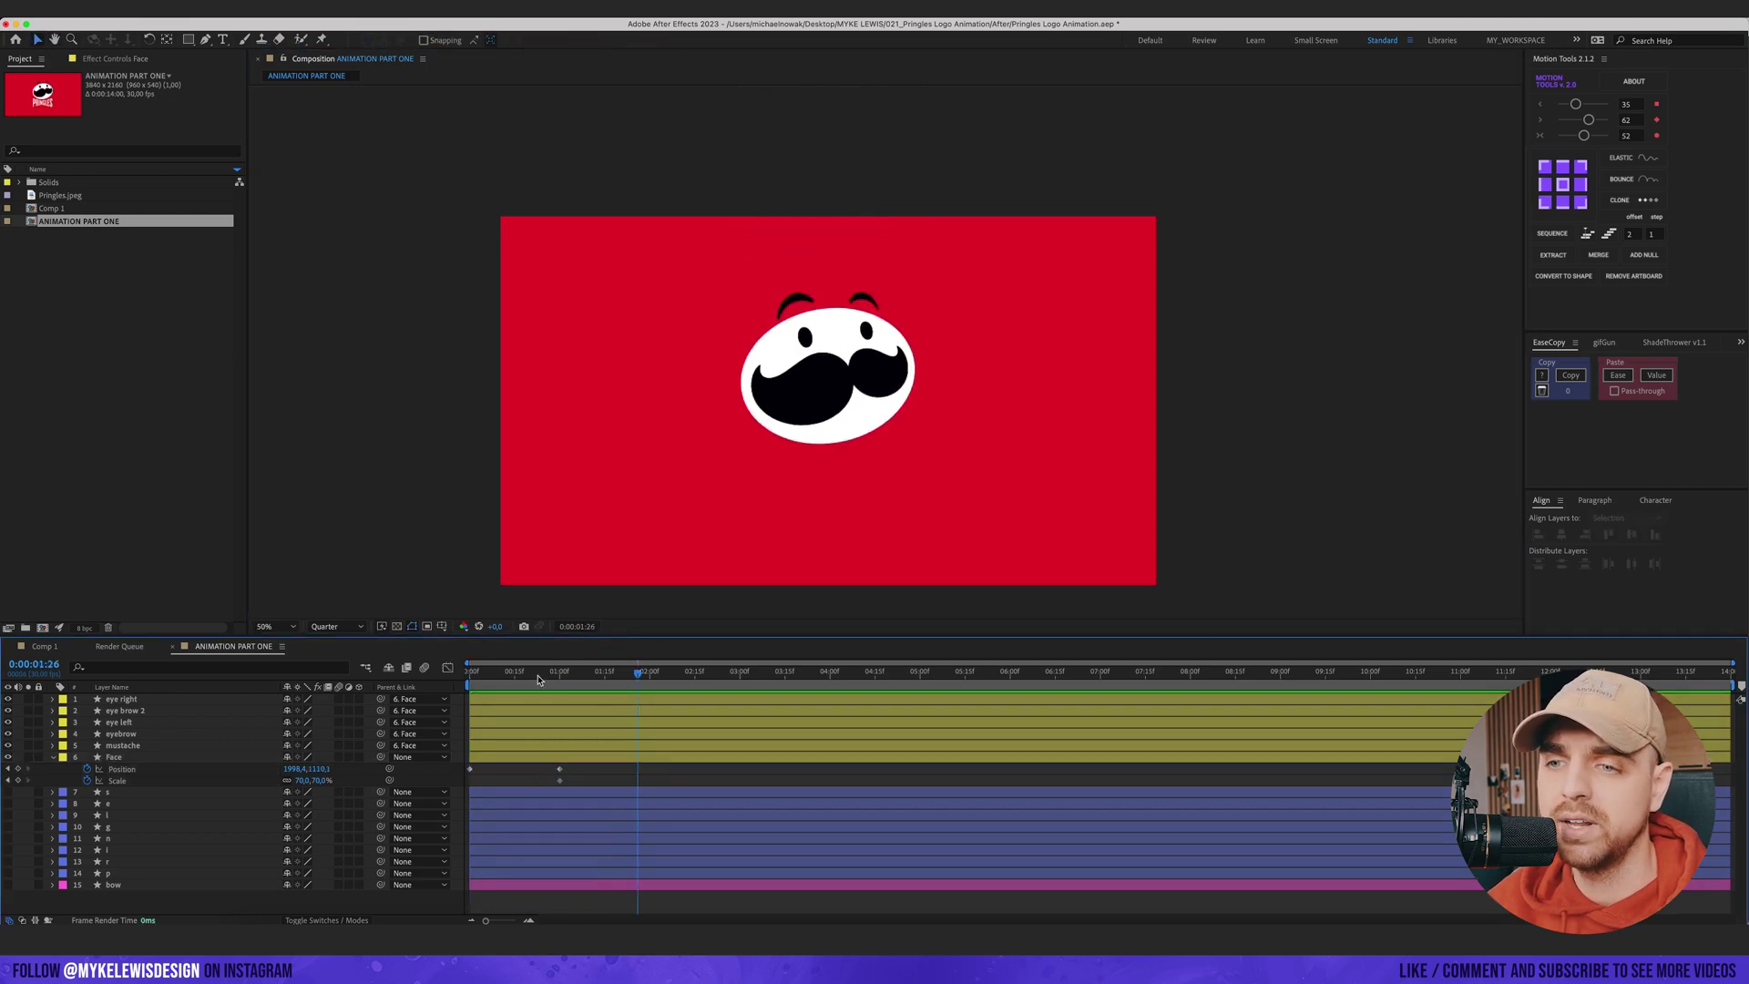
# - Set the Face layer's Scale to 10% at the start of the timeline and preview the animation
pyautogui.click(560, 674)
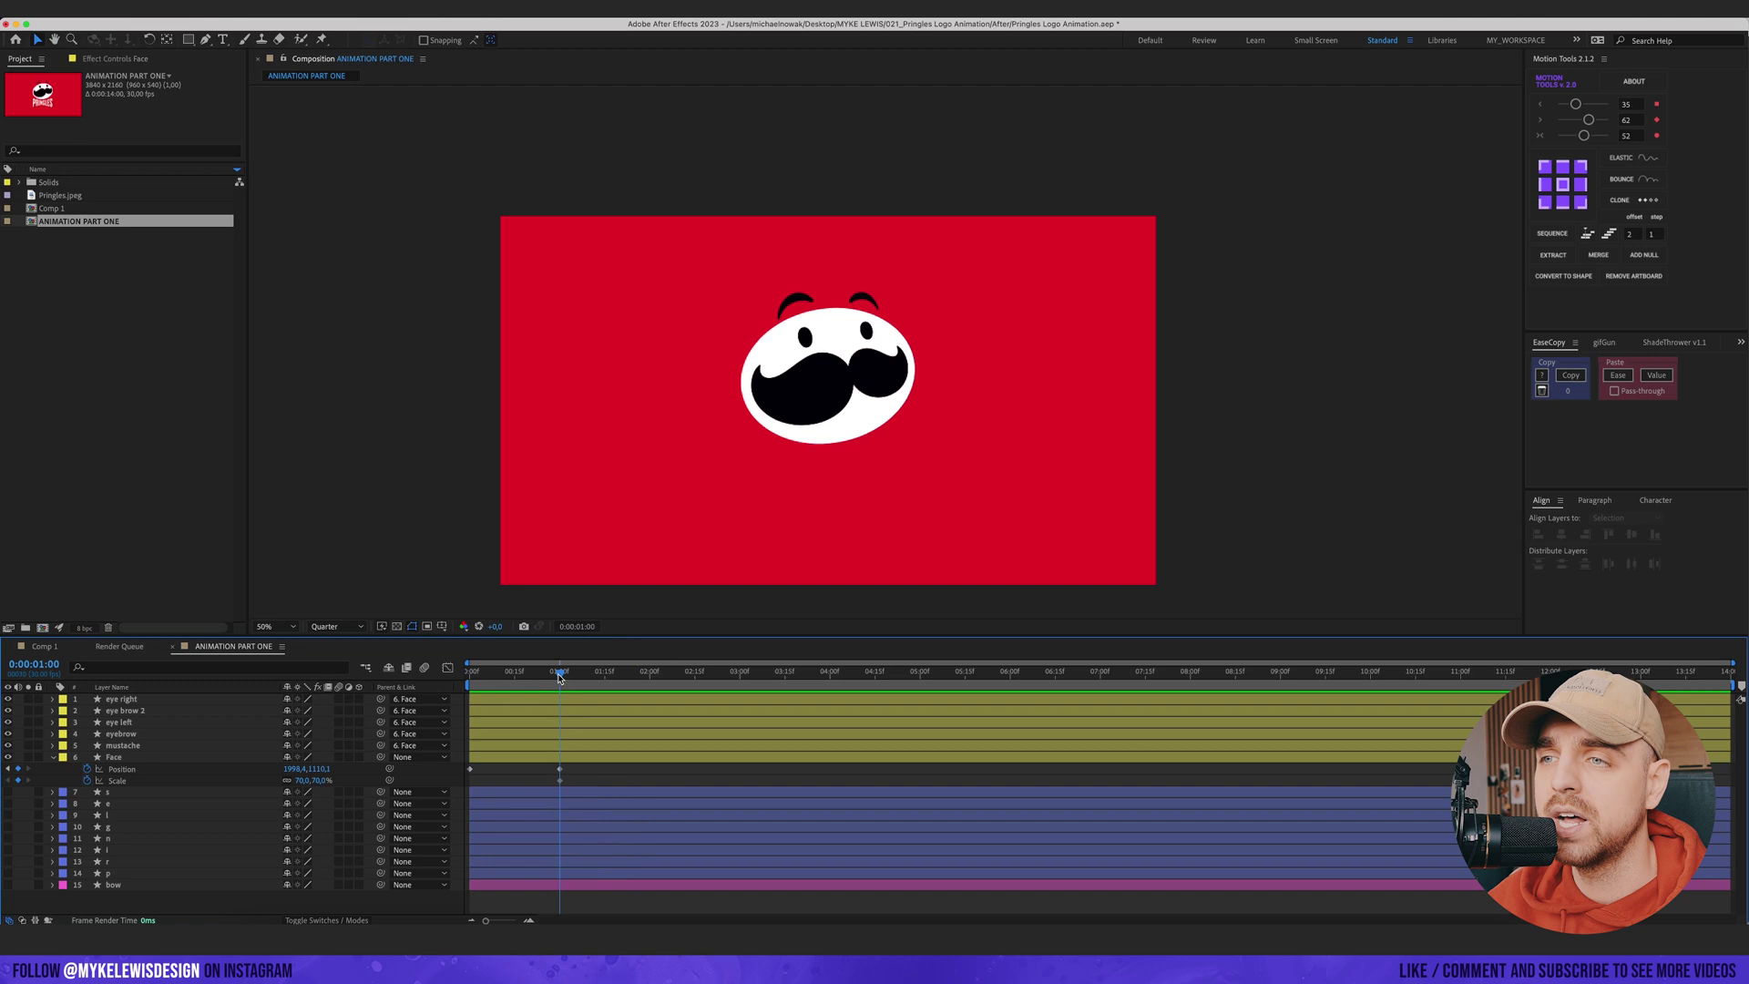
pyautogui.press('Home')
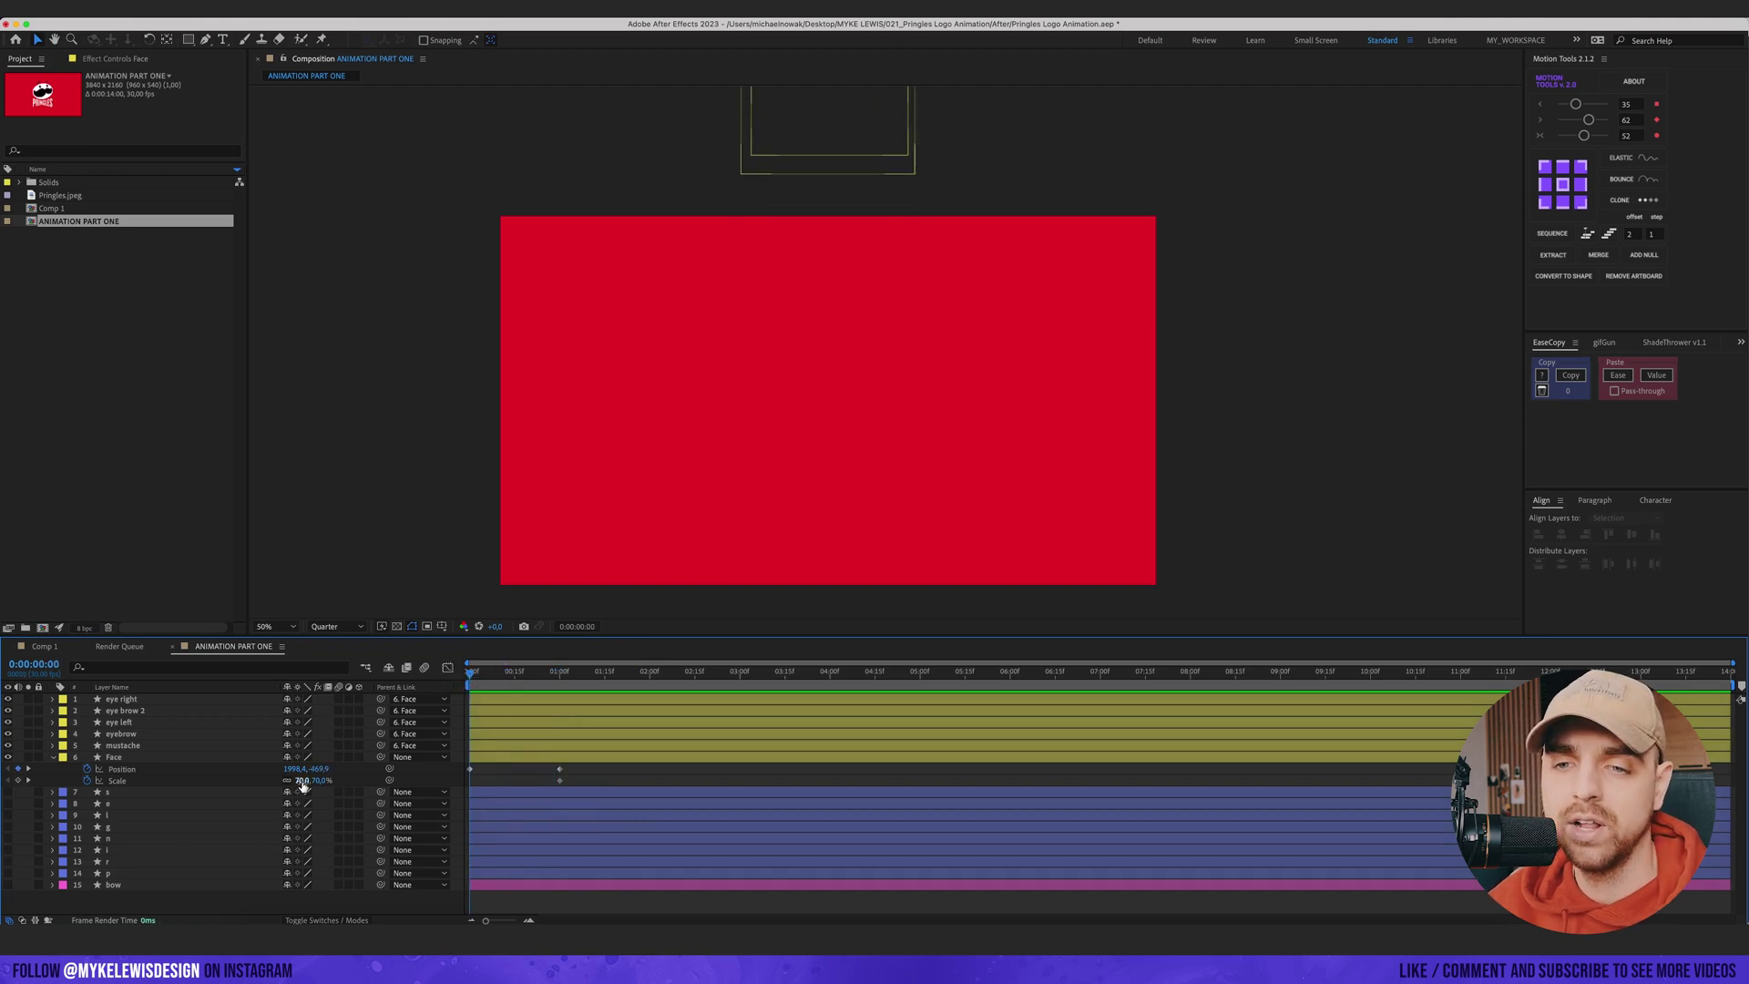
pyautogui.moveTo(304, 785); pyautogui.dragTo(267, 785)
pyautogui.click(304, 781)
pyautogui.write('10')
pyautogui.press('Return')
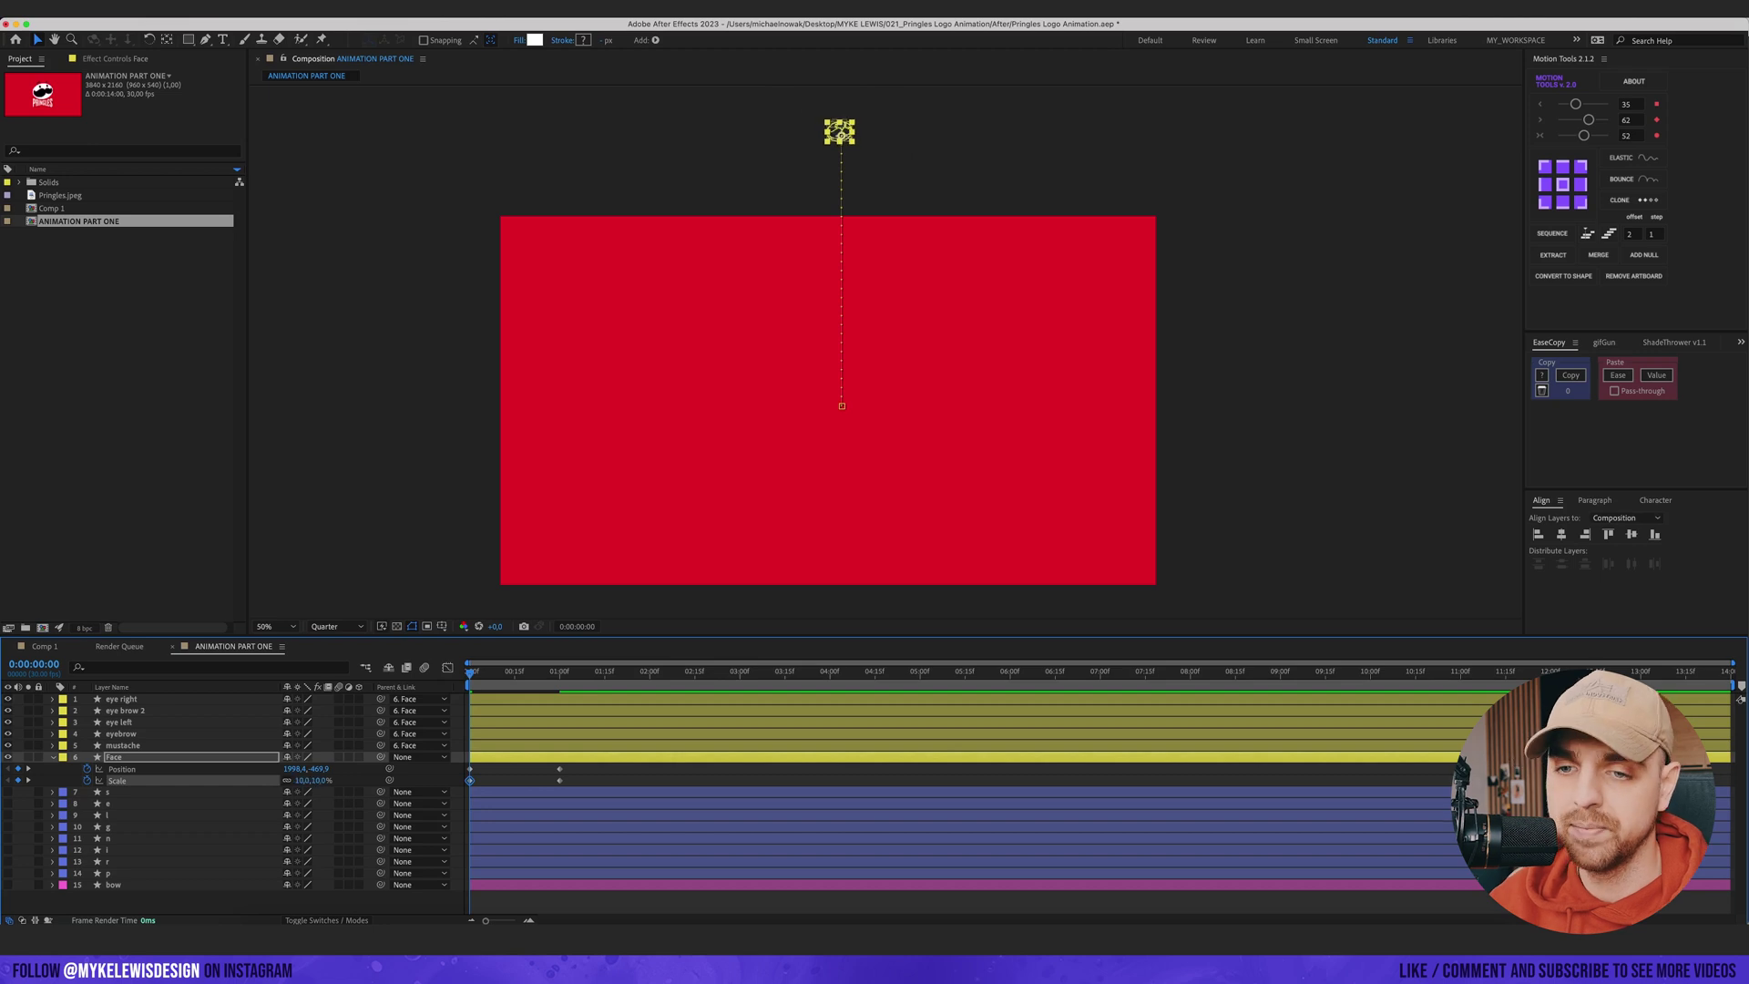
pyautogui.press('space')
# - Shorten the Face layer's Position and Scale animation to 13 frames and apply the Motion Tools Elastic effect to it
pyautogui.moveTo(547, 767); pyautogui.dragTo(460, 787)
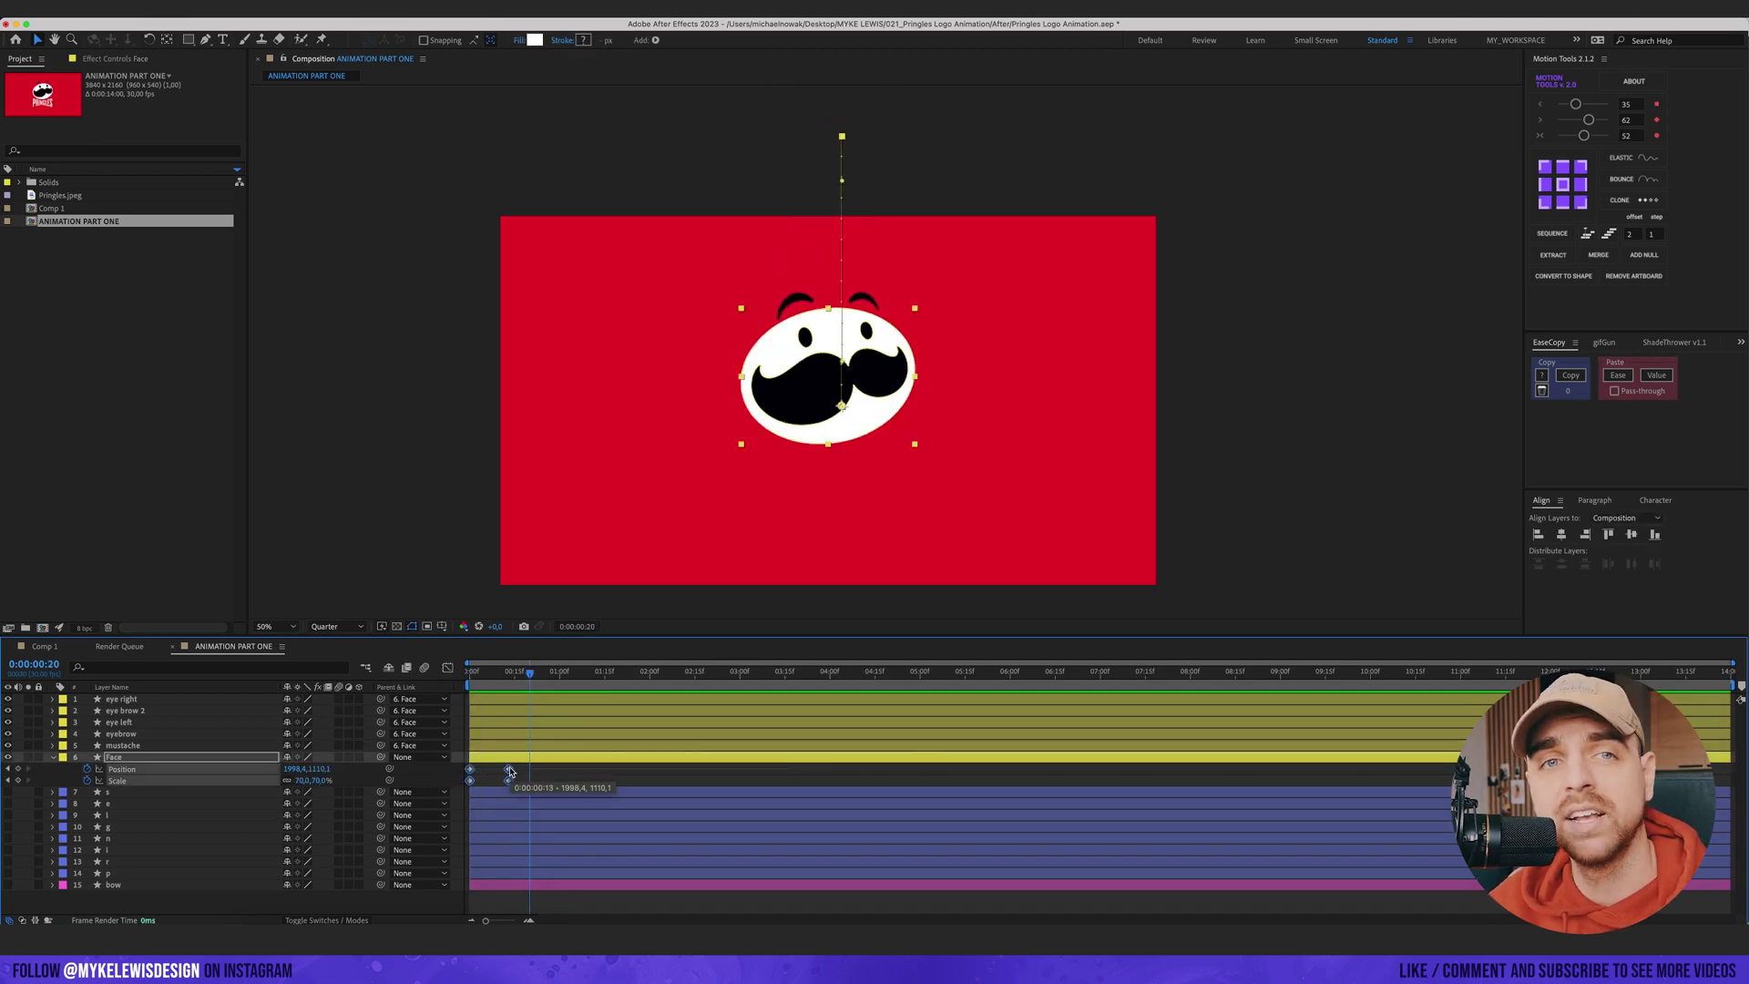
pyautogui.click(1630, 160)
pyautogui.click(650, 789)
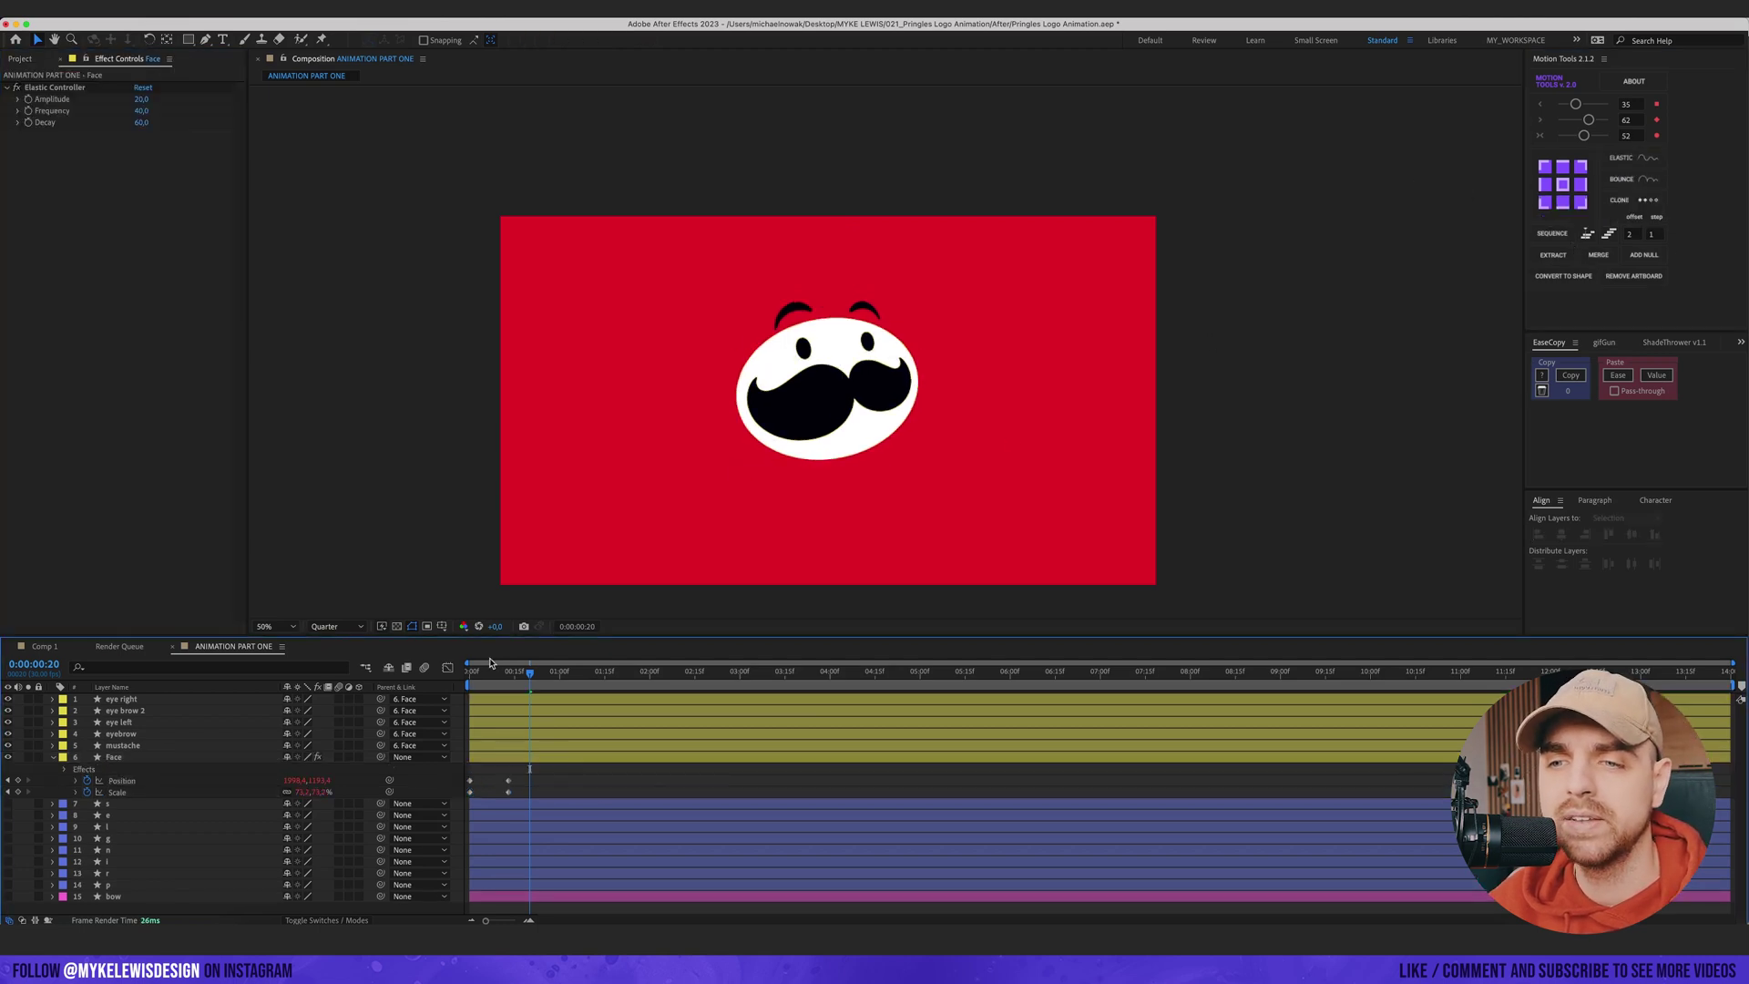
pyautogui.press('space')
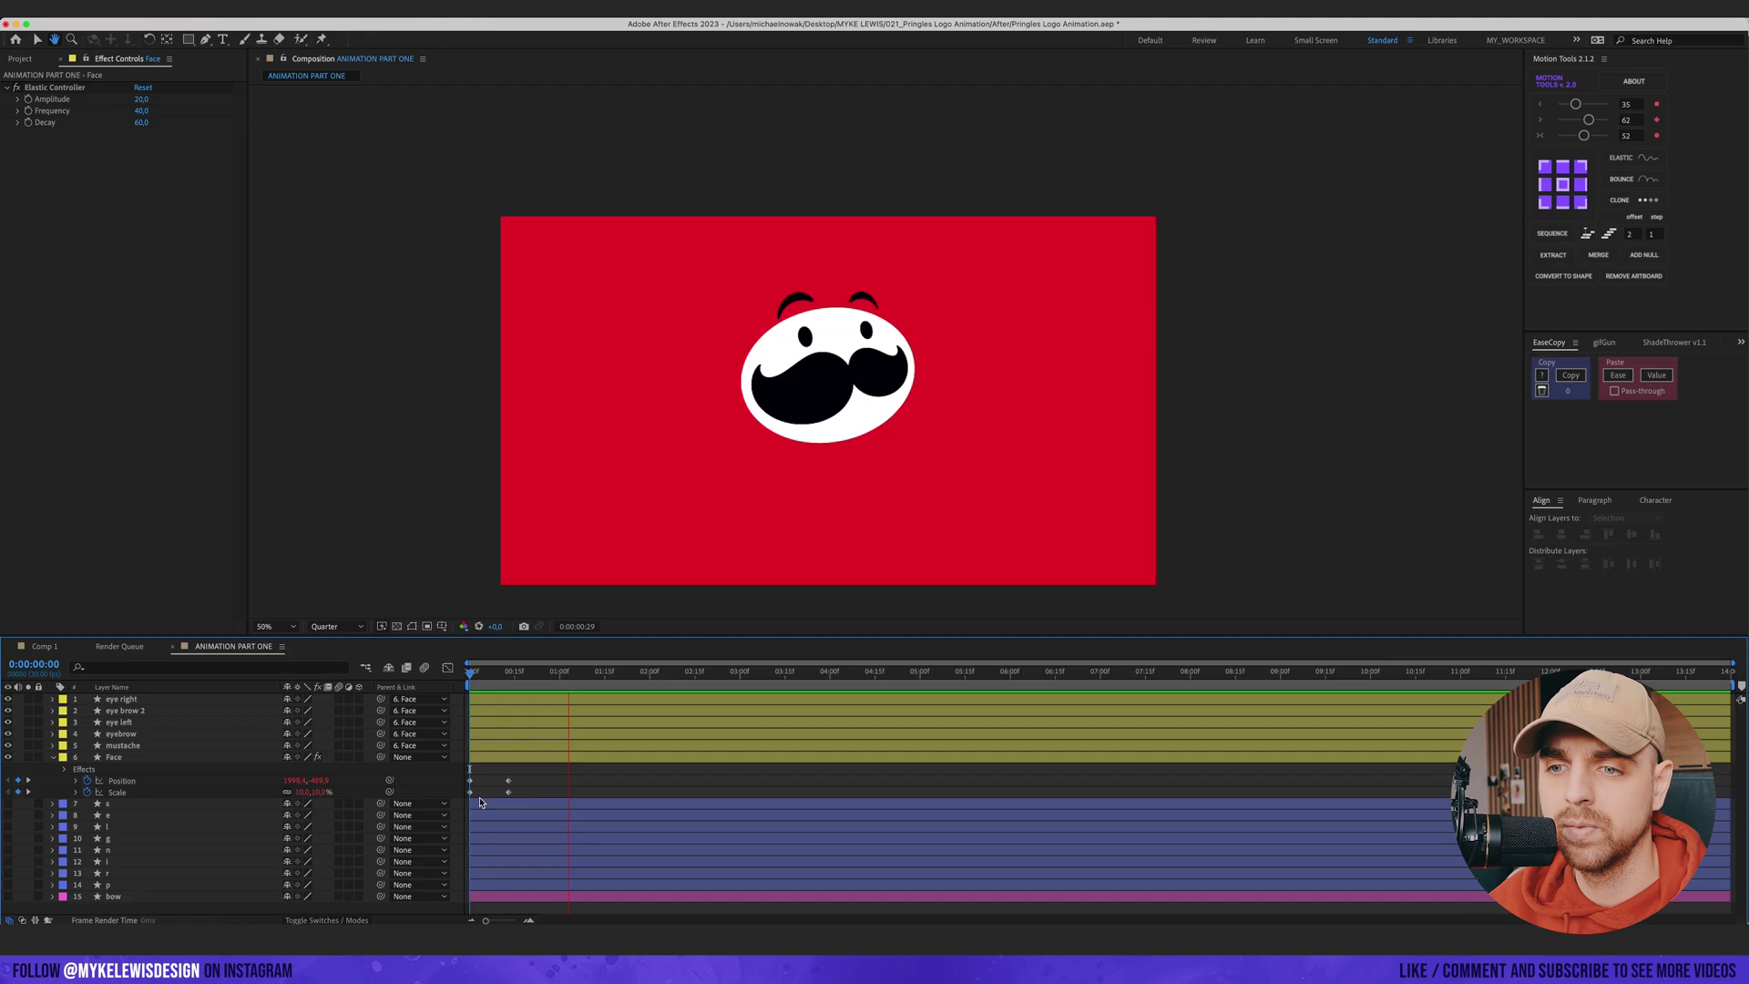
pyautogui.press('space')
# - End the Face drop at frame 10 and, with scale proportions unlinked, narrow its width to about 21% at frame 5
pyautogui.moveTo(526, 777); pyautogui.dragTo(503, 799)
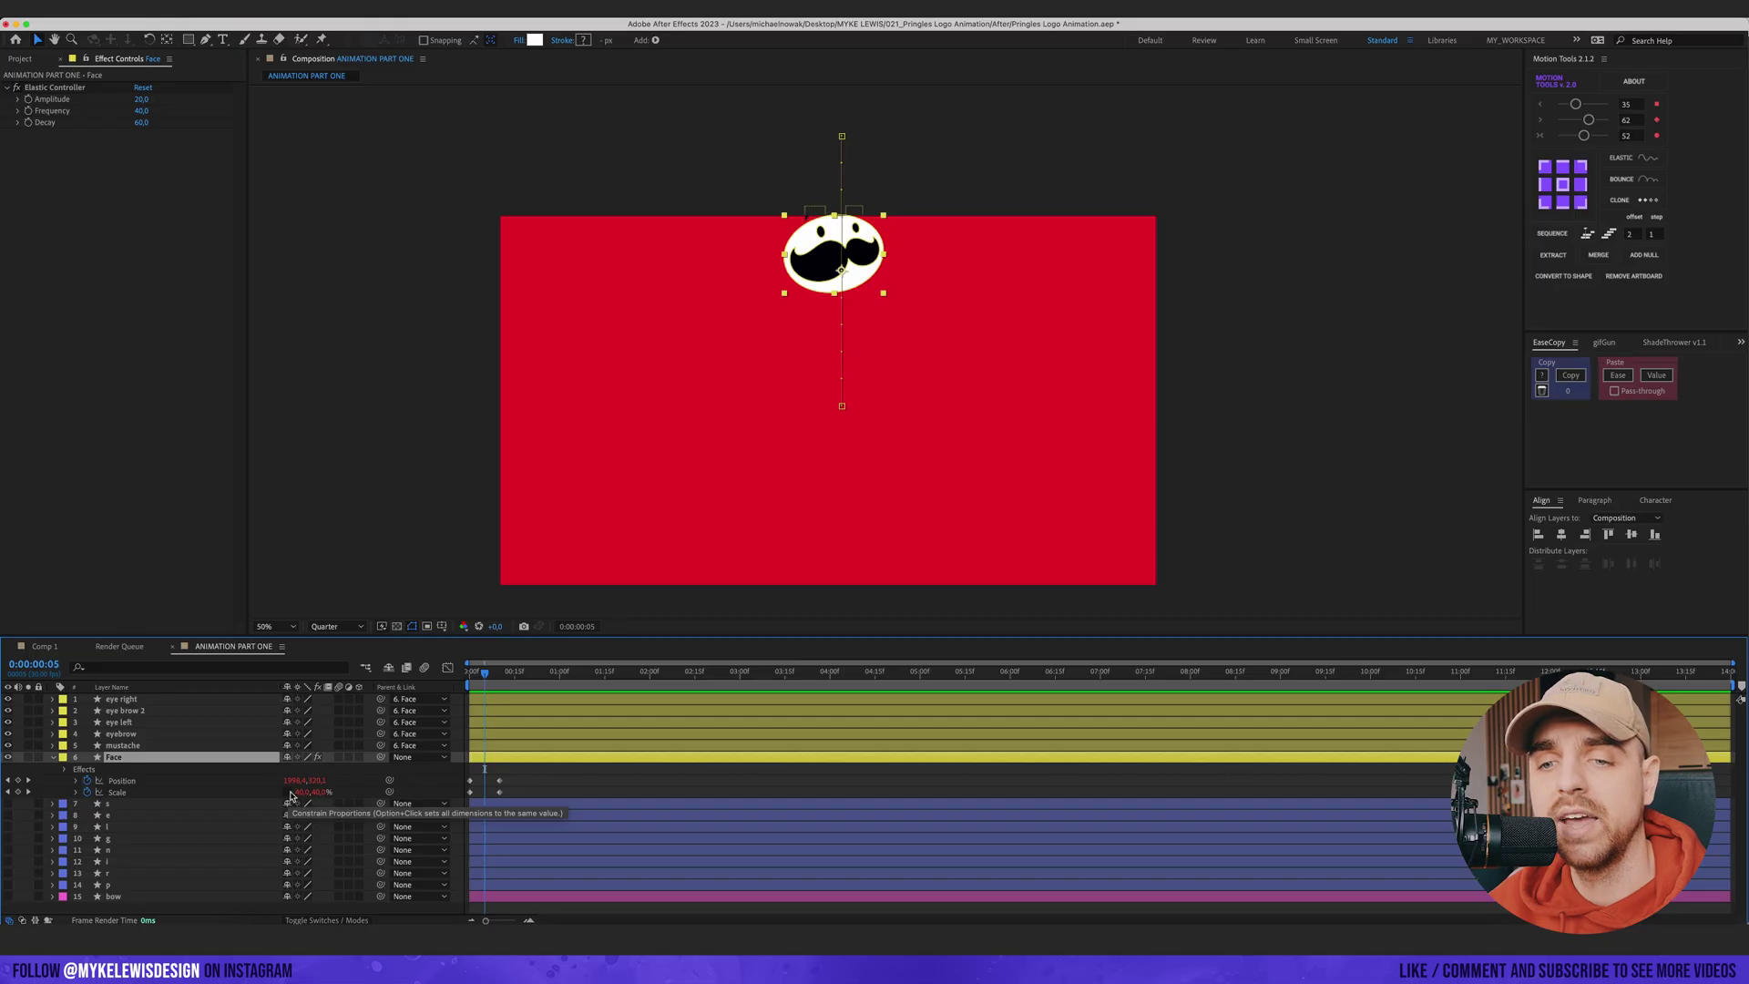
pyautogui.click(290, 795)
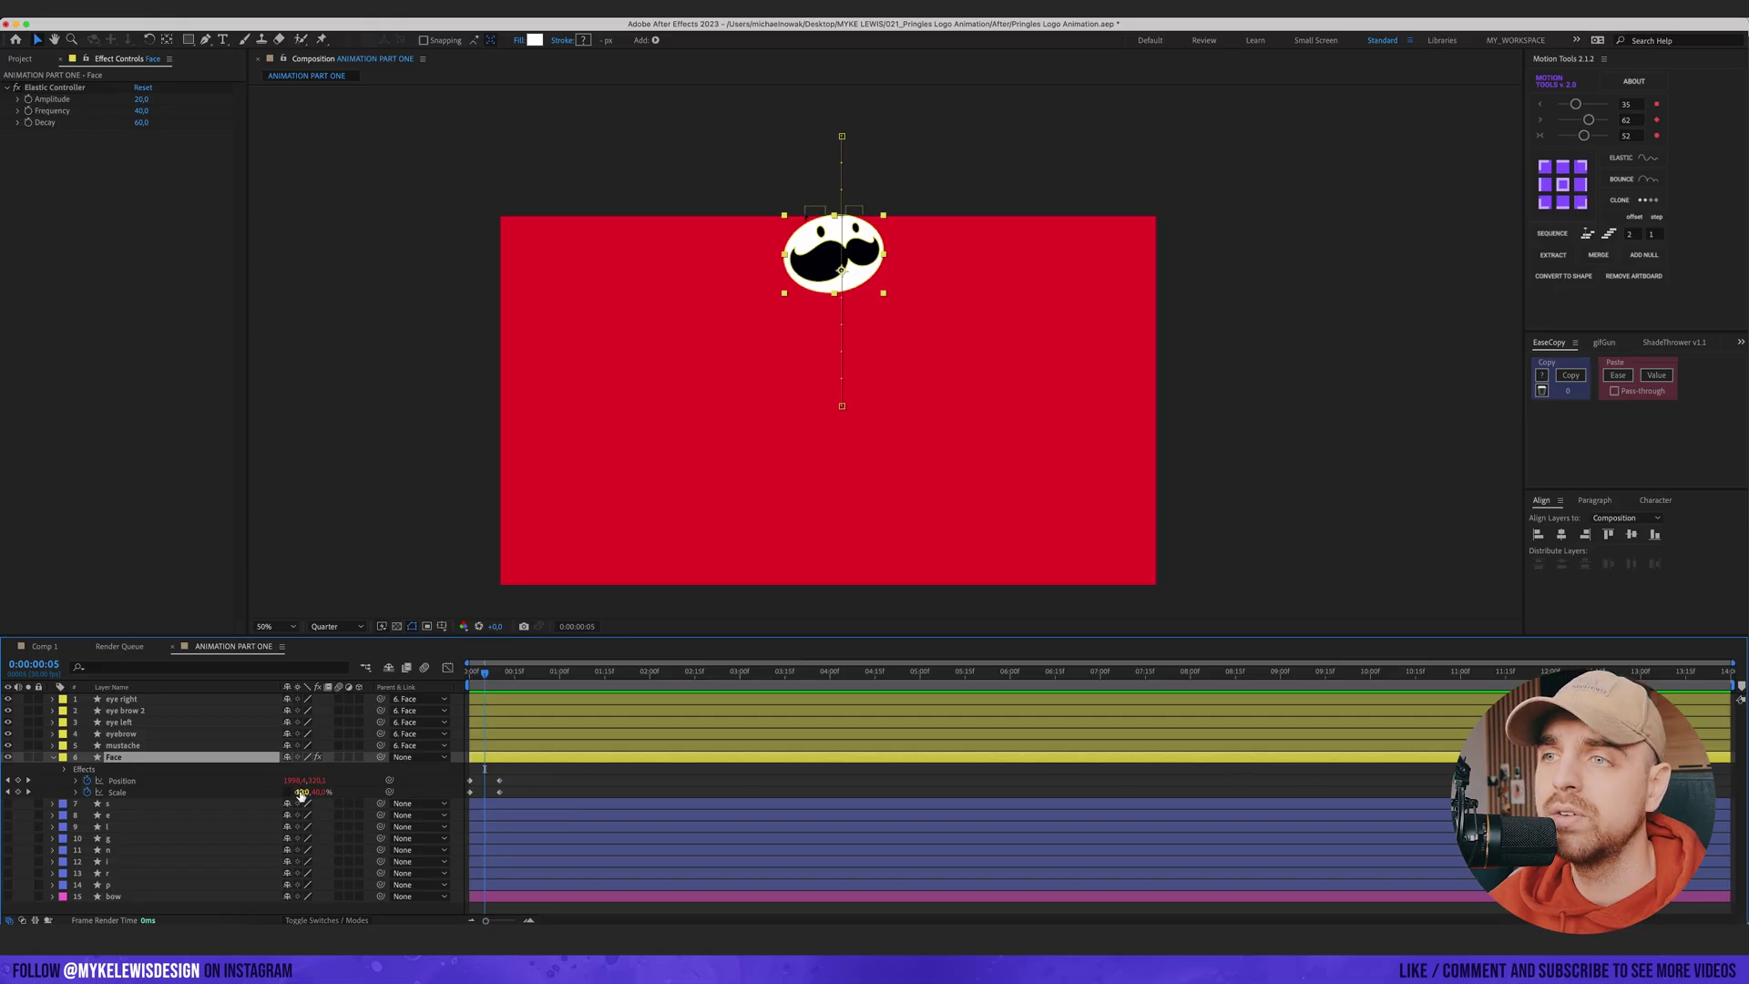
pyautogui.moveTo(298, 791); pyautogui.dragTo(274, 792)
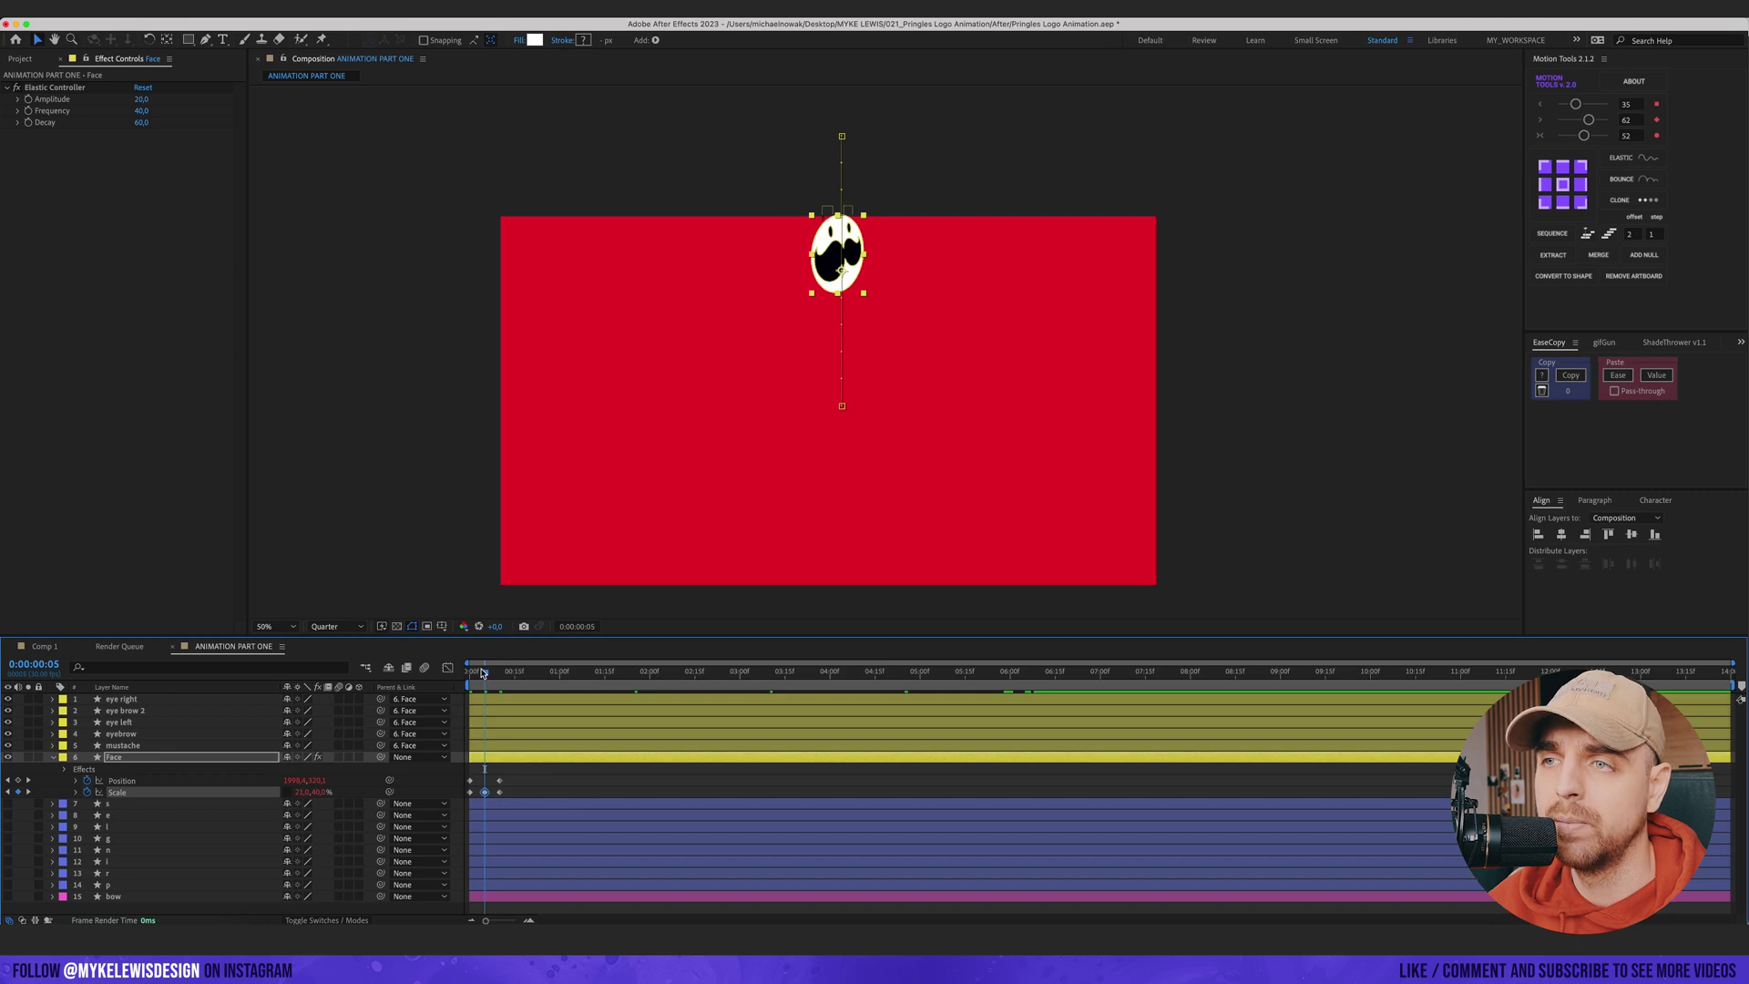
# - Move the narrowed Scale keyframe of the Face layer to frame 9, just before the landing
pyautogui.moveTo(482, 673); pyautogui.dragTo(497, 674)
pyautogui.press('=')
pyautogui.press('=')
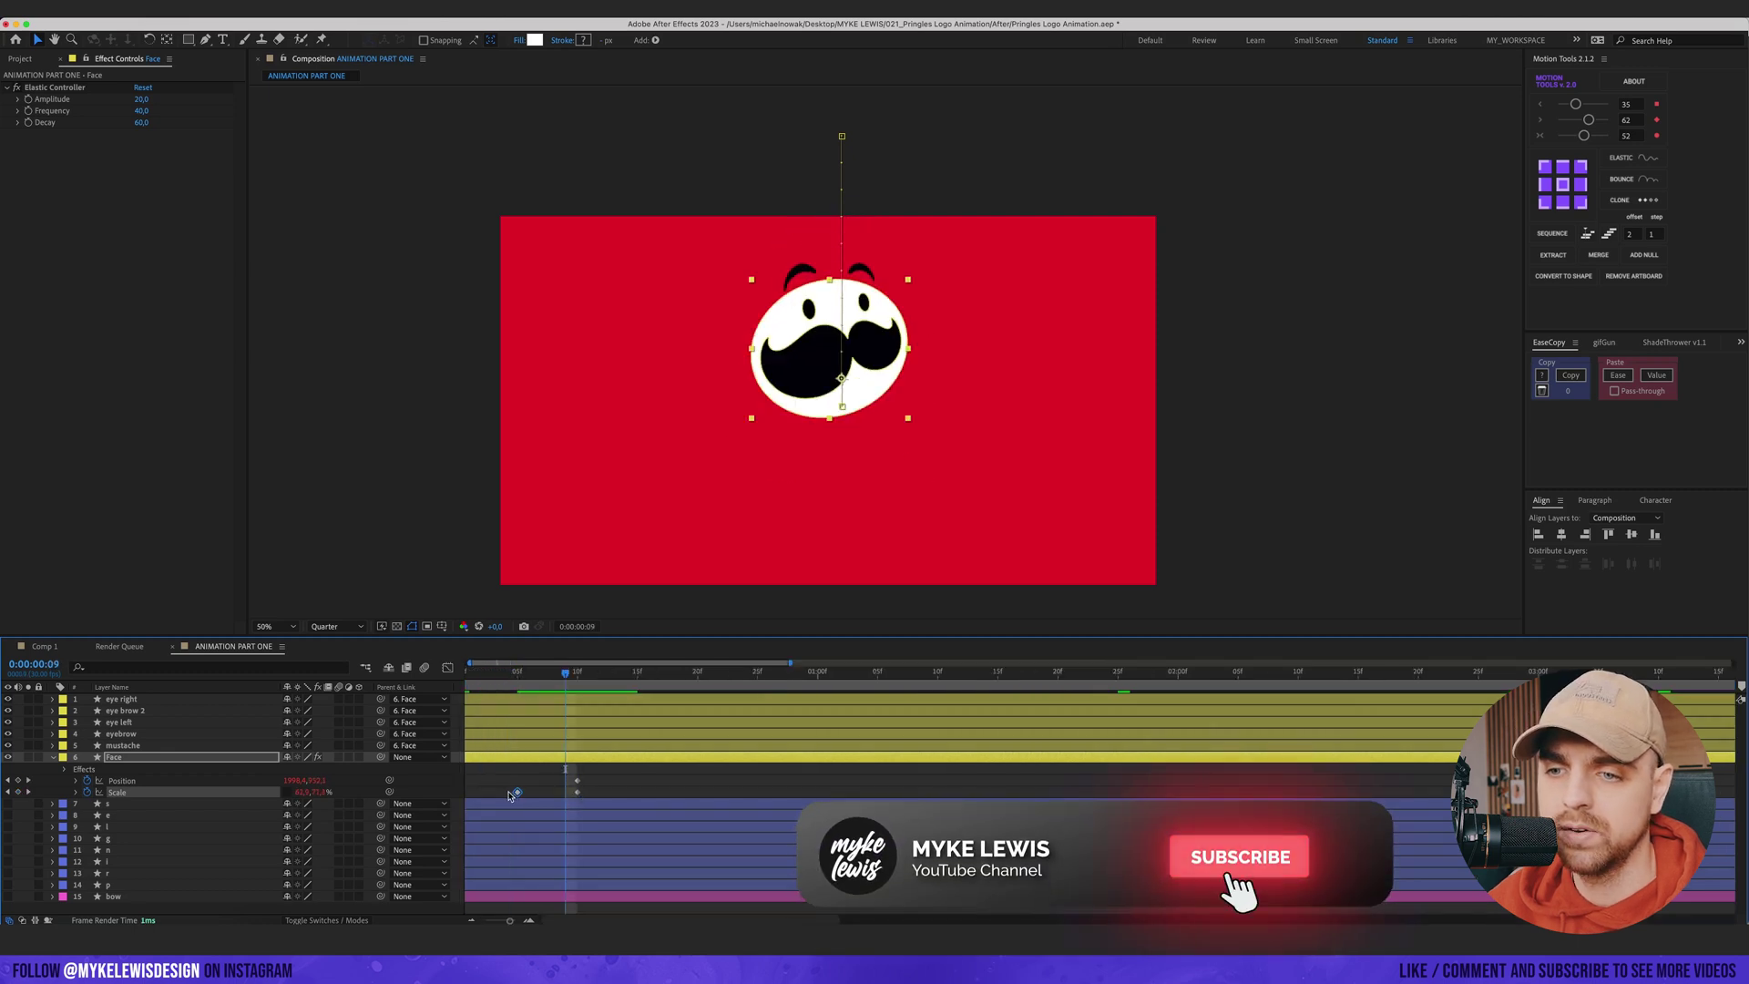
pyautogui.moveTo(517, 792); pyautogui.dragTo(564, 794)
# - Duplicate the Face's landing Scale keyframe at frame 17 and squash its vertical scale at frame 10
pyautogui.click(577, 793)
pyautogui.moveTo(568, 673)
pyautogui.mouseDown()
pyautogui.moveTo(665, 671)
pyautogui.moveTo(553, 673)
pyautogui.moveTo(578, 674)
pyautogui.mouseUp()
pyautogui.press('super+v')
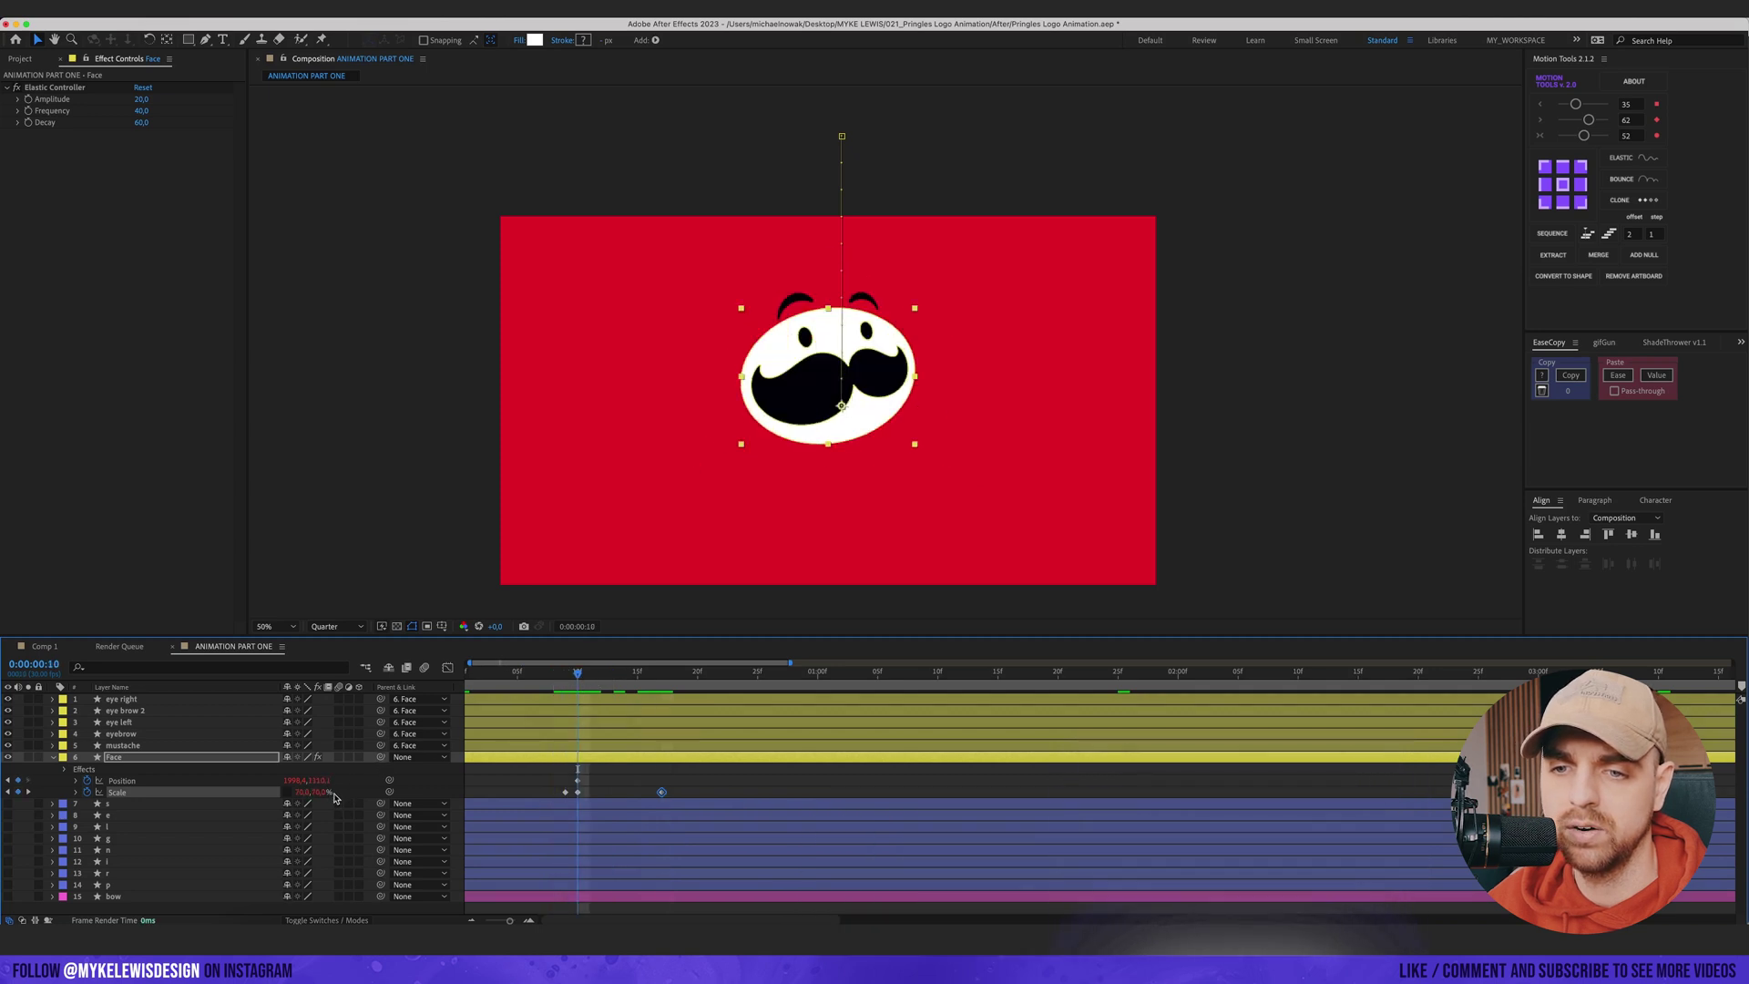
pyautogui.moveTo(321, 792); pyautogui.dragTo(304, 792)
pyautogui.click(655, 674)
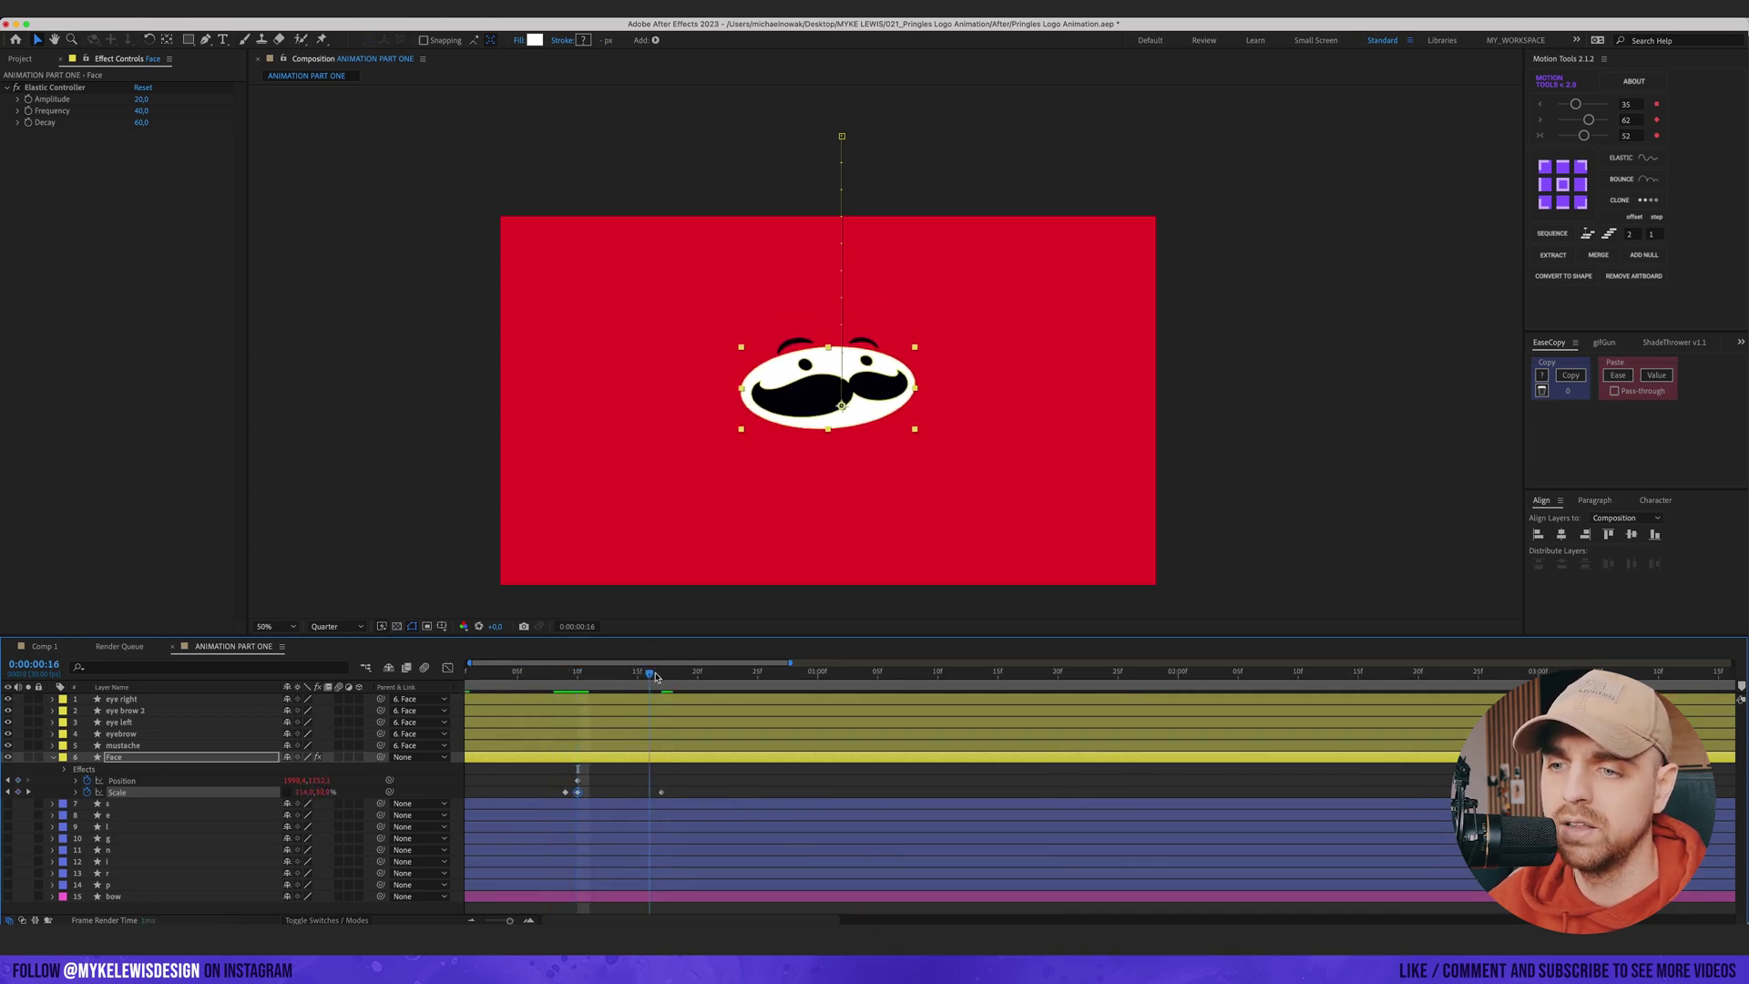
pyautogui.moveTo(655, 676); pyautogui.dragTo(661, 674)
# - Move the Face layer's anchor point to its bottom center and preview the squash on landing
pyautogui.click(1563, 208)
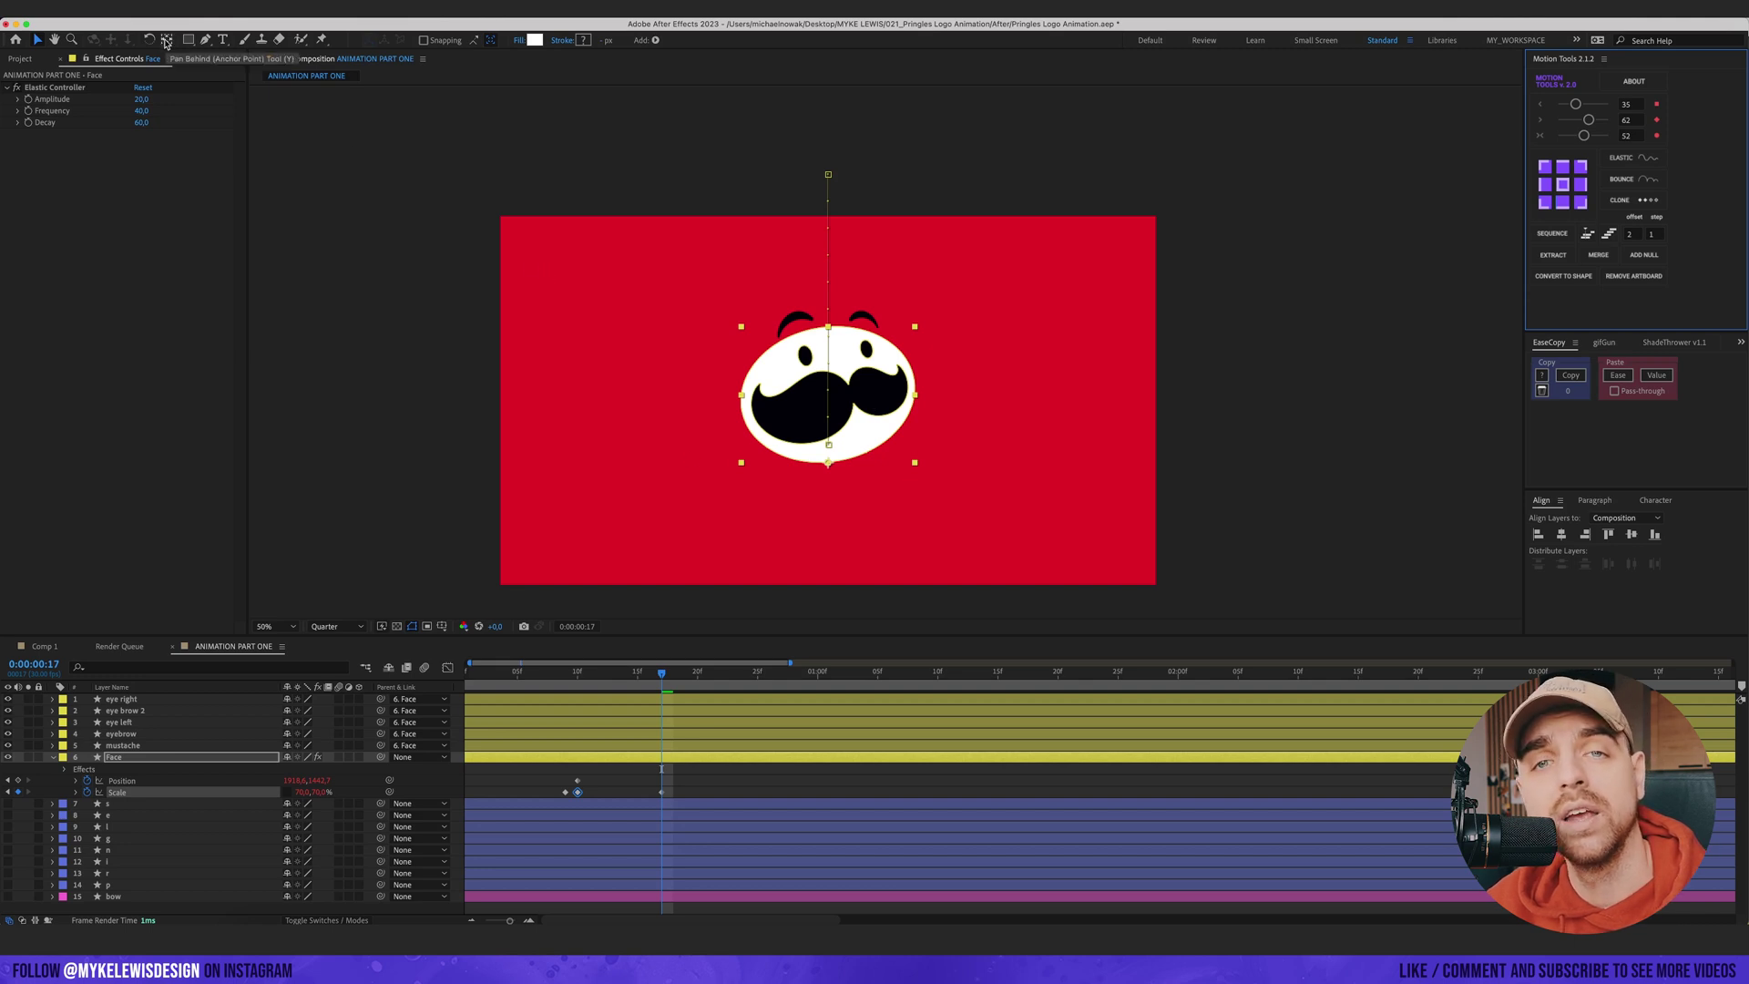
pyautogui.moveTo(510, 674); pyautogui.dragTo(591, 674)
pyautogui.press('space')
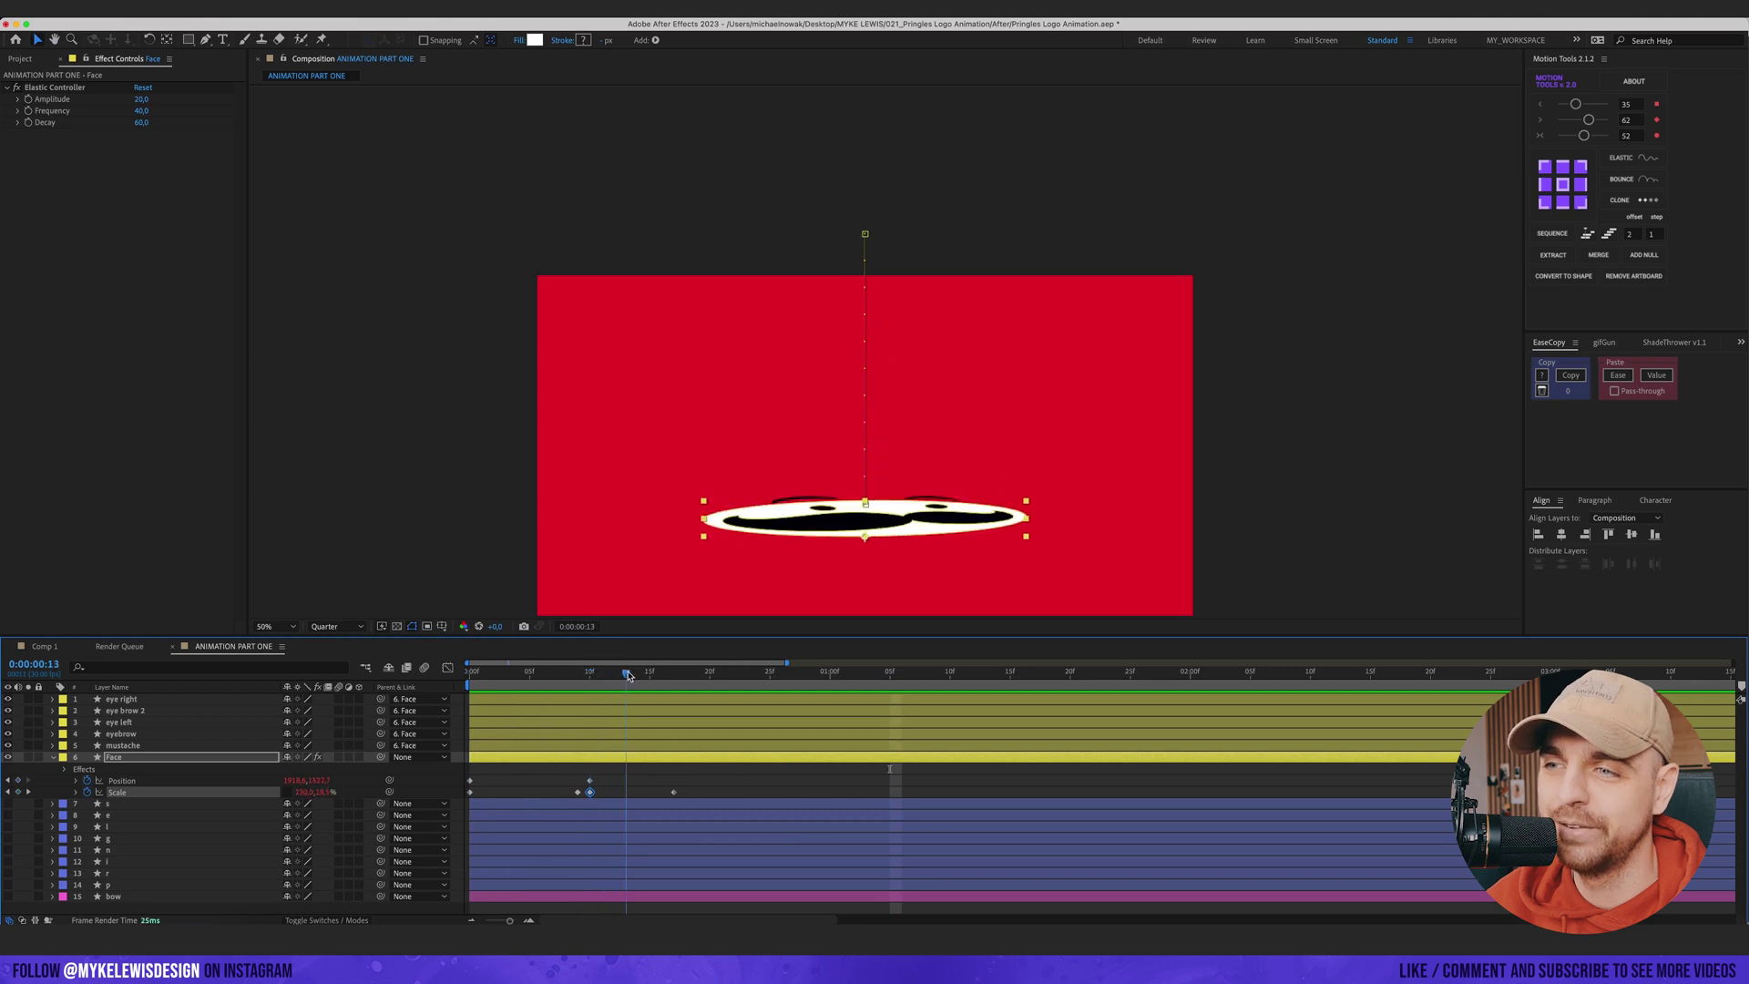
# - Set the Elastic Controller's Amplitude to 10 on the Face layer and preview the bounce
pyautogui.click(143, 100)
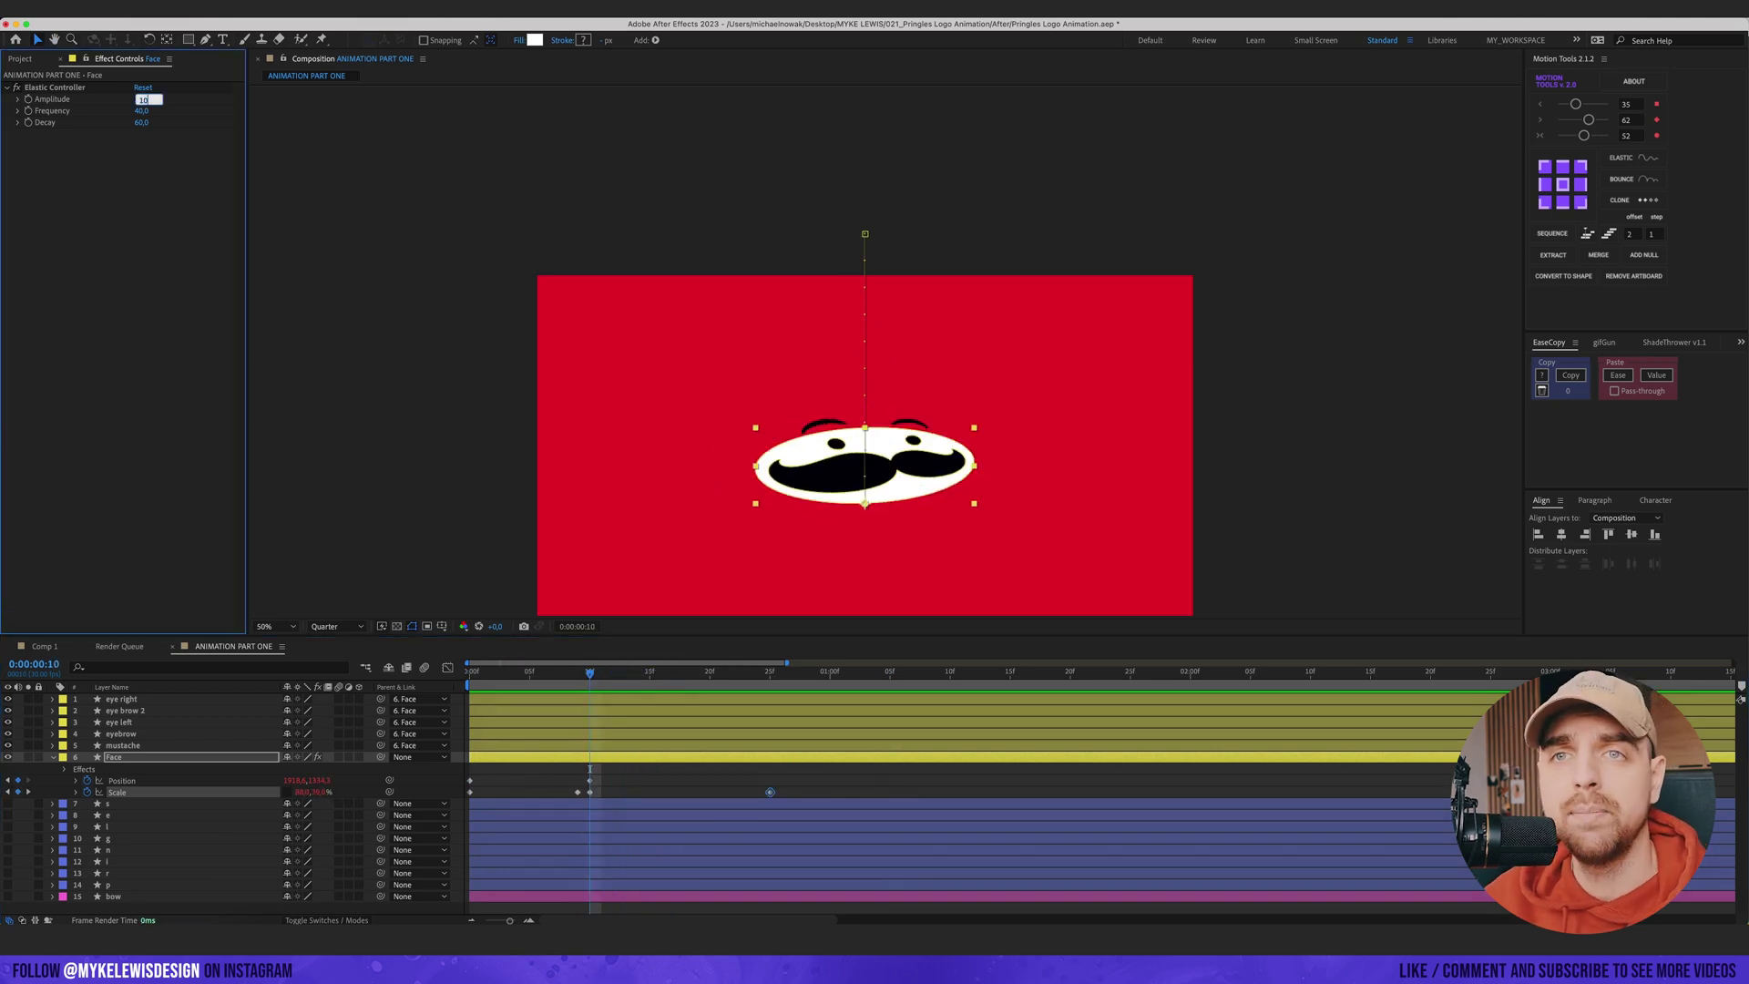
pyautogui.write('10')
pyautogui.press('Return')
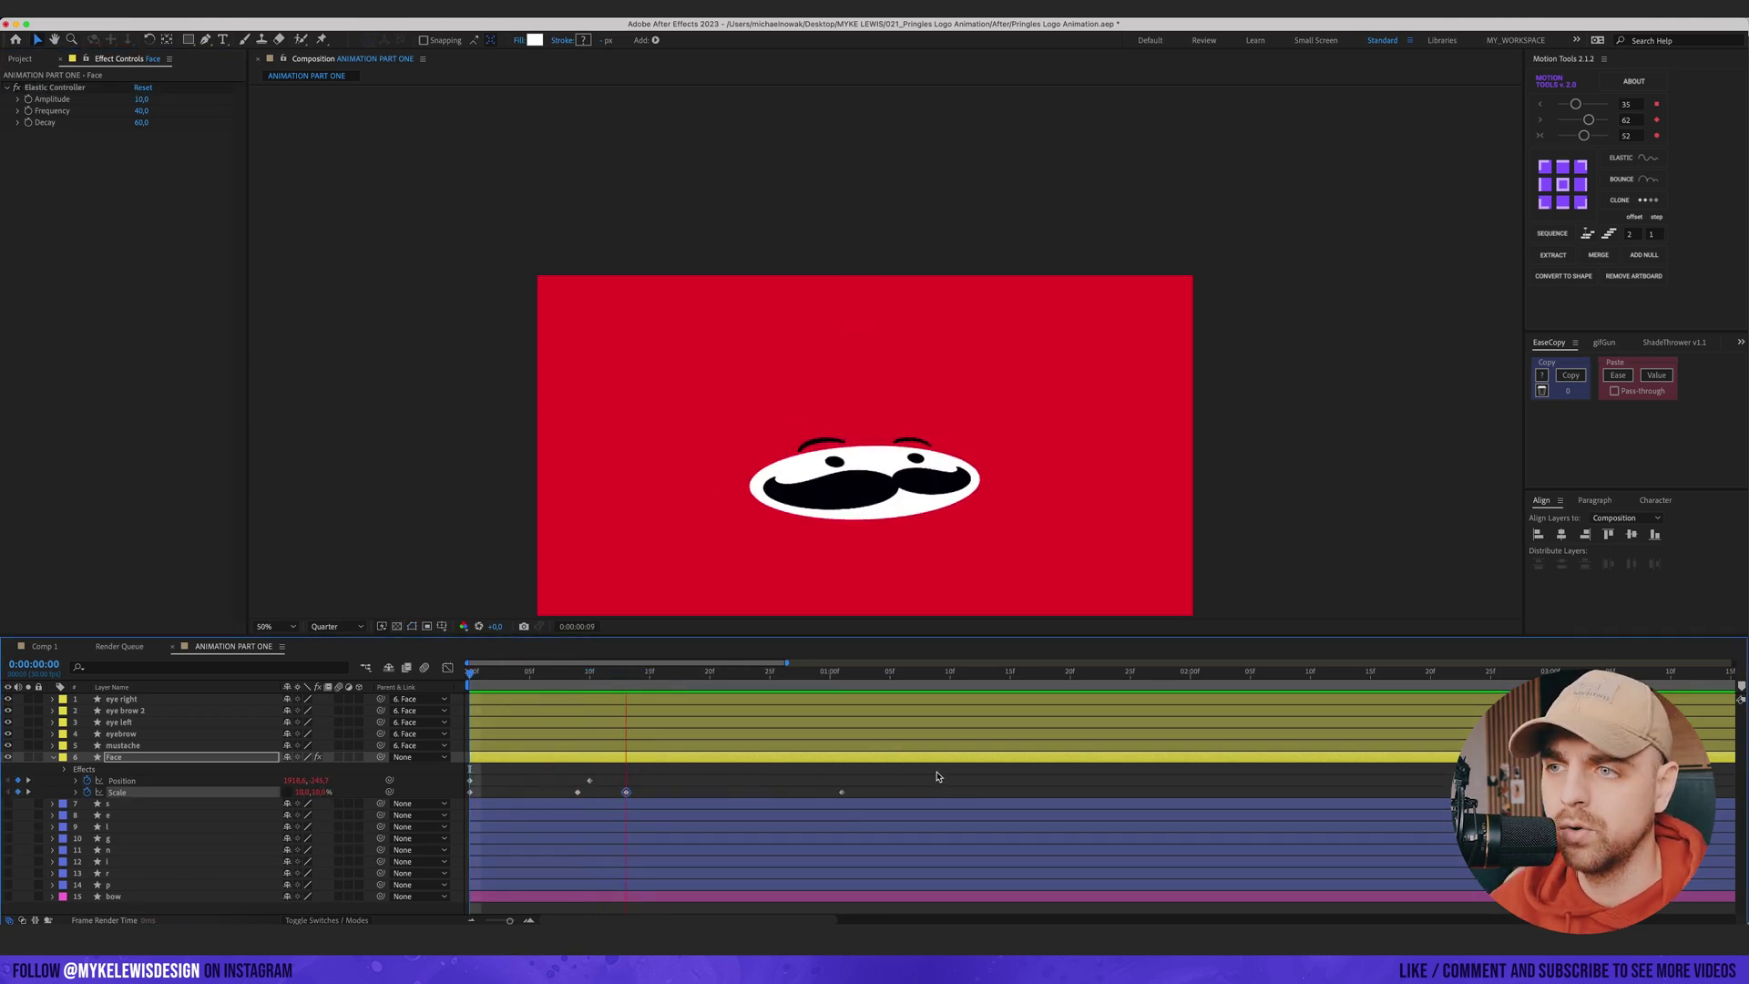
pyautogui.press('space')
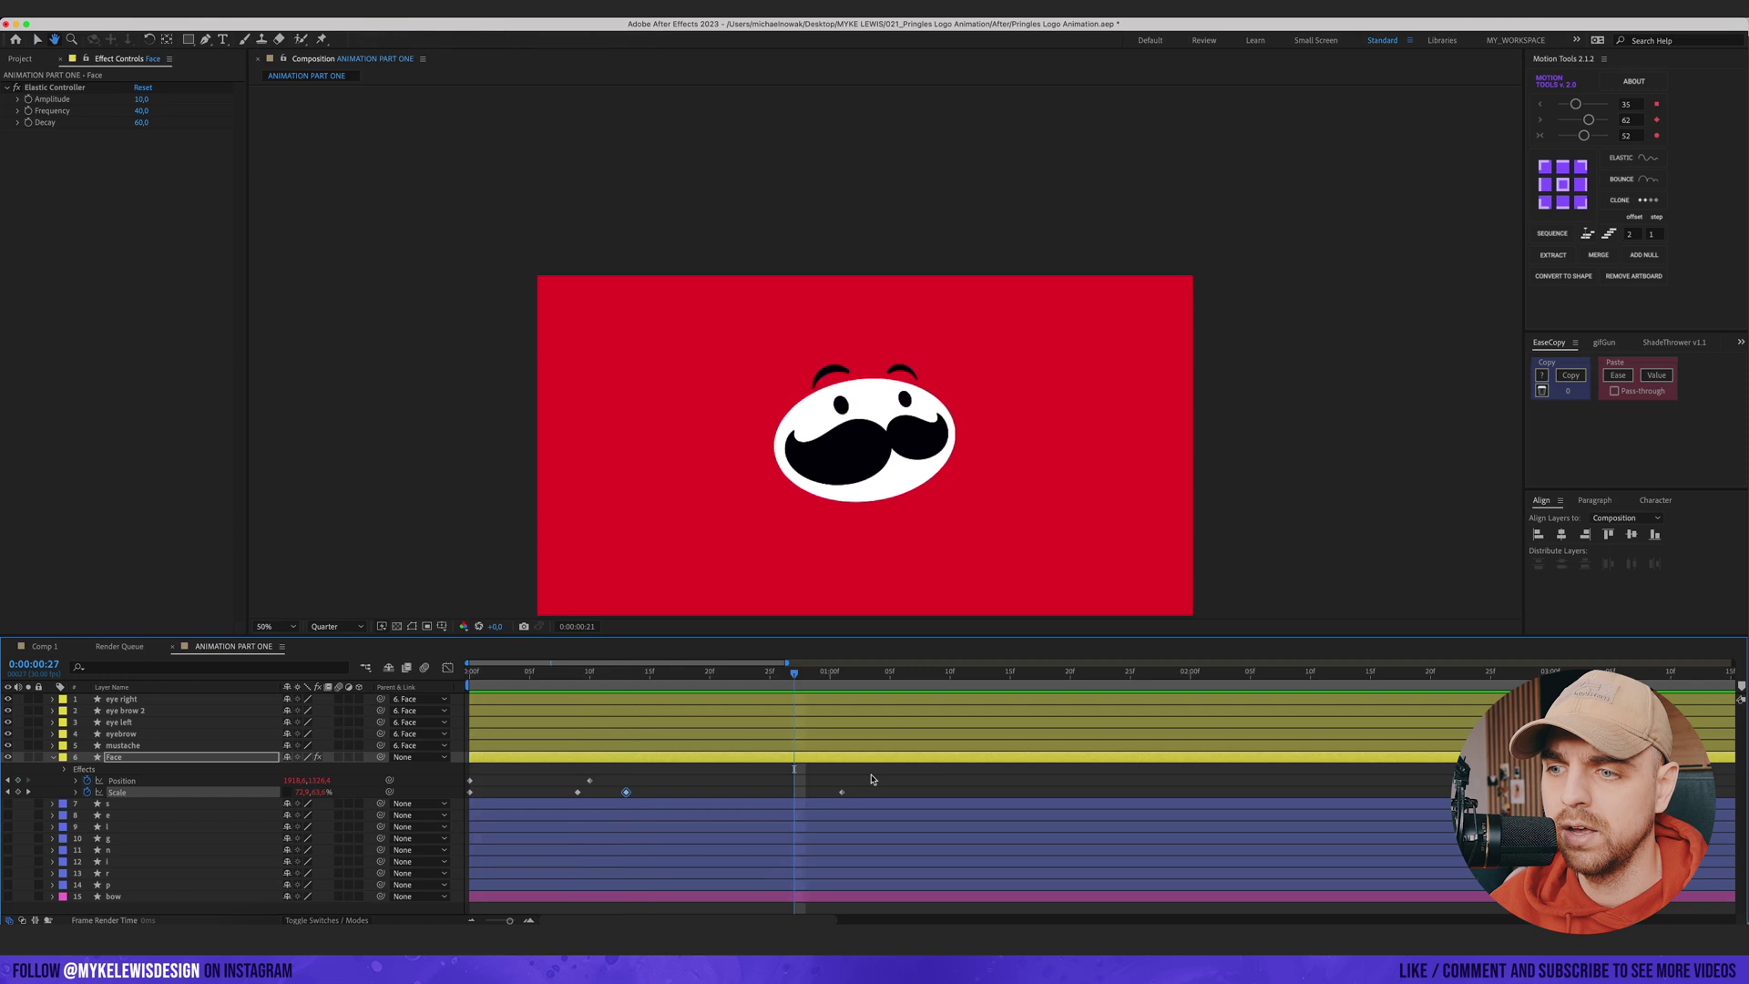
# - Move the Face layer's last Scale keyframe to frame 22, set the Elastic Controller's Amplitude to 15, and preview the bounce
pyautogui.moveTo(840, 793); pyautogui.dragTo(734, 795)
pyautogui.press('space')
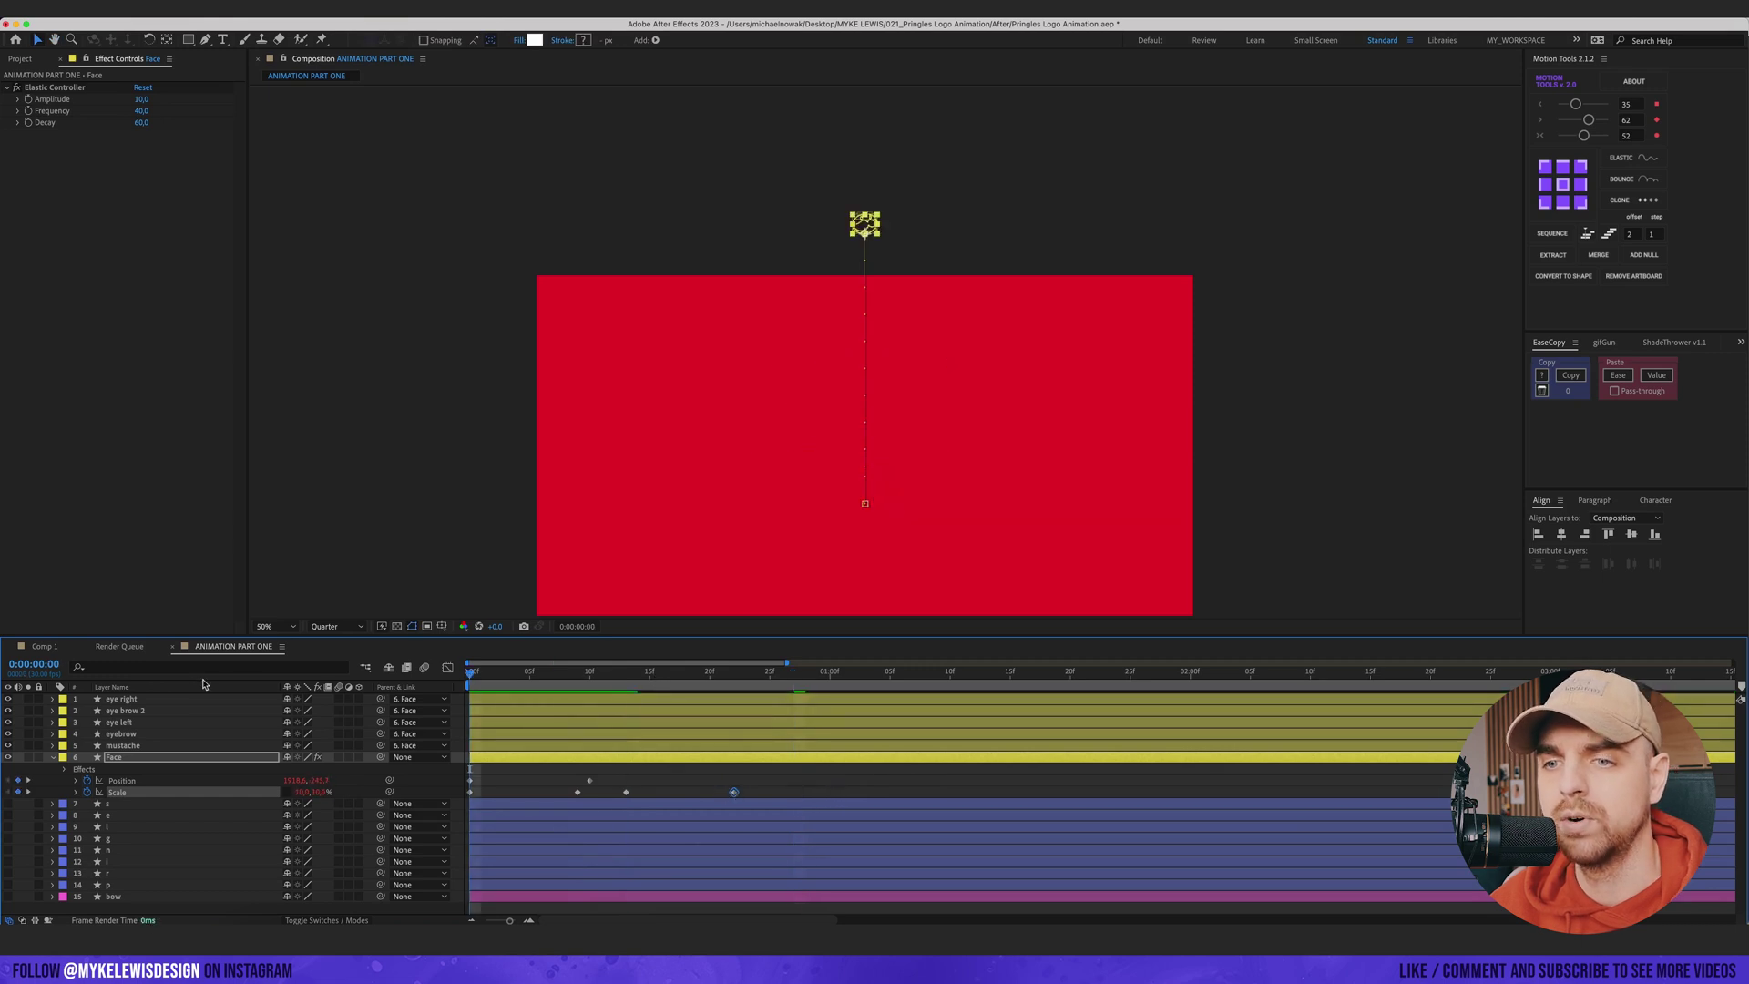
pyautogui.click(146, 100)
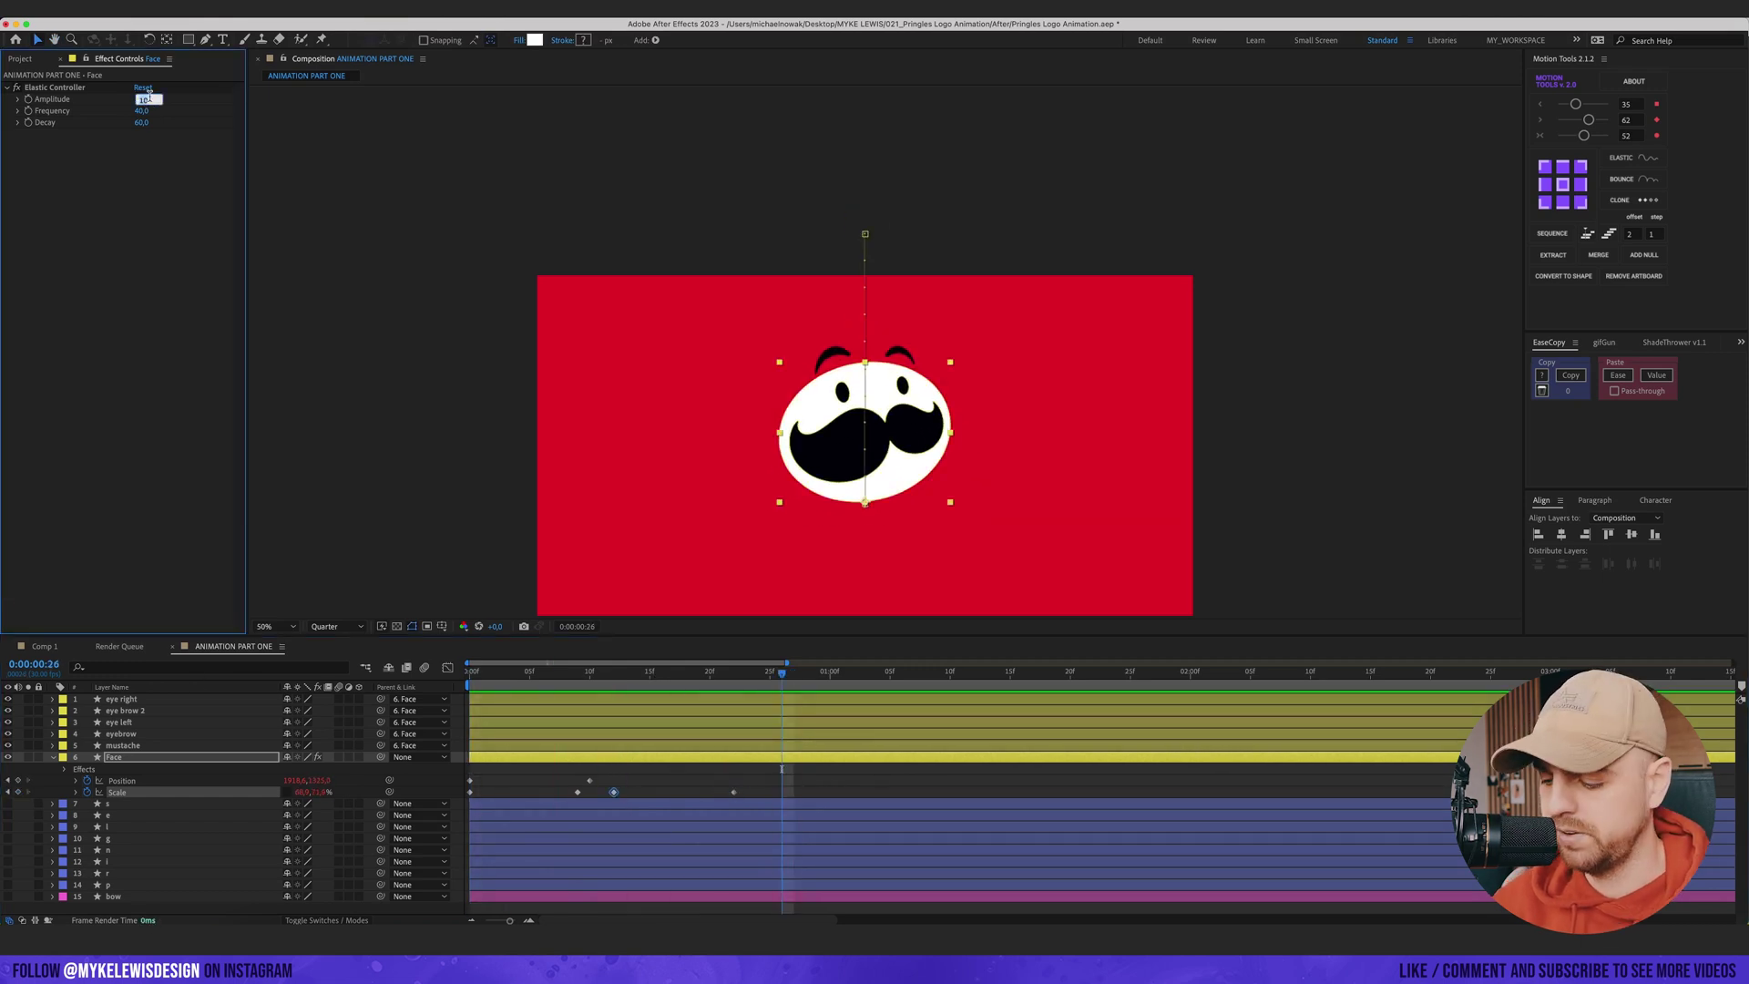
pyautogui.write('15')
pyautogui.press('Return')
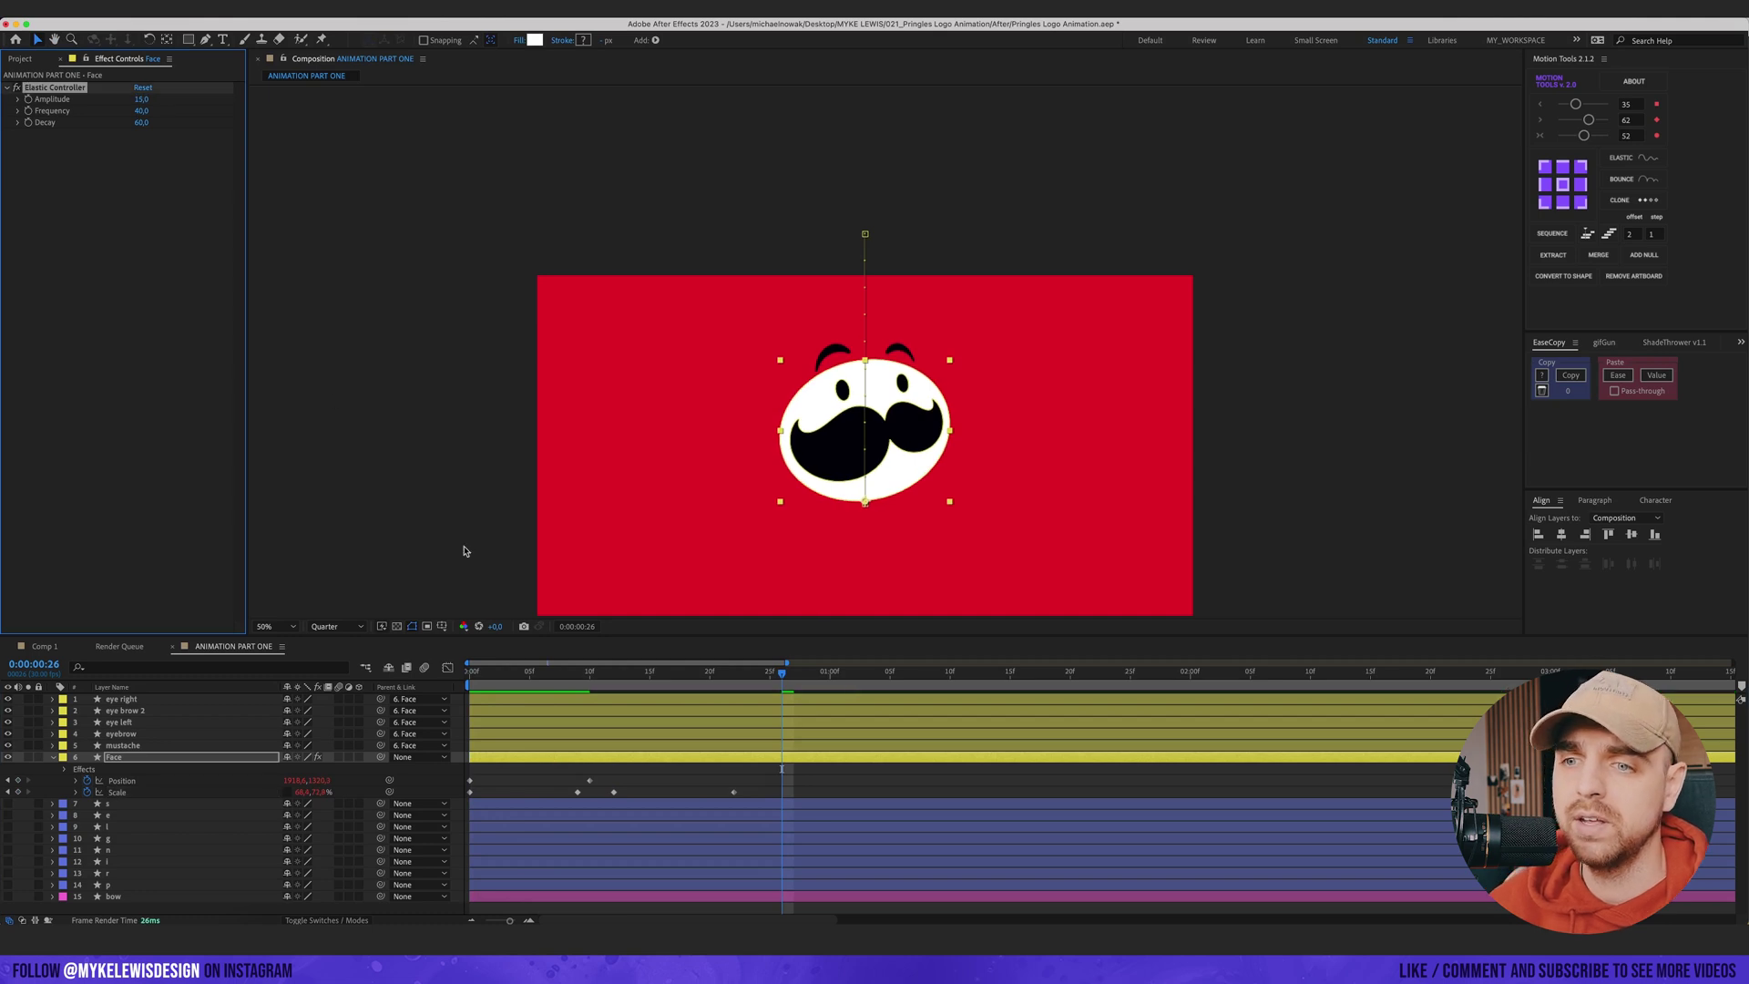
pyautogui.click(506, 690)
pyautogui.press('space')
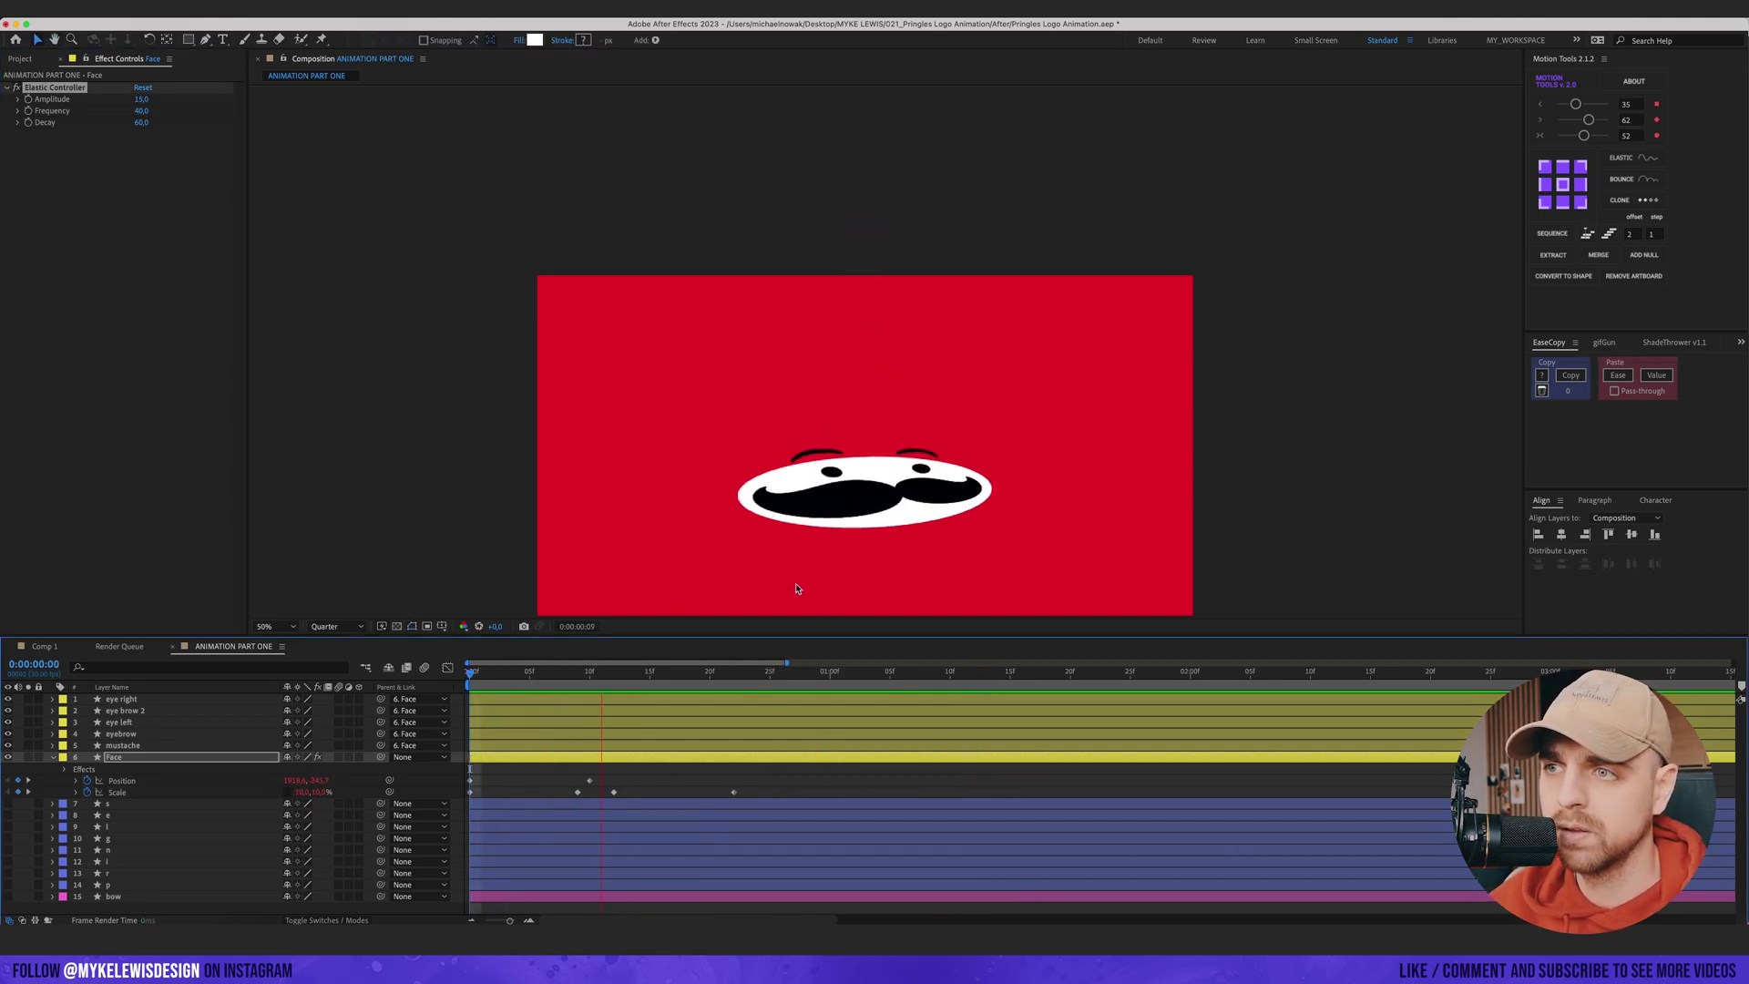
# - Shift the Face layer's landing Position keyframe and all Scale keyframes after the first three frames earlier, and preview the faster drop
pyautogui.press('space')
pyautogui.click(817, 767)
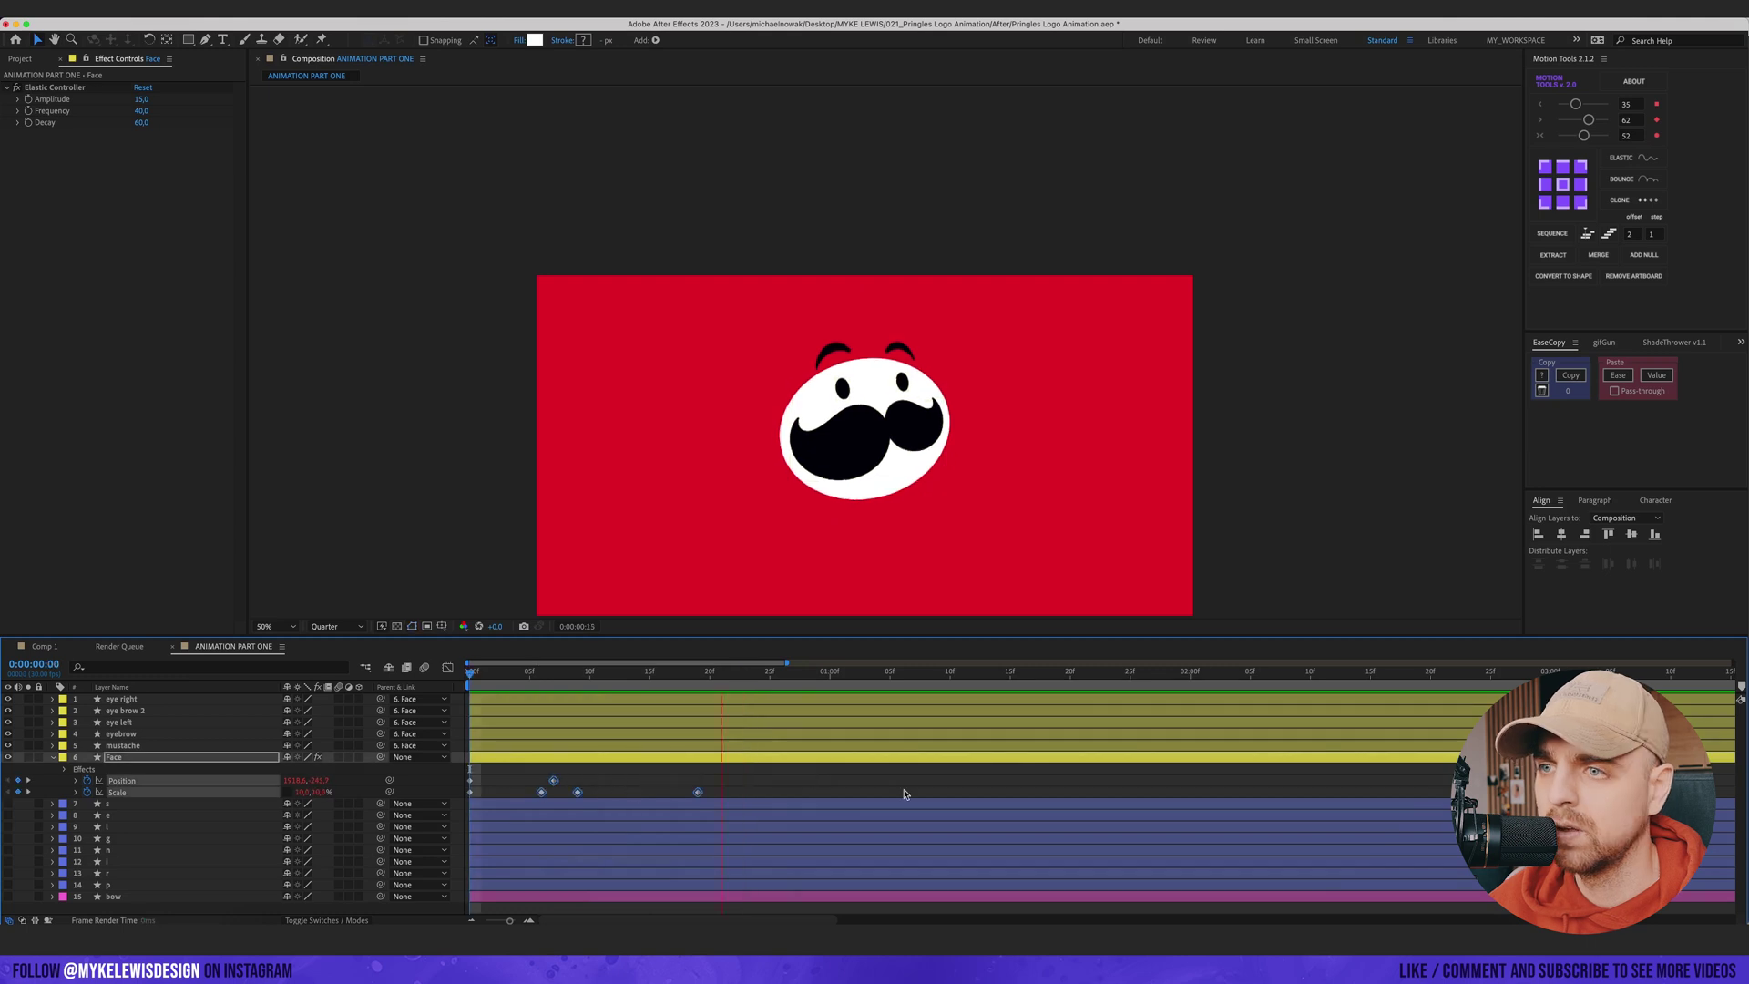
pyautogui.press('space')
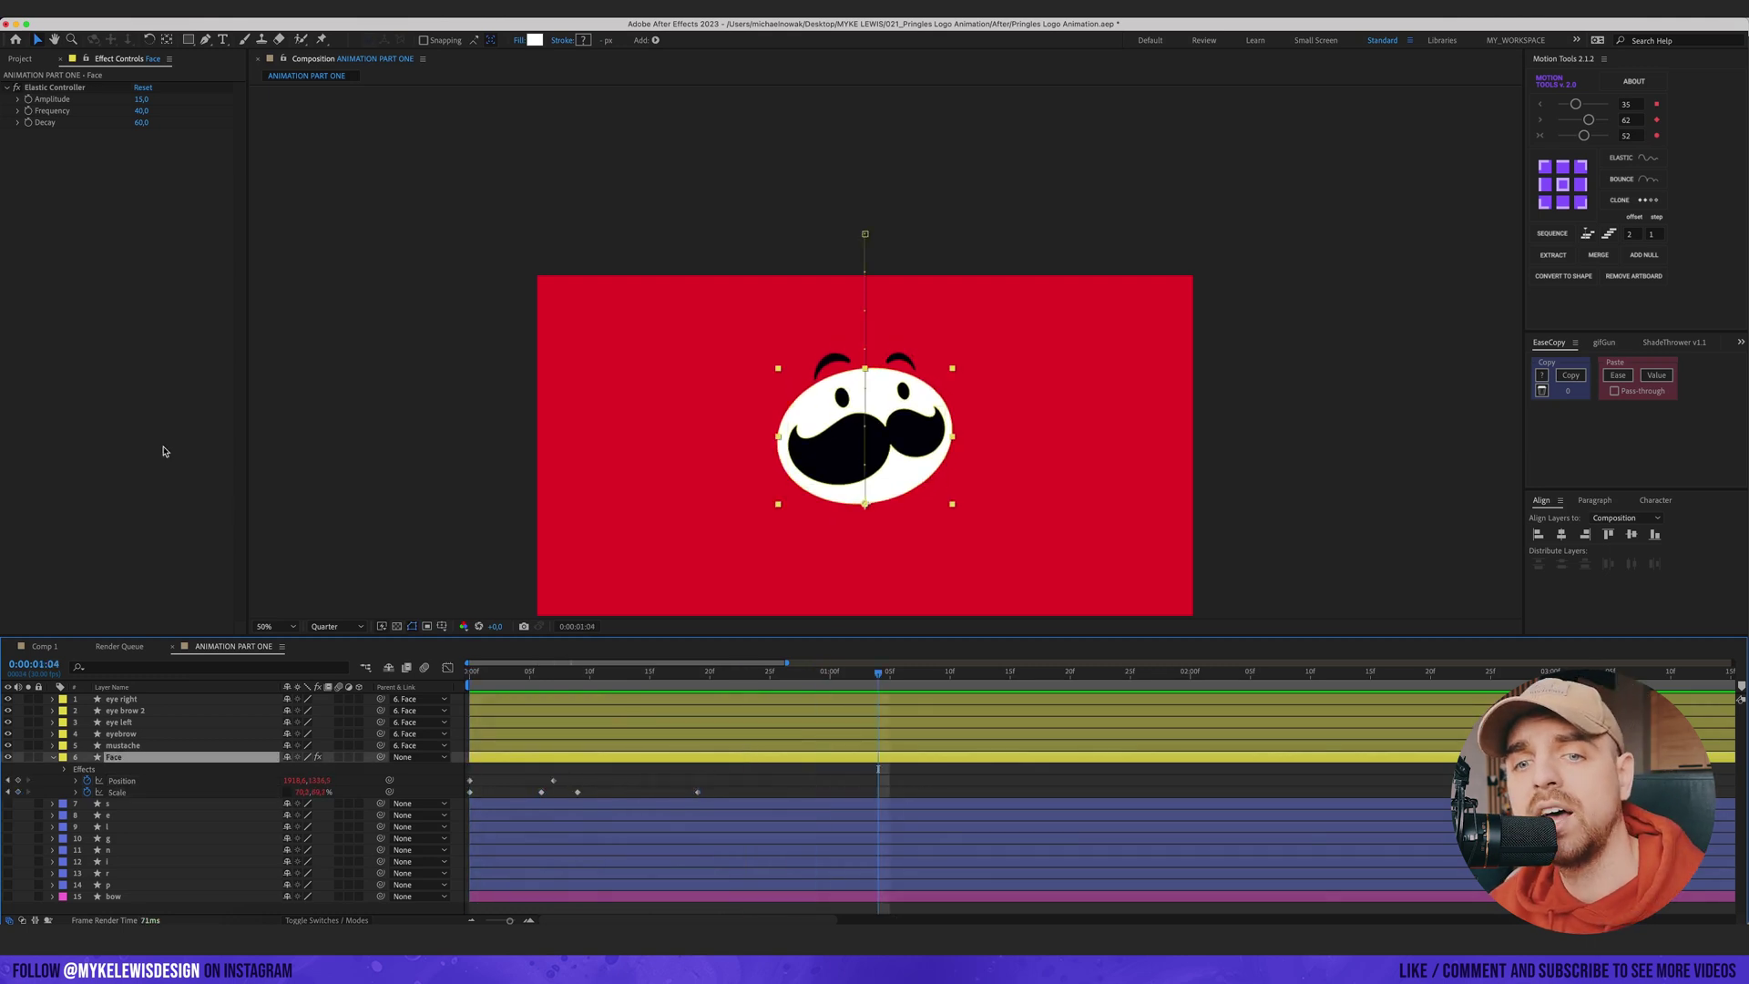
# - Apply the Echo effect to the Face layer with the Maximum operator and 12 echoes
pyautogui.click(176, 444)
pyautogui.hotkey('ctrl', 'space')
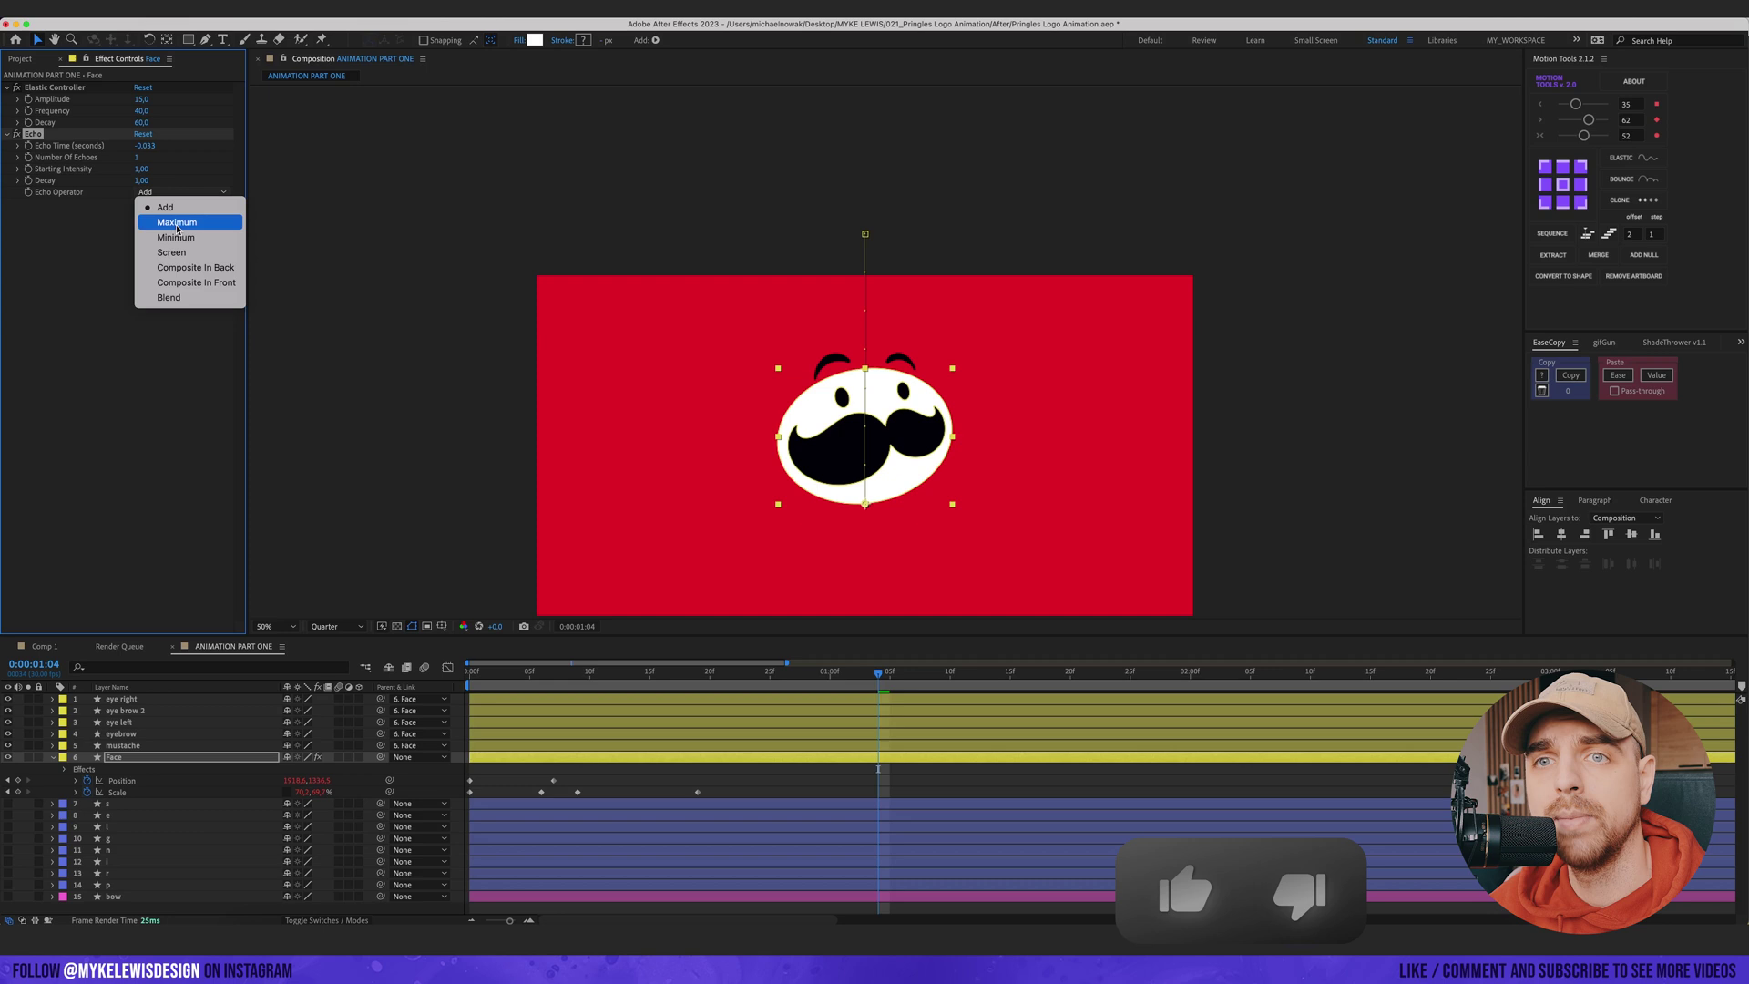
pyautogui.click(176, 224)
pyautogui.click(139, 157)
pyautogui.write('12')
pyautogui.press('Return')
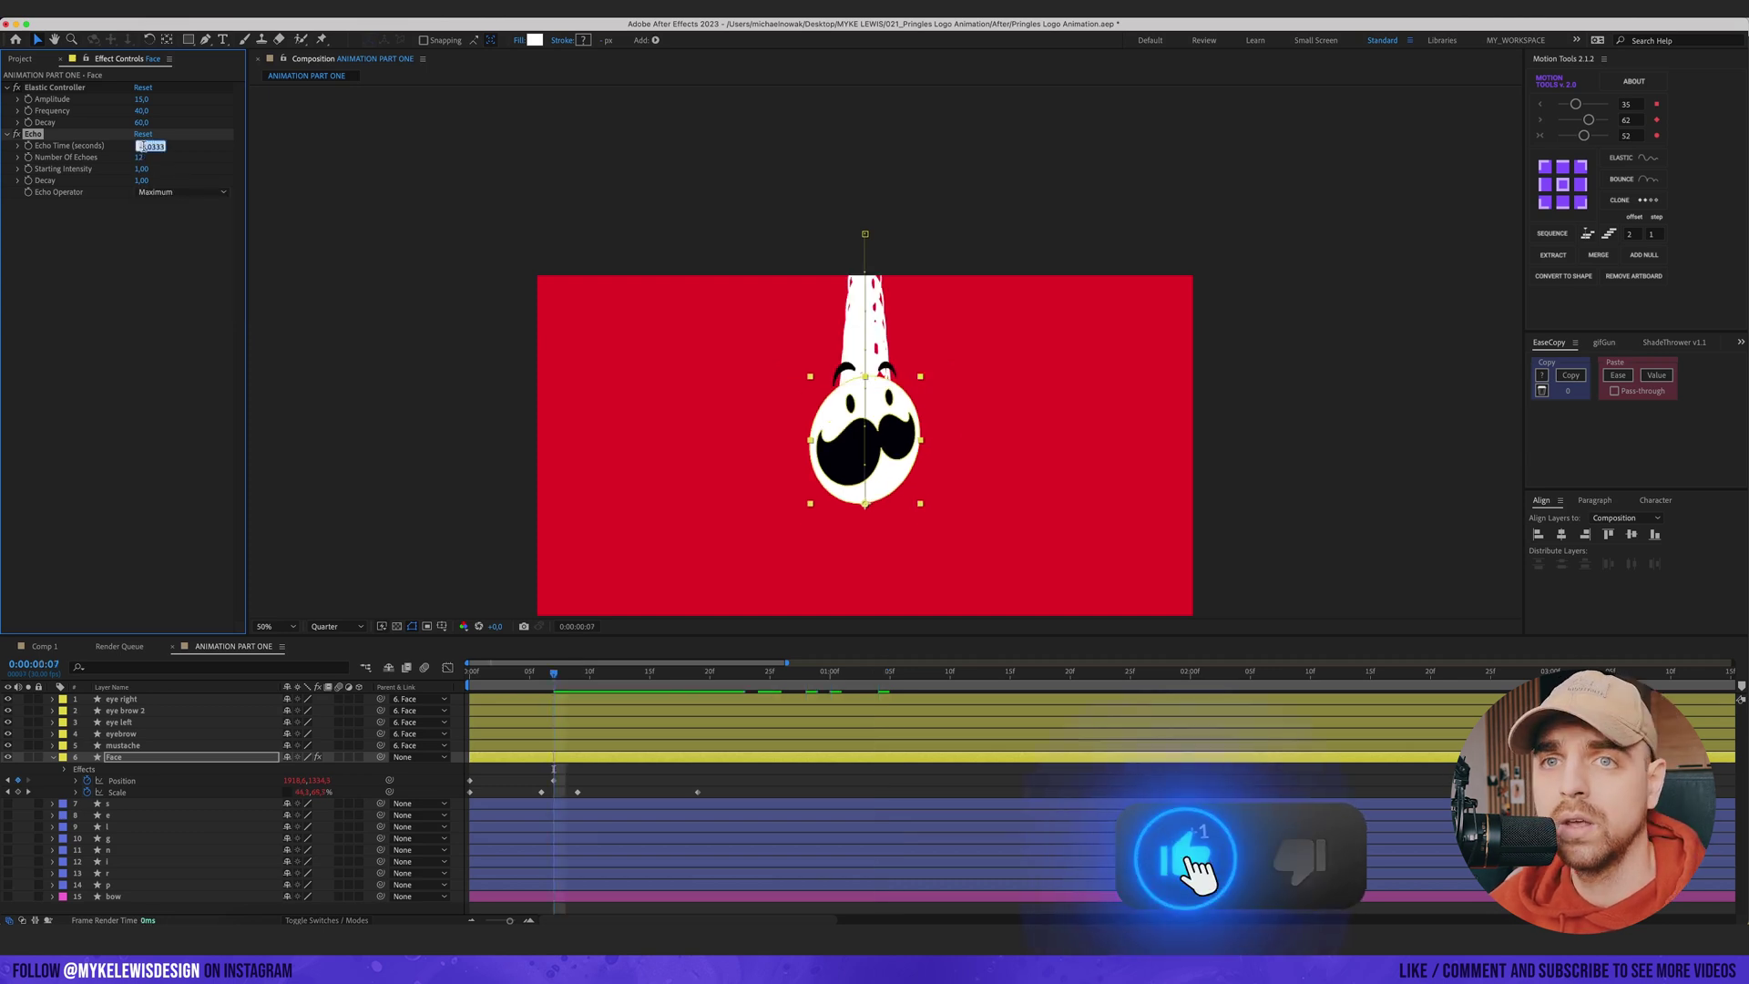
# - Set the Face layer's Echo Time to -0,001 seconds and preview the motion trail during the drop
pyautogui.click(150, 146)
pyautogui.write('-0,001')
pyautogui.press('Return')
pyautogui.press('space')
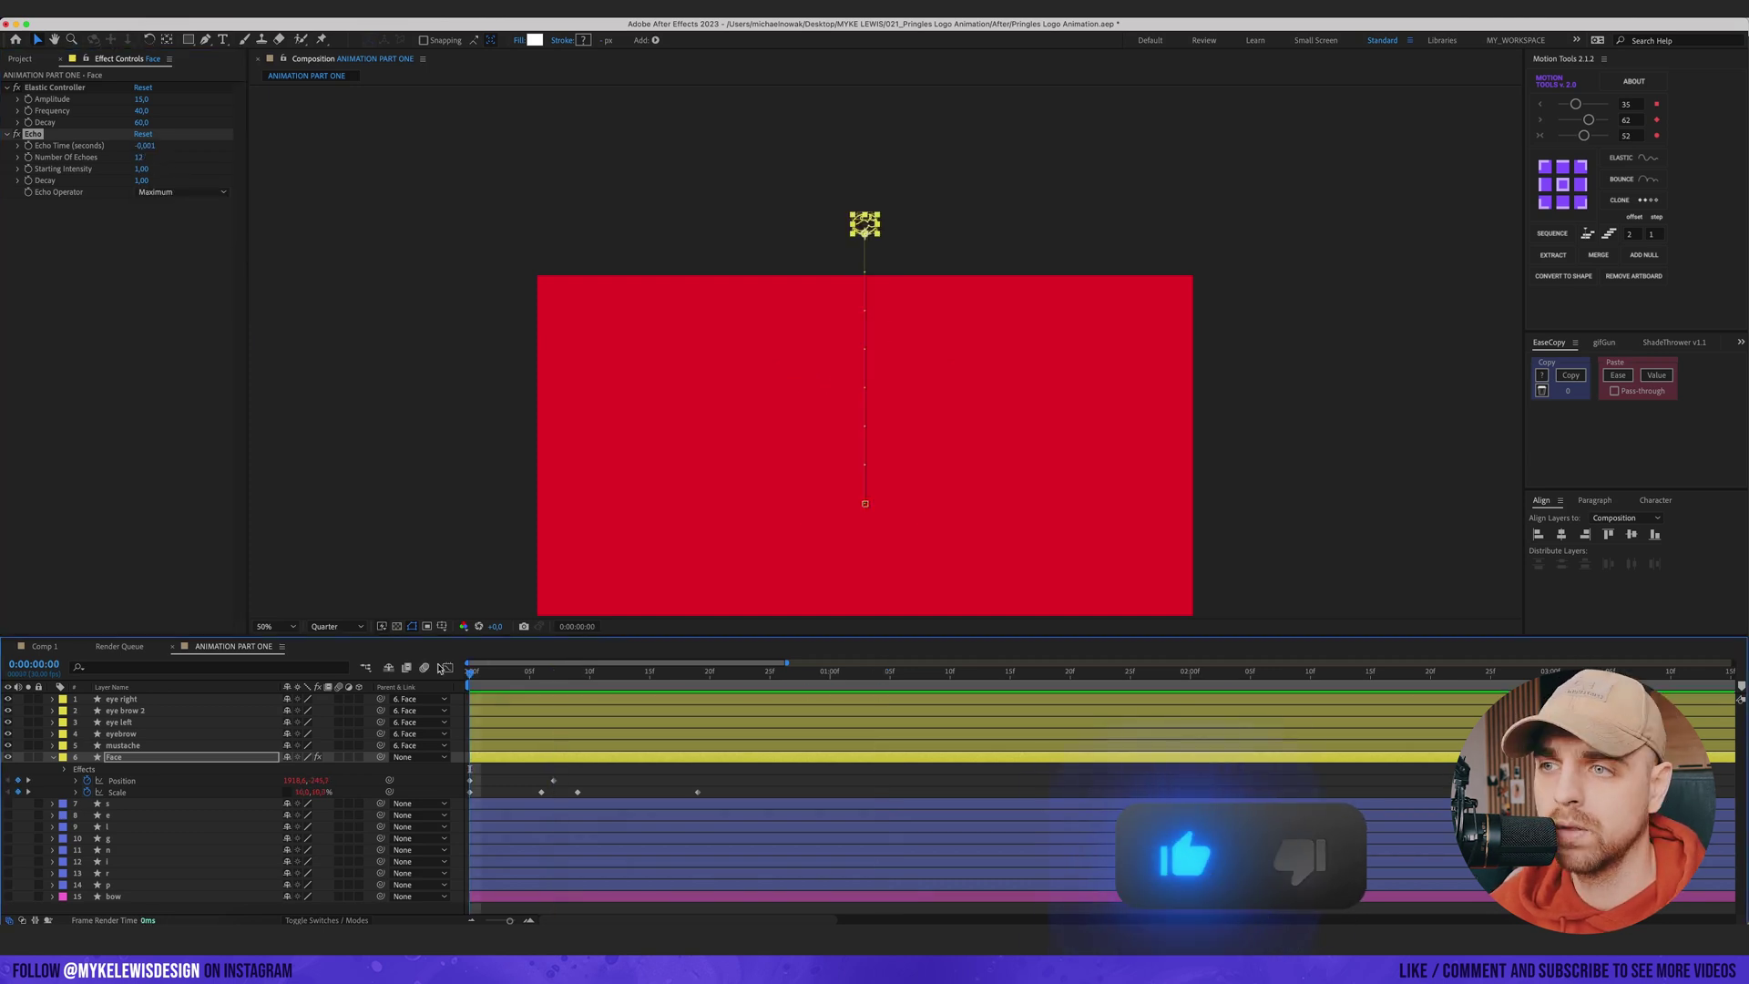
pyautogui.click(731, 670)
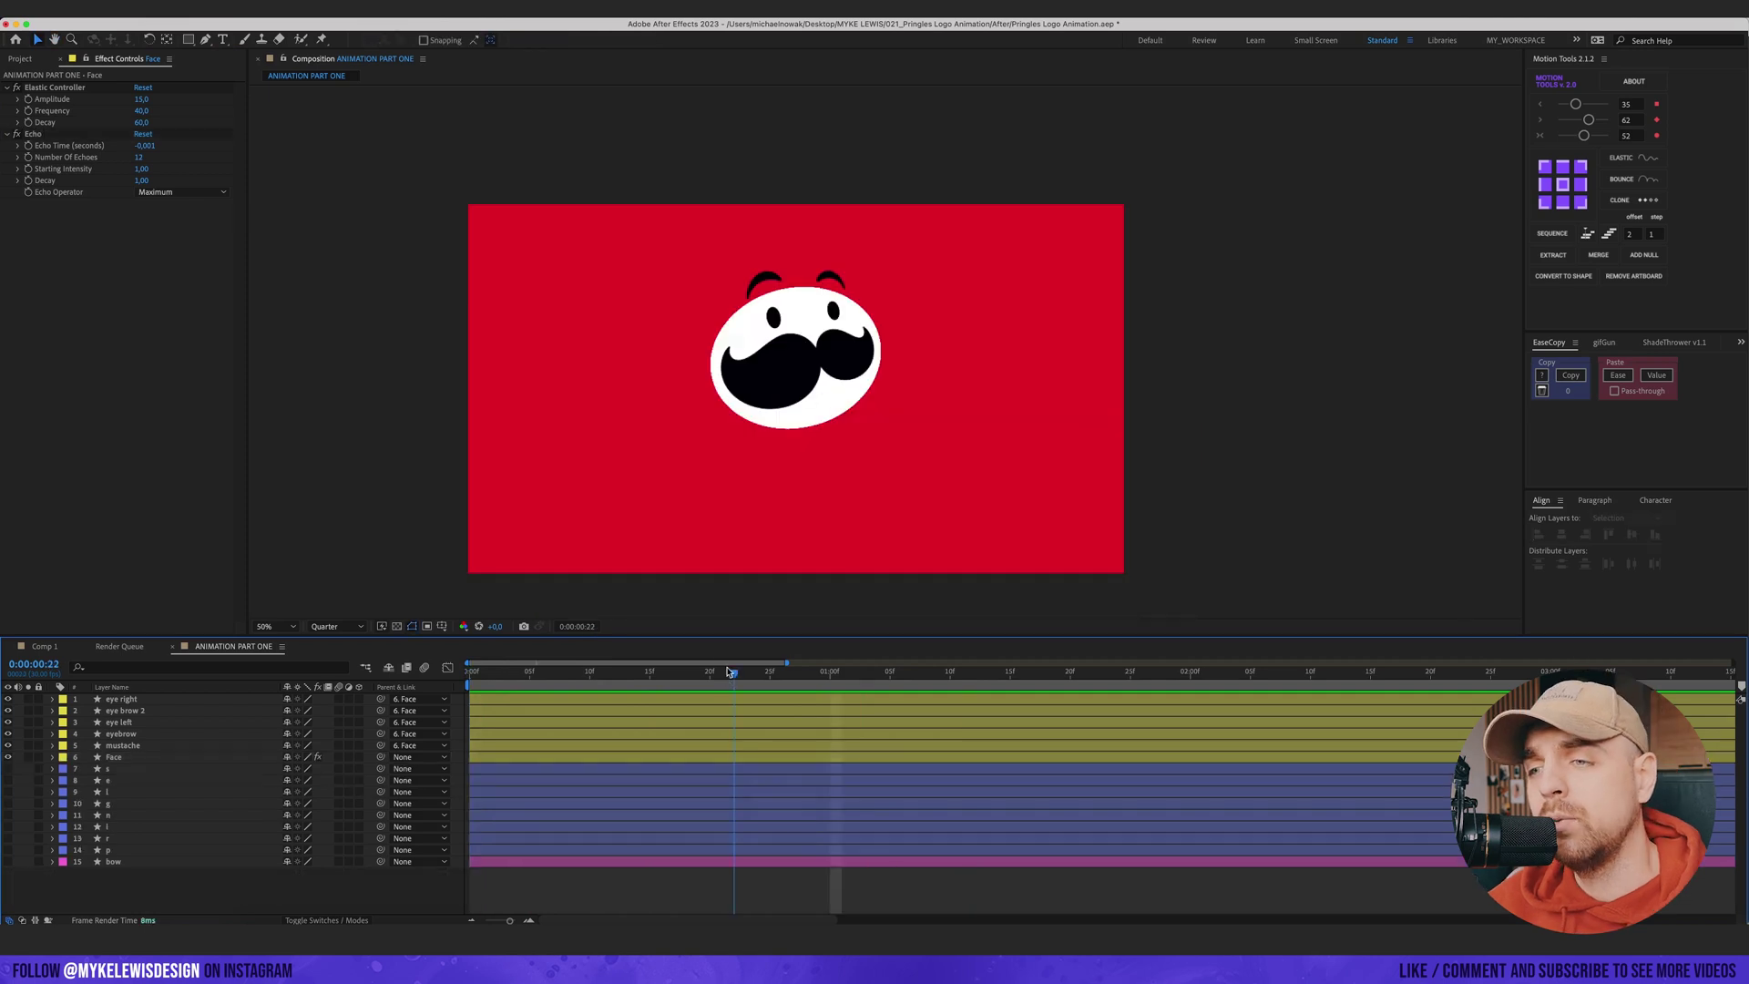
pyautogui.press('space')
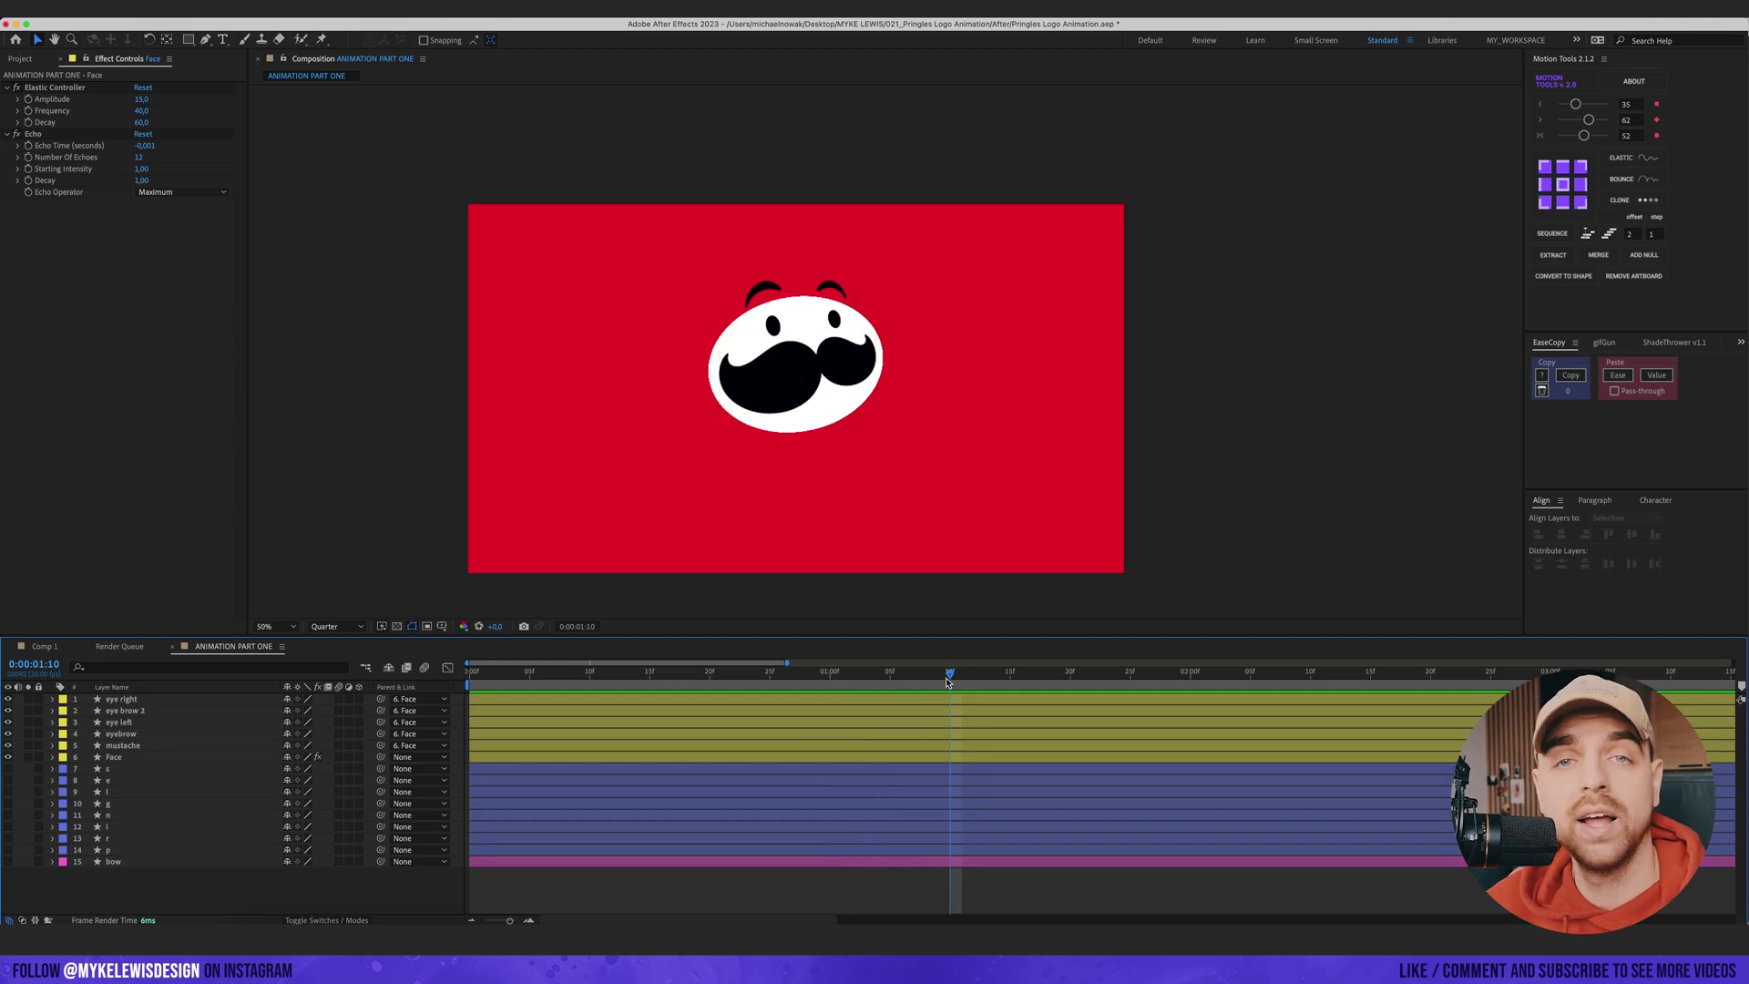
# - At frame 20, duplicate the mustache layer and set the copy's parent to None
pyautogui.moveTo(950, 677); pyautogui.dragTo(902, 675)
pyautogui.click(149, 759)
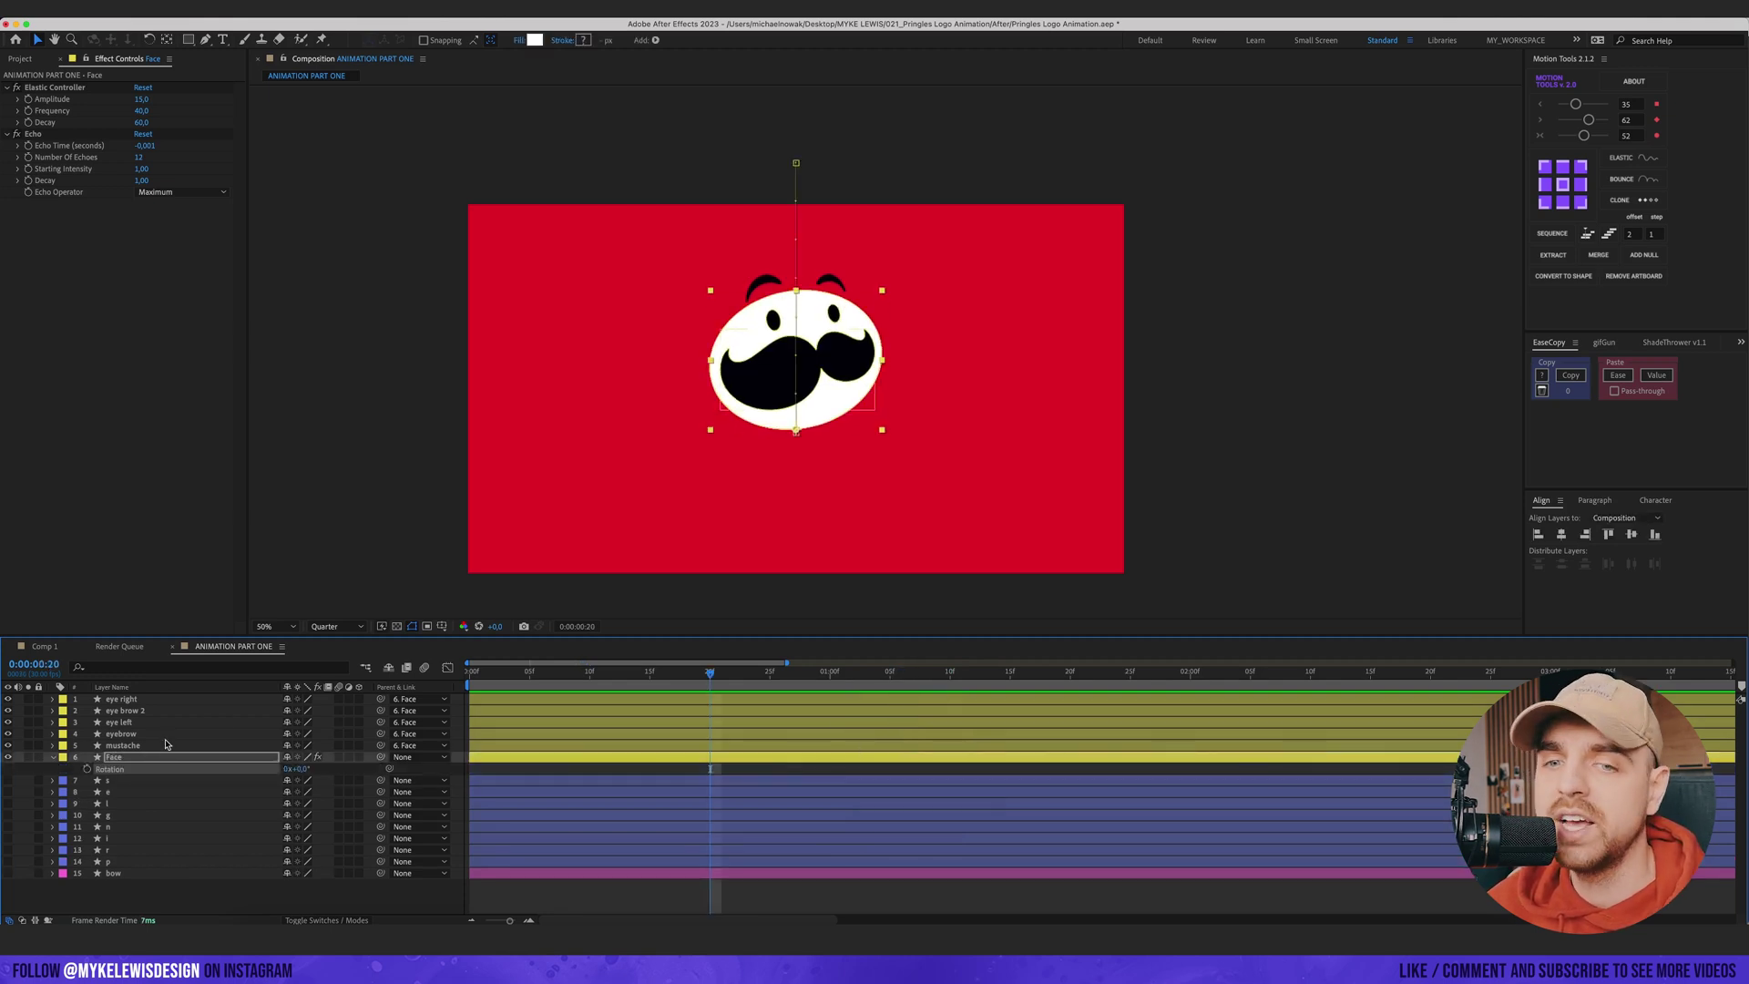
pyautogui.click(166, 745)
pyautogui.scroll(2, 867, 415)
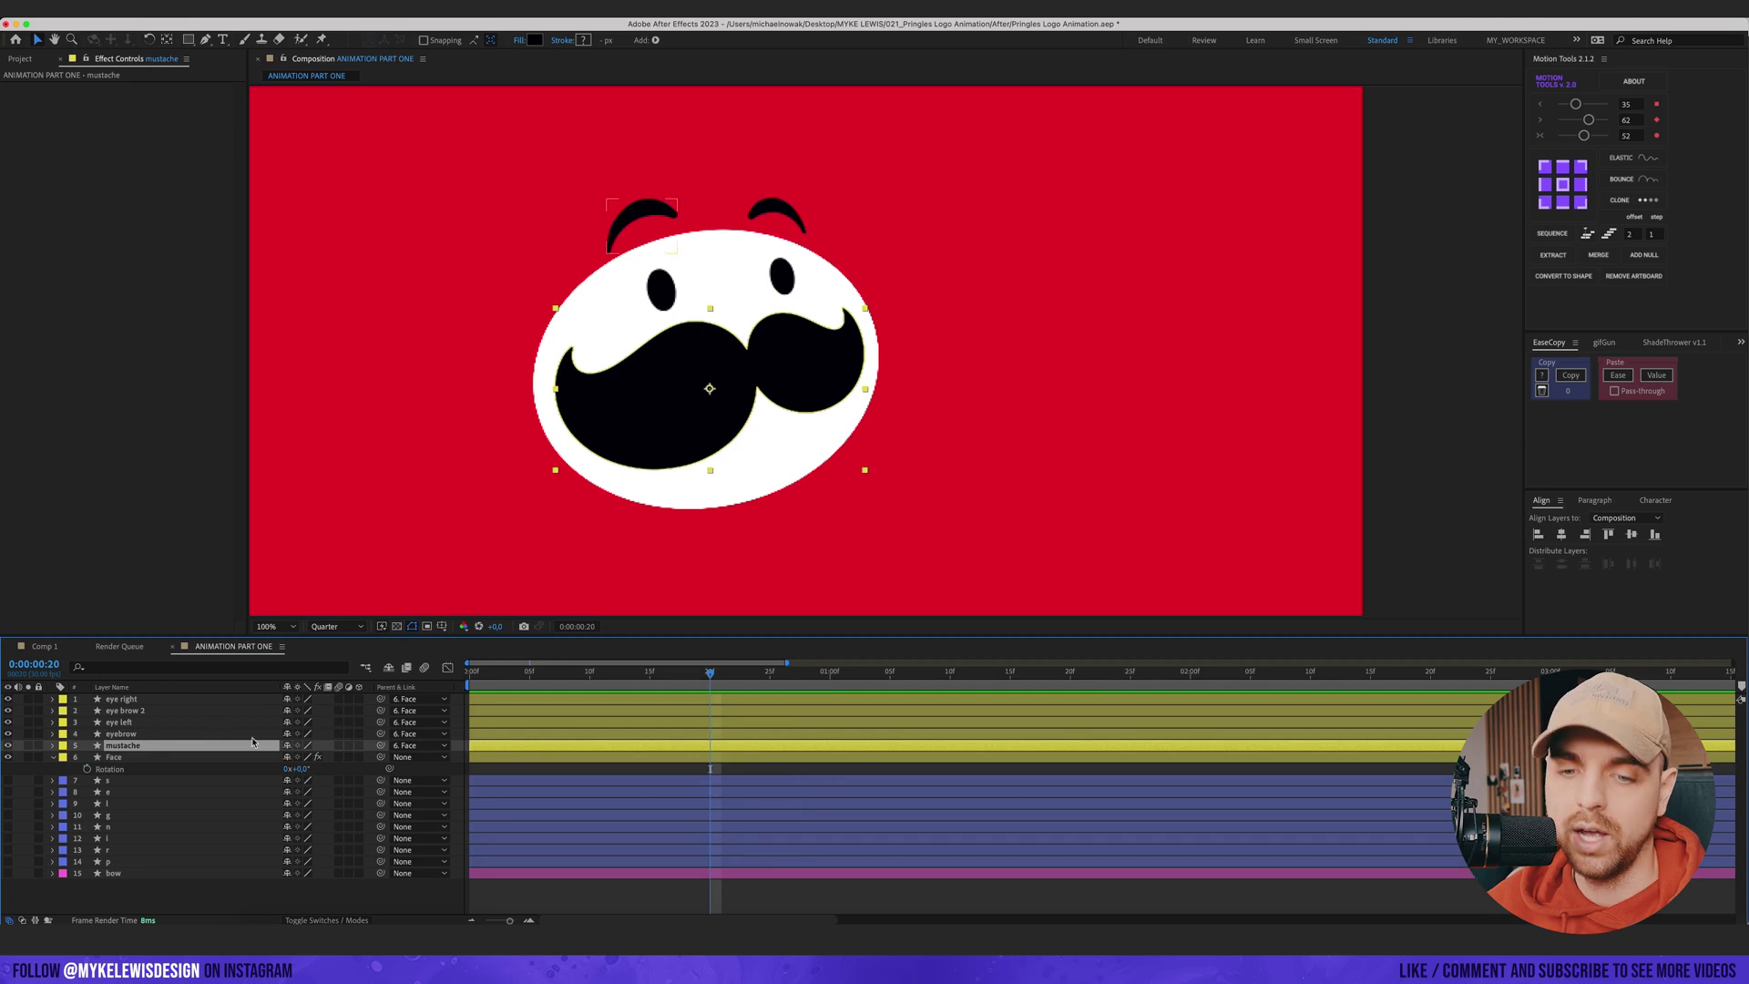
pyautogui.press('super+d')
pyautogui.click(419, 745)
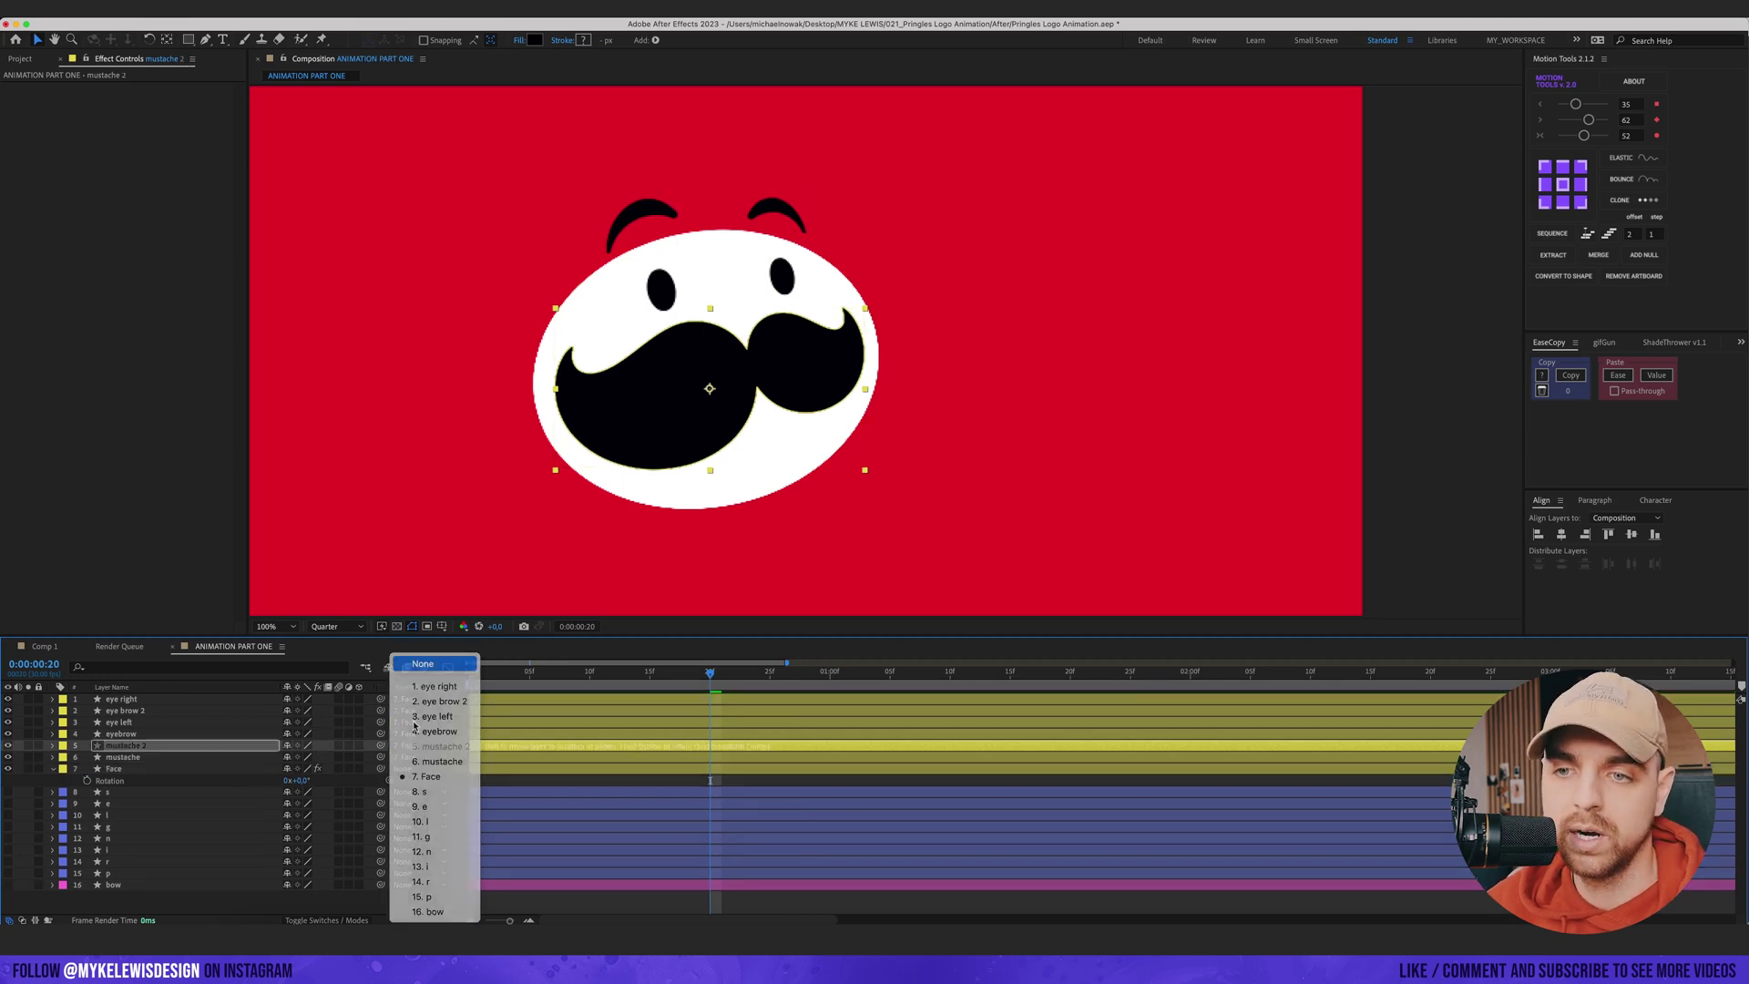
pyautogui.click(406, 660)
# - Label the mustache copy Pink and mirror it horizontally by setting its horizontal scale to -69
pyautogui.click(63, 745)
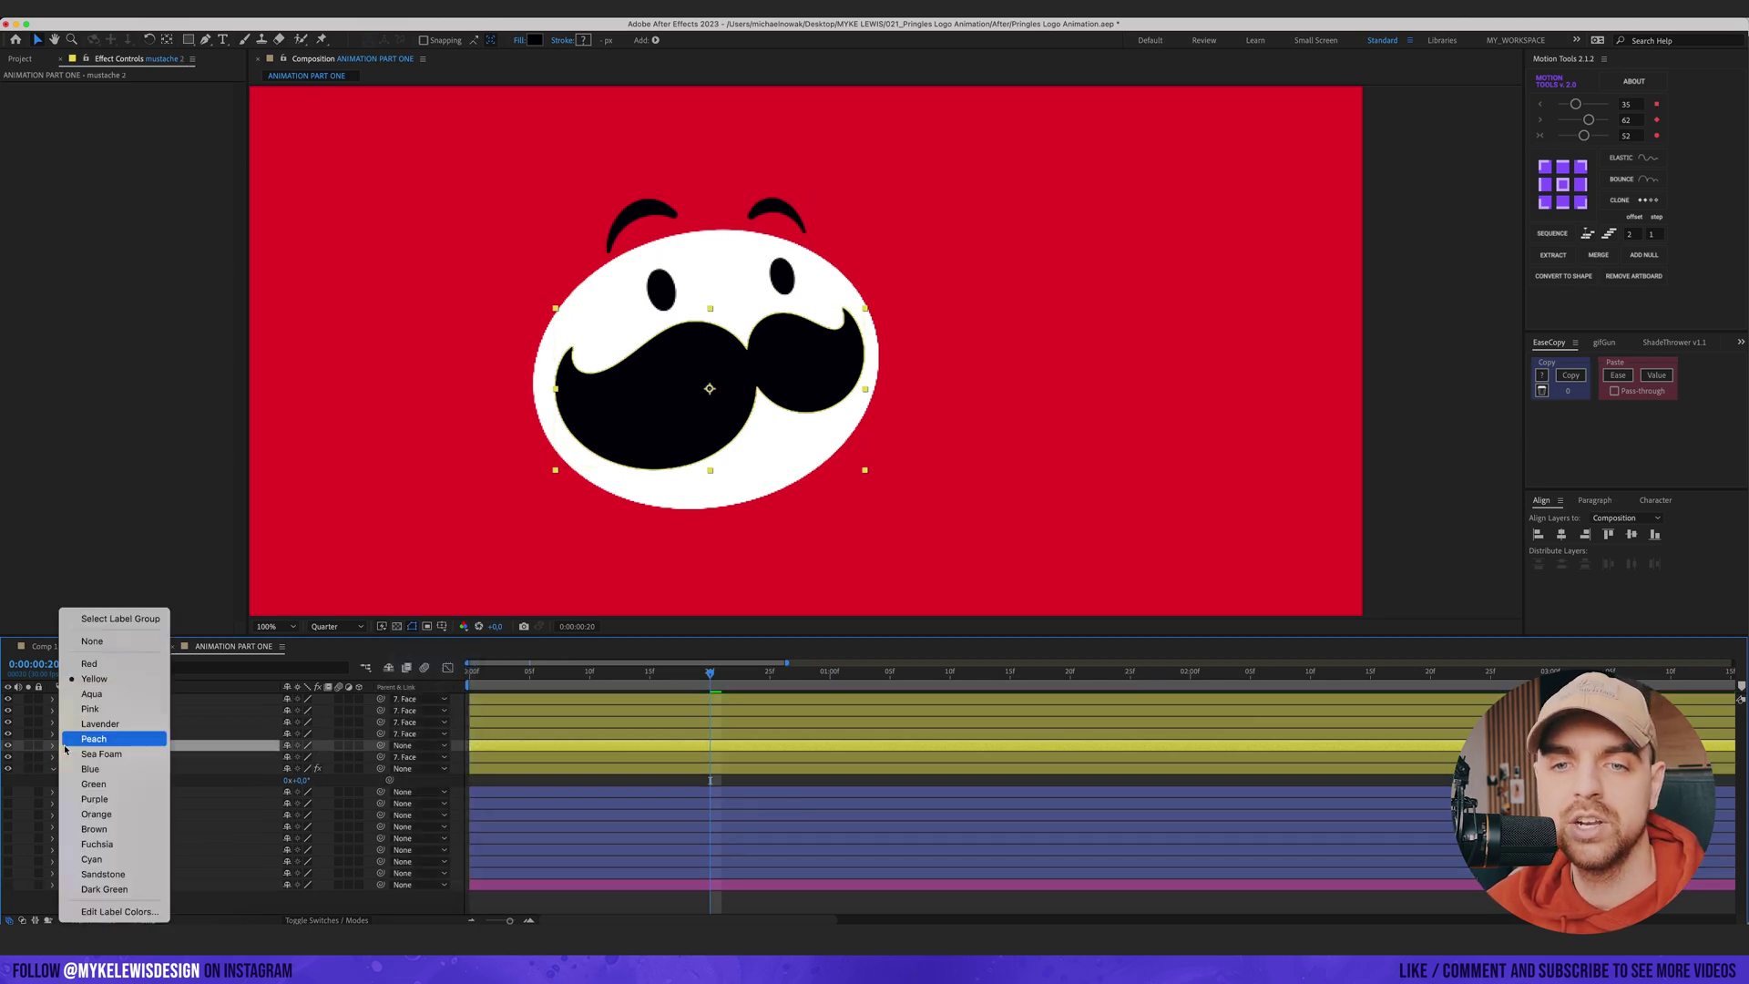
pyautogui.click(107, 706)
pyautogui.press('s')
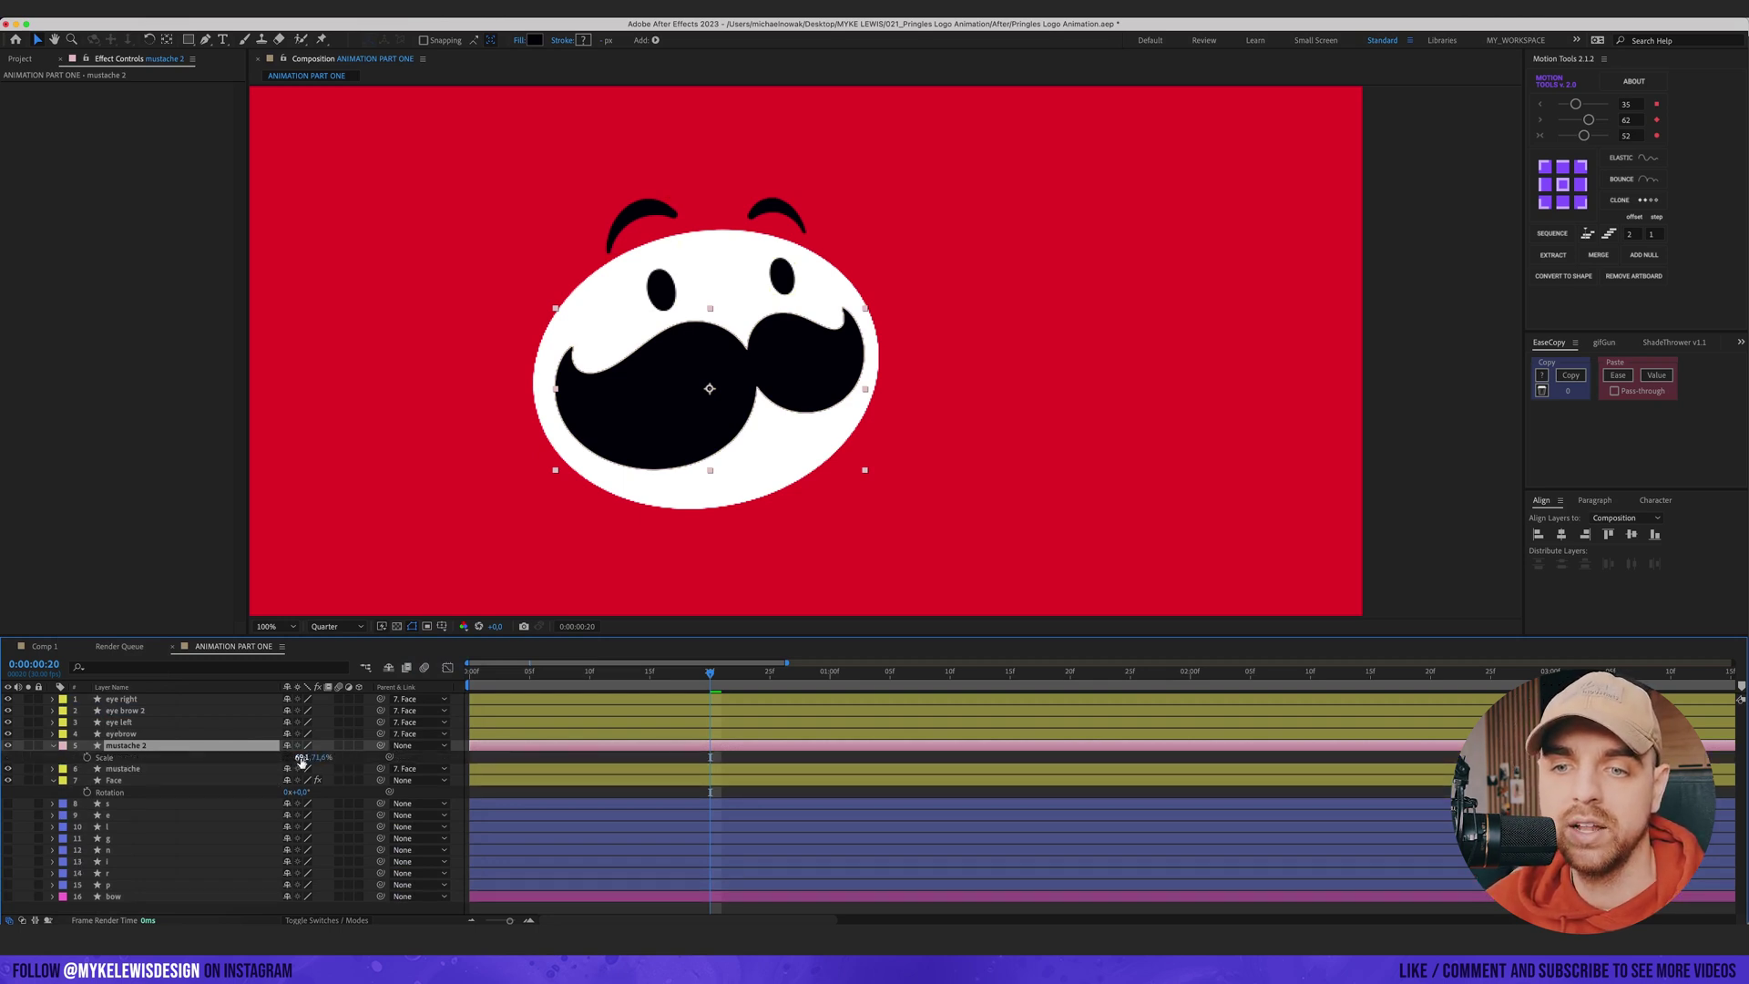
pyautogui.click(300, 757)
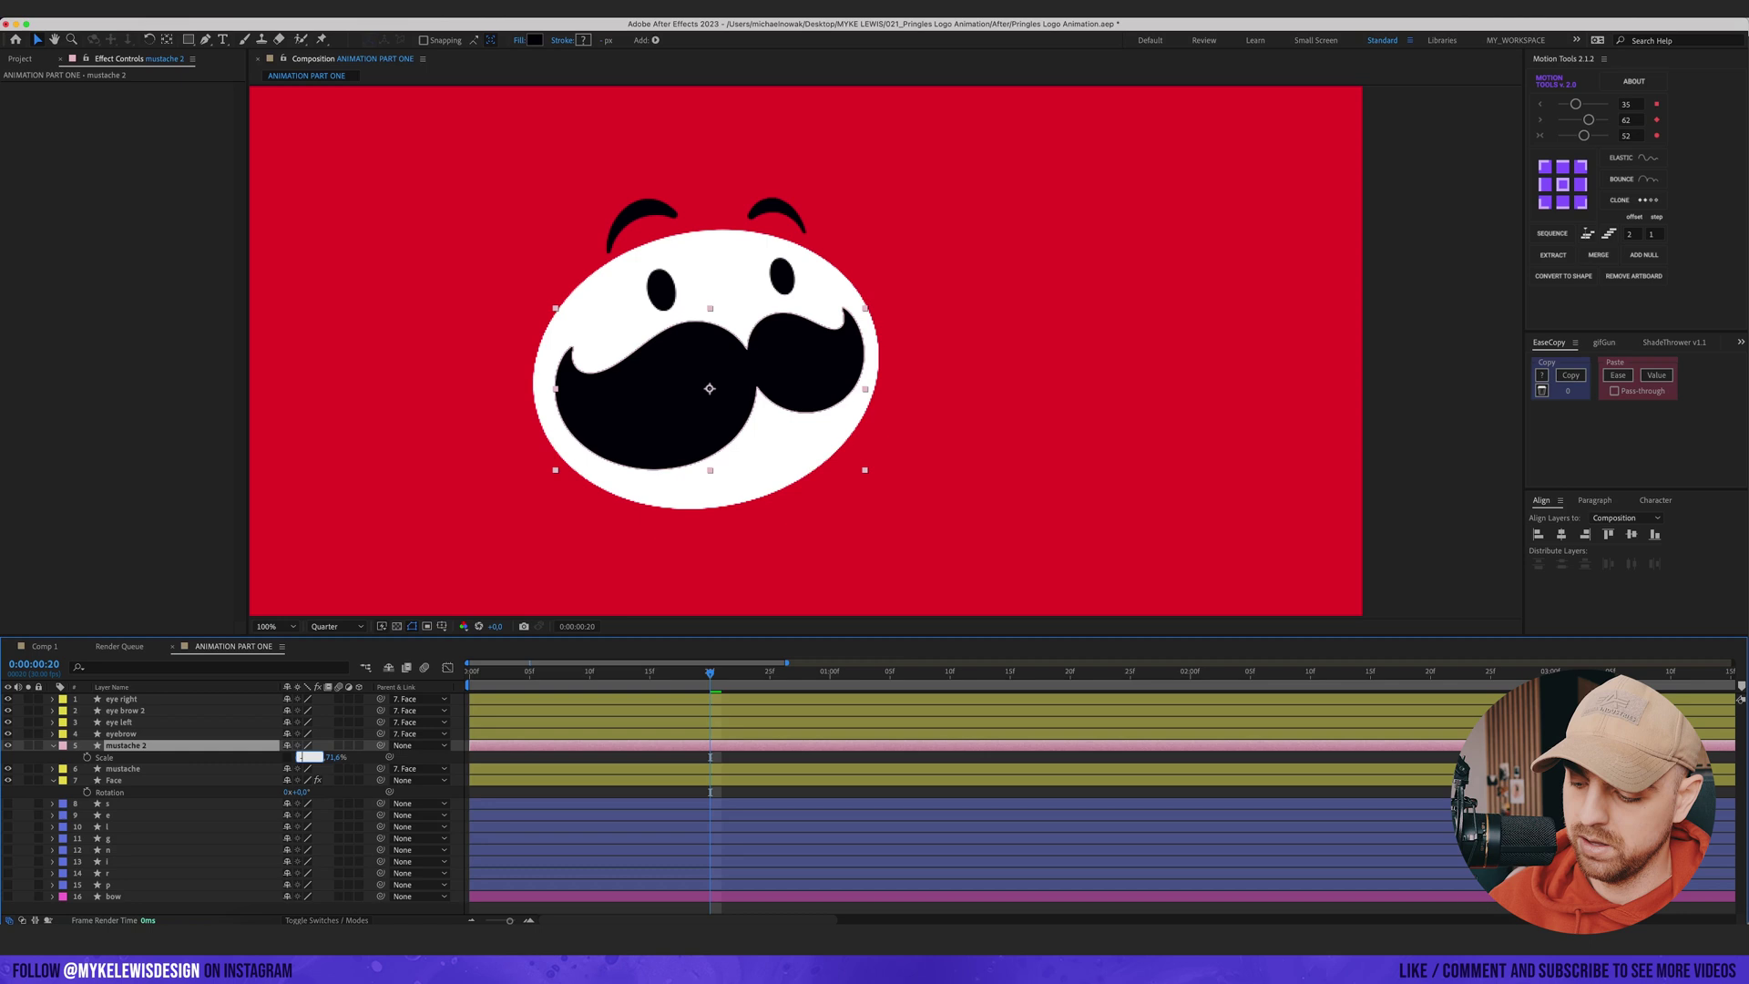
pyautogui.write('-69')
pyautogui.press('Return')
# - Hide the original mustache and rotate the mirrored copy slightly counterclockwise to follow the face's tilt
pyautogui.click(170, 736)
pyautogui.click(168, 746)
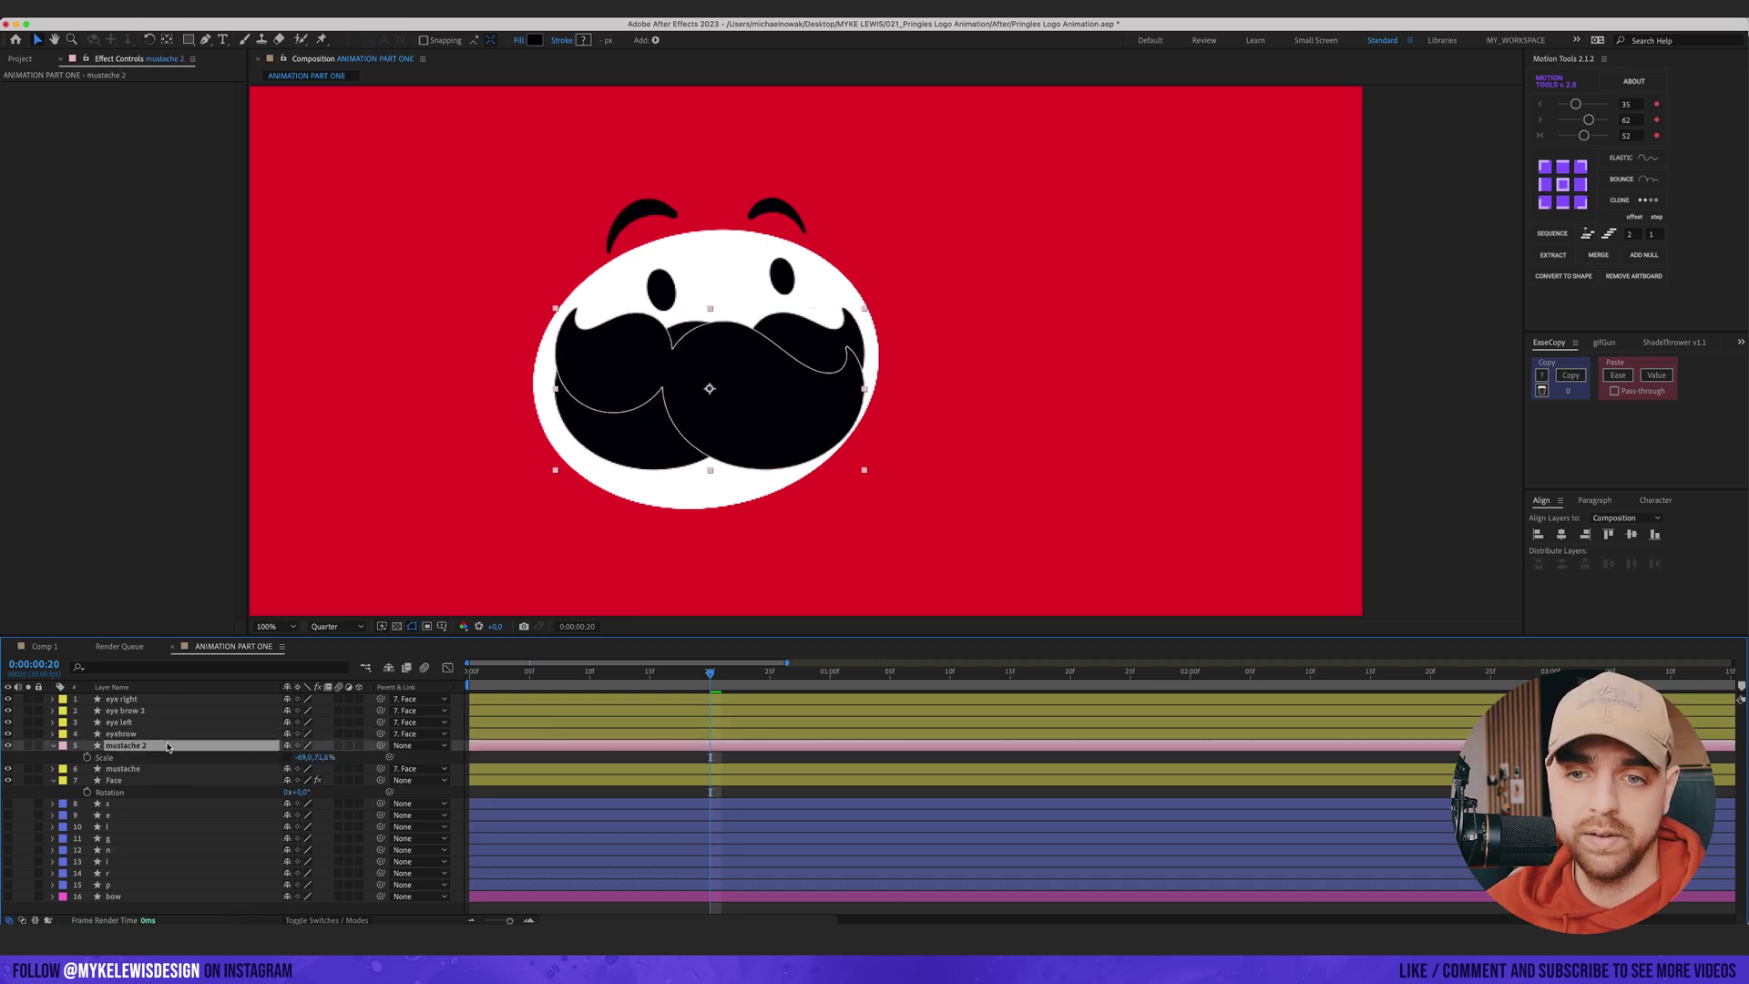
pyautogui.moveTo(301, 757); pyautogui.dragTo(286, 756)
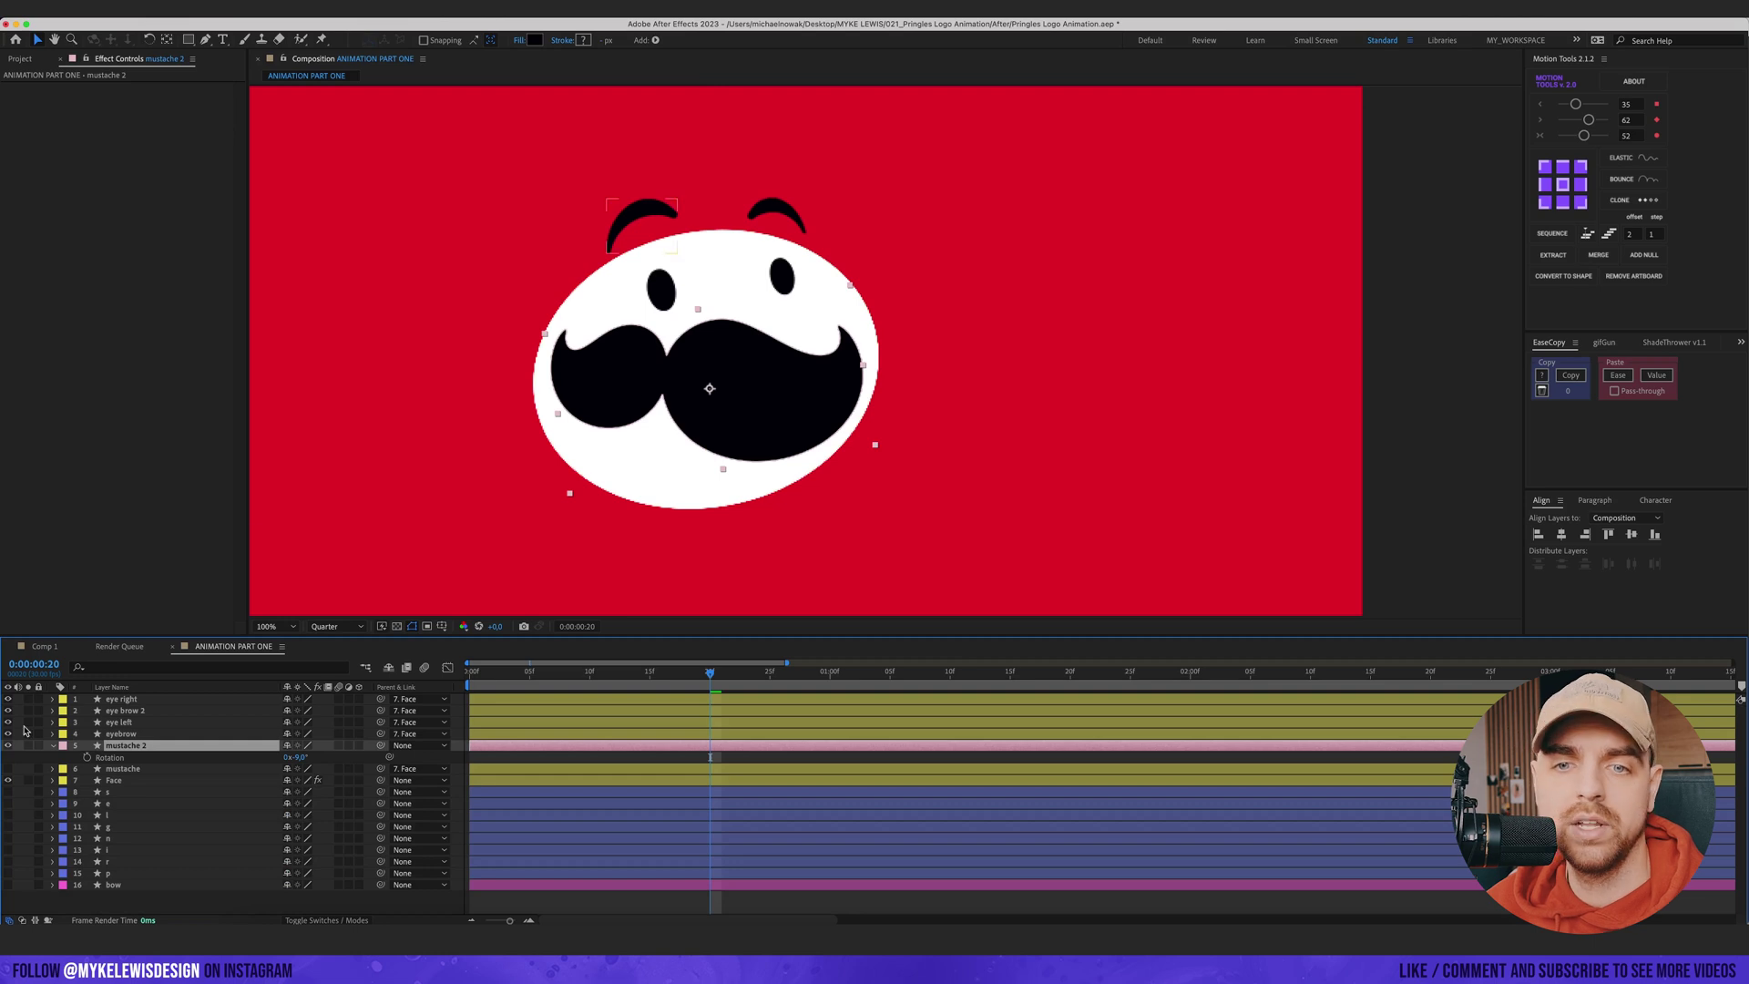
# - Solo both mustache layers and lower their opacity so the mirrored copy can serve as a tracing guide
pyautogui.click(29, 745)
pyautogui.click(28, 768)
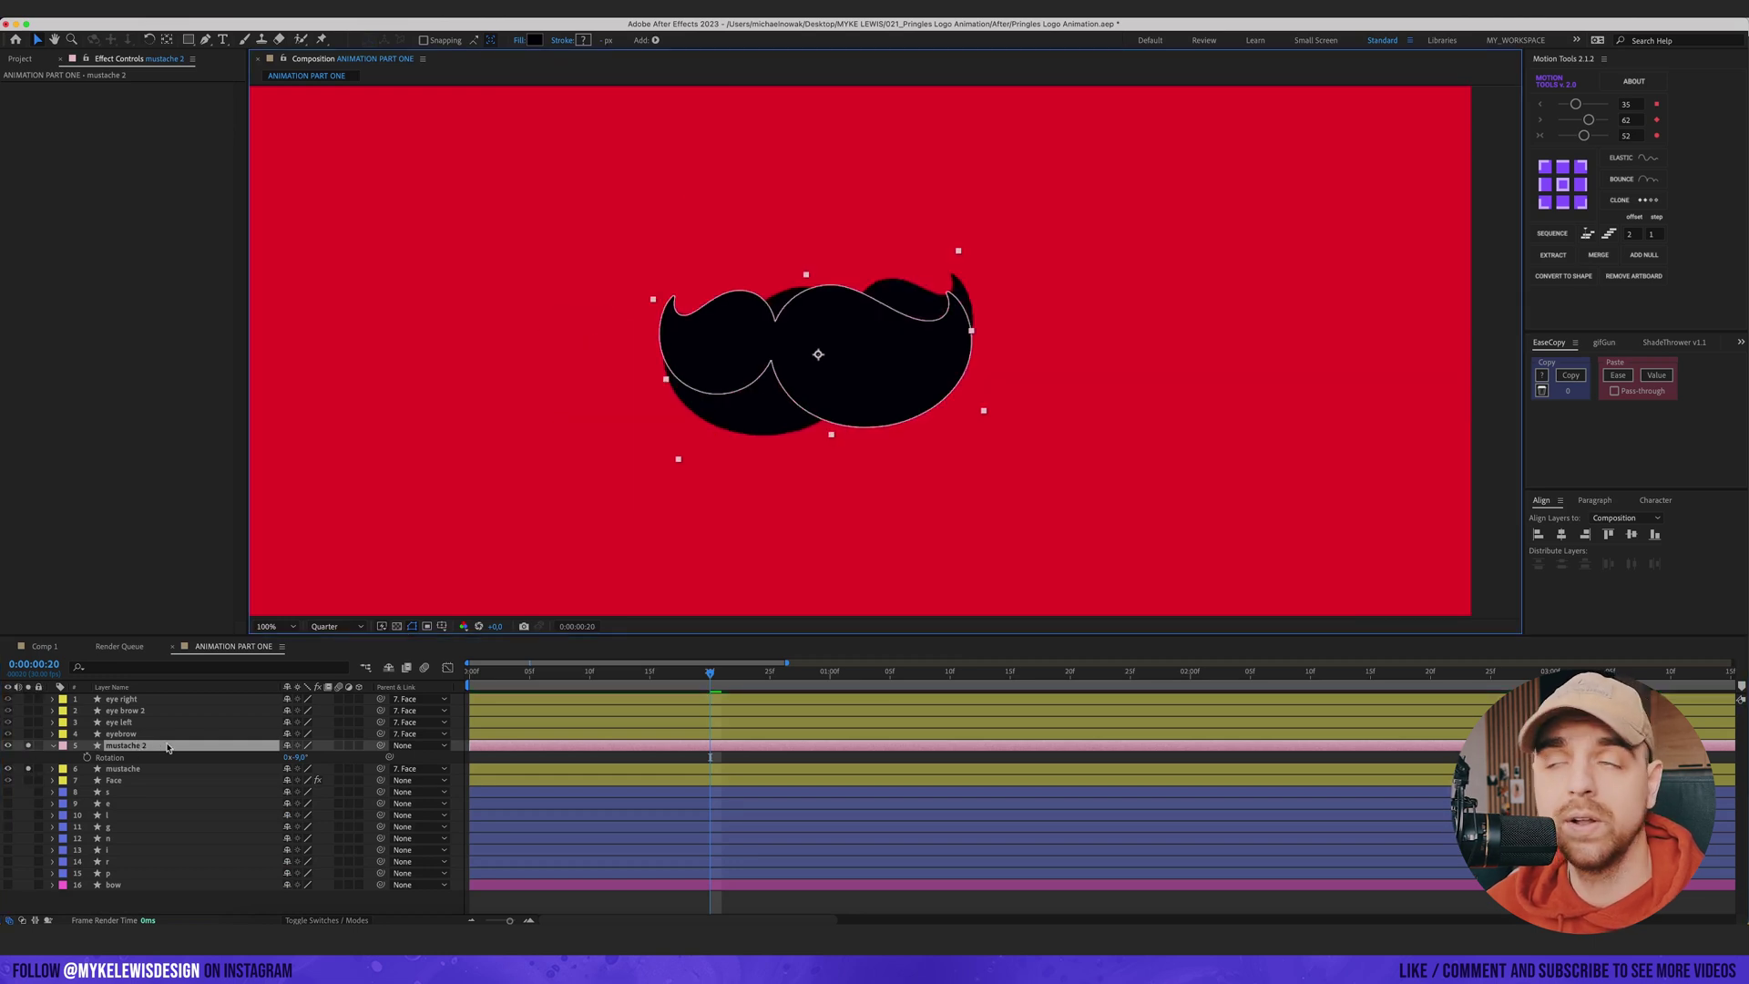
pyautogui.press('t')
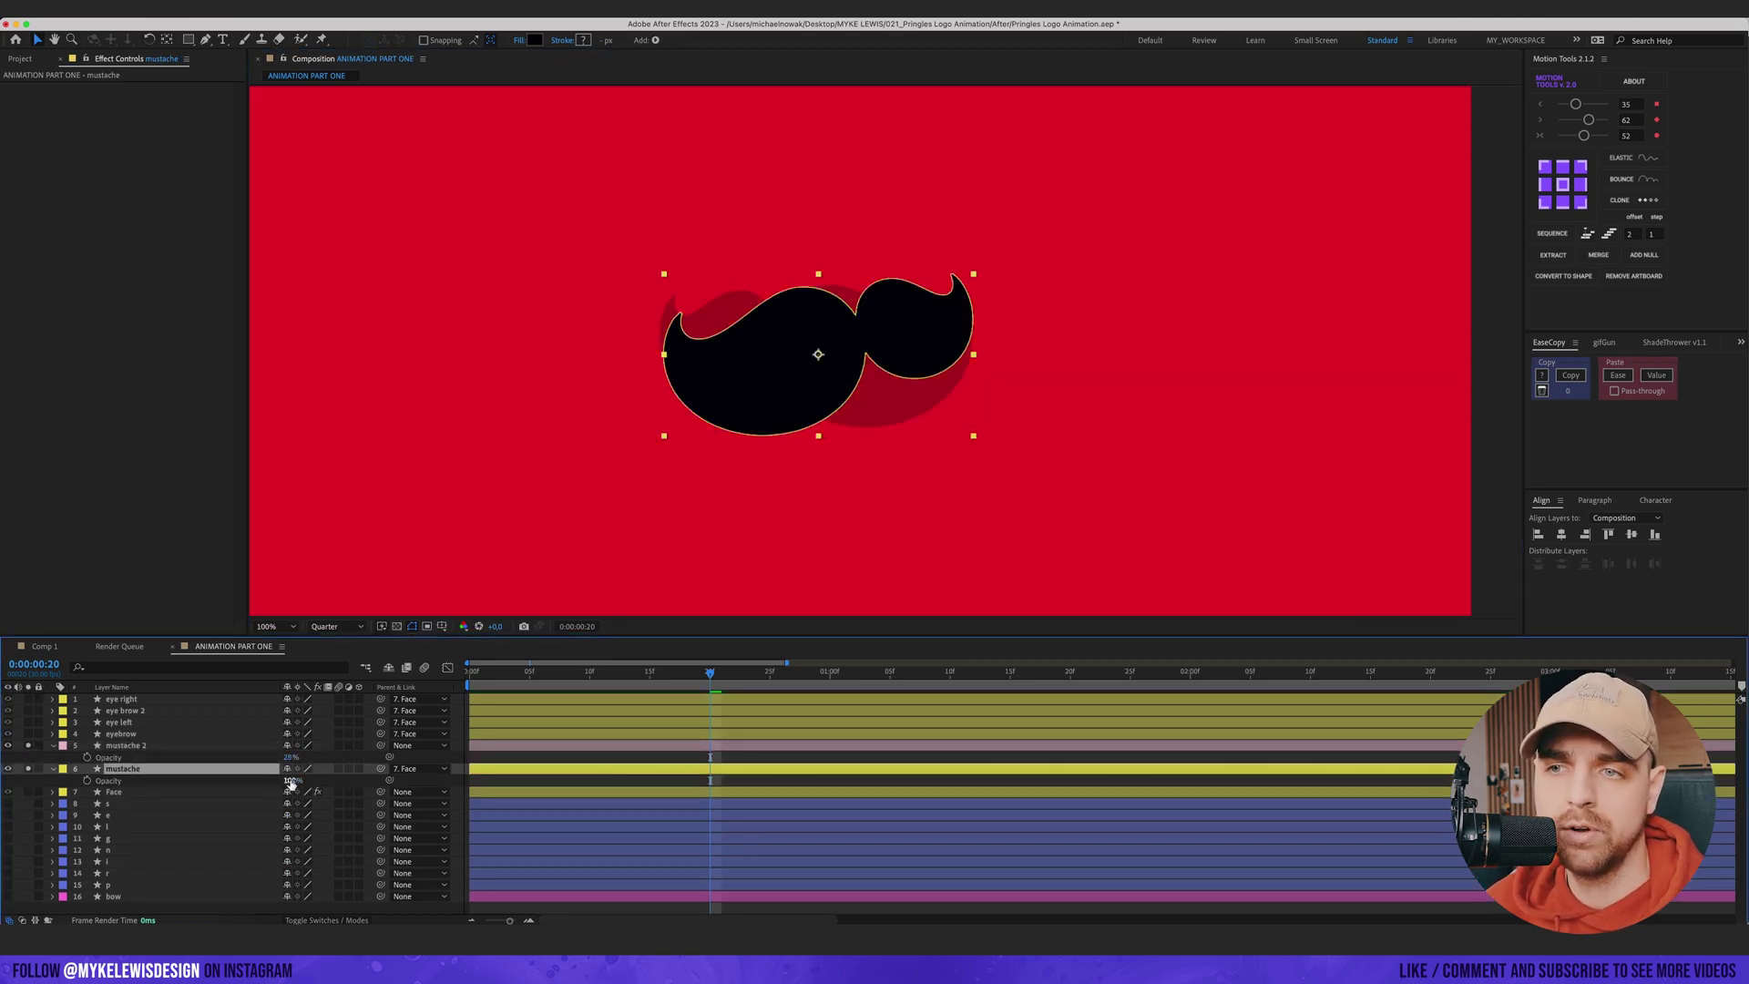
pyautogui.moveTo(292, 782); pyautogui.dragTo(246, 782)
pyautogui.scroll(1, 871, 434)
pyautogui.moveTo(867, 435); pyautogui.dragTo(884, 469)
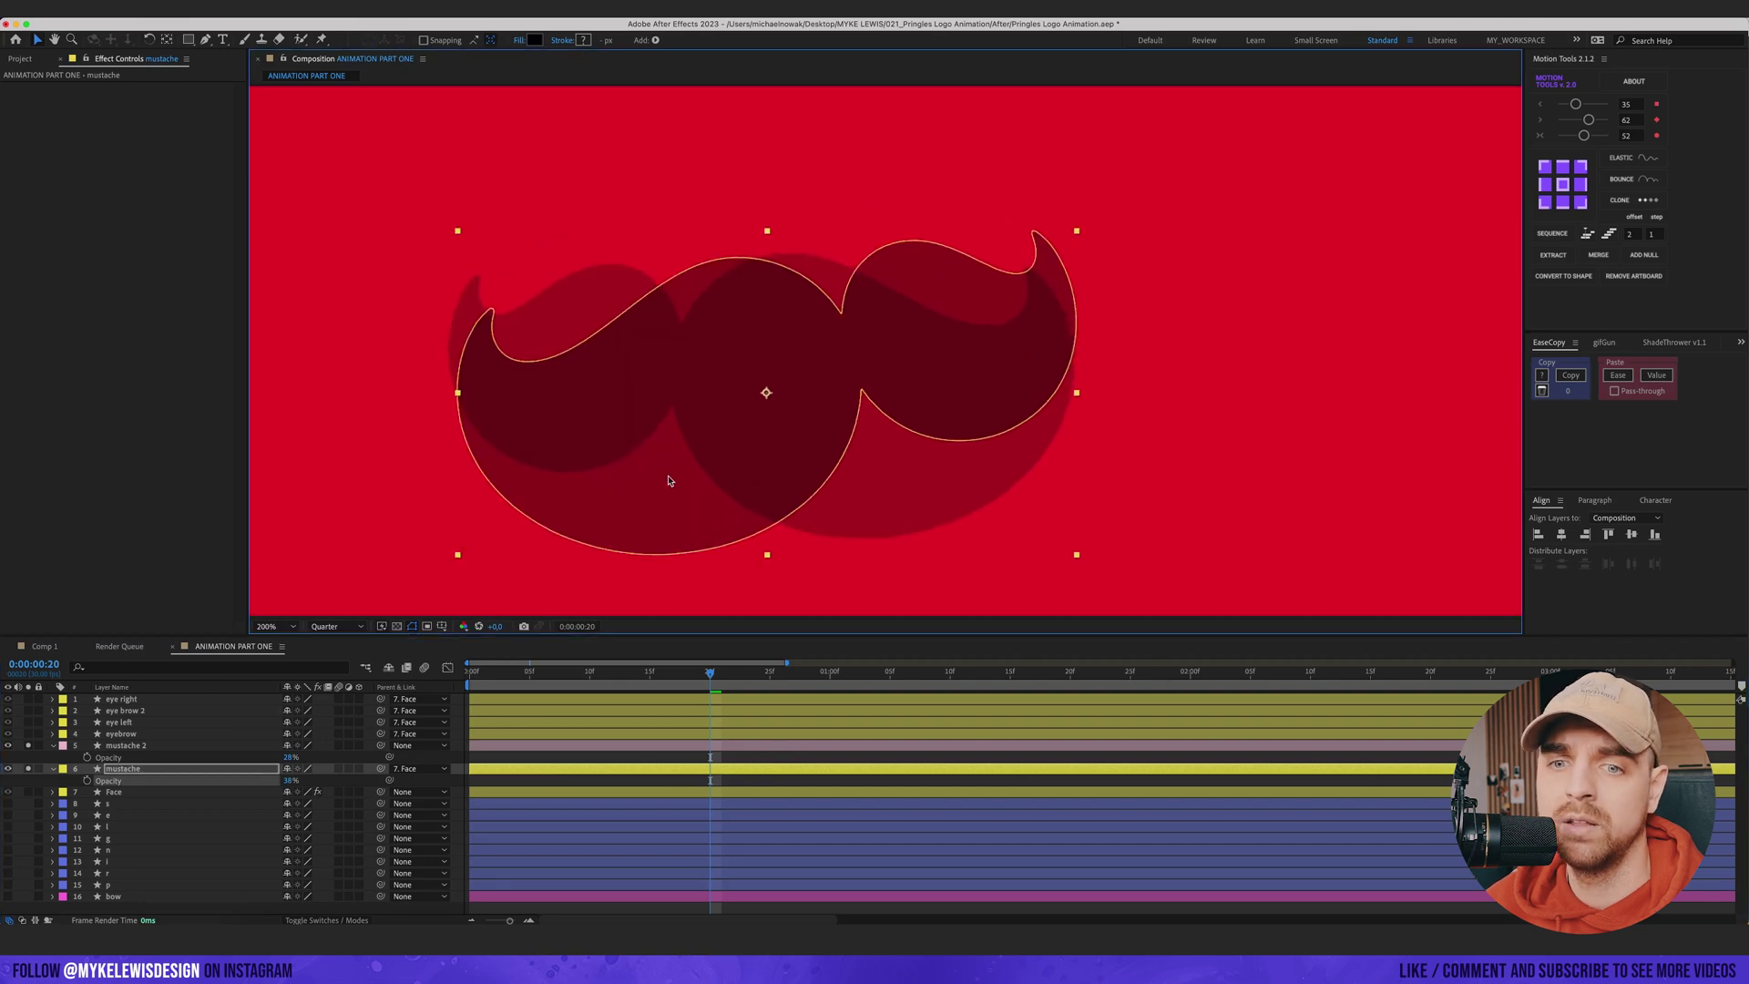
# - Add a Path keyframe to the original mustache's shape and move it to frame 16
pyautogui.doubleClick(52, 769)
pyautogui.click(66, 781)
pyautogui.click(76, 792)
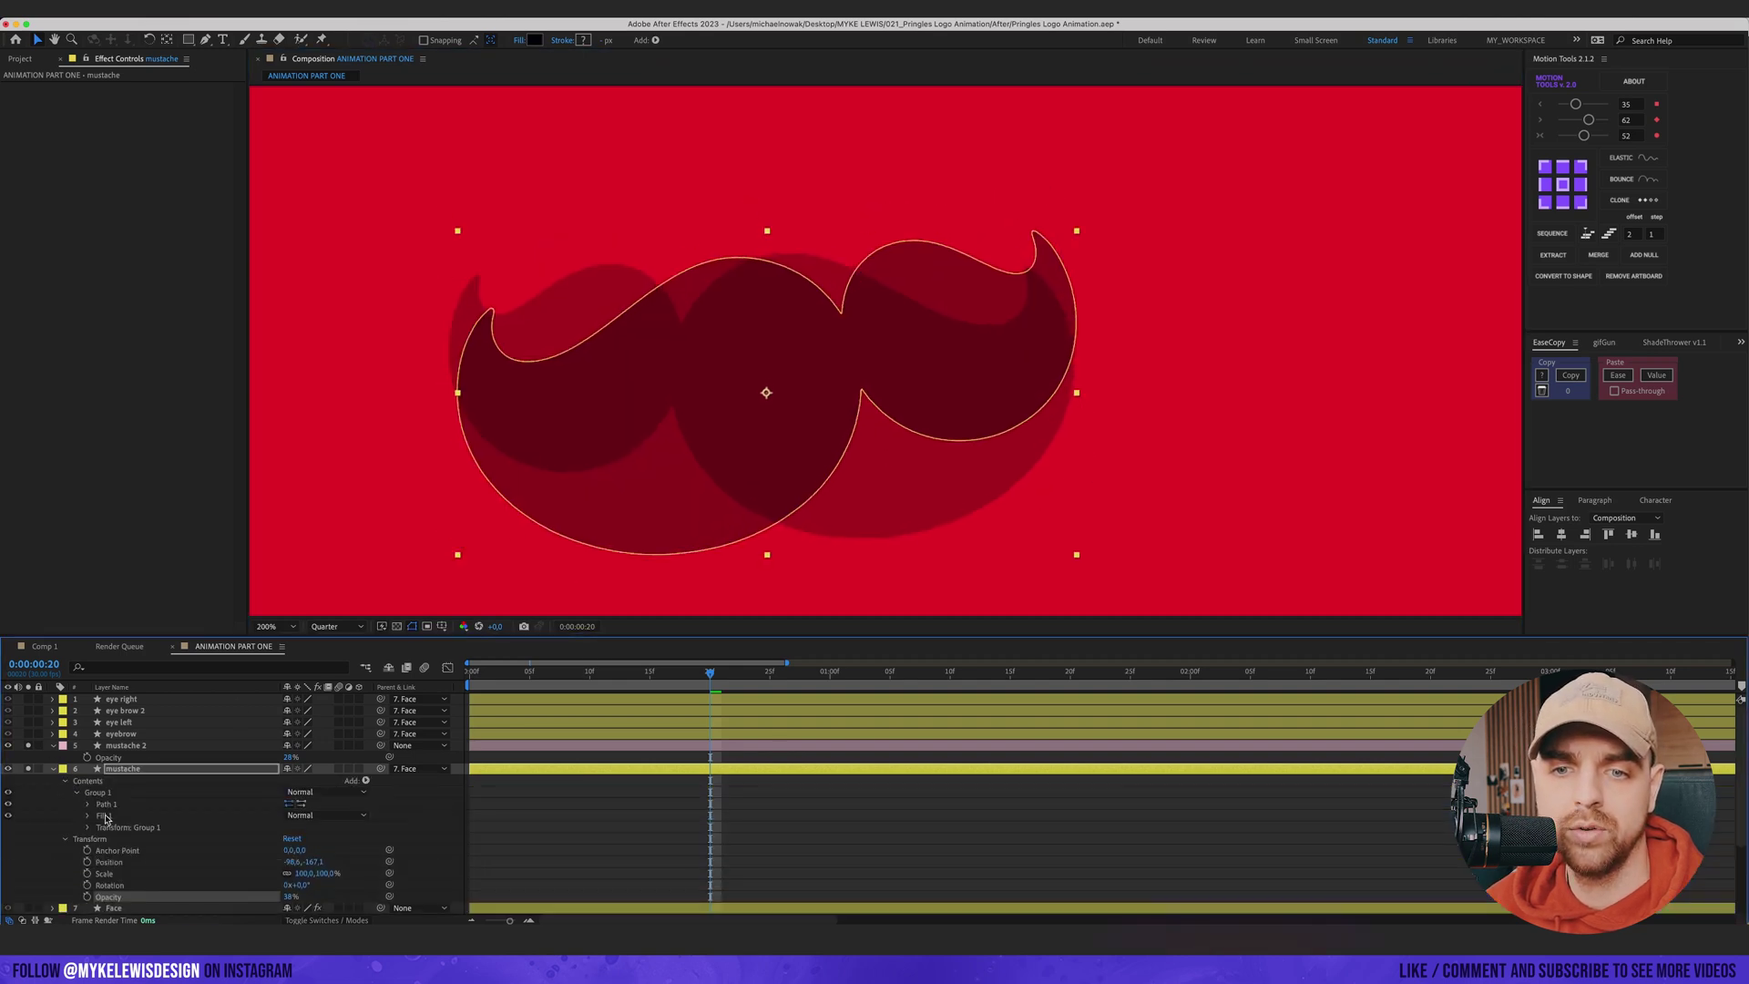
pyautogui.click(110, 816)
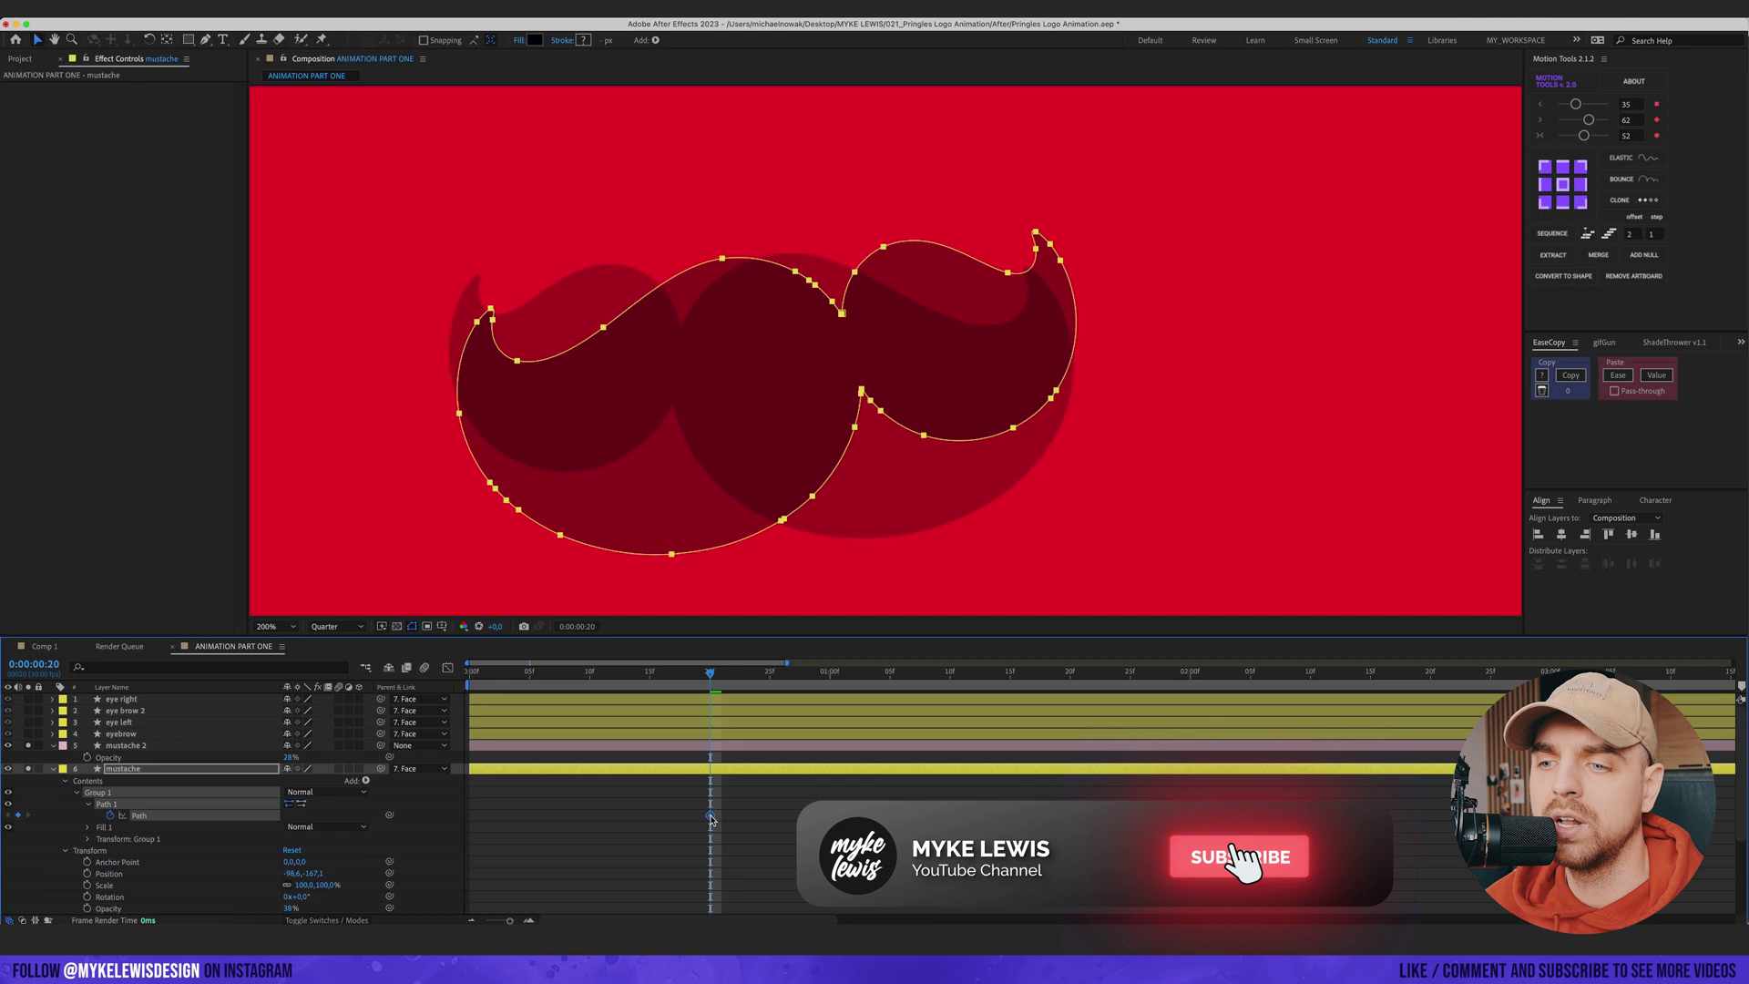
pyautogui.moveTo(711, 817); pyautogui.dragTo(661, 818)
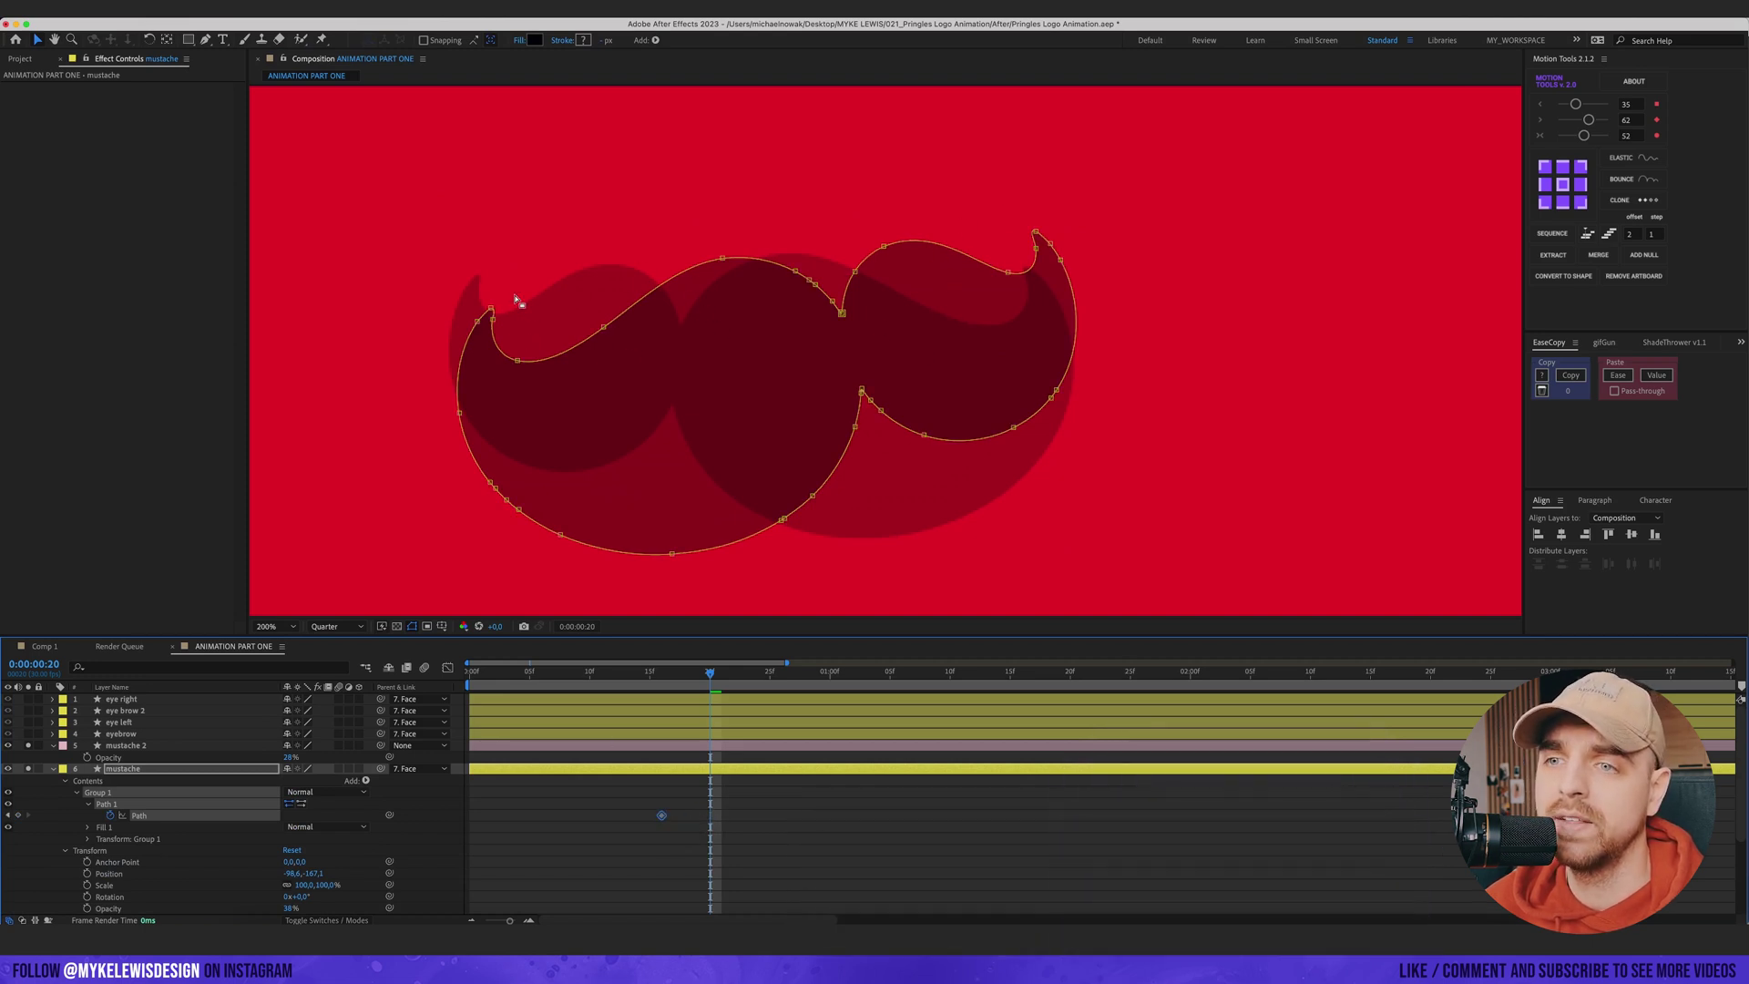
# - At frame 20, move the left tip of the original mustache's path onto the mirrored copy's left tip
pyautogui.moveTo(530, 305); pyautogui.dragTo(610, 313)
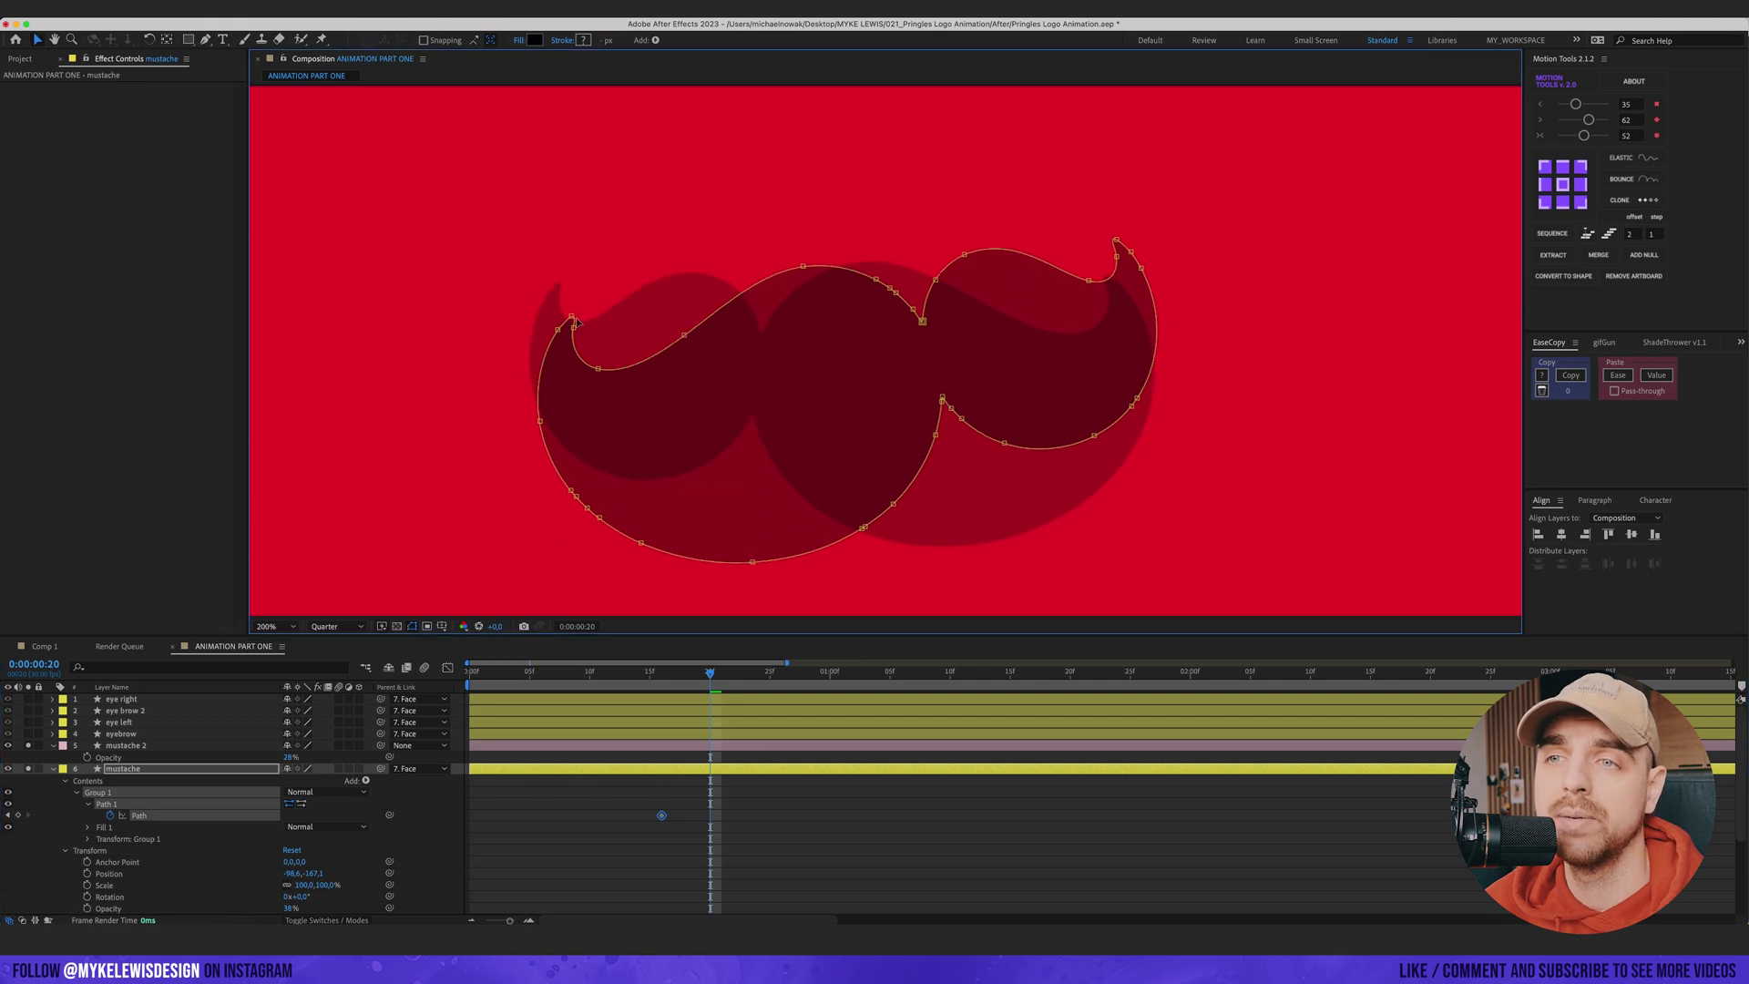
pyautogui.scroll(1, 546, 311)
pyautogui.scroll(-1, 592, 333)
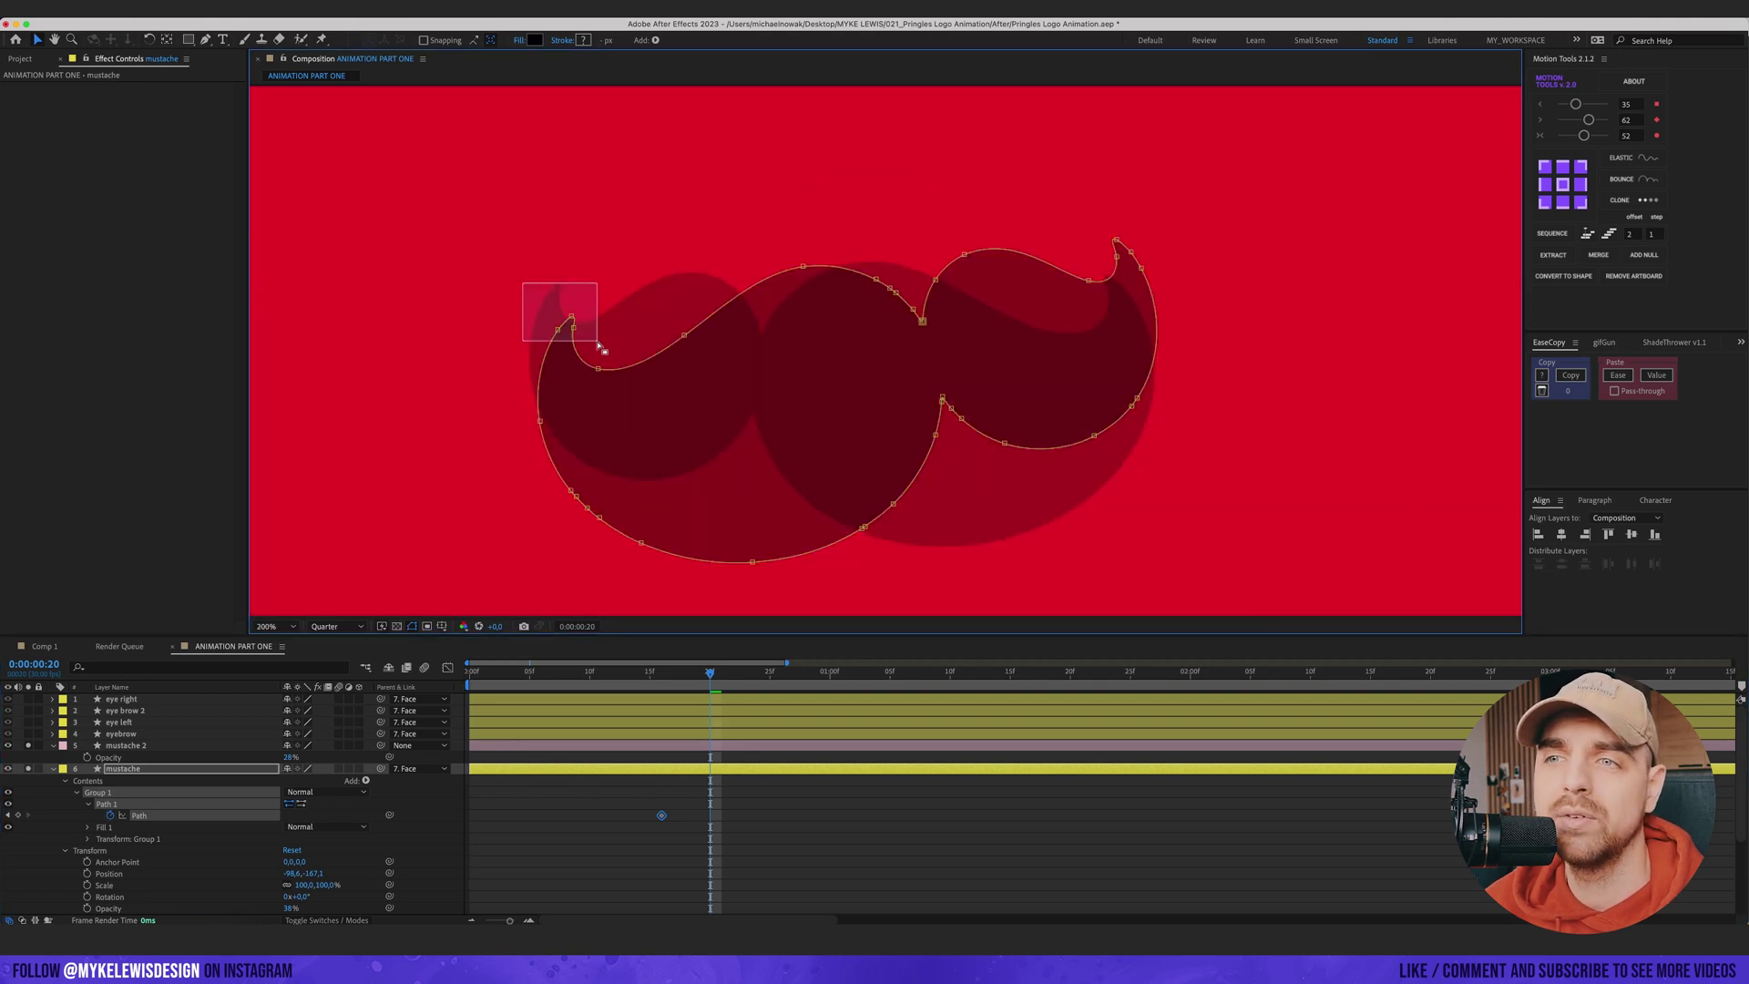
pyautogui.moveTo(597, 343); pyautogui.dragTo(598, 343)
pyautogui.scroll(1, 554, 308)
pyautogui.moveTo(554, 309); pyautogui.dragTo(773, 415)
pyautogui.moveTo(472, 381); pyautogui.dragTo(434, 336)
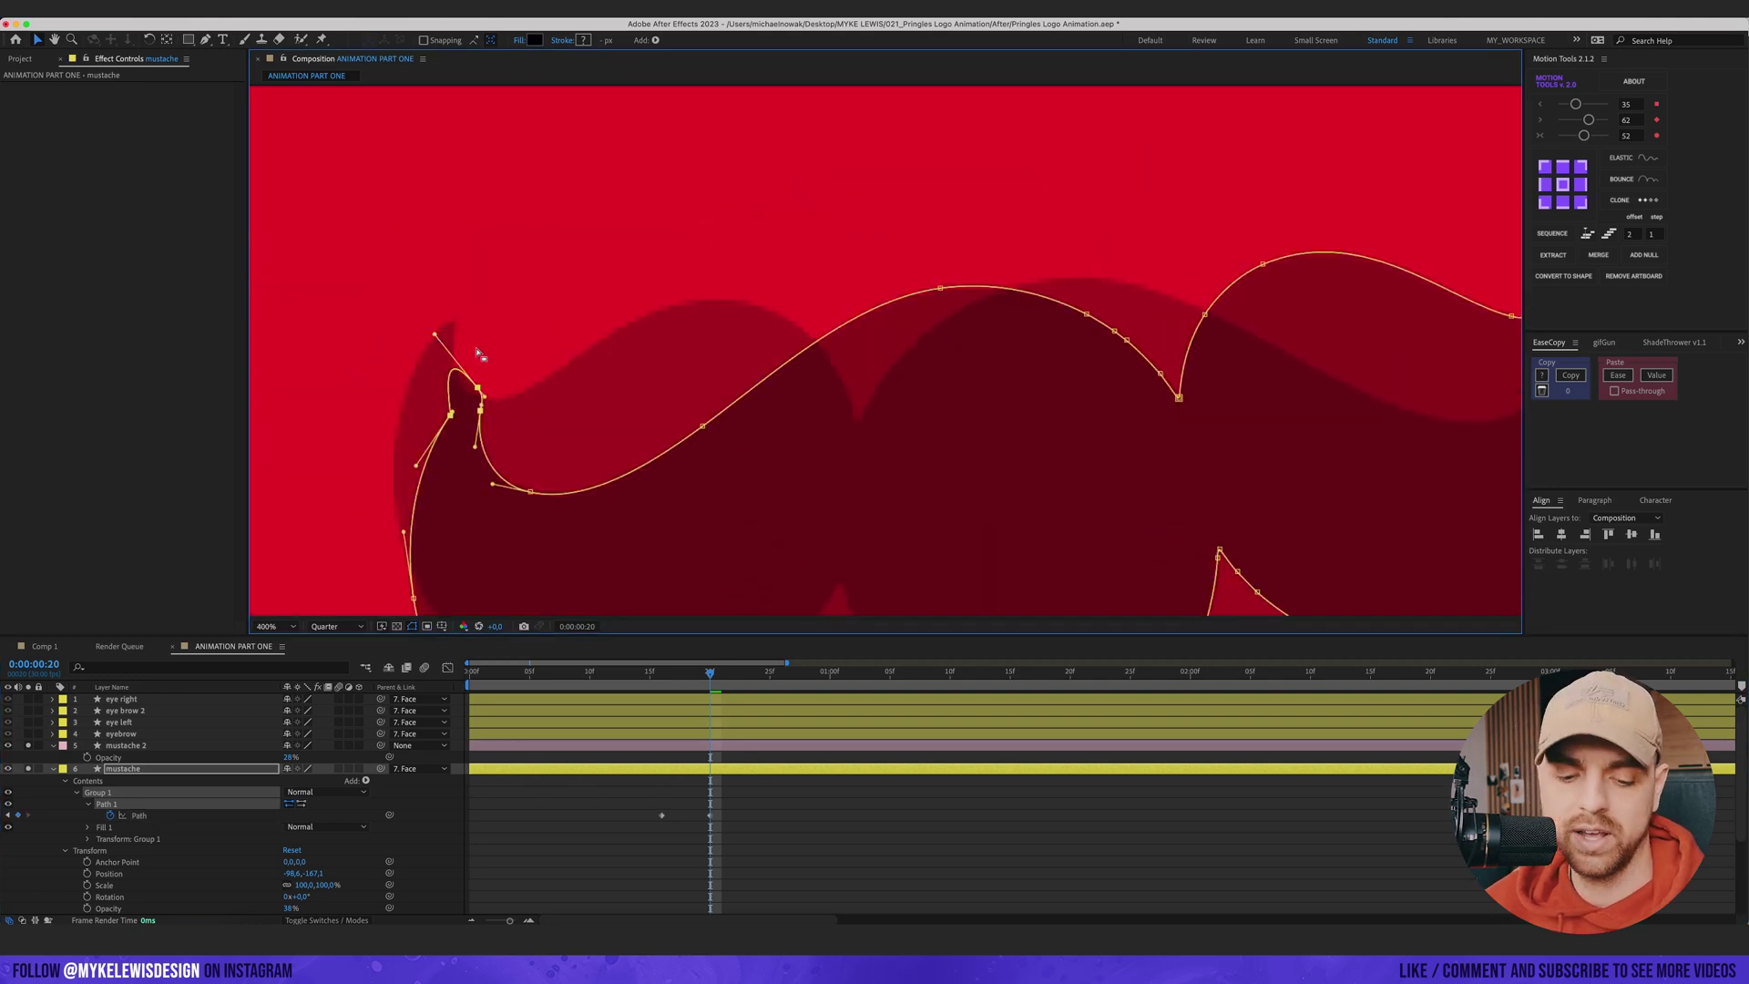
pyautogui.press('super+z')
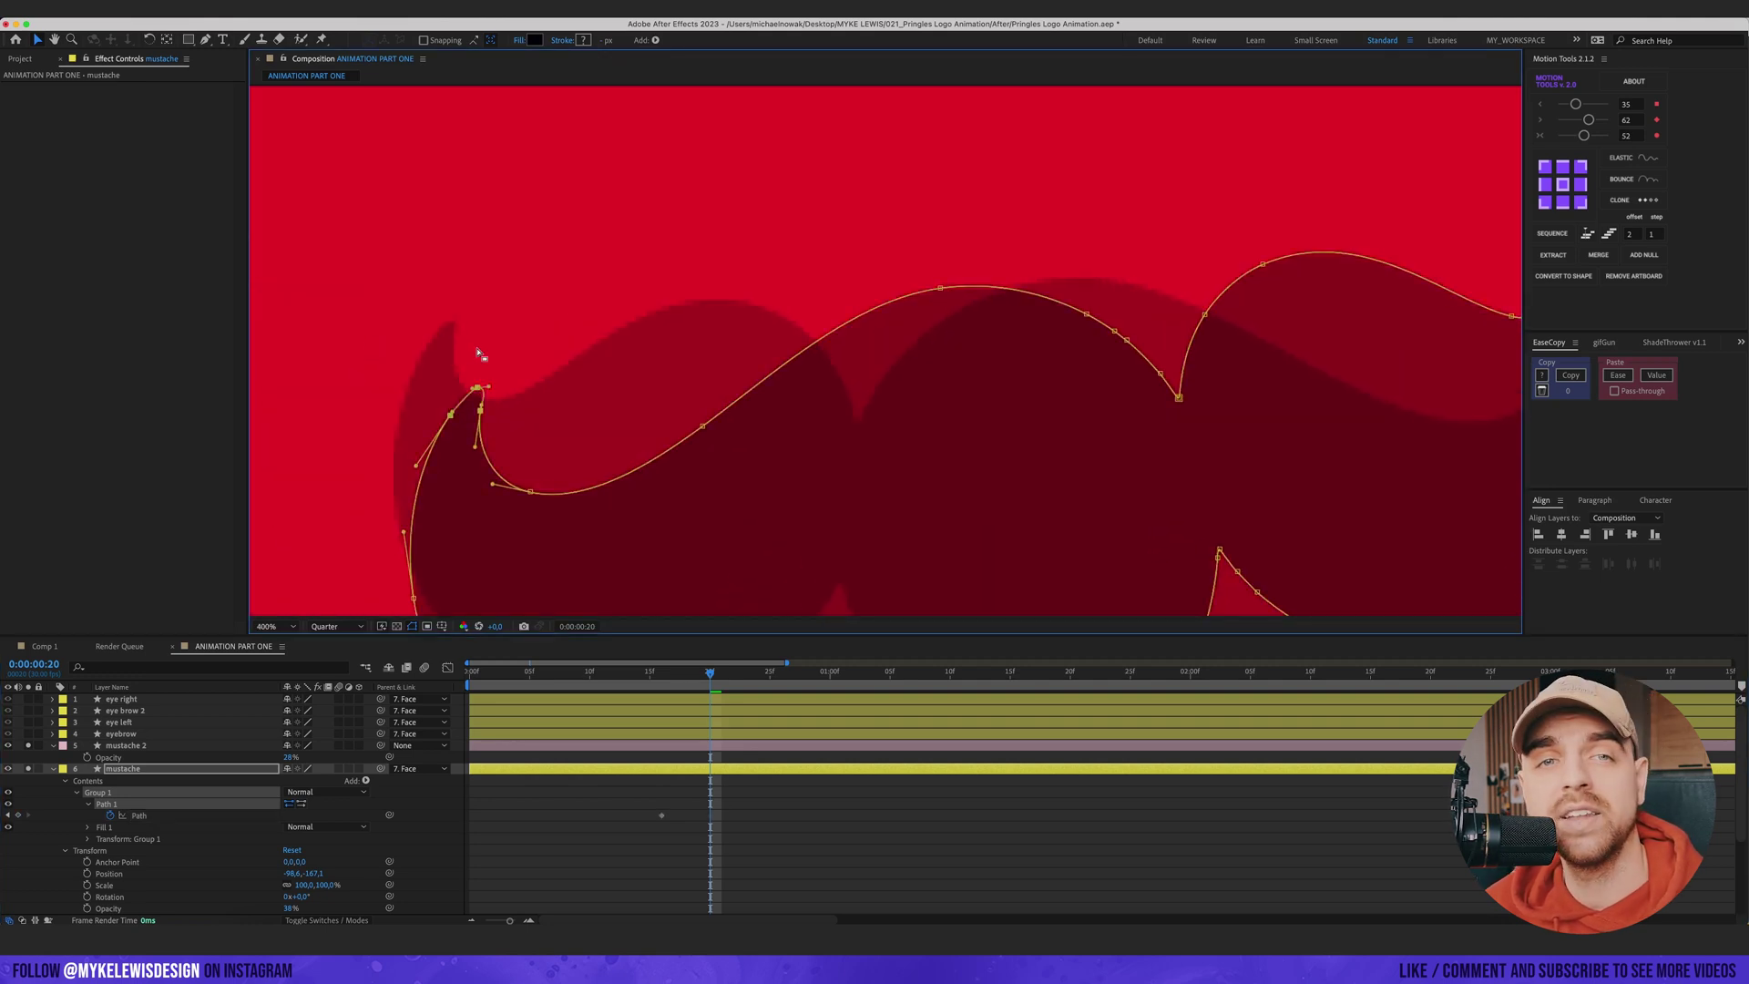
pyautogui.moveTo(479, 392); pyautogui.dragTo(454, 324)
pyautogui.scroll(-1, 742, 371)
pyautogui.scroll(1, 741, 372)
# - Reshape the upper edge of the mustache path to follow the mirrored copy's center notch and larger right lobe
pyautogui.moveTo(1023, 316); pyautogui.dragTo(1112, 277)
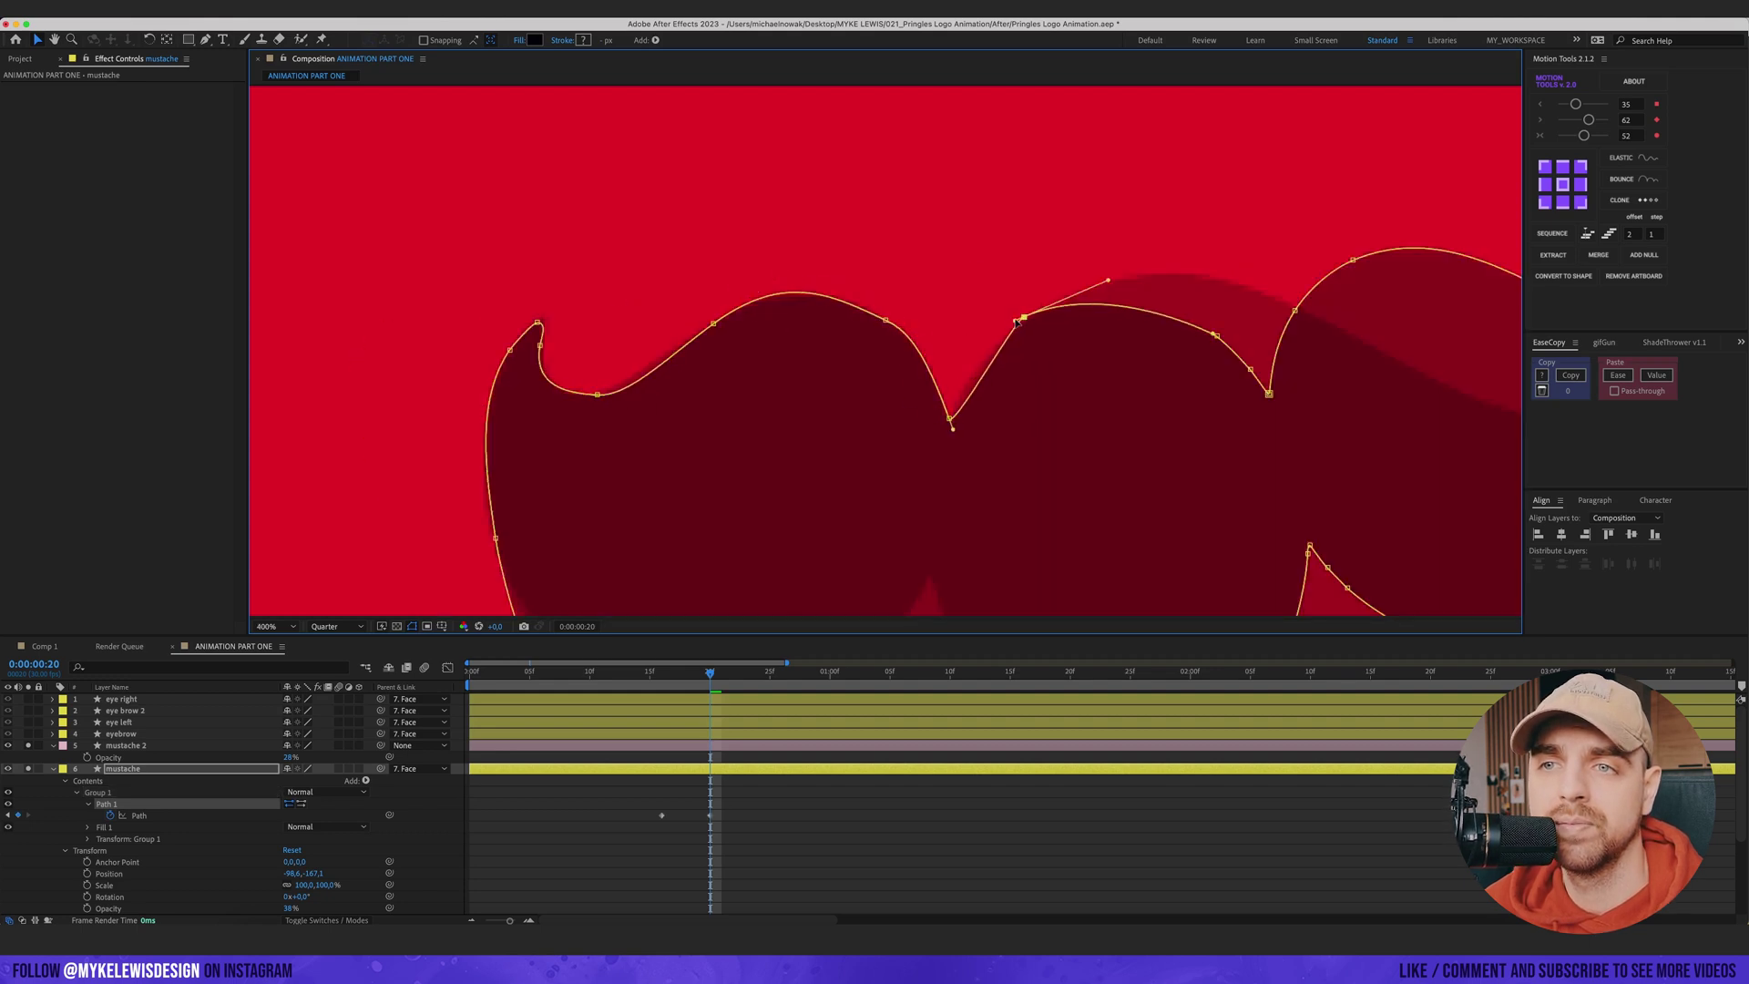
pyautogui.scroll(-1, 1027, 388)
pyautogui.moveTo(1245, 179); pyautogui.dragTo(697, 557)
pyautogui.doubleClick(1104, 244)
pyautogui.moveTo(1104, 244); pyautogui.dragTo(915, 432)
pyautogui.doubleClick(947, 215)
pyautogui.moveTo(947, 215); pyautogui.dragTo(1101, 246)
pyautogui.moveTo(922, 409); pyautogui.dragTo(971, 243)
# - Reshape the mustache path's lower edge to match the mirrored copy's bottom notch and right lobe
pyautogui.scroll(1, 1023, 304)
pyautogui.moveTo(960, 460); pyautogui.dragTo(870, 463)
pyautogui.moveTo(638, 209); pyautogui.dragTo(1059, 541)
pyautogui.moveTo(741, 246); pyautogui.dragTo(724, 264)
pyautogui.moveTo(820, 492); pyautogui.dragTo(800, 245)
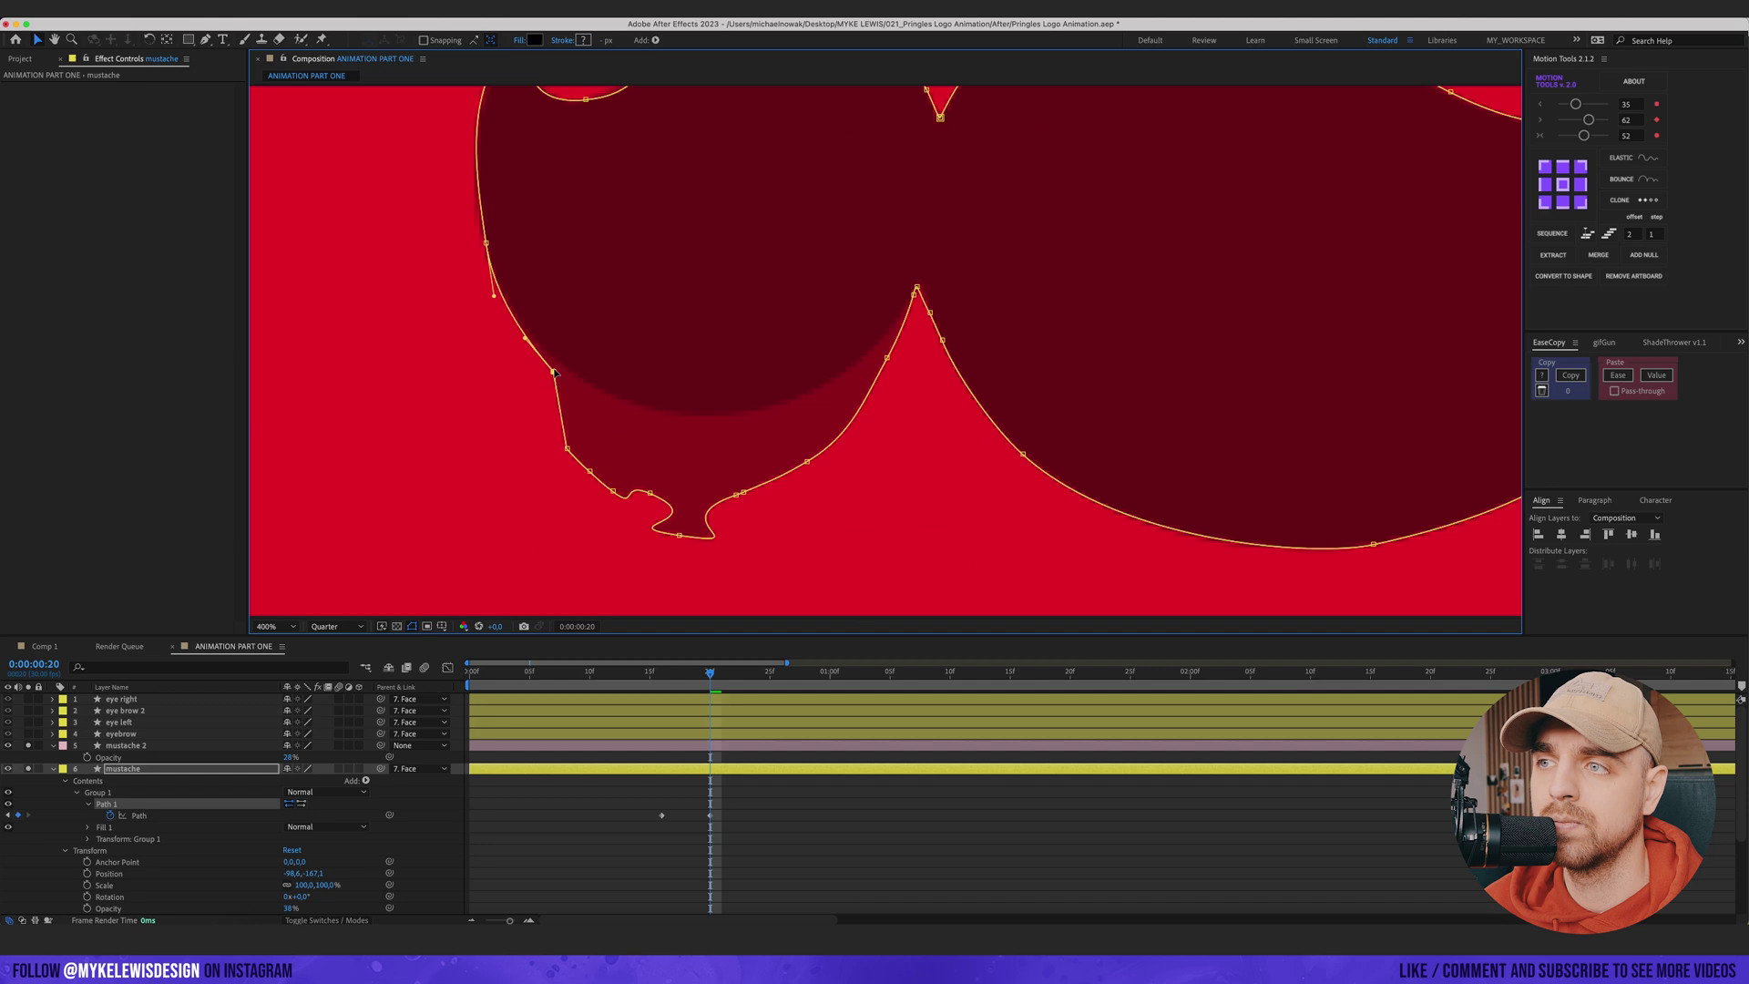
# - Smooth the underside of the mustache path's left lobe by moving its points onto the mirrored copy's curve
pyautogui.moveTo(575, 461); pyautogui.dragTo(582, 384)
pyautogui.scroll(1, 515, 336)
pyautogui.moveTo(965, 546); pyautogui.dragTo(864, 463)
pyautogui.moveTo(874, 493); pyautogui.dragTo(823, 408)
pyautogui.click(1135, 257)
pyautogui.moveTo(1085, 344); pyautogui.dragTo(1104, 306)
pyautogui.scroll(-3, 929, 452)
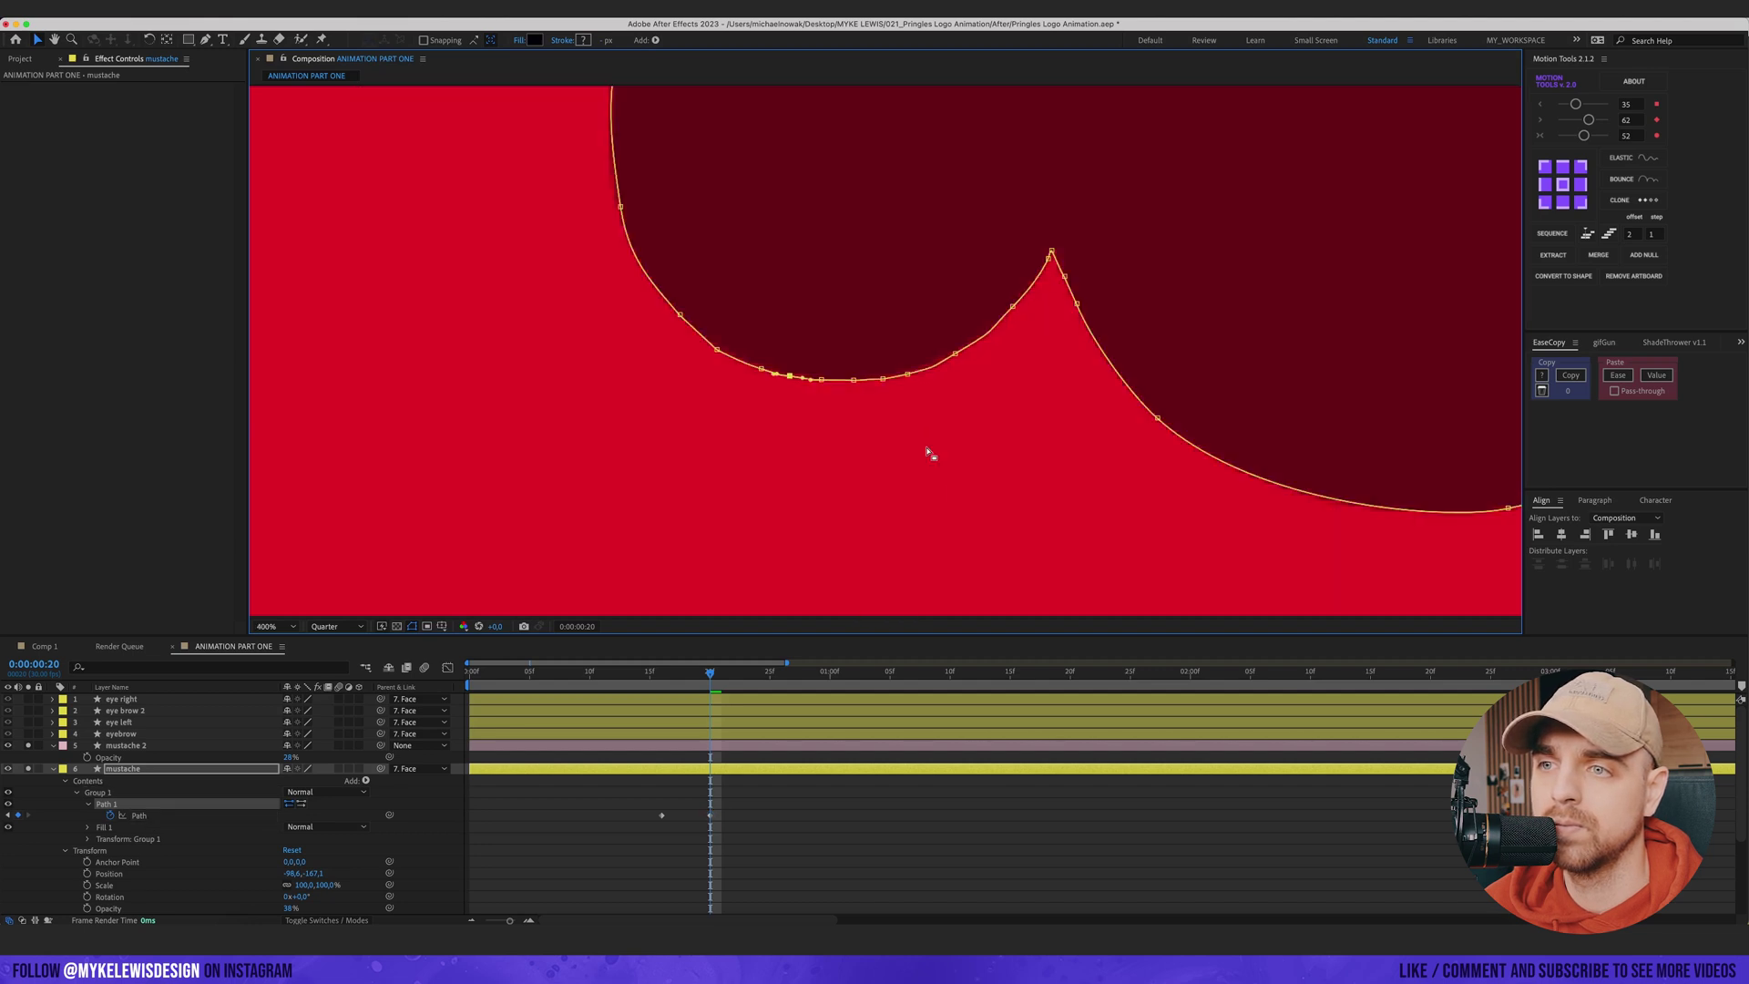
# - Restore the original mustache layer to full opacity
pyautogui.click(929, 453)
pyautogui.click(125, 745)
pyautogui.press('t')
pyautogui.press('t')
pyautogui.click(223, 769)
pyautogui.press('t')
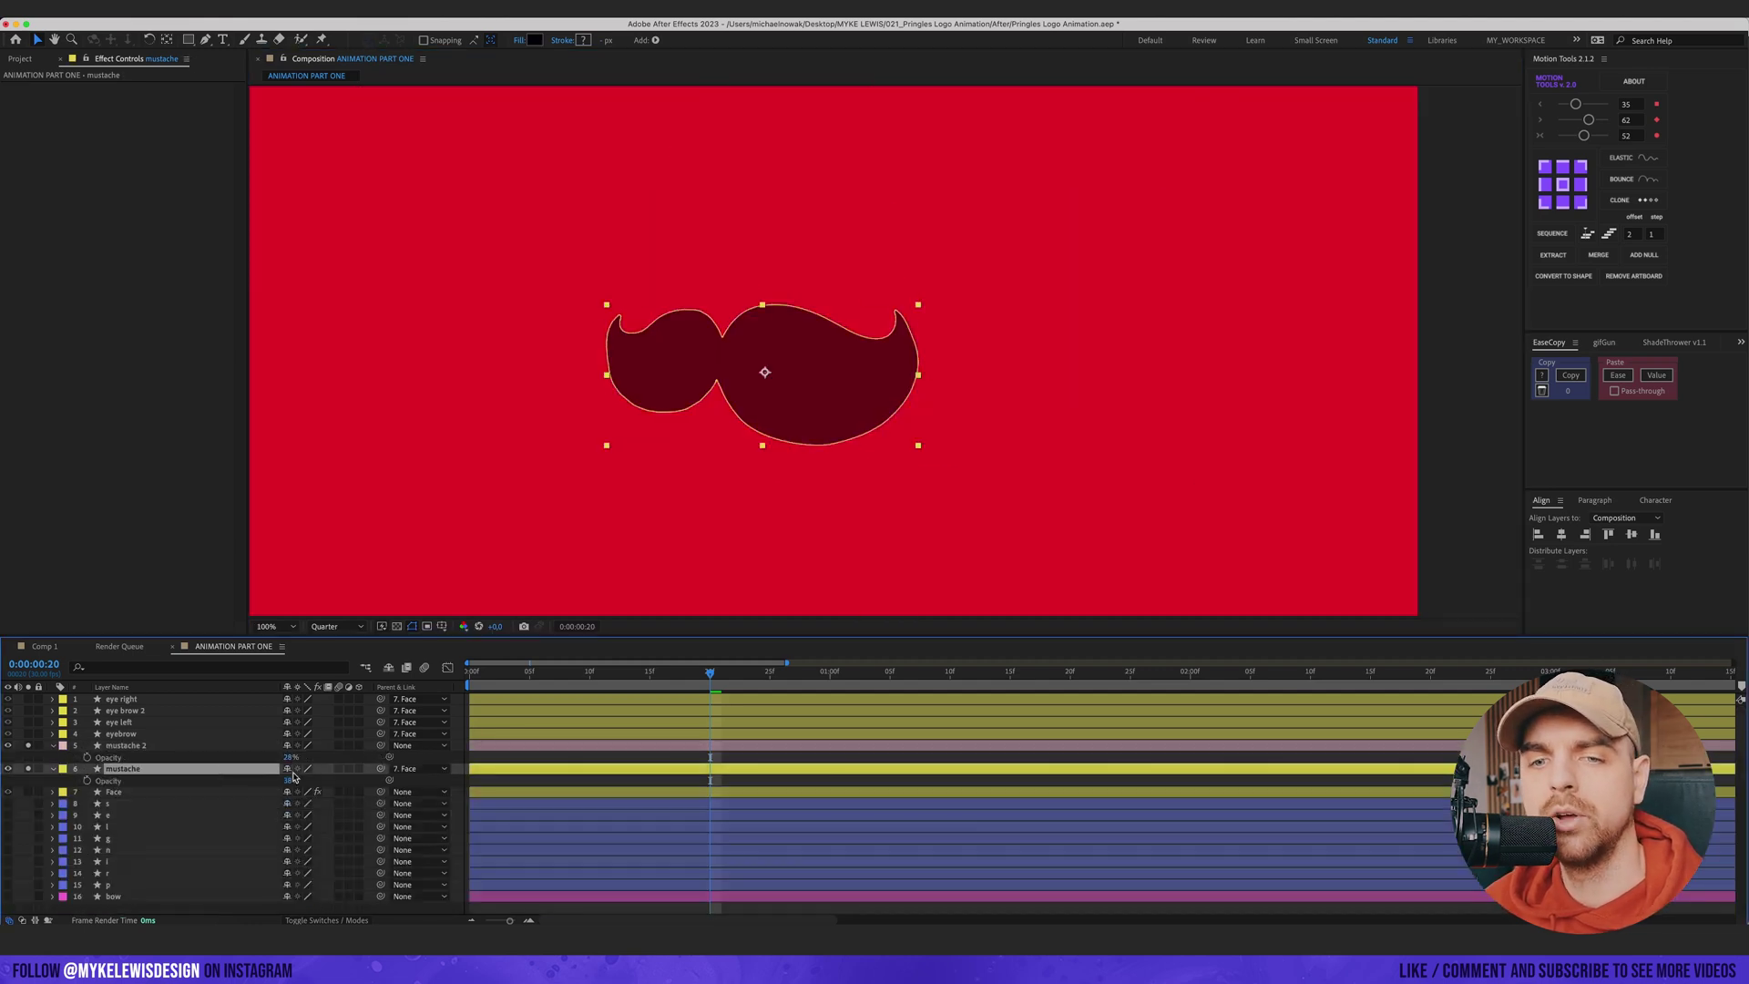
pyautogui.moveTo(287, 782); pyautogui.dragTo(596, 781)
# - Turn off solo on the mirrored mustache copy and scrub the original's Path morph from frame 20 back to frame 16
pyautogui.click(28, 745)
pyautogui.press('u')
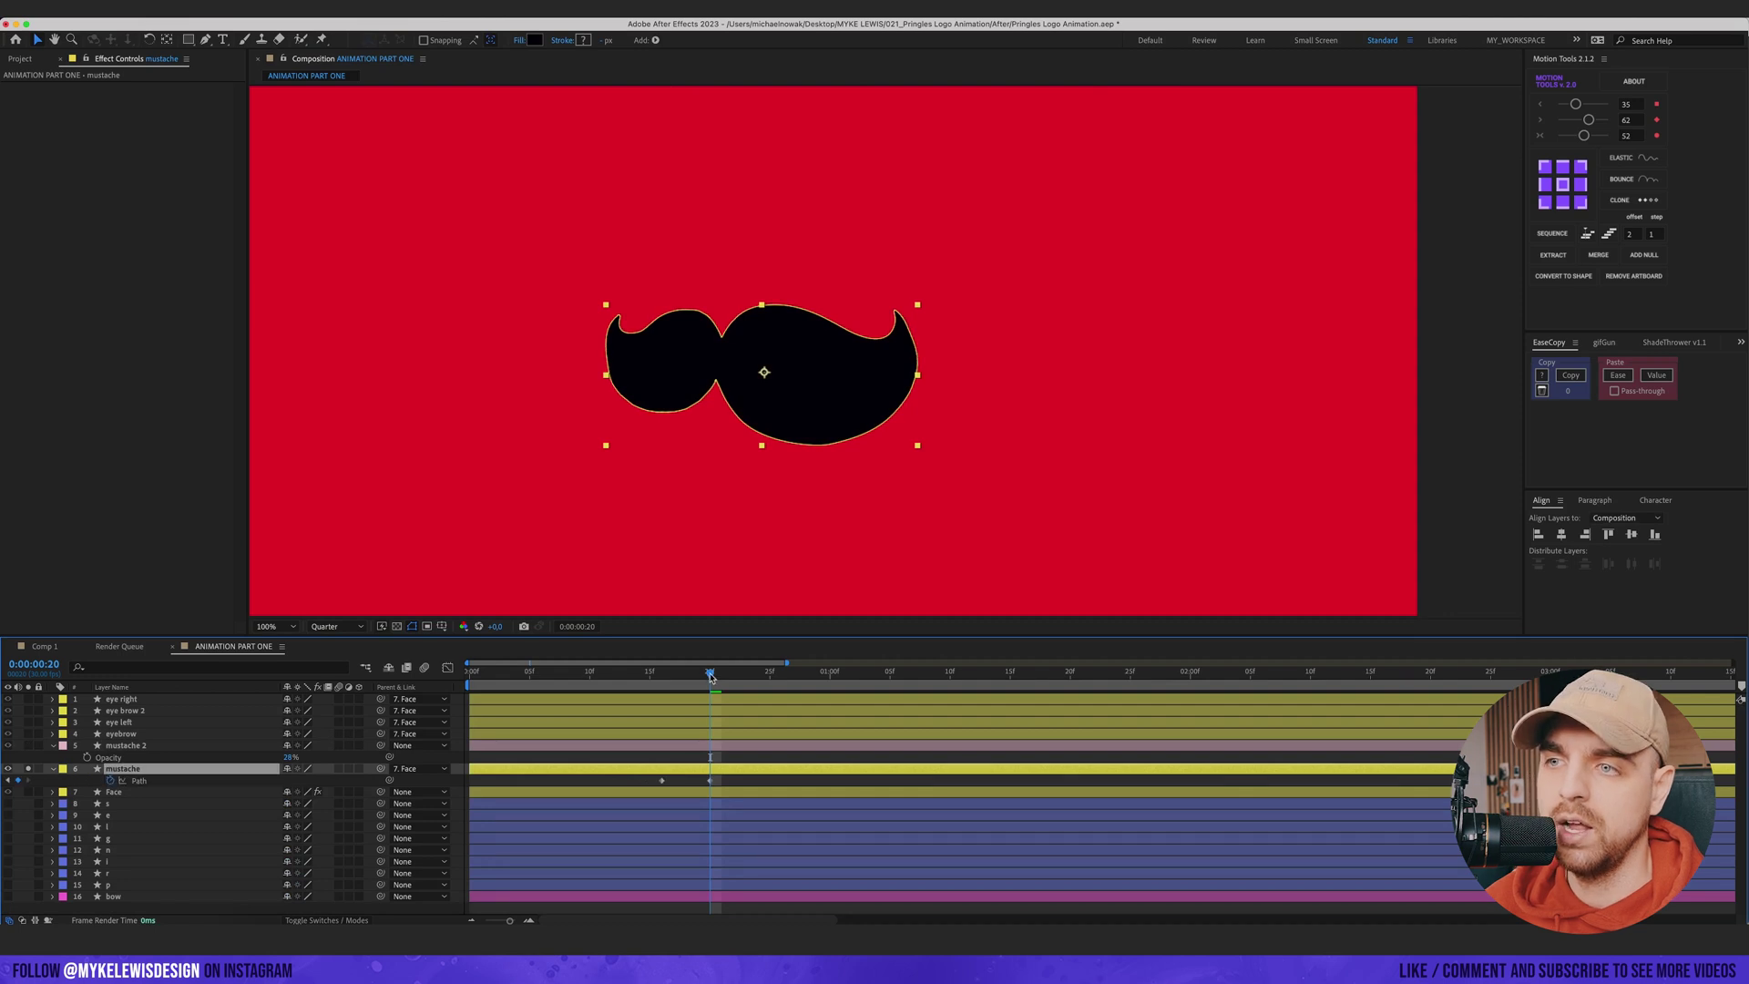
pyautogui.moveTo(712, 675); pyautogui.dragTo(661, 679)
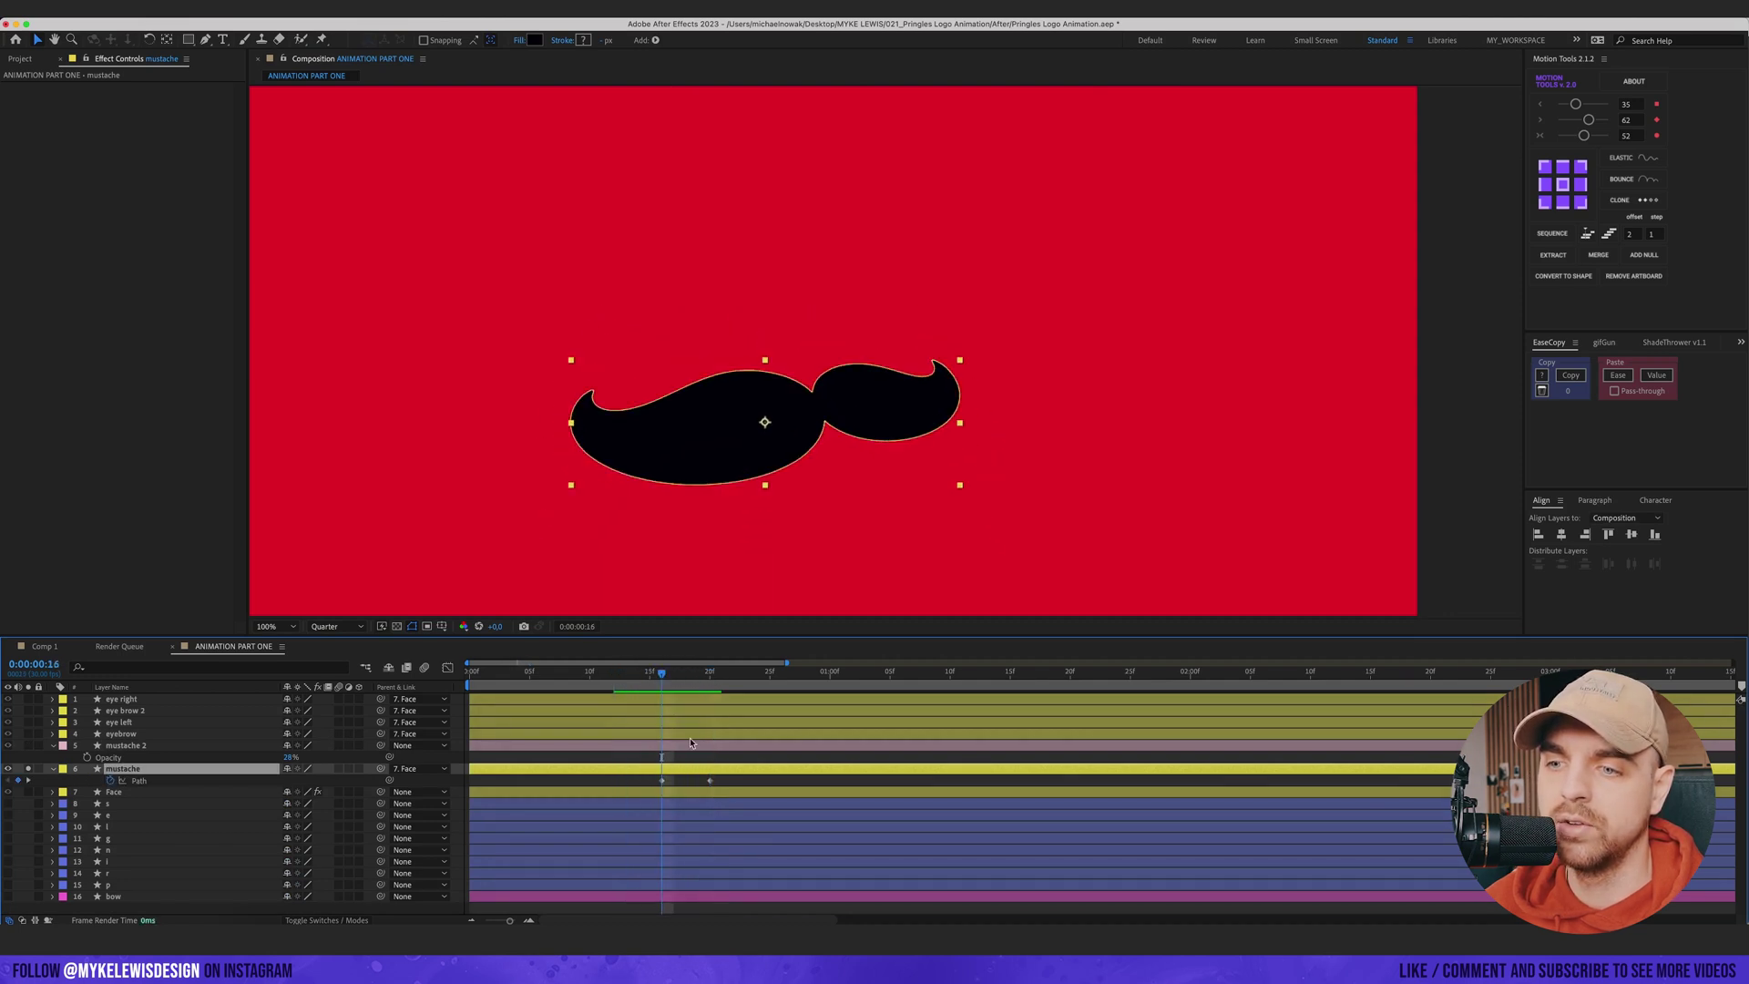
# - Shift the mustache's two Path keyframes to start at 0:00:01:02 and preview the morph
pyautogui.moveTo(747, 774); pyautogui.dragTo(847, 789)
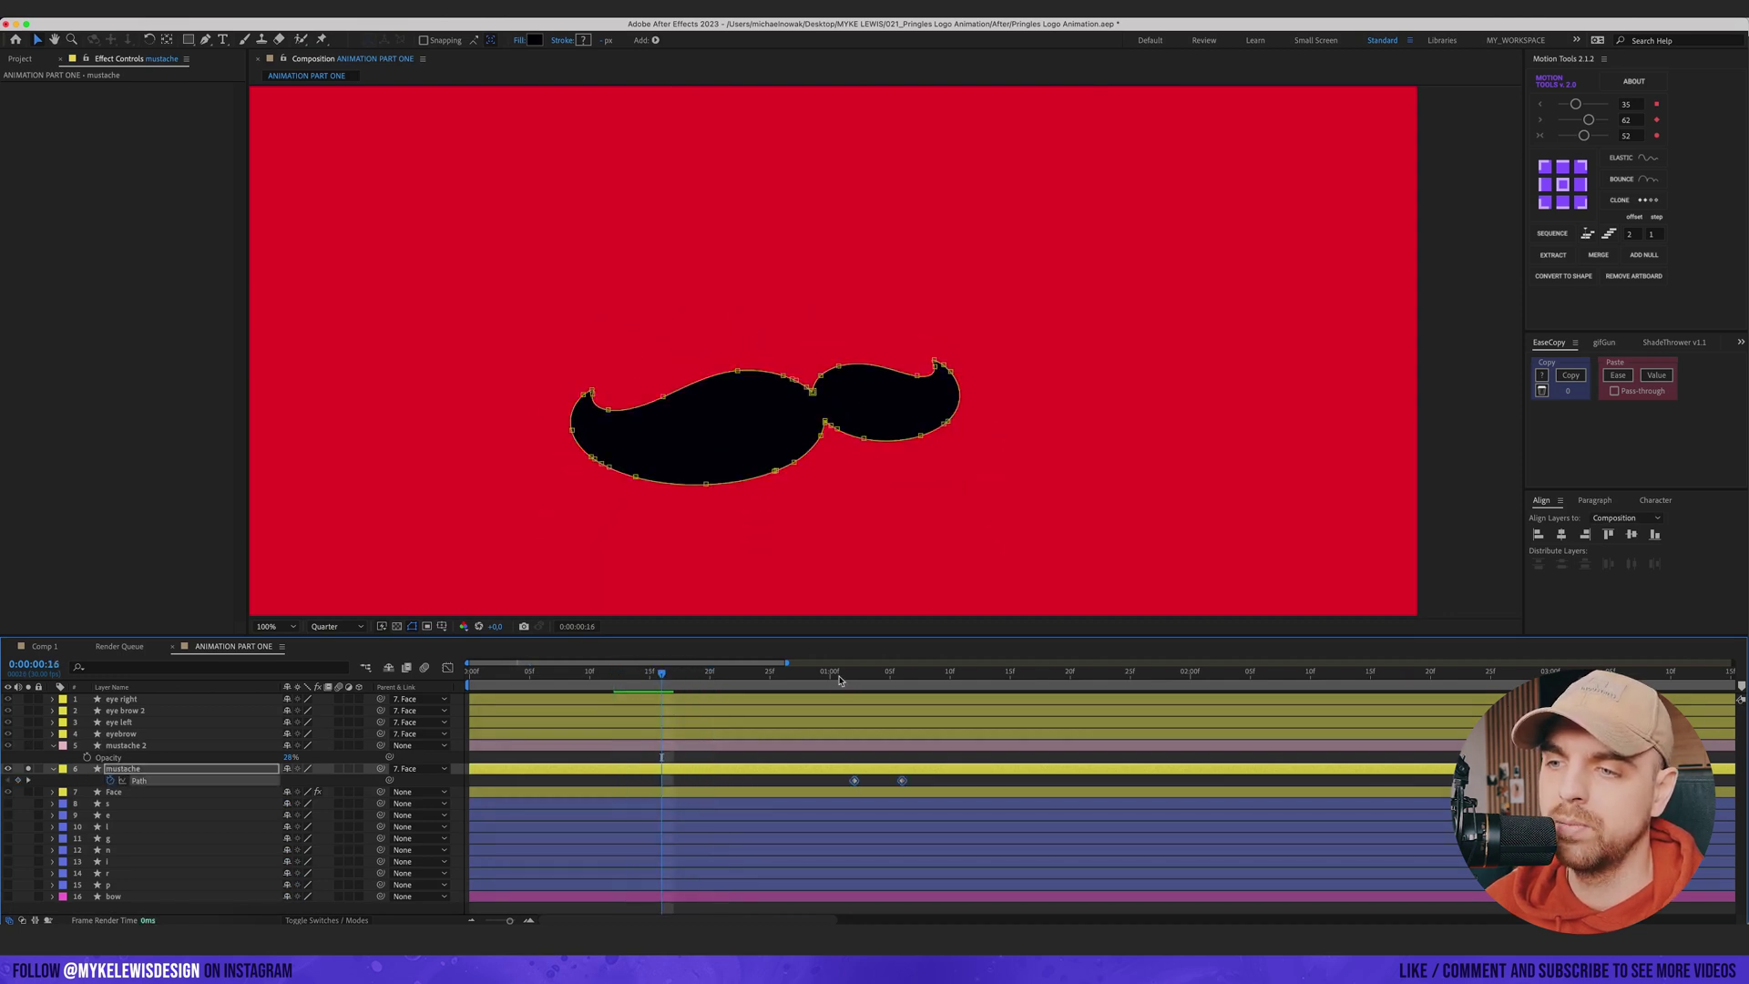
pyautogui.moveTo(840, 680)
pyautogui.mouseDown()
pyautogui.moveTo(929, 670)
pyautogui.moveTo(854, 667)
pyautogui.mouseUp()
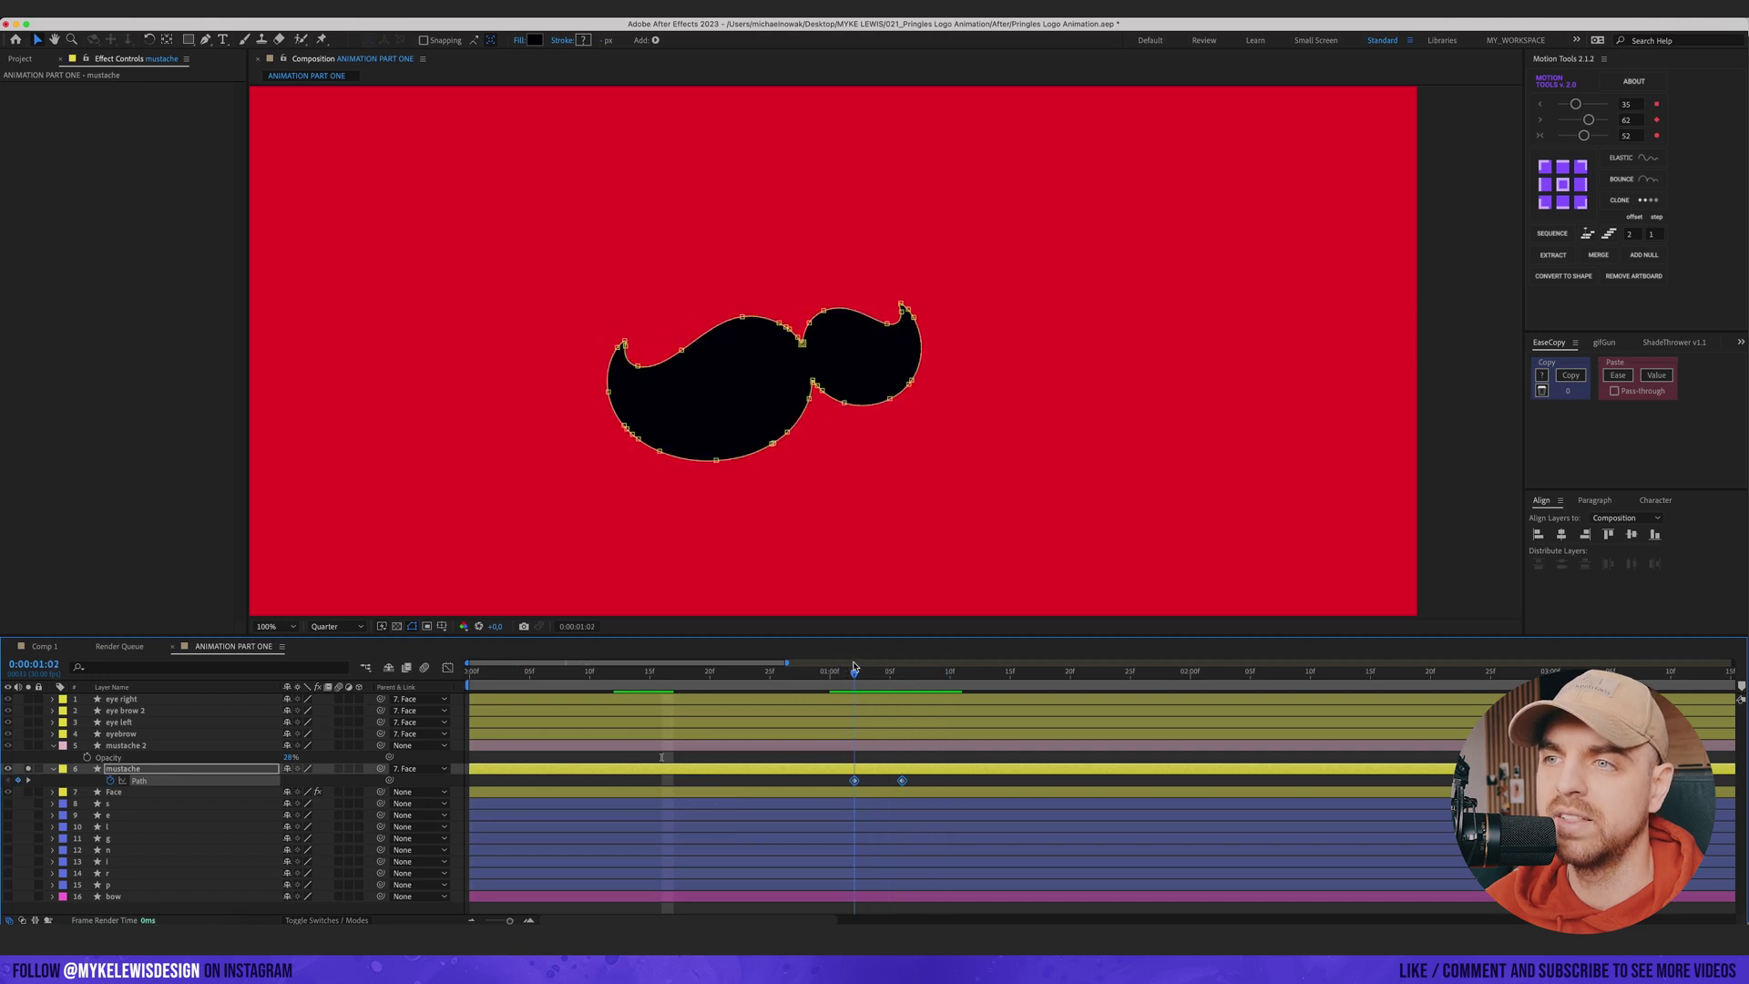
pyautogui.press('space')
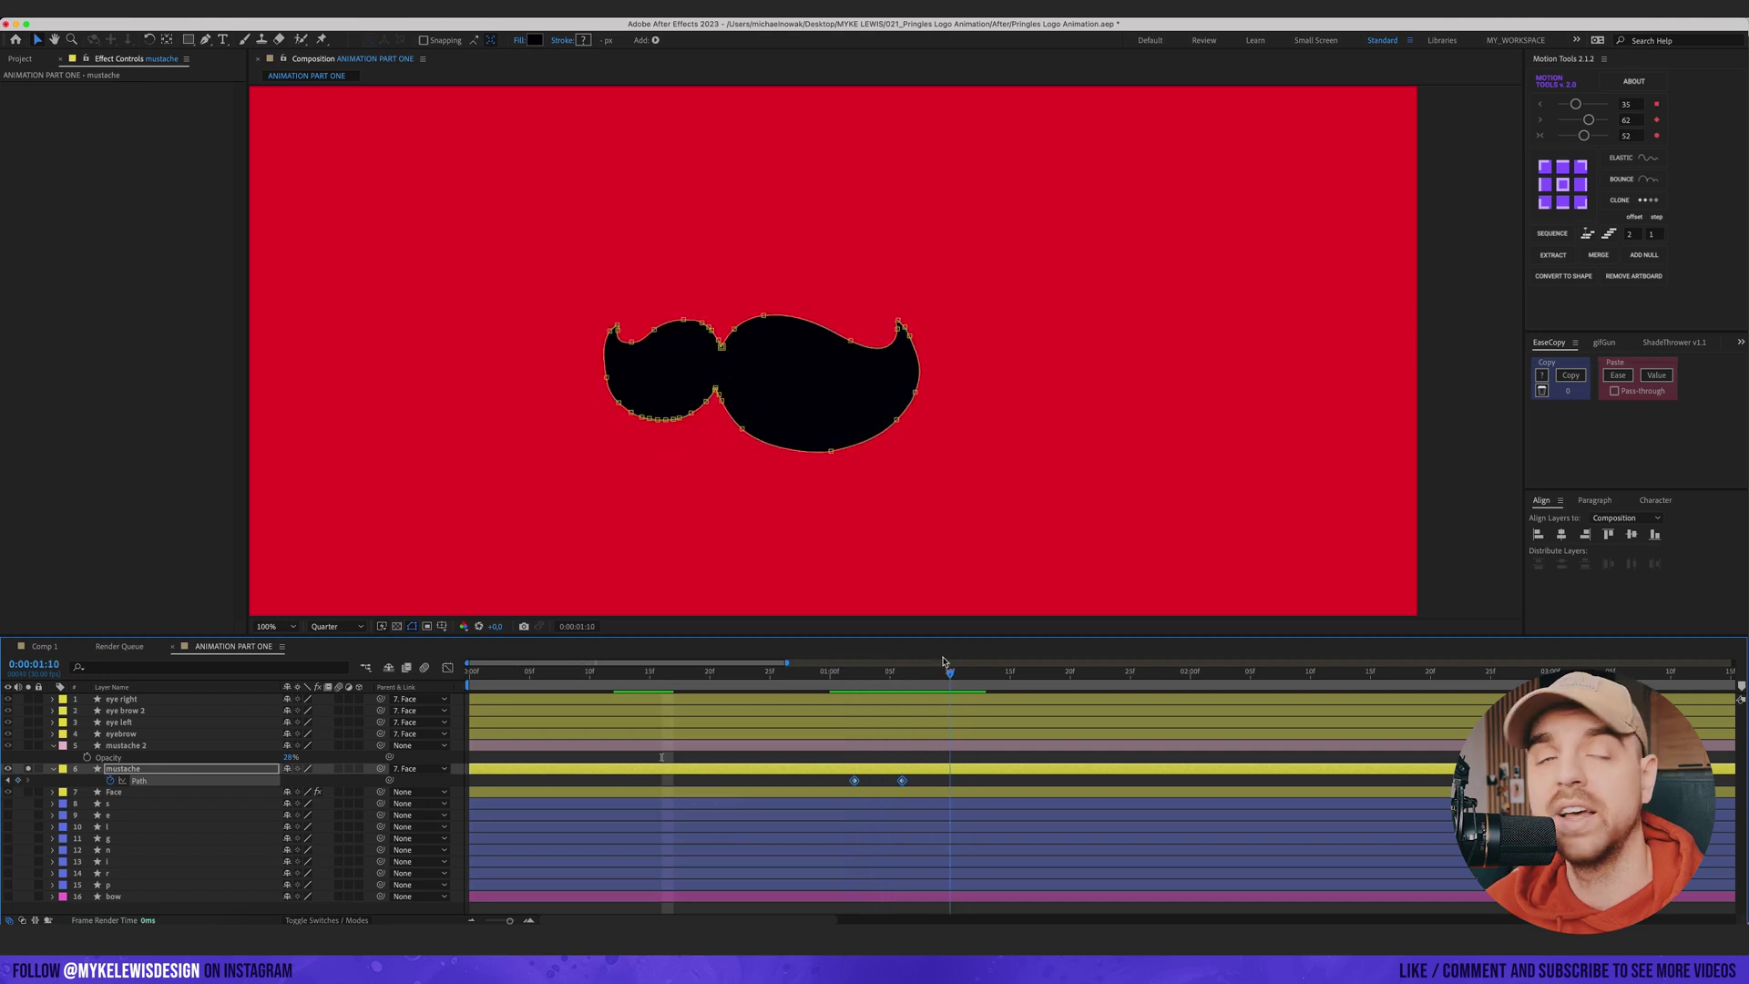
# - Turn off solo on the mustache layer and delete the mirrored mustache copy
pyautogui.click(29, 769)
pyautogui.click(145, 746)
pyautogui.press('Delete')
pyautogui.scroll(-1, 876, 495)
pyautogui.moveTo(856, 678)
pyautogui.mouseDown()
pyautogui.moveTo(925, 682)
pyautogui.moveTo(854, 681)
pyautogui.mouseUp()
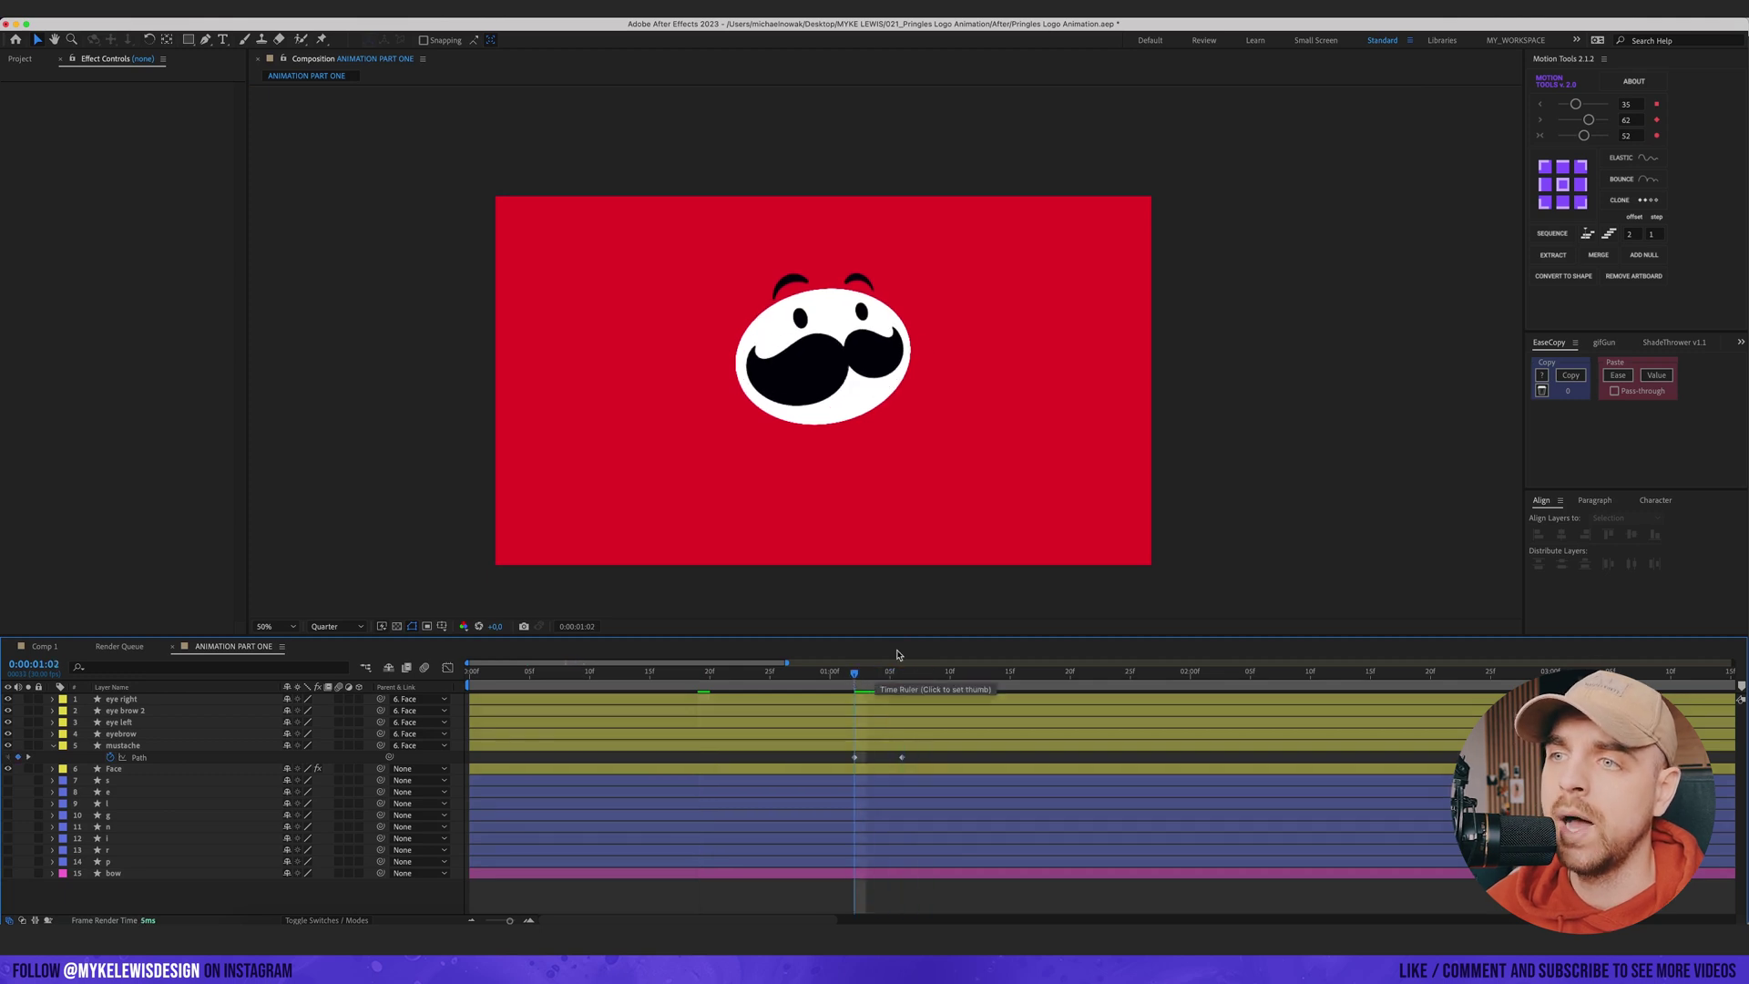
# - Parent eye brow 2 to the eye right layer and eyebrow to the eye left layer
pyautogui.scroll(2, 830, 268)
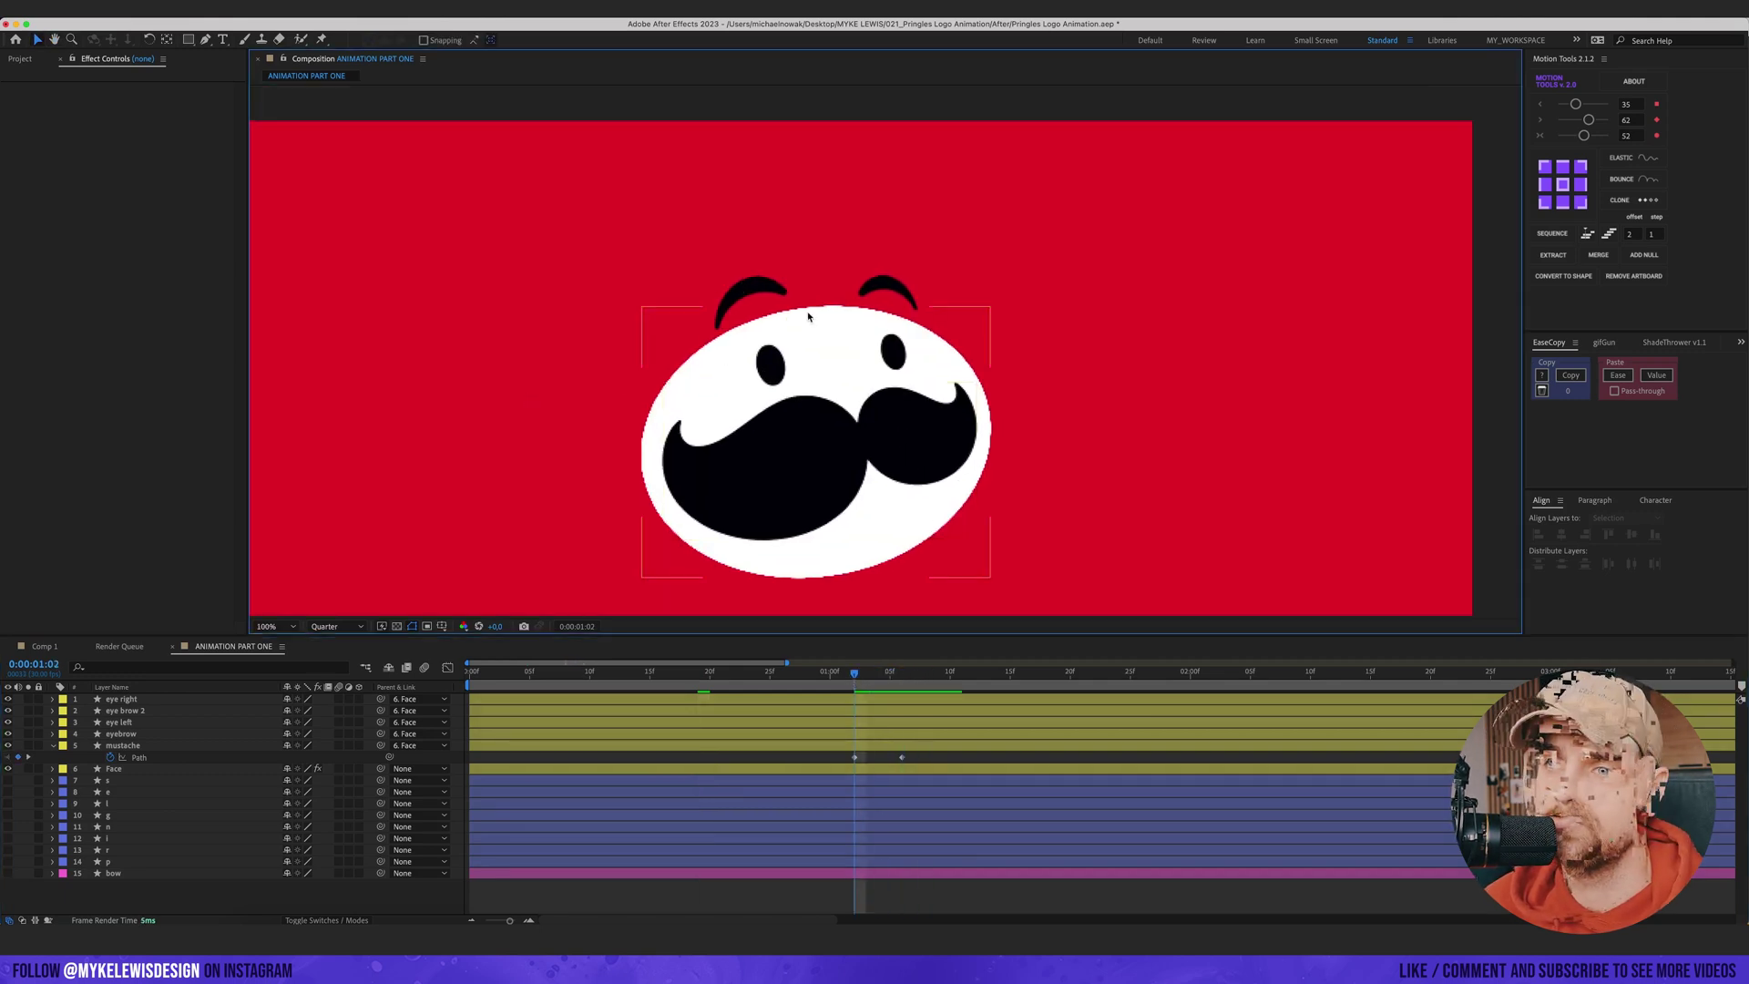
pyautogui.click(155, 712)
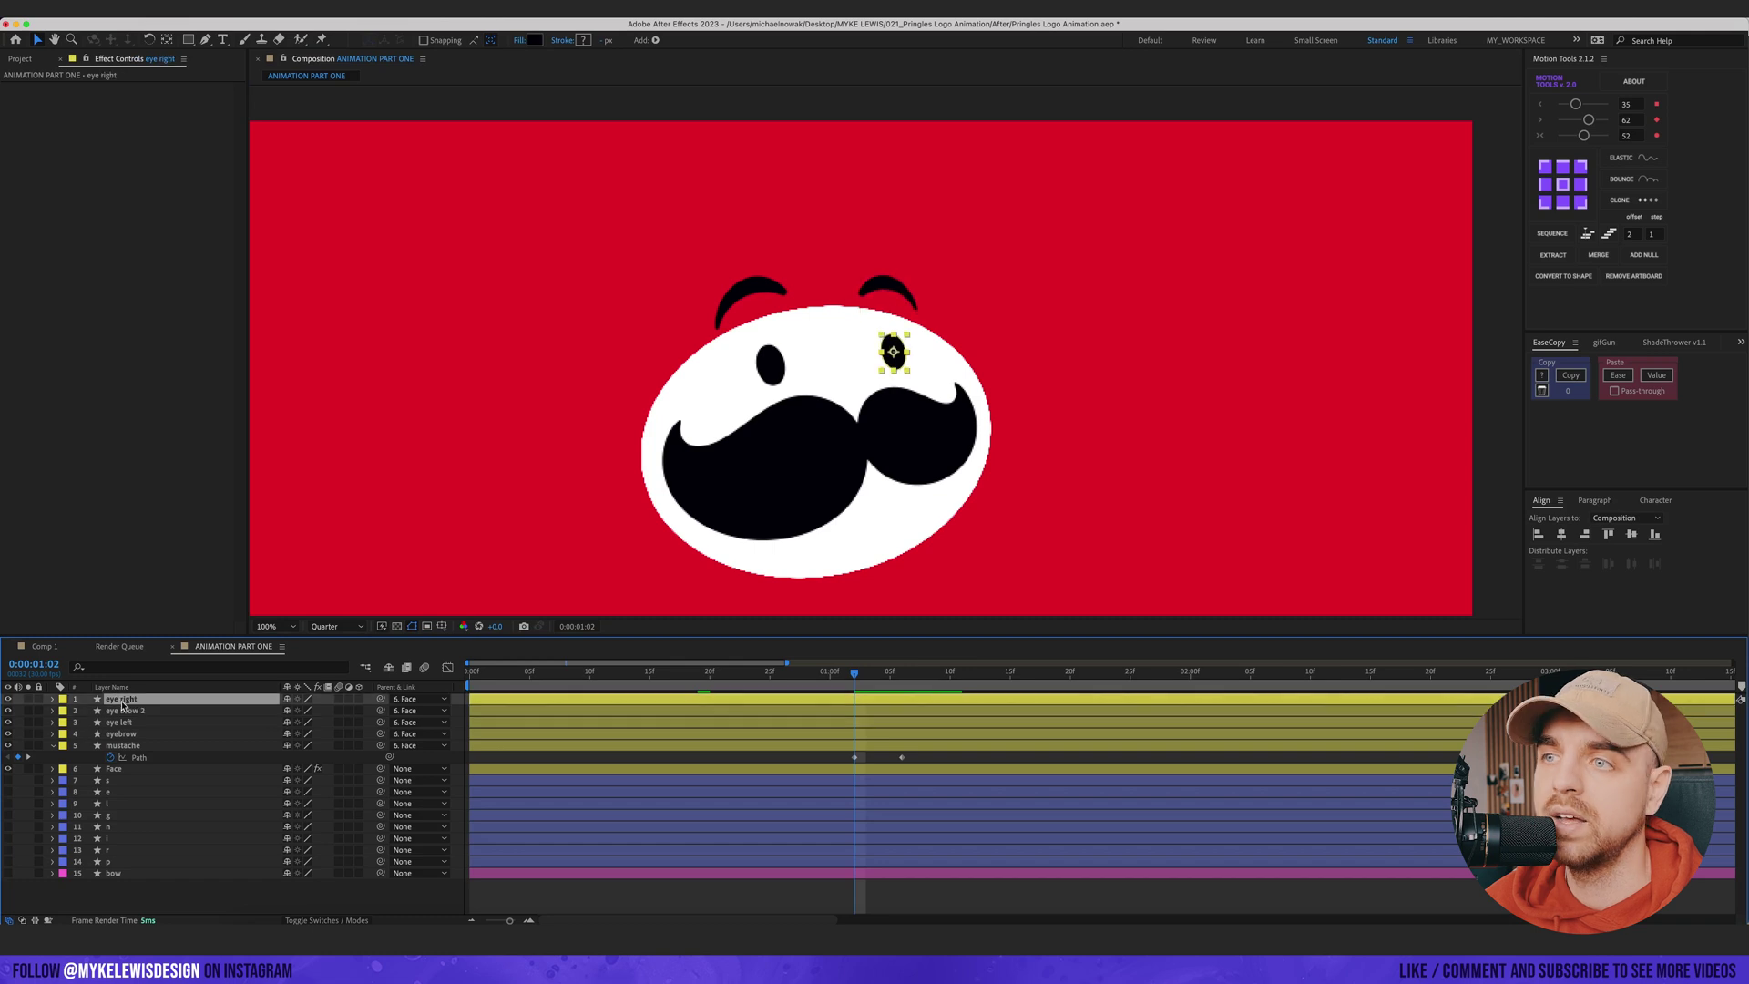
pyautogui.moveTo(344, 708); pyautogui.dragTo(159, 700)
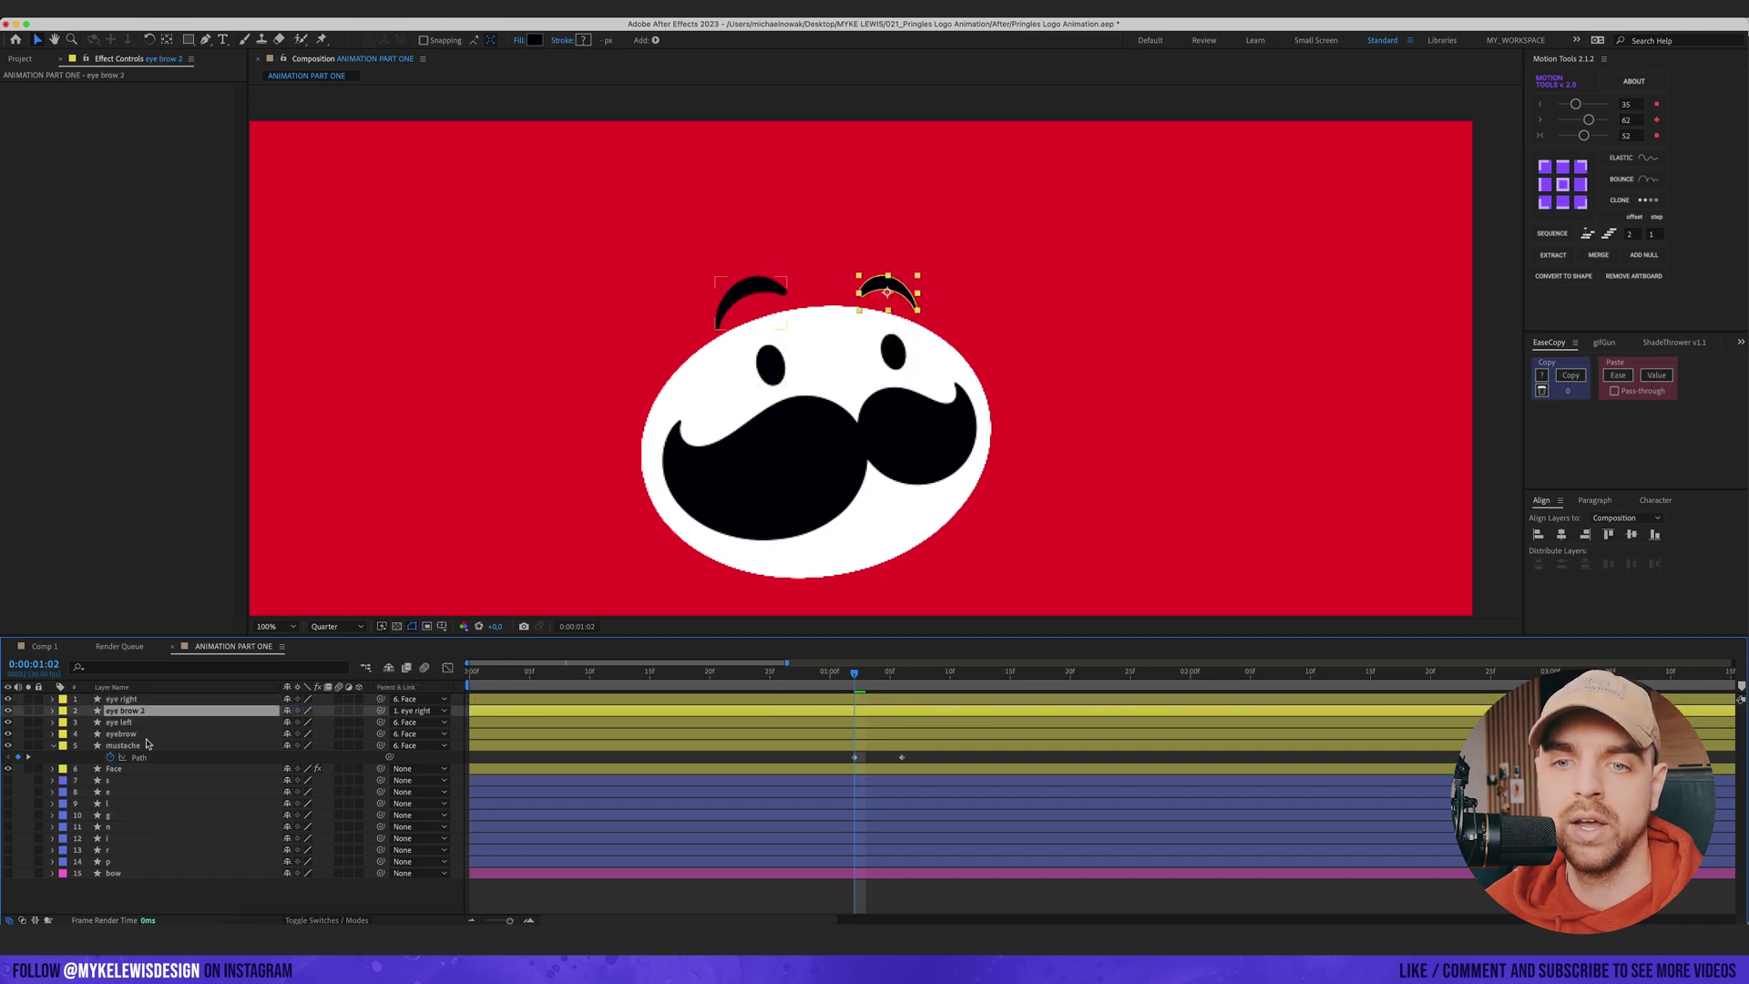
pyautogui.click(162, 734)
pyautogui.moveTo(381, 735); pyautogui.dragTo(188, 723)
# - Set starting Position, Scale and Rotation keyframes for both eyes at 0:00:01:02
pyautogui.click(180, 724)
pyautogui.keyDown('super'); pyautogui.click(173, 699); pyautogui.keyUp('super')
pyautogui.press('p')
pyautogui.hotkey('shift', 's')
pyautogui.moveTo(87, 710); pyautogui.dragTo(88, 723)
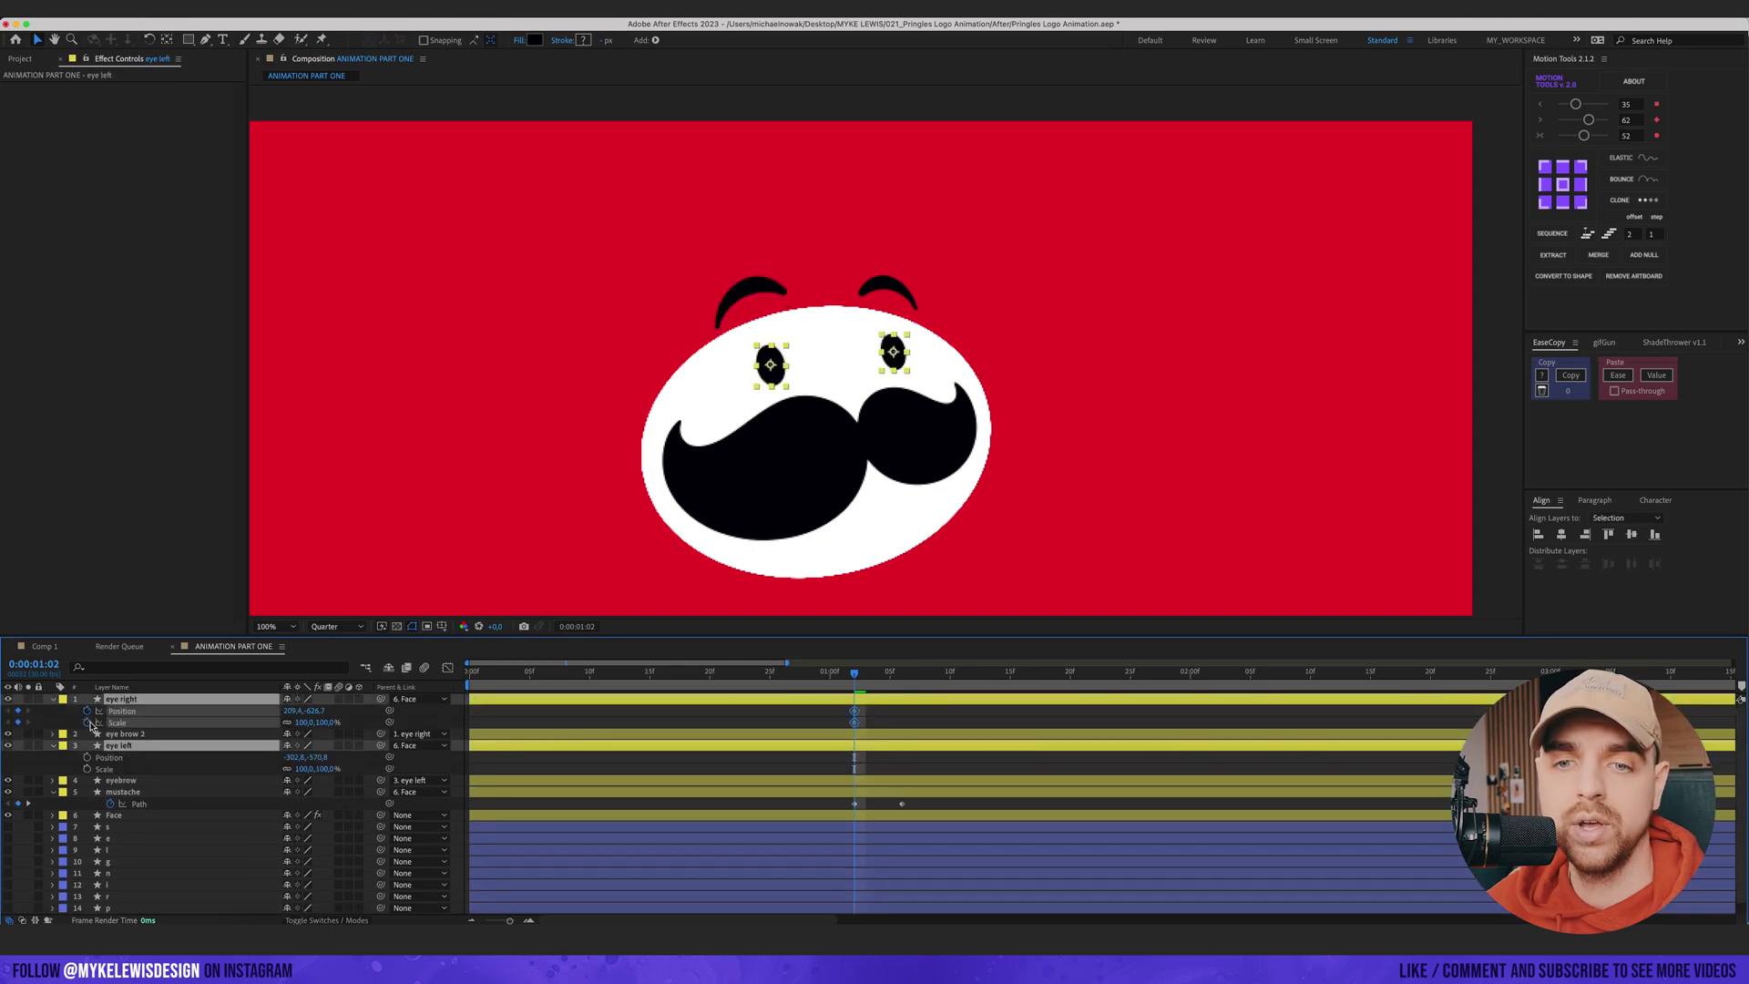
pyautogui.moveTo(88, 757); pyautogui.dragTo(88, 769)
pyautogui.moveTo(811, 788)
pyautogui.mouseDown()
pyautogui.moveTo(900, 703)
pyautogui.moveTo(902, 721)
pyautogui.moveTo(858, 721)
pyautogui.moveTo(868, 675)
pyautogui.moveTo(908, 683)
pyautogui.mouseUp()
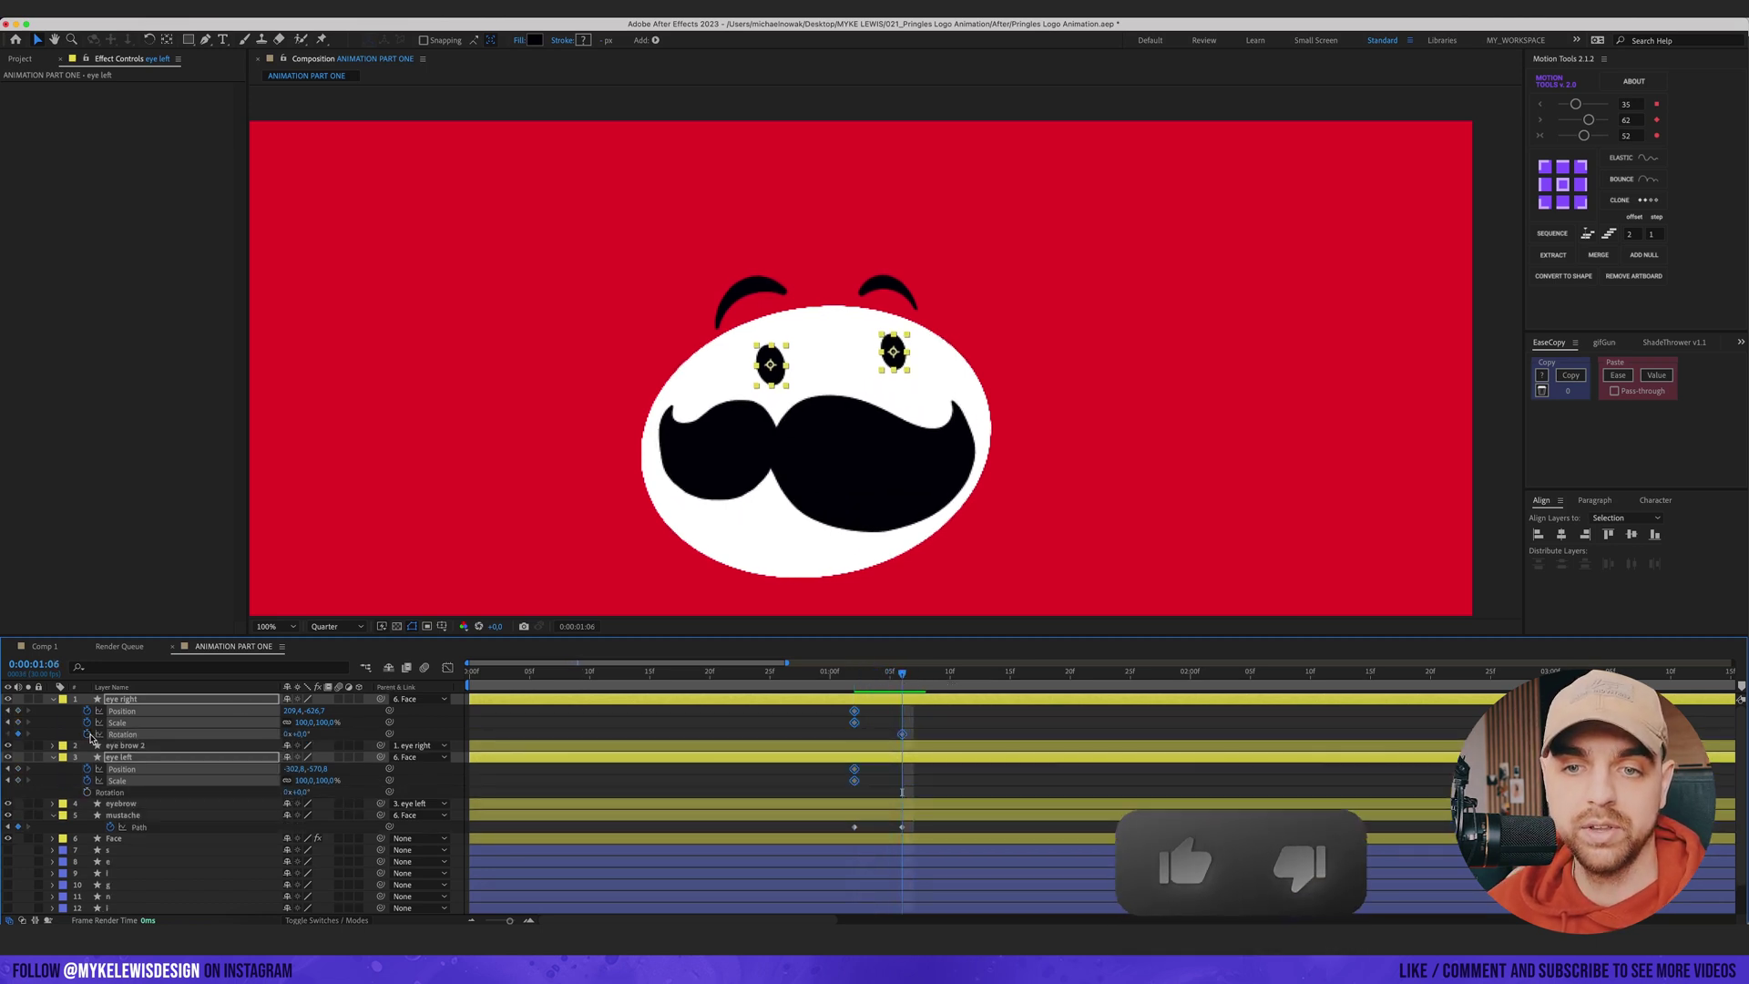
pyautogui.click(562, 768)
# - At 0:00:01:06, shift both eyes toward the left of the face, rotate them to 18° and scale the left eye to 84%
pyautogui.click(637, 699)
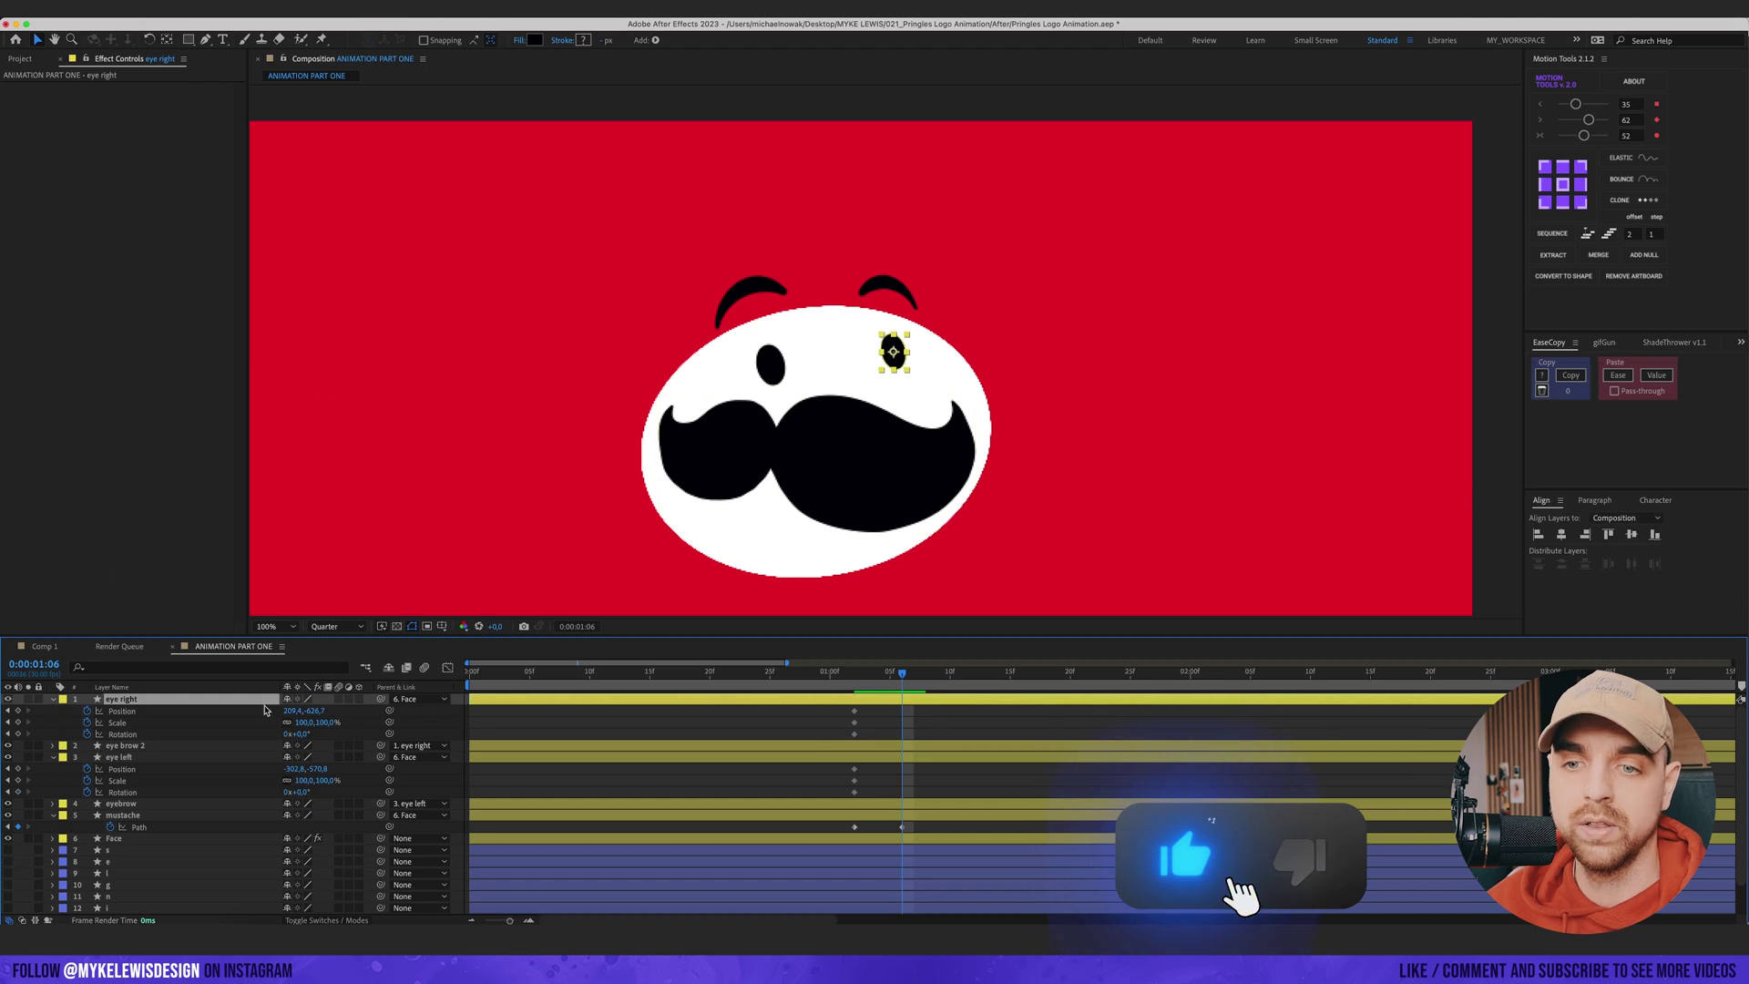
pyautogui.moveTo(297, 735)
pyautogui.mouseDown()
pyautogui.moveTo(319, 736)
pyautogui.moveTo(318, 713)
pyautogui.mouseUp()
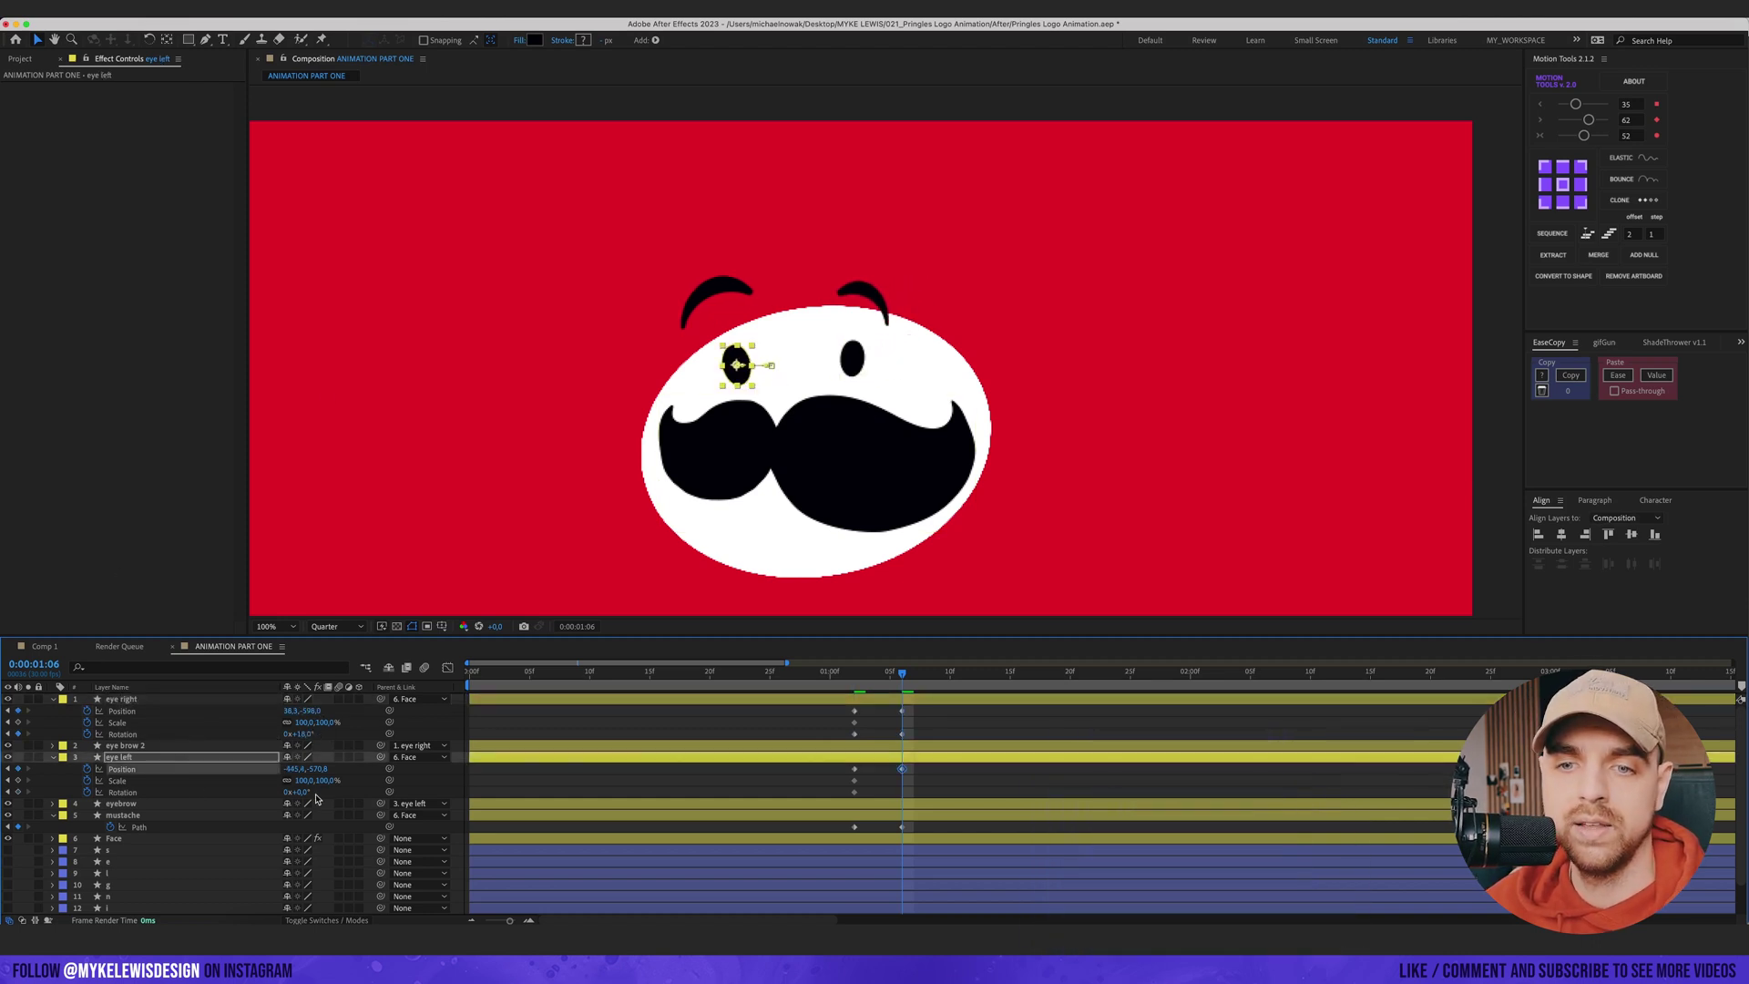
pyautogui.moveTo(305, 791)
pyautogui.mouseDown()
pyautogui.moveTo(322, 800)
pyautogui.moveTo(293, 782)
pyautogui.mouseUp()
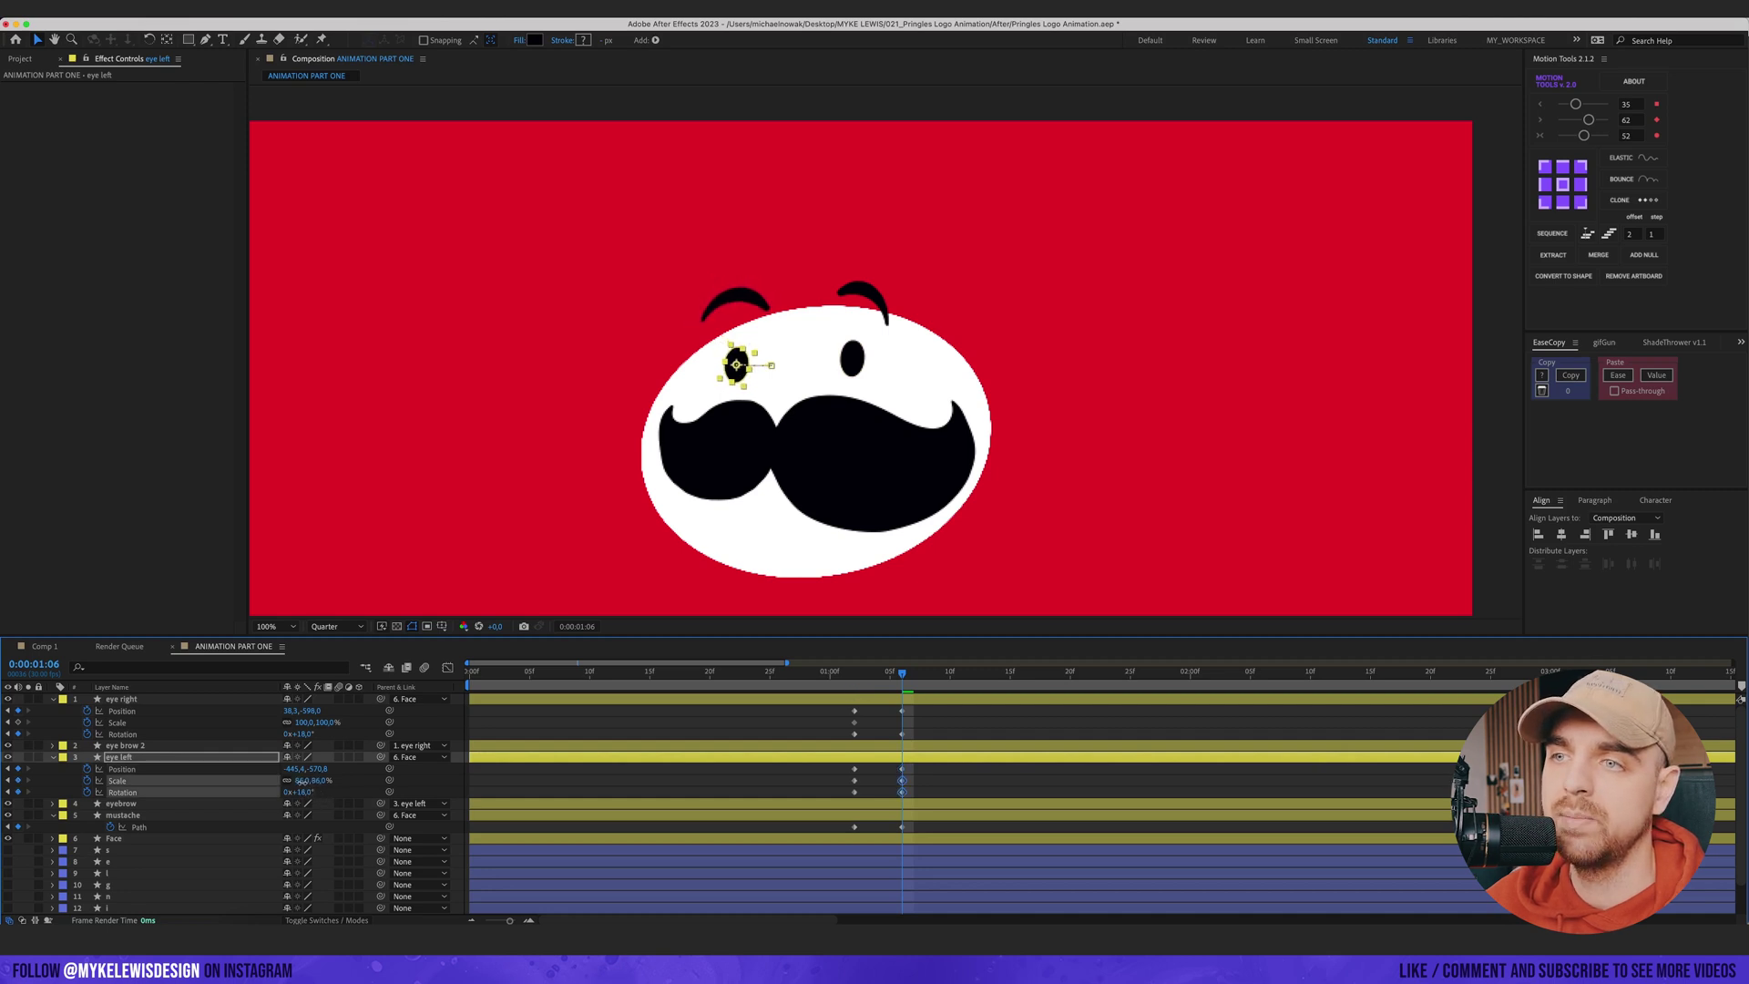
pyautogui.press(',')
pyautogui.moveTo(900, 674)
pyautogui.mouseDown()
pyautogui.moveTo(869, 672)
pyautogui.moveTo(922, 670)
pyautogui.moveTo(856, 667)
pyautogui.moveTo(901, 663)
pyautogui.mouseUp()
pyautogui.click(865, 357)
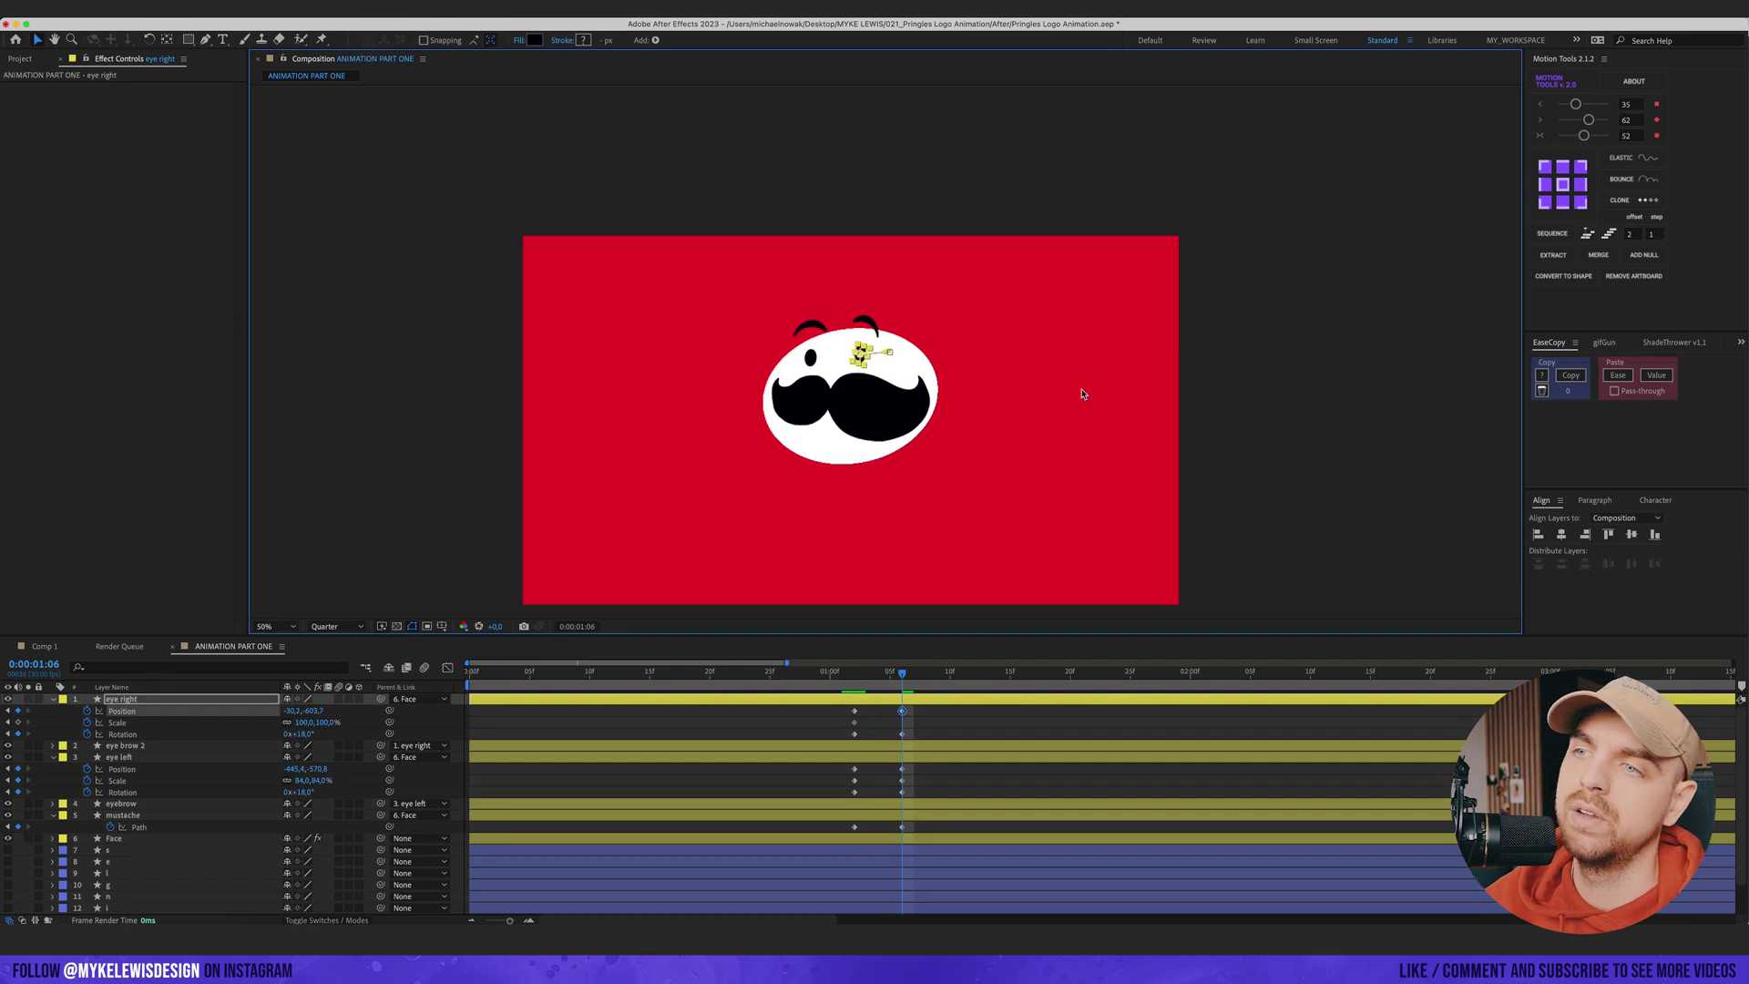
# - Set starting Position and Rotation keyframes on the mustache layer at 0:00:01:02
pyautogui.click(140, 816)
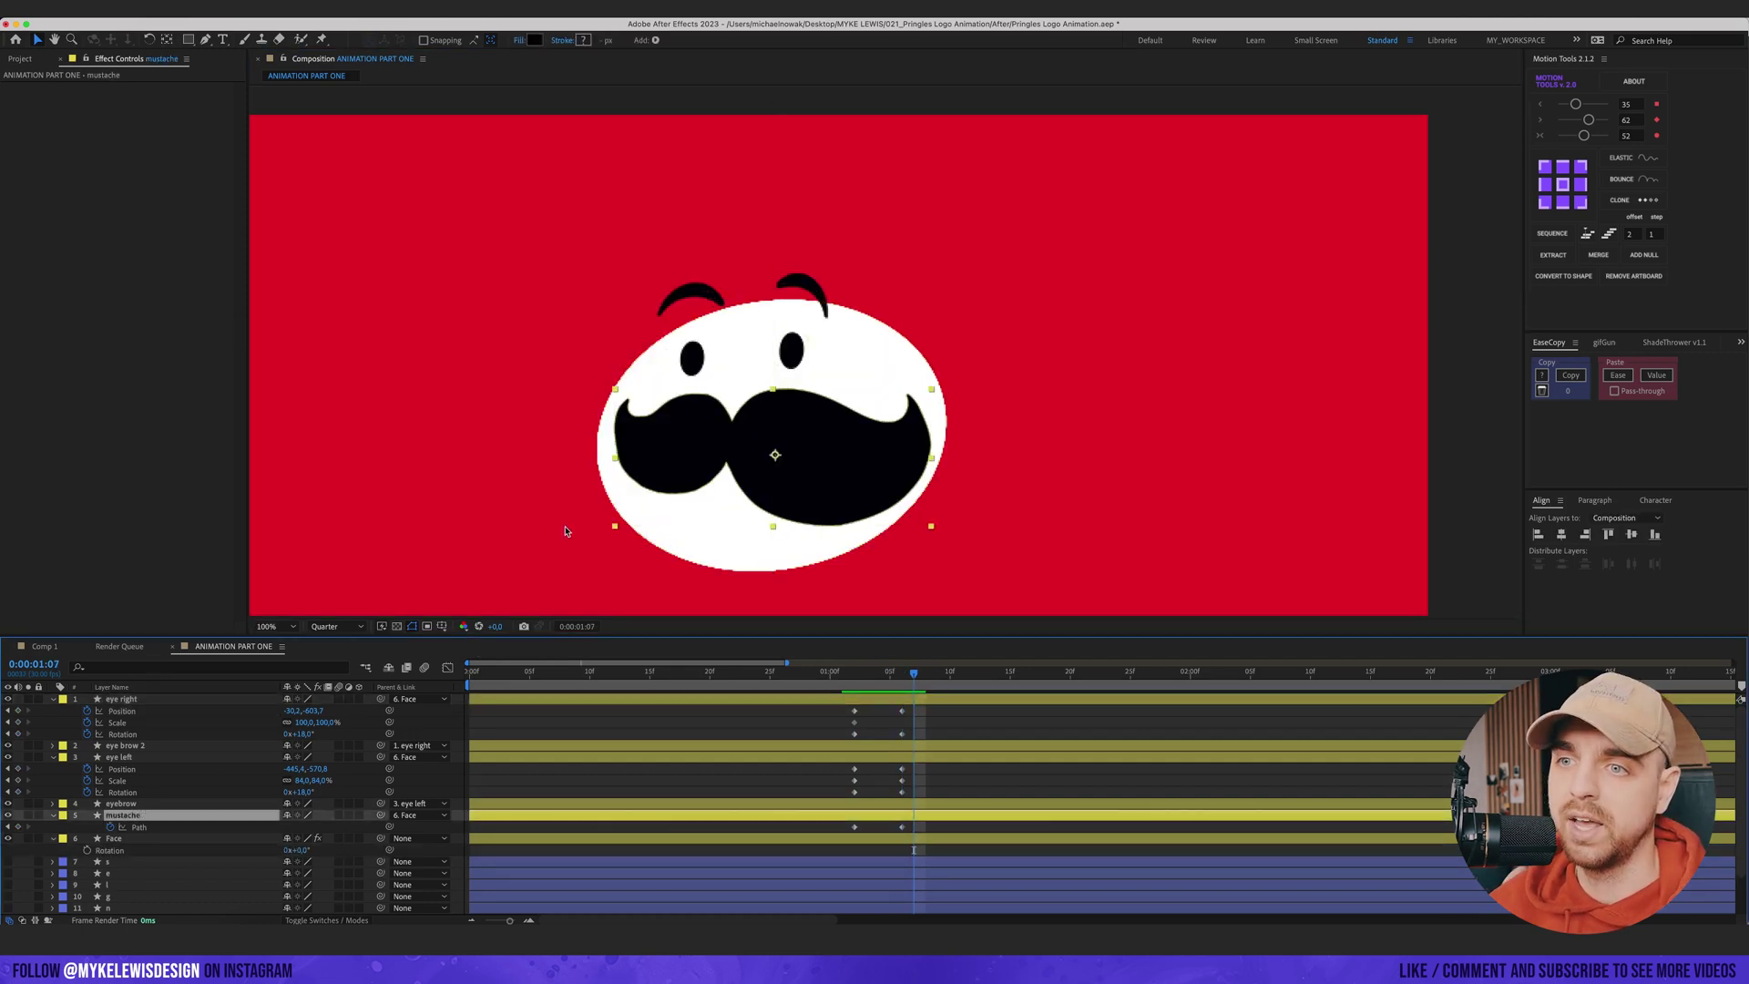
pyautogui.press(',')
pyautogui.hotkey('shift', 'p')
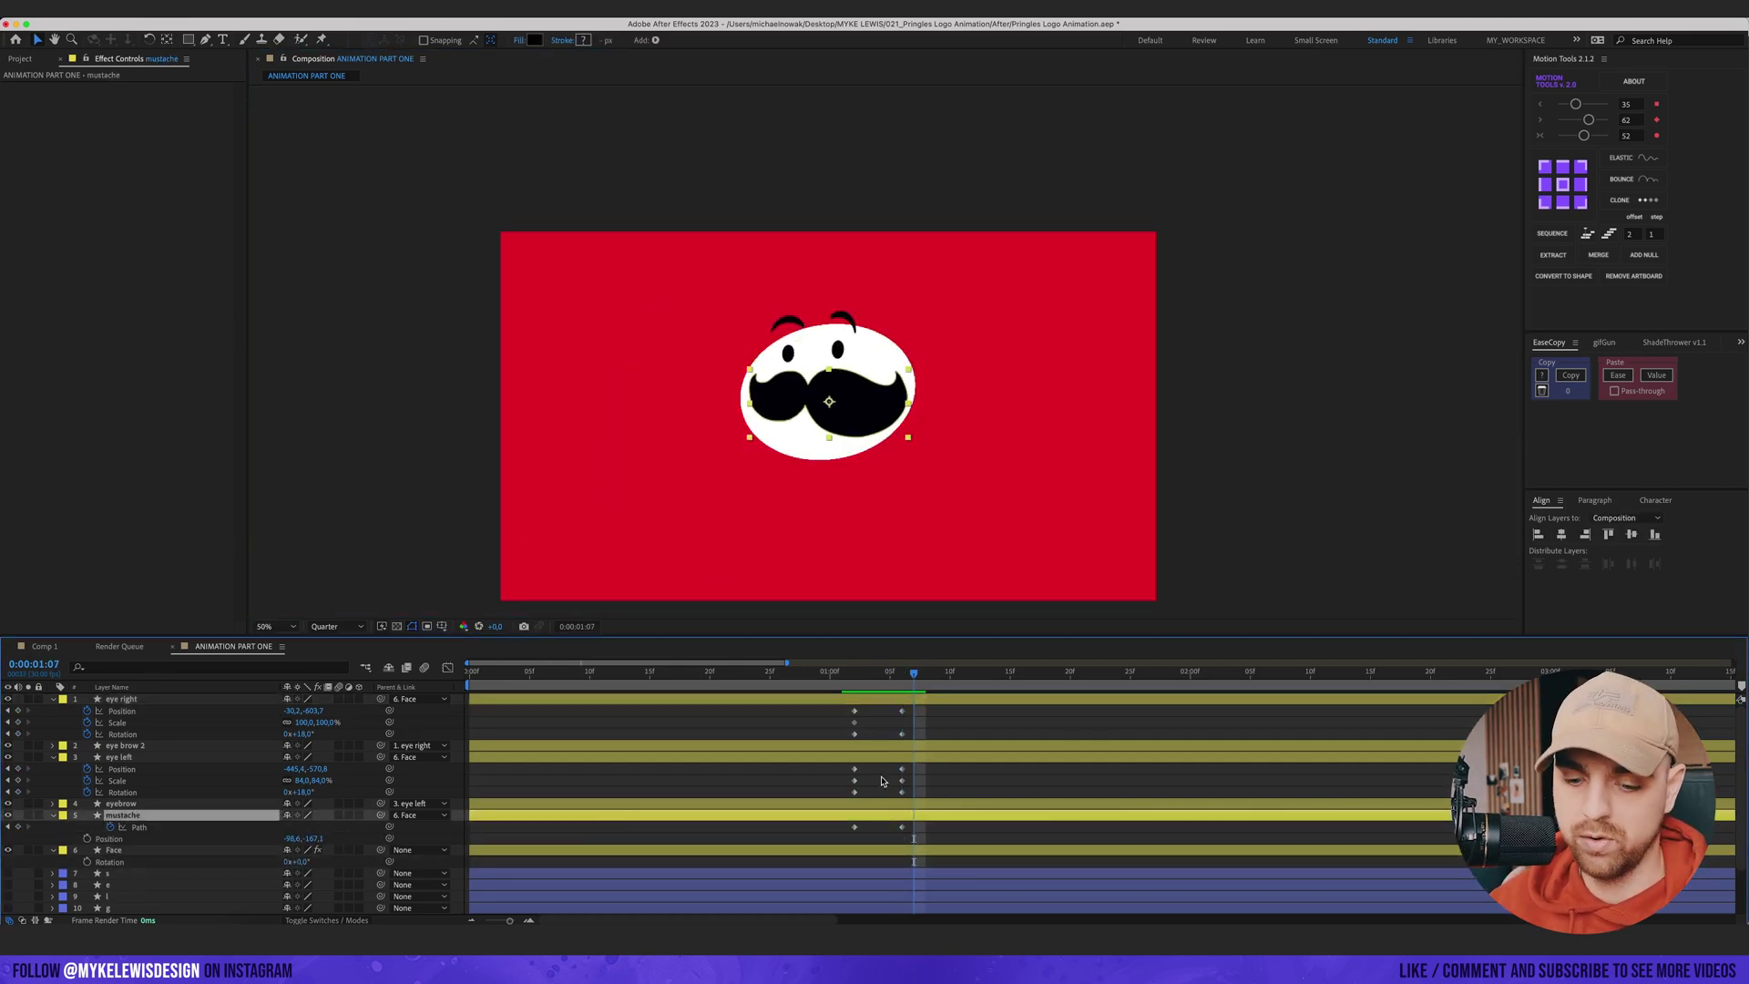
pyautogui.hotkey('shift', 'r')
pyautogui.click(87, 839)
pyautogui.click(87, 850)
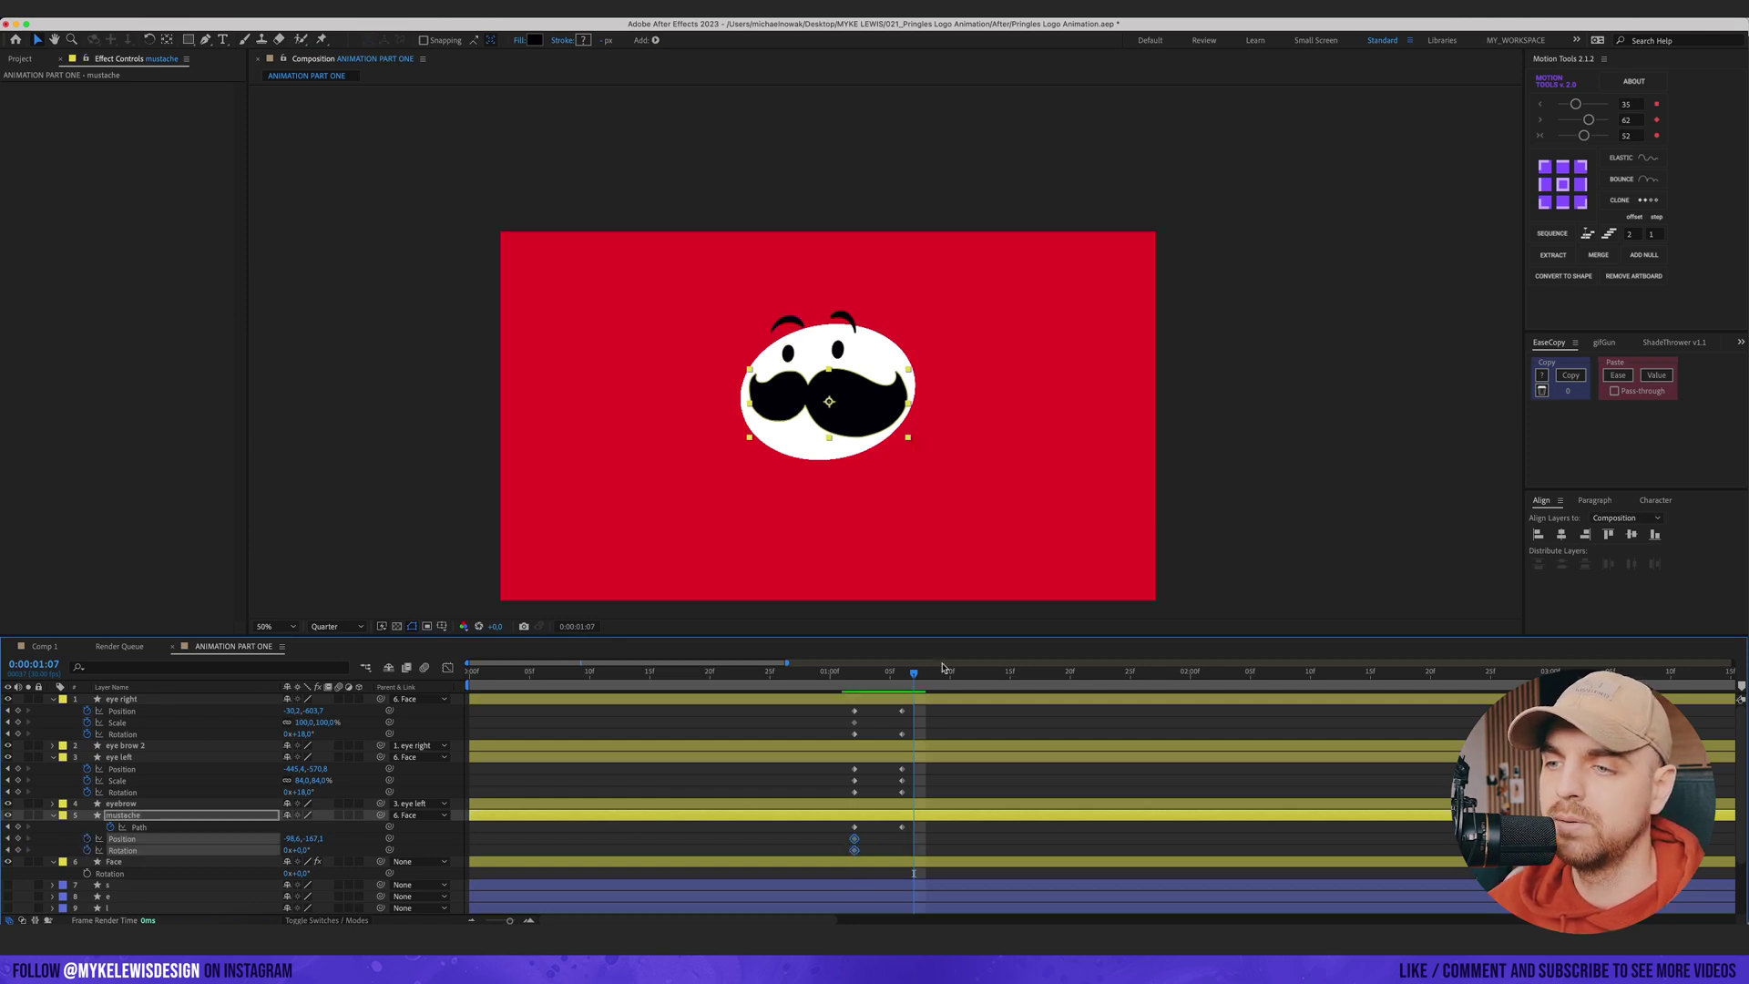
# - At 0:00:01:06, rotate the mustache to 5° and move it slightly left within the face
pyautogui.press('pageup')
pyautogui.press('.')
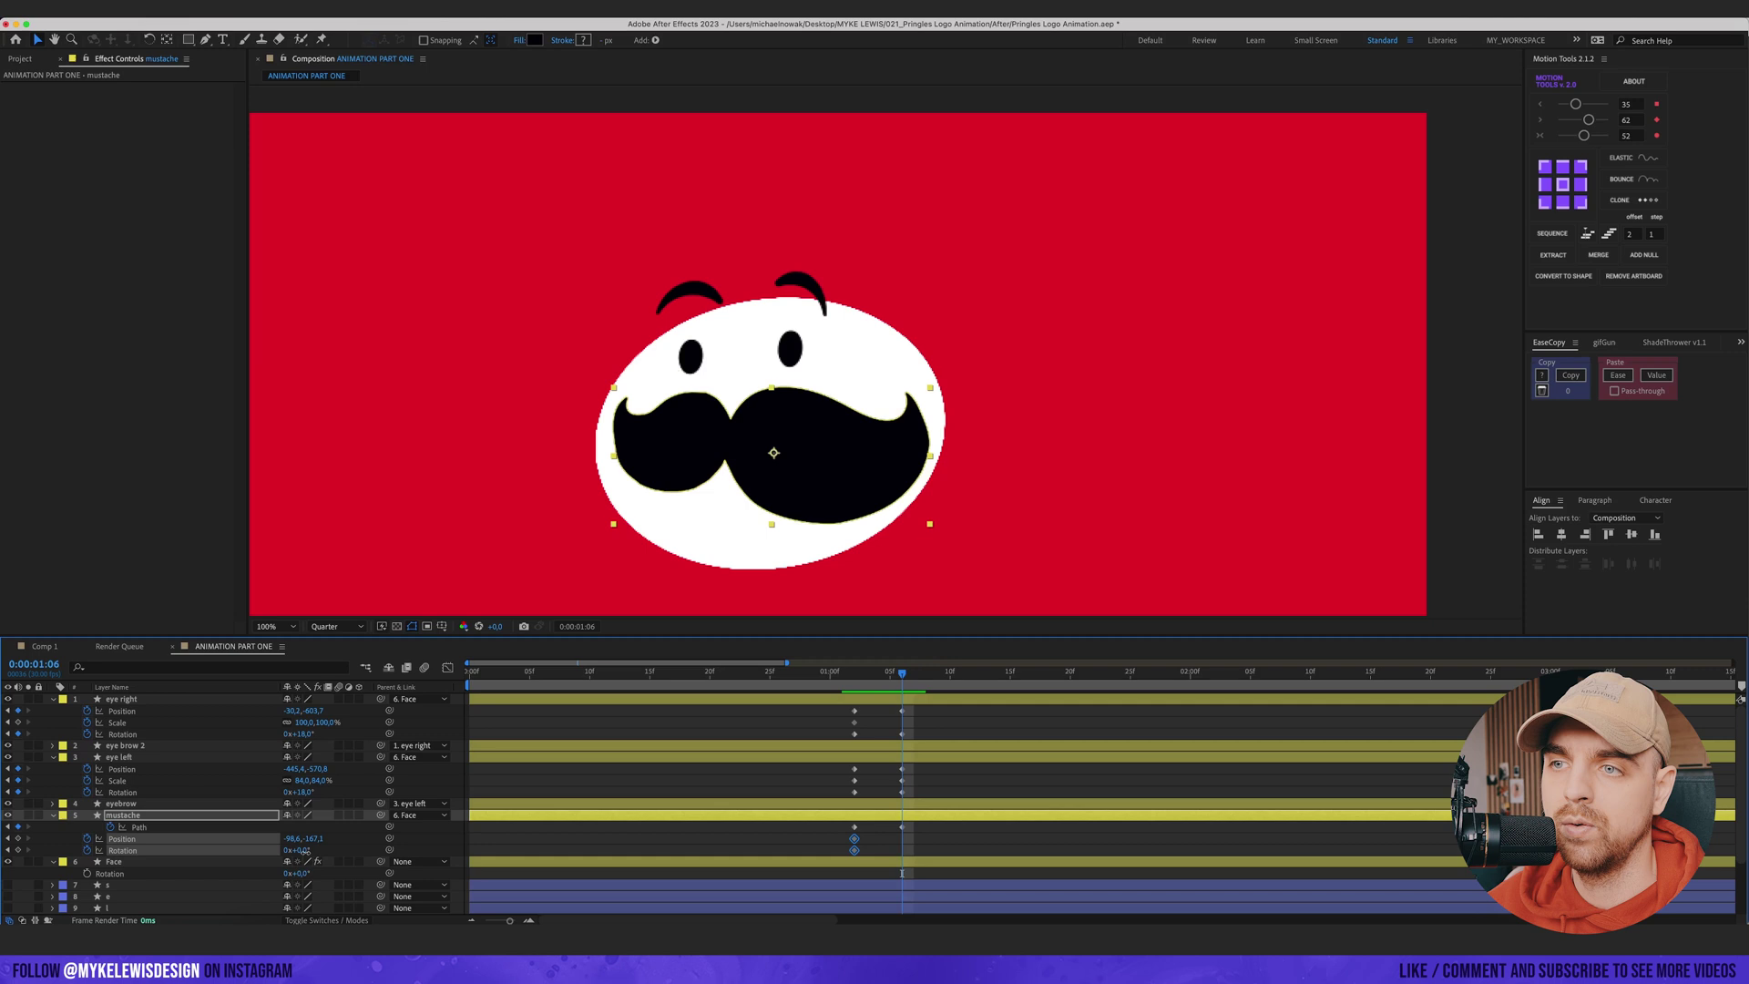
pyautogui.moveTo(305, 852); pyautogui.dragTo(310, 852)
pyautogui.moveTo(811, 478); pyautogui.dragTo(805, 482)
pyautogui.press('.')
pyautogui.moveTo(729, 437); pyautogui.dragTo(953, 378)
pyautogui.press(',')
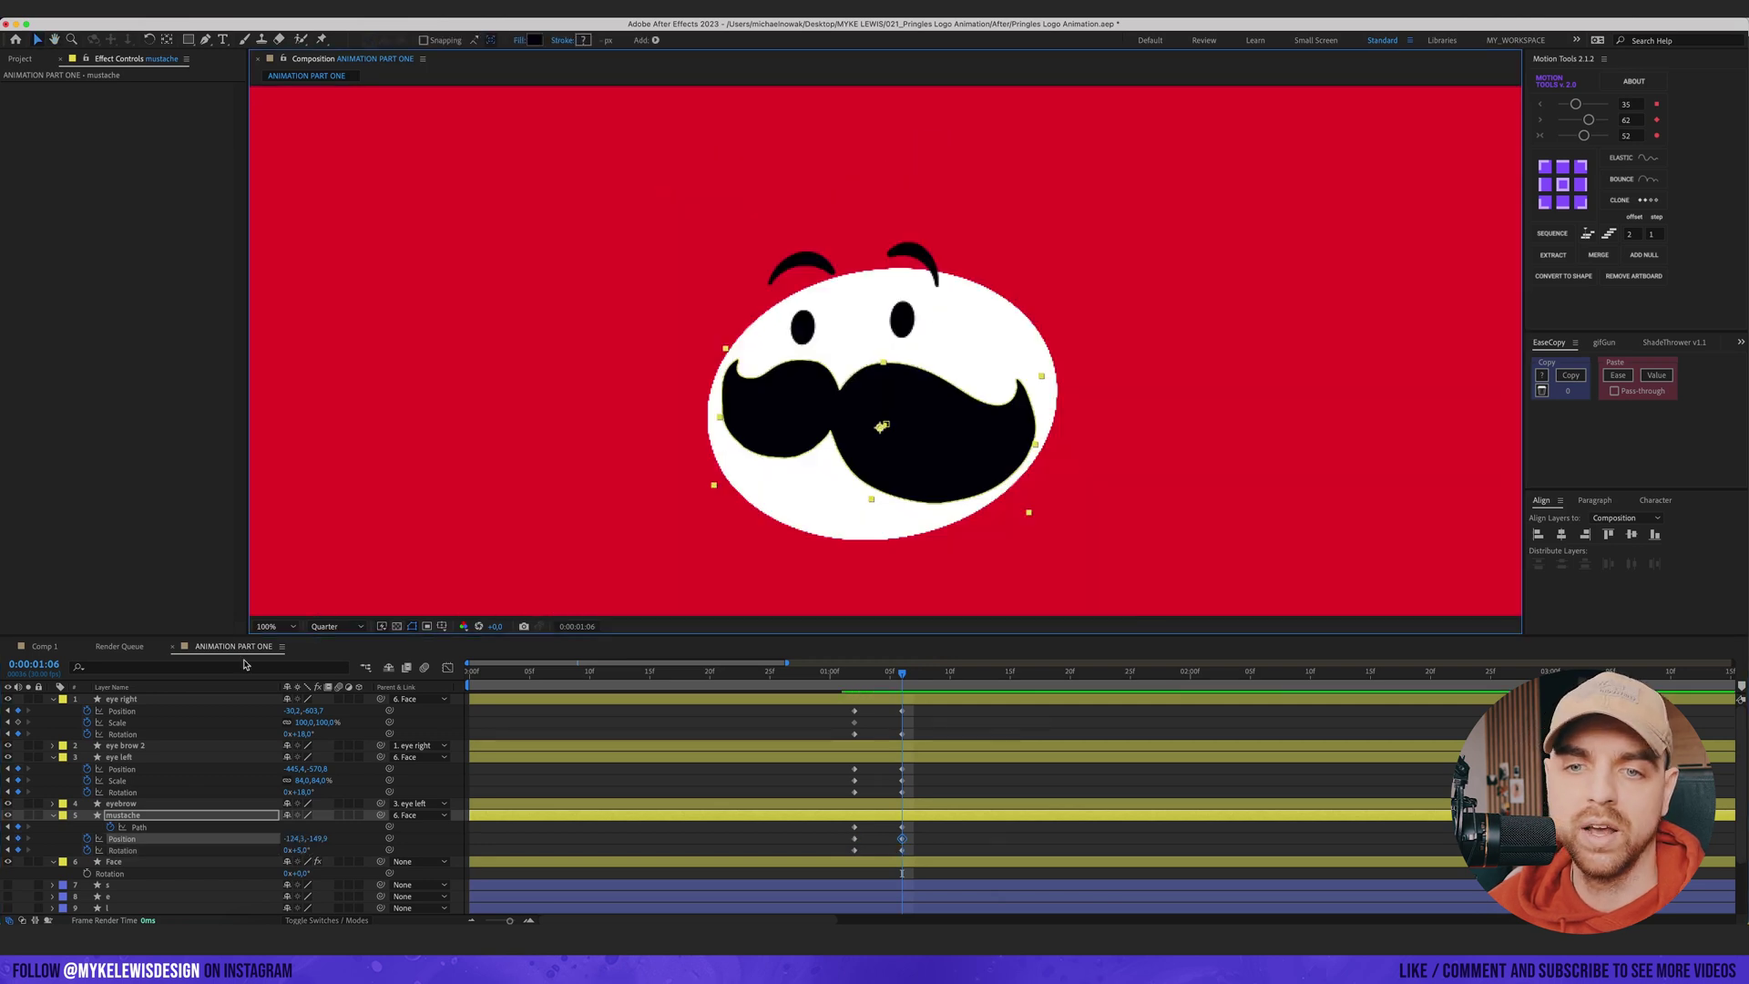
# - Nudge the outer point on the left lobe of the mustache path slightly outward at 0:00:01:06
pyautogui.click(136, 827)
pyautogui.press('.')
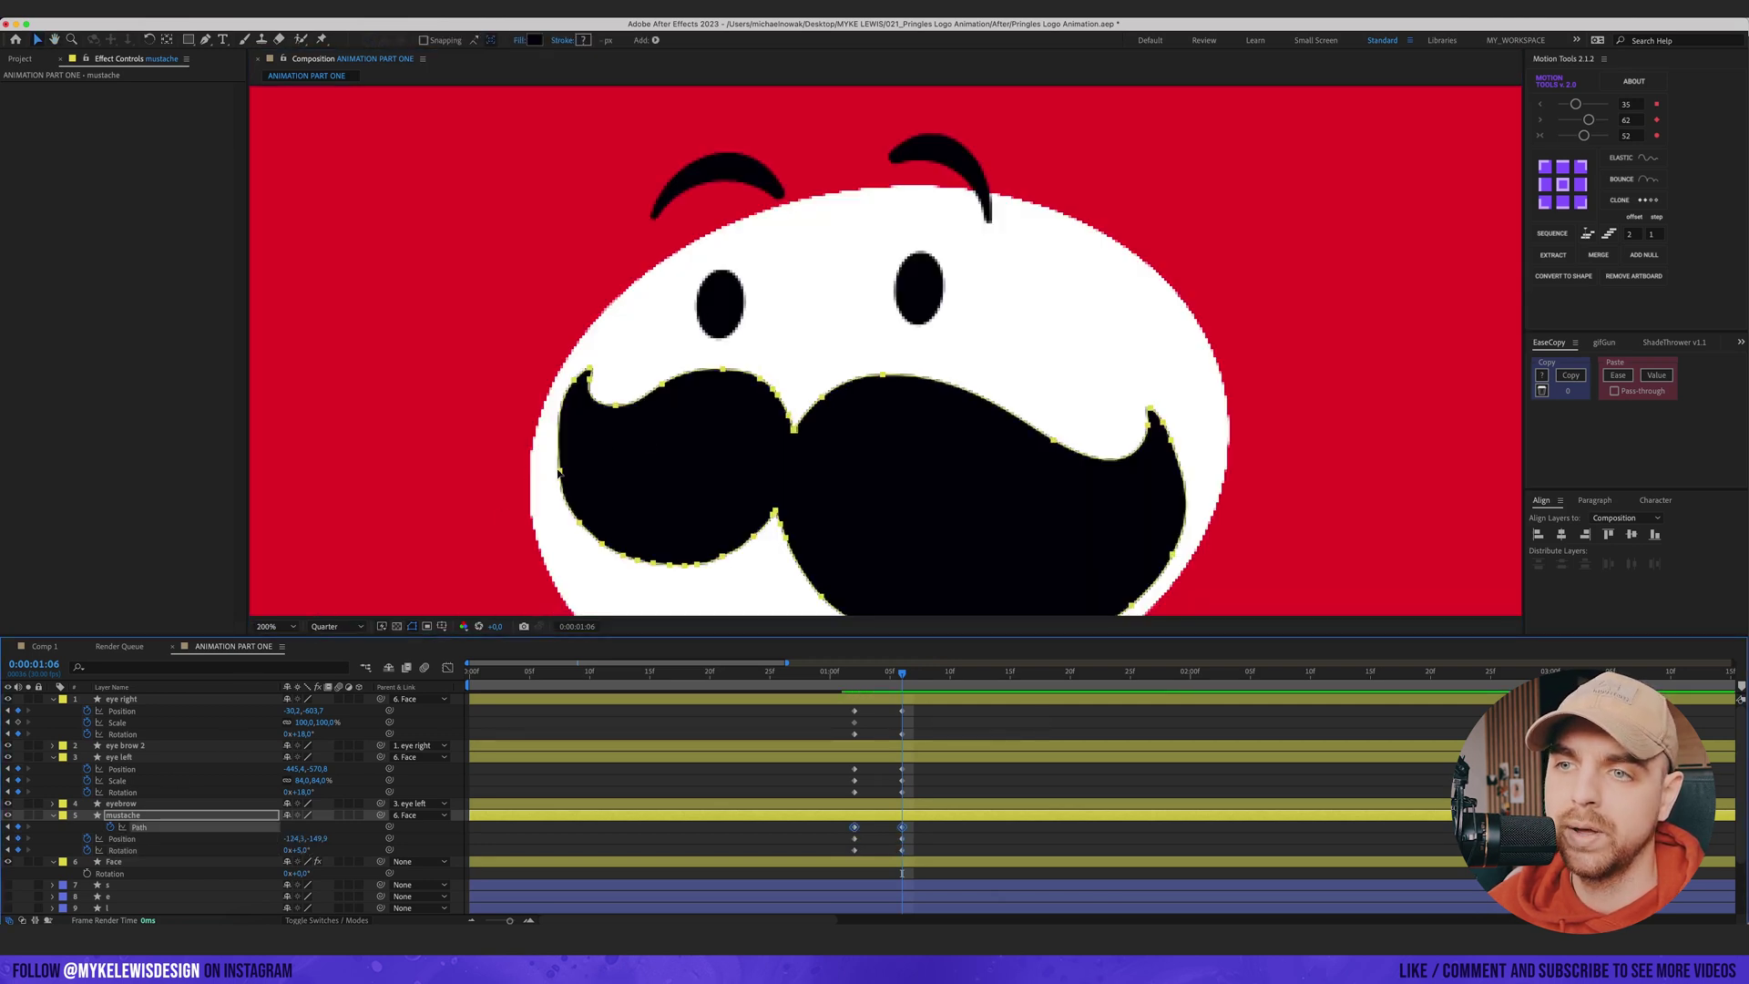
pyautogui.click(558, 472)
pyautogui.moveTo(558, 473); pyautogui.dragTo(554, 472)
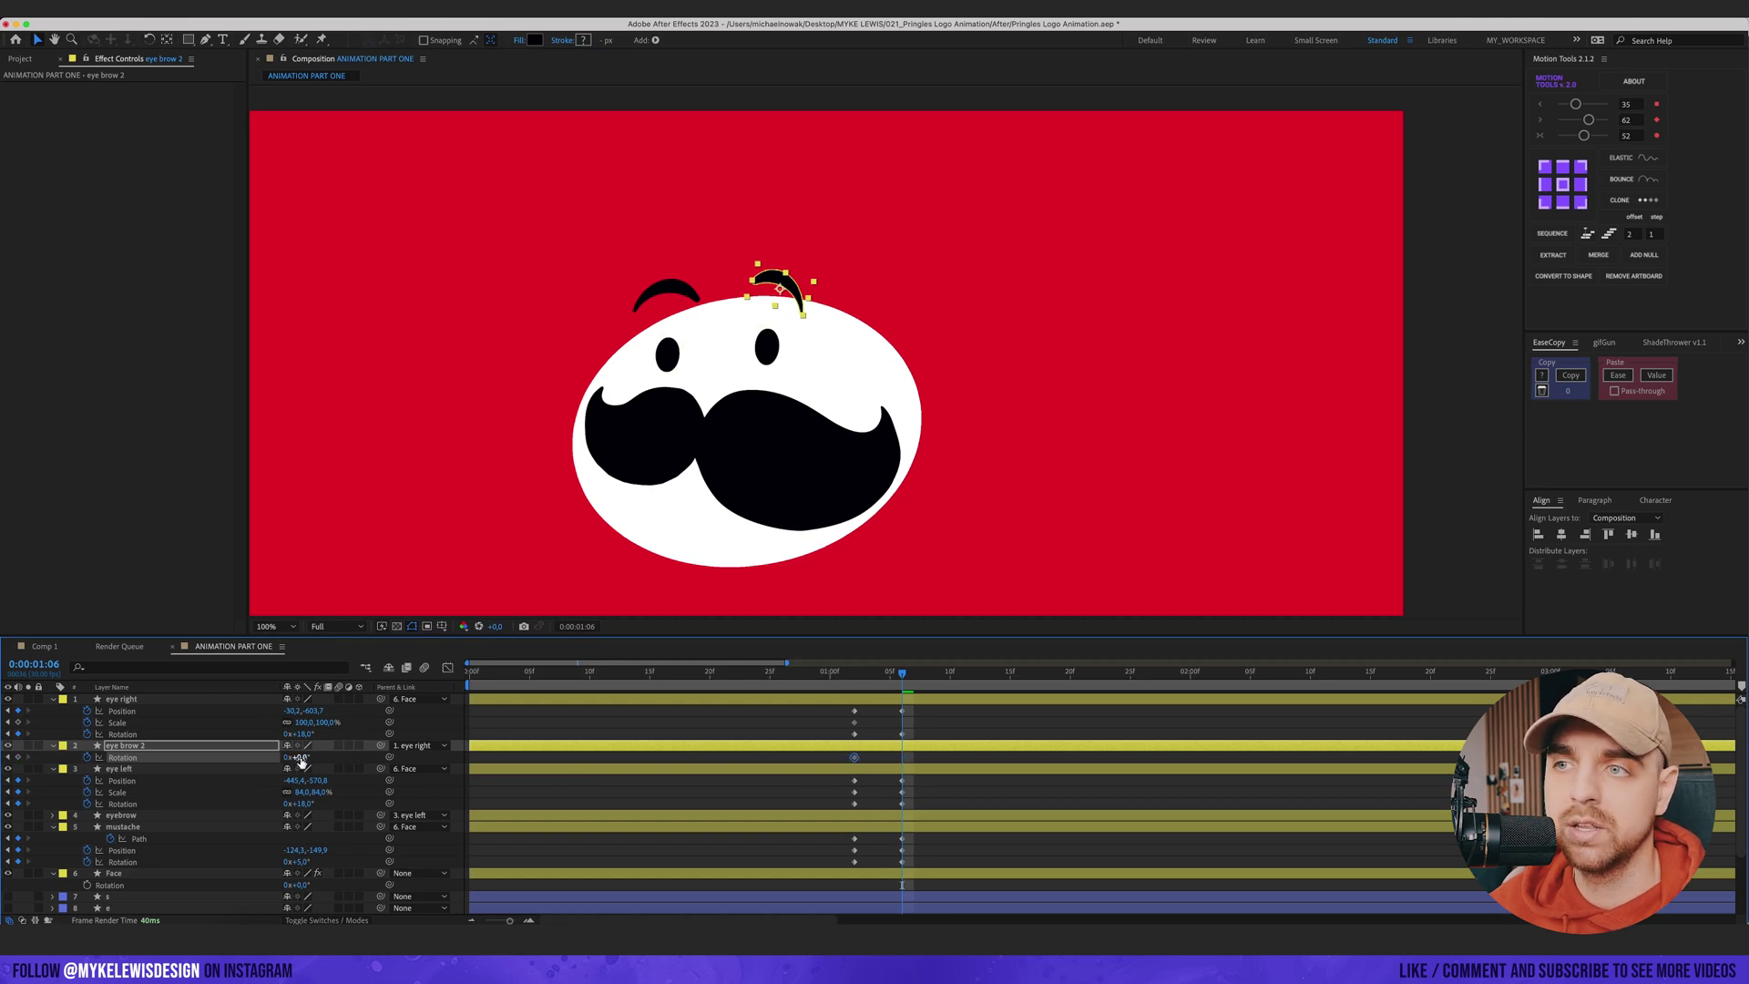
# - Add Position keyframes to both eyebrows at 0:00:01:02 and lower the brows toward the eyes at 0:00:01:04
pyautogui.click(137, 701)
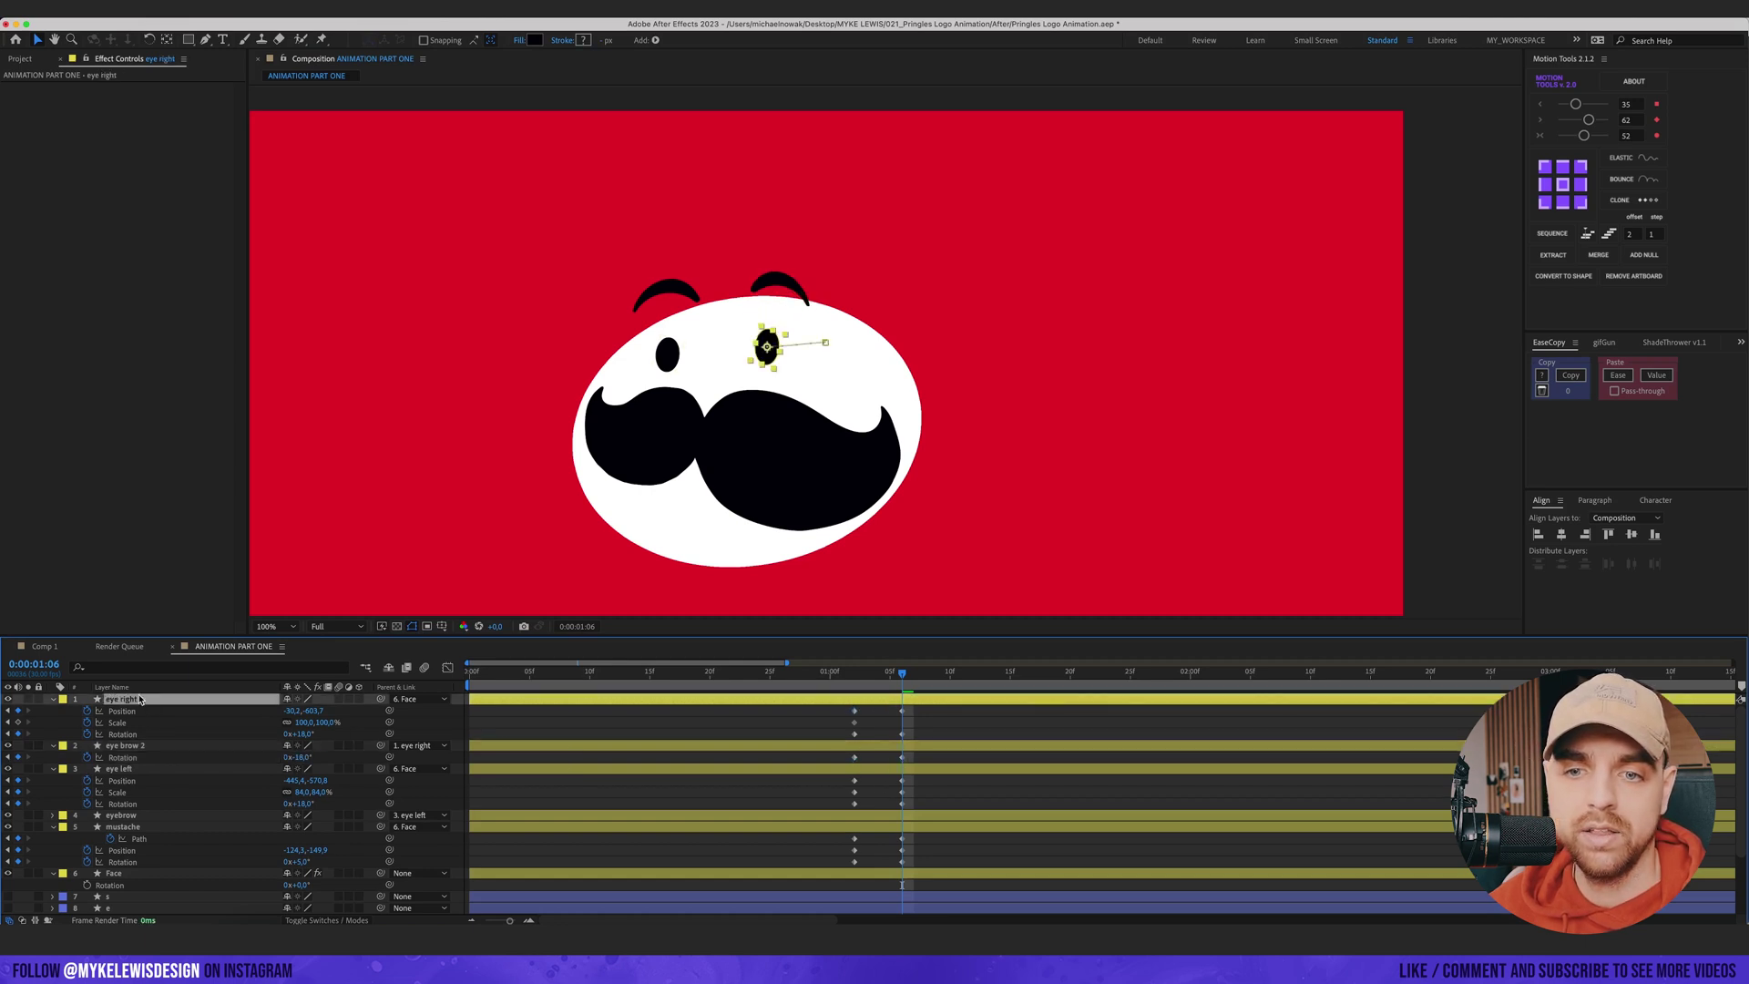
pyautogui.click(145, 748)
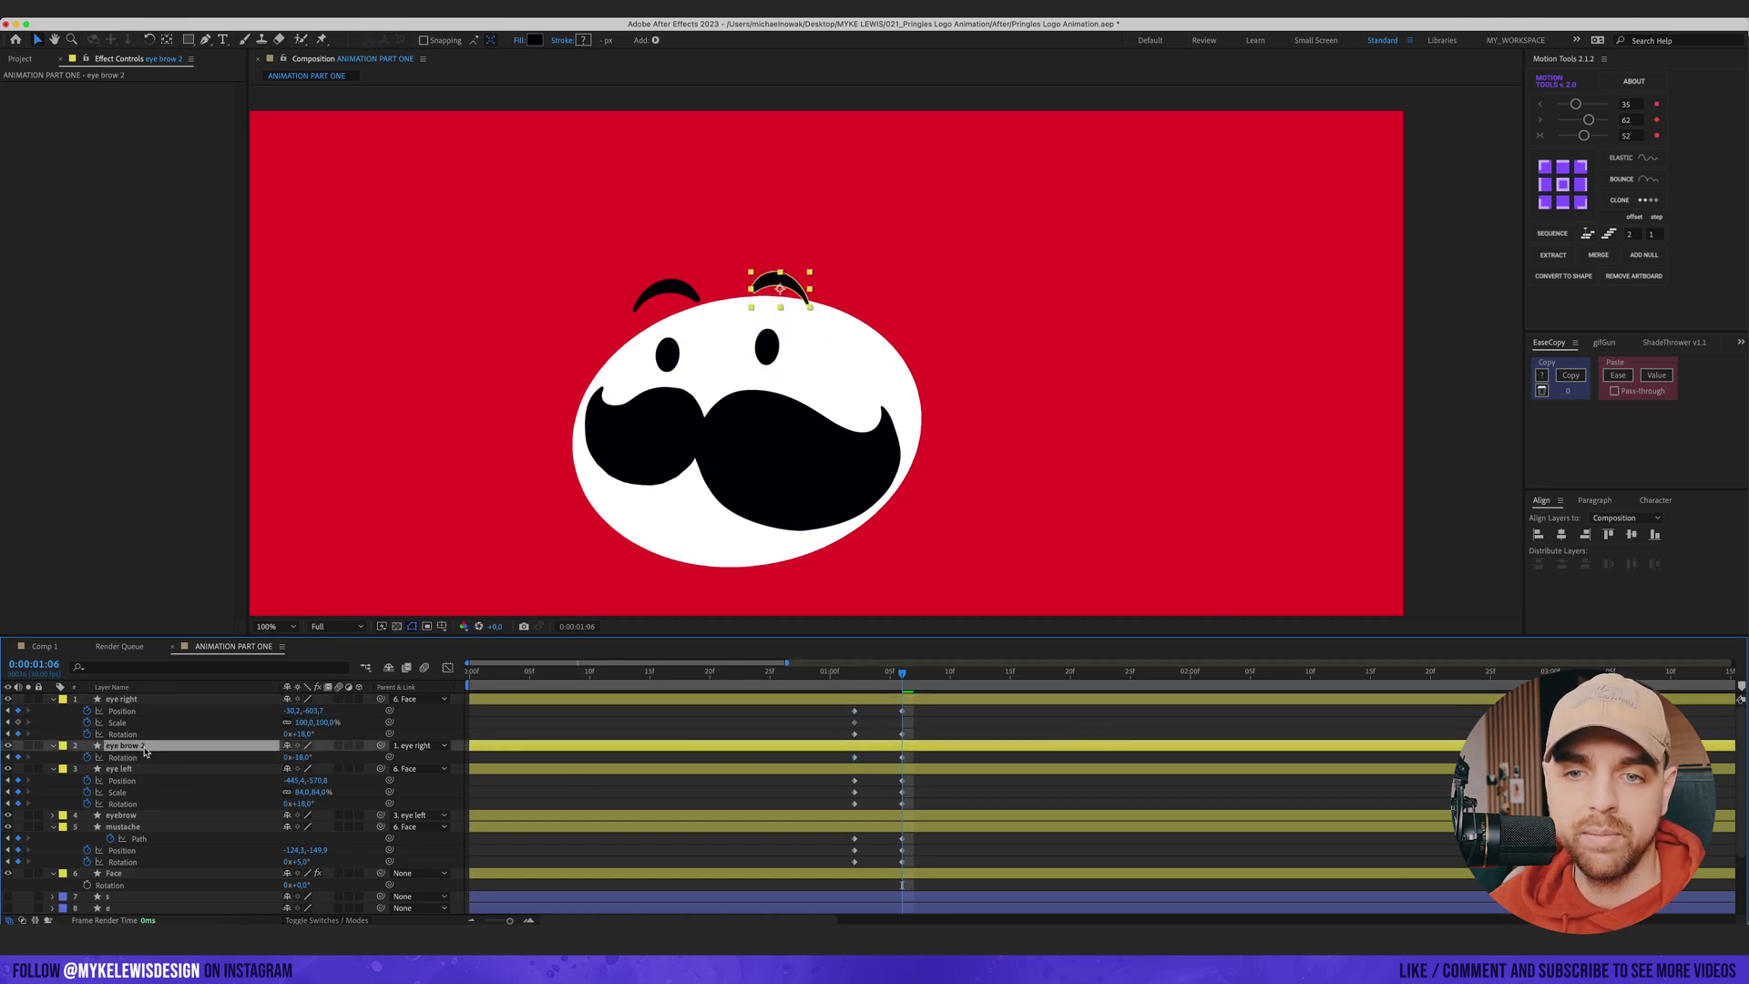
pyautogui.keyDown('super'); pyautogui.click(138, 815); pyautogui.keyUp('super')
pyautogui.press('p')
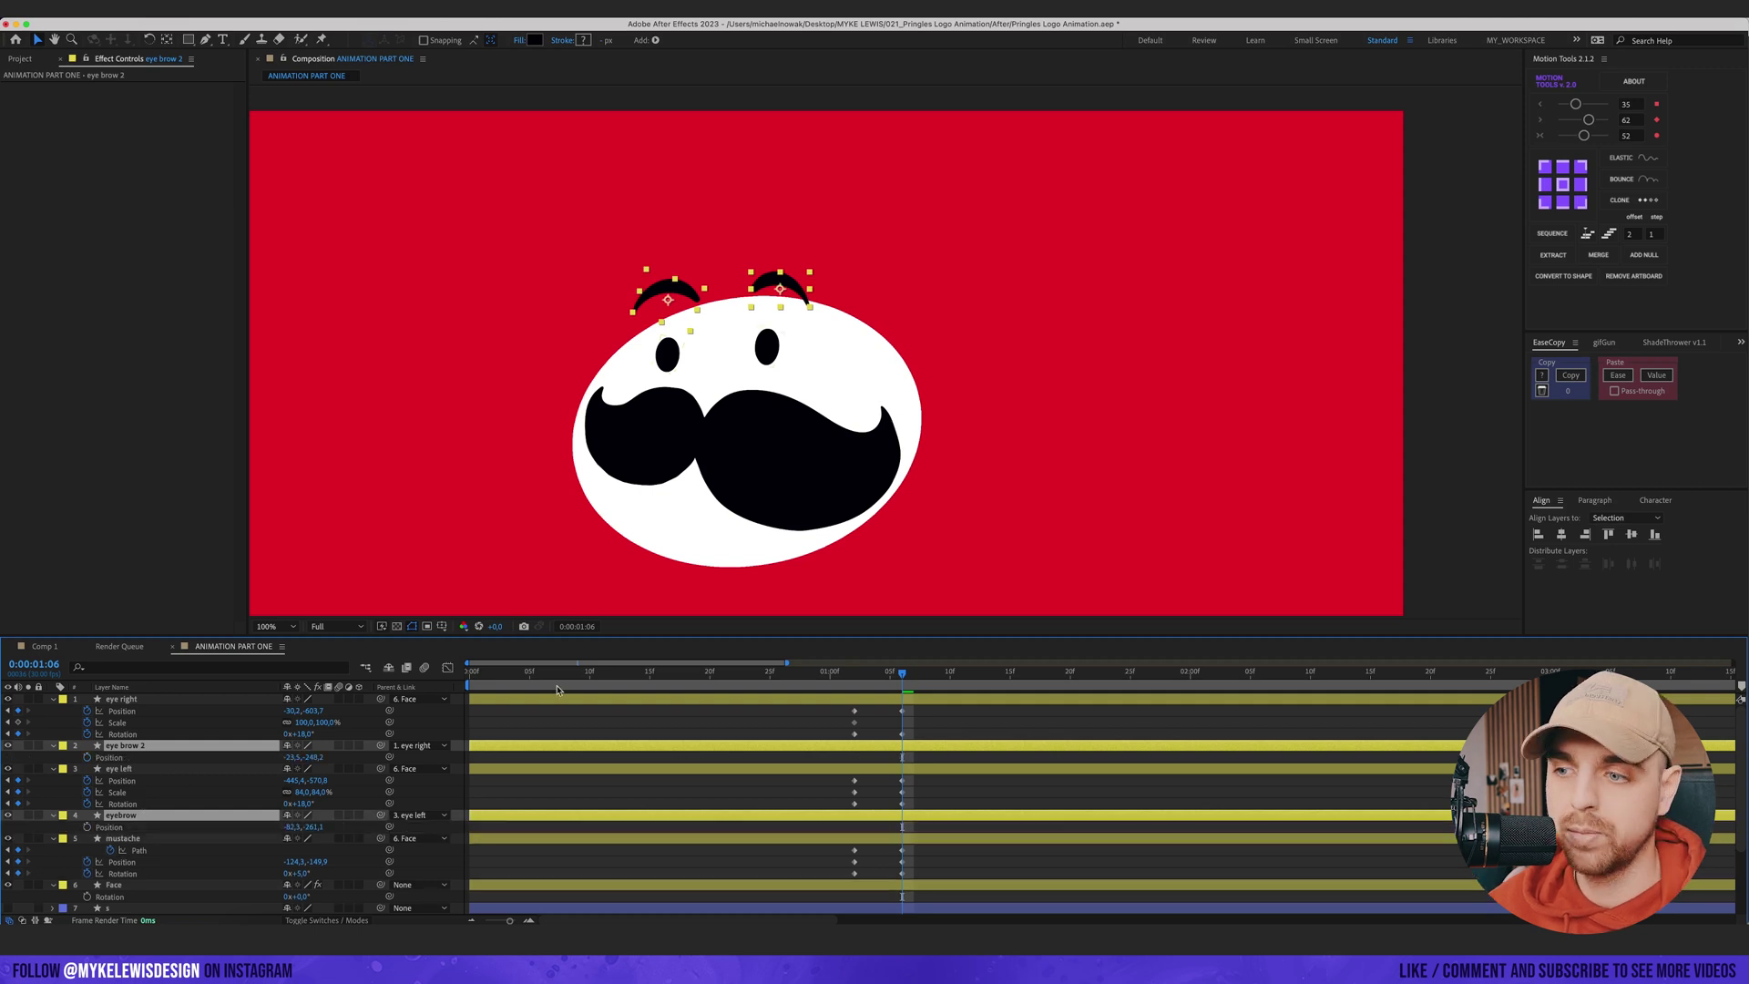
pyautogui.hotkey('alt', 'shift', 'p')
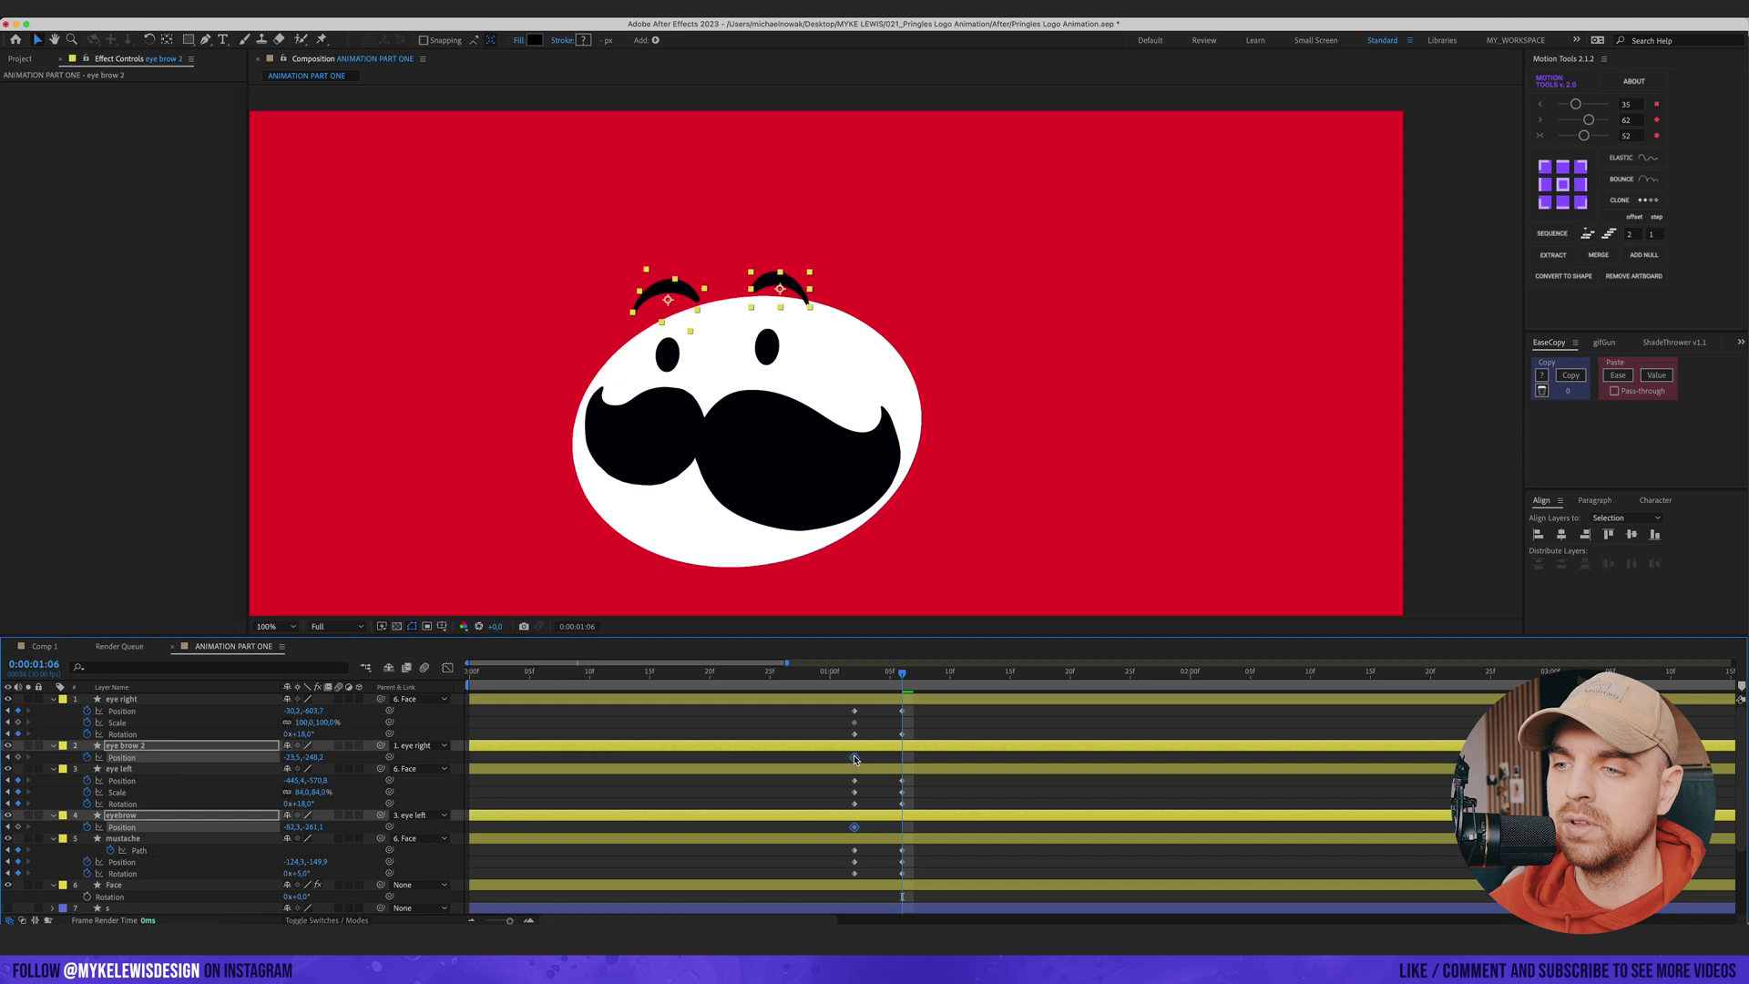
pyautogui.moveTo(312, 757); pyautogui.dragTo(387, 747)
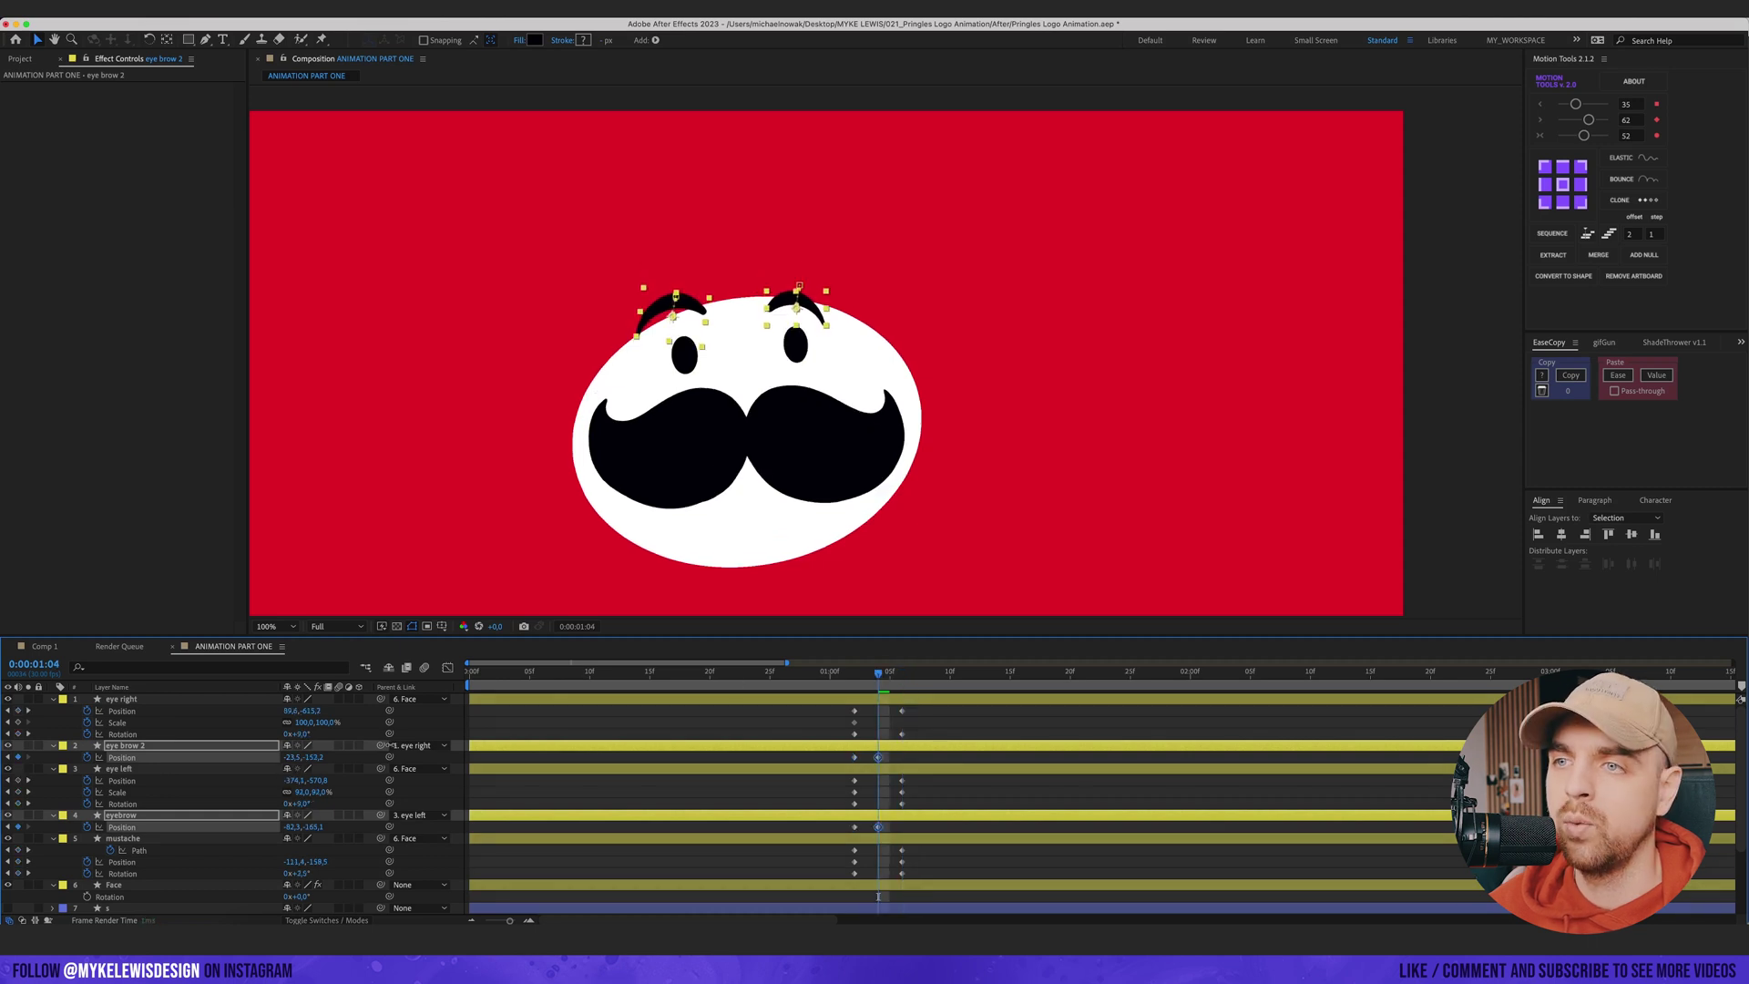
pyautogui.click(775, 280)
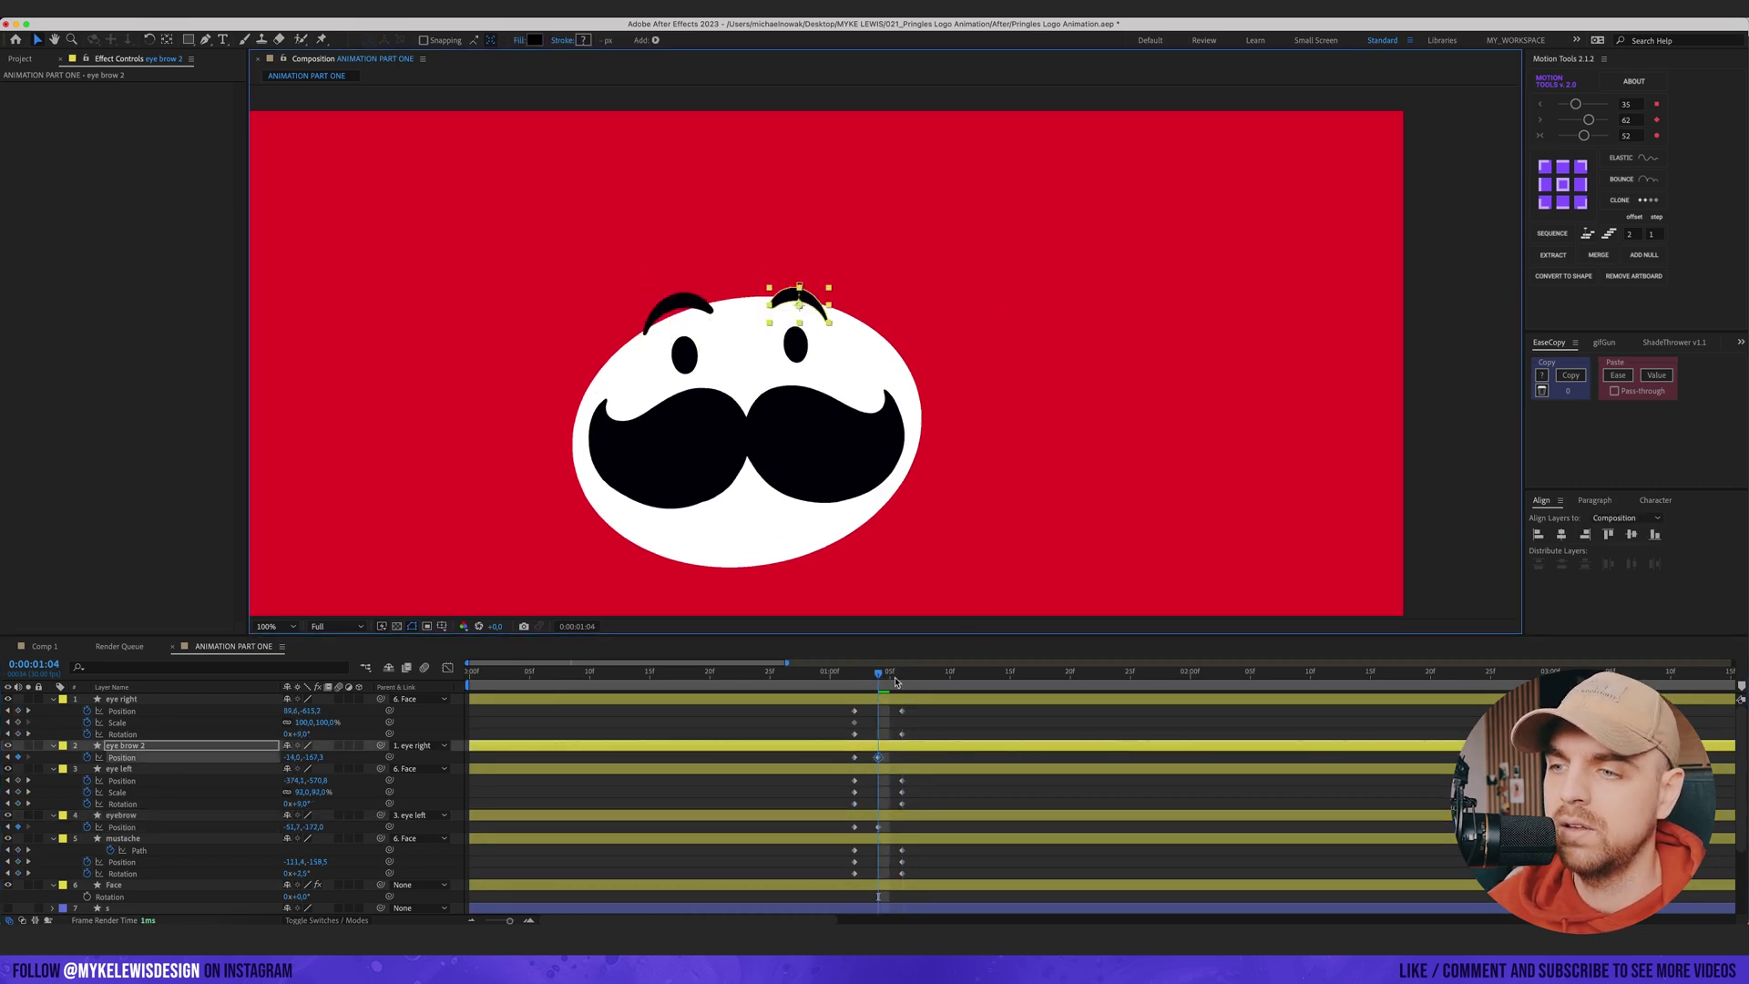
# - Copy each eyebrow's first Position keyframe to 0:00:01:06 and preview the face turn from 0:00:01:02
pyautogui.moveTo(878, 673); pyautogui.dragTo(902, 673)
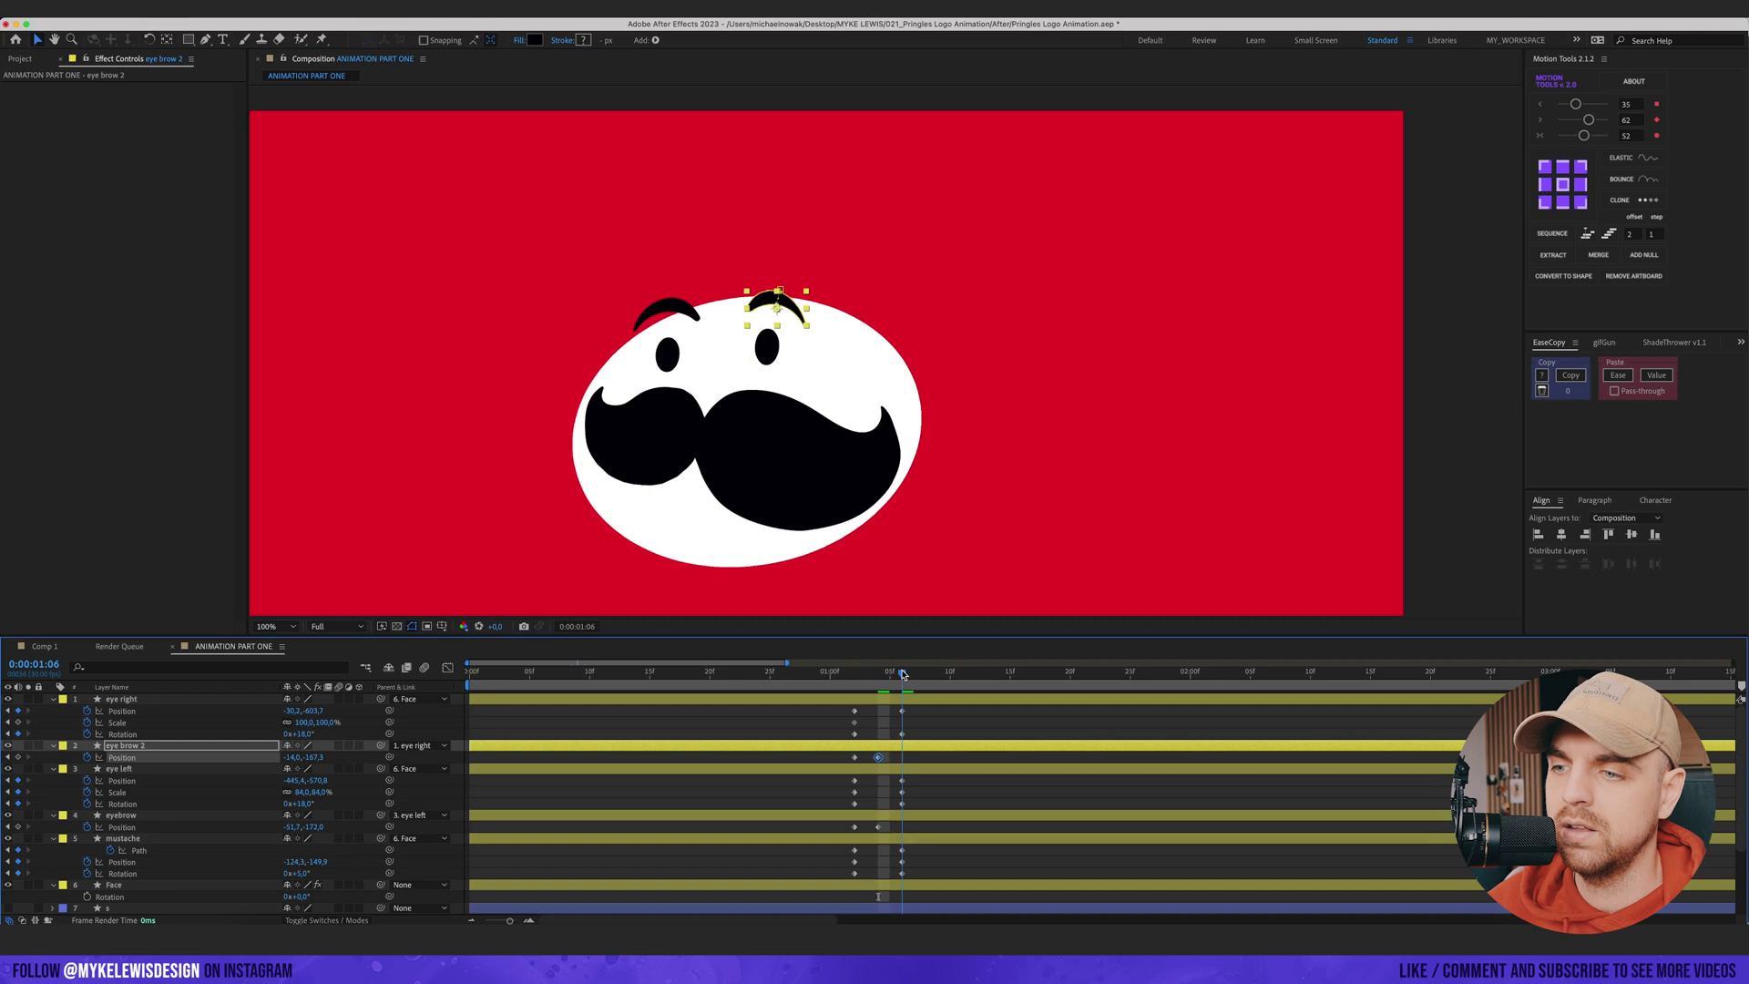
pyautogui.click(862, 756)
pyautogui.click(854, 757)
pyautogui.press('super+c')
pyautogui.press('super+v')
pyautogui.click(861, 828)
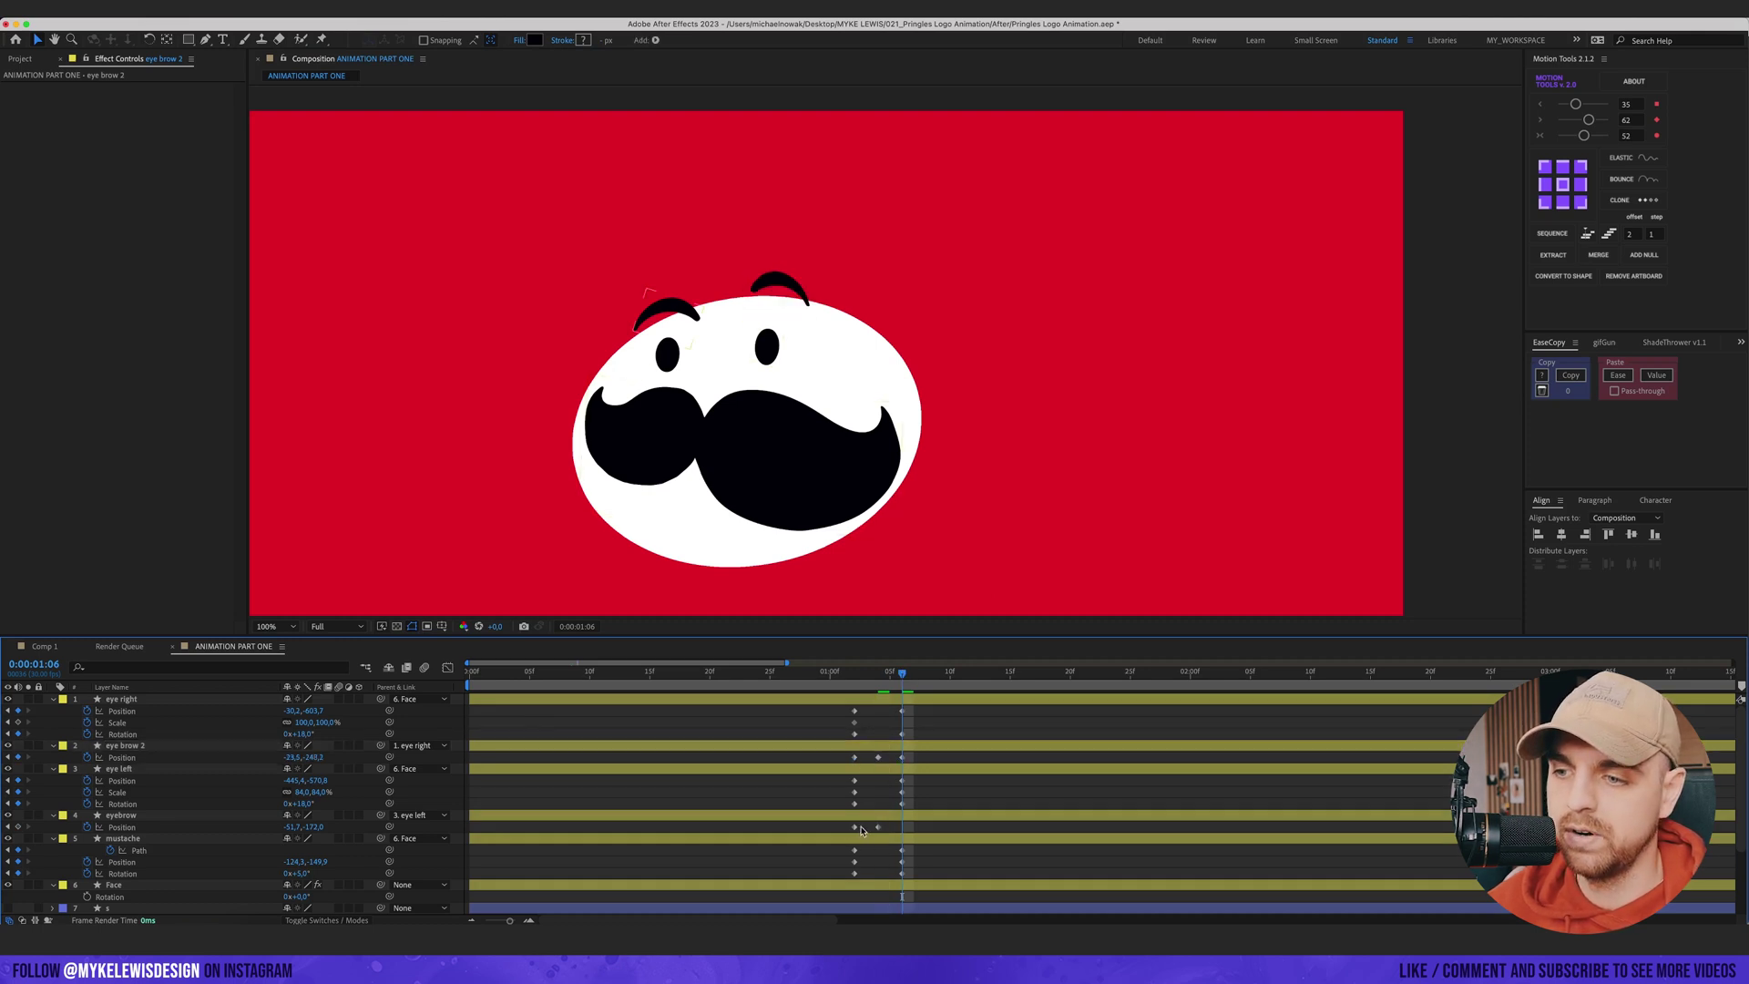
pyautogui.click(856, 827)
pyautogui.hotkey('ctrl', 'c')
pyautogui.hotkey('ctrl', 'v')
pyautogui.moveTo(879, 673)
pyautogui.mouseDown()
pyautogui.moveTo(938, 673)
pyautogui.moveTo(855, 675)
pyautogui.mouseUp()
pyautogui.click(932, 720)
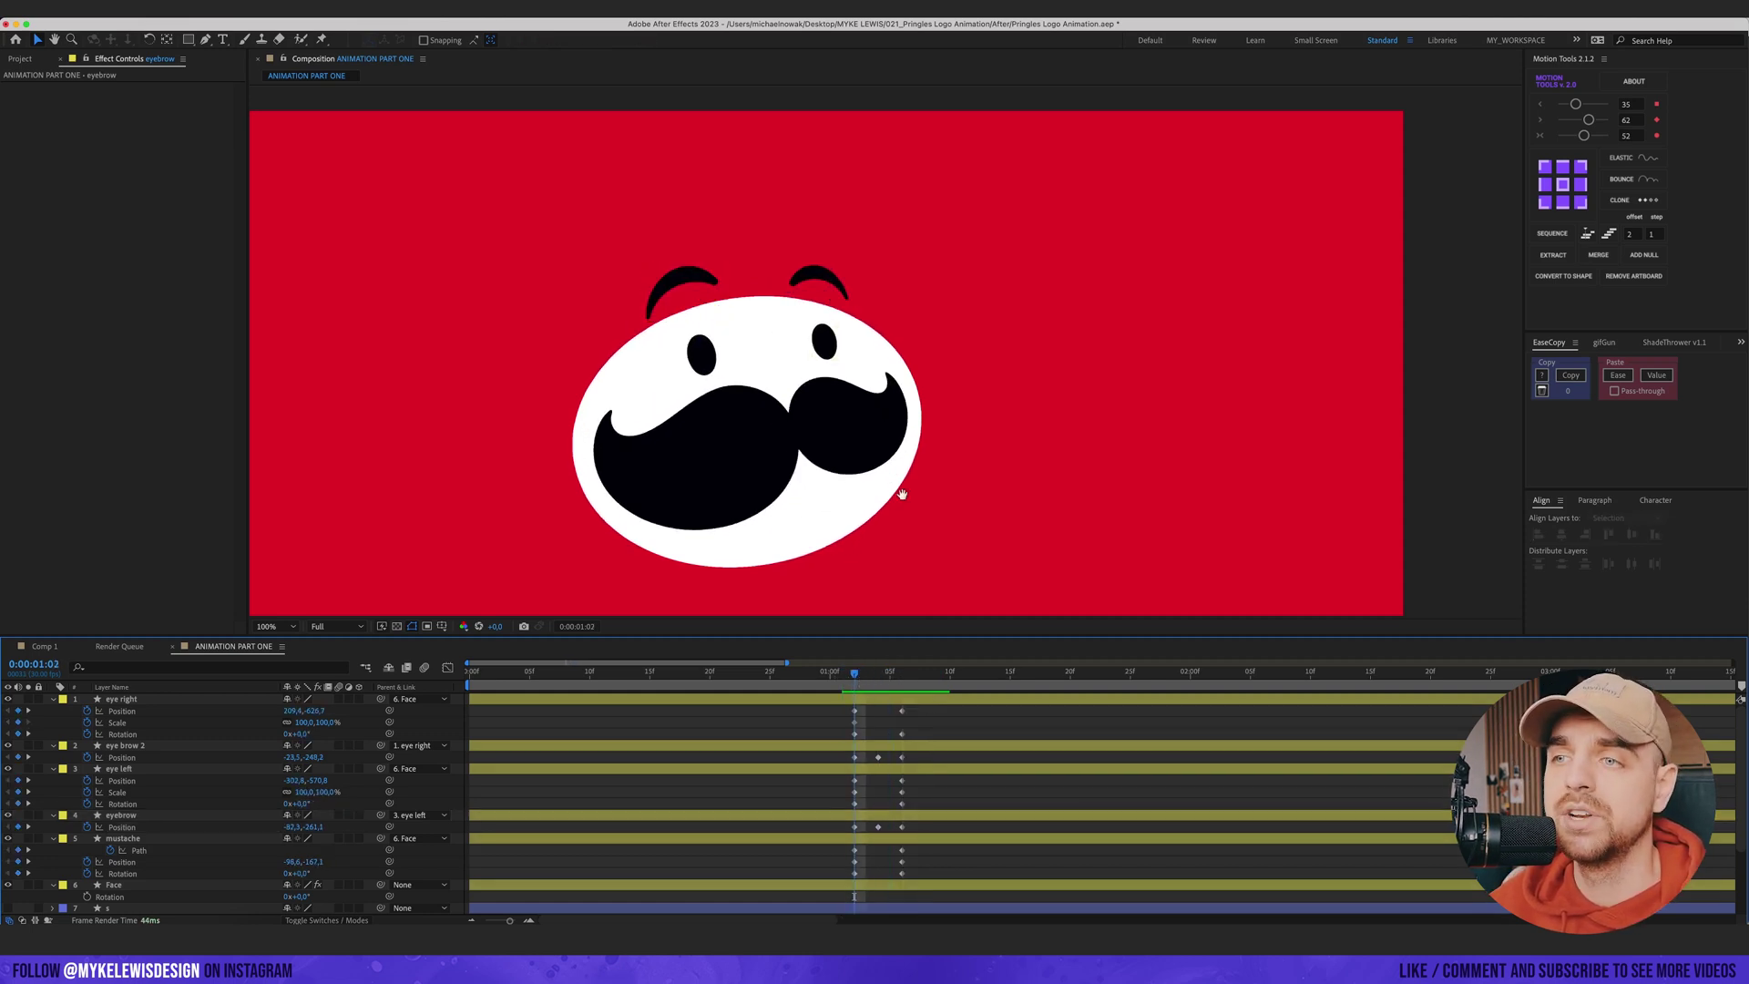
pyautogui.press('space')
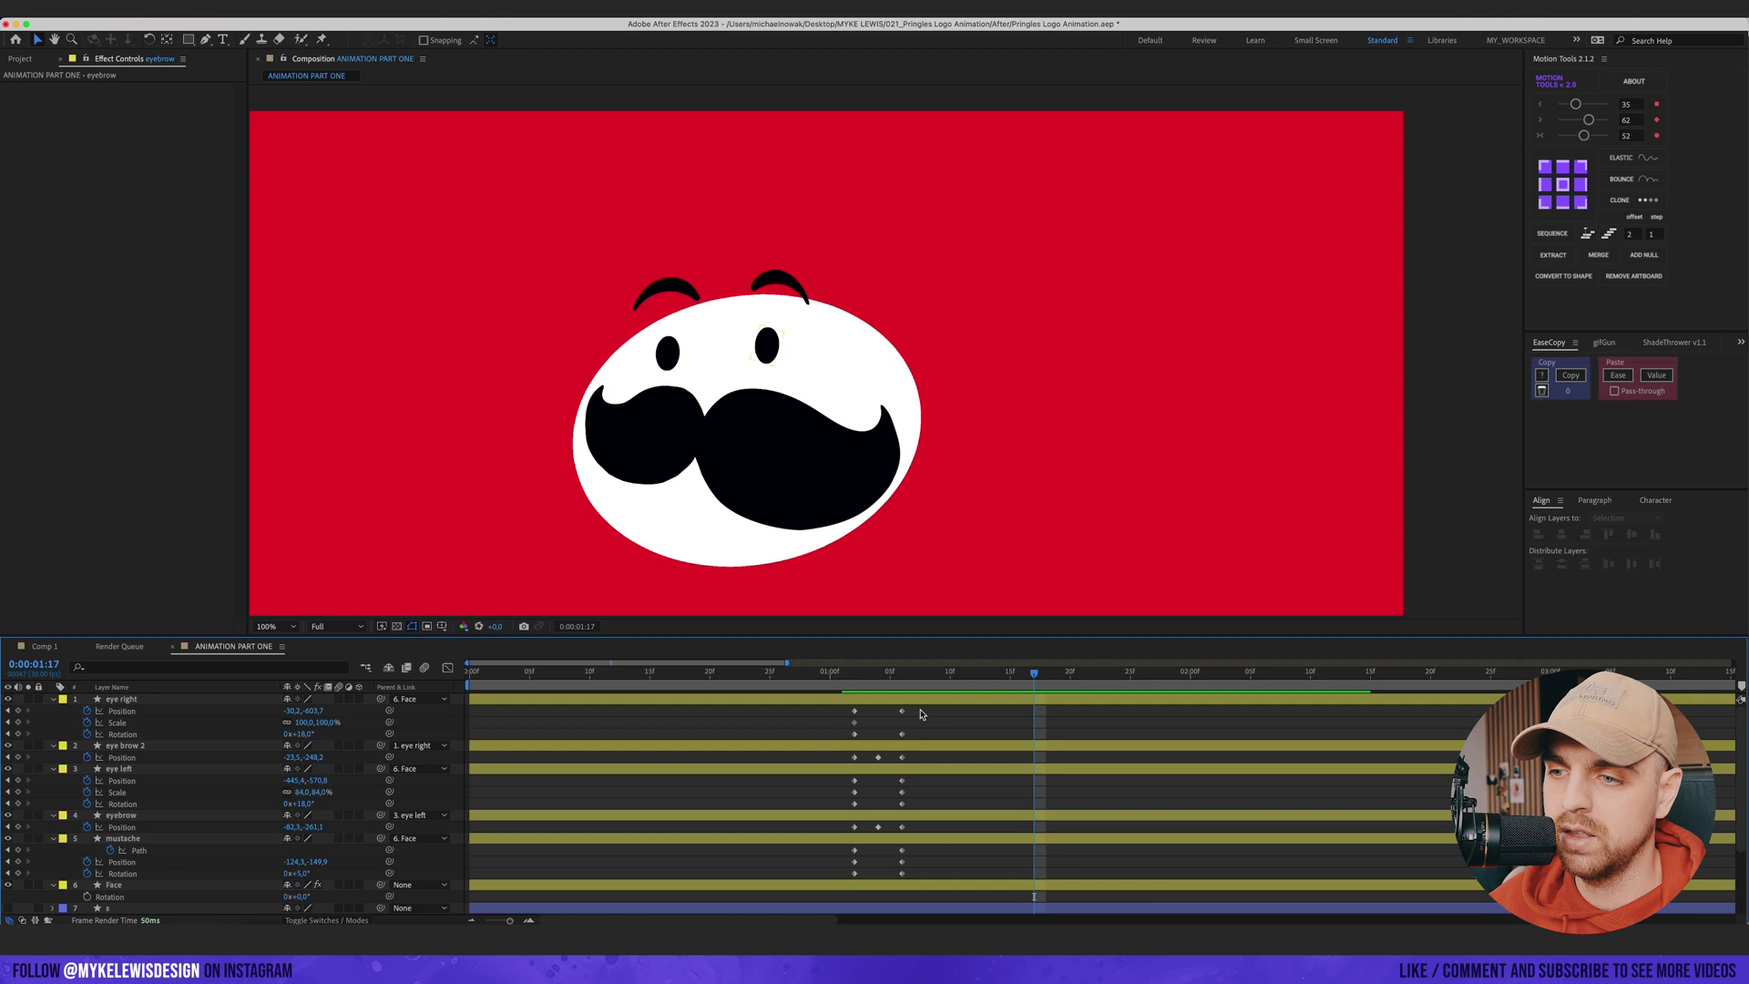
# - Apply Easy Ease to all eye, eyebrow and mustache keyframes and preview the motion
pyautogui.moveTo(920, 709); pyautogui.dragTo(830, 890)
pyautogui.press('F9')
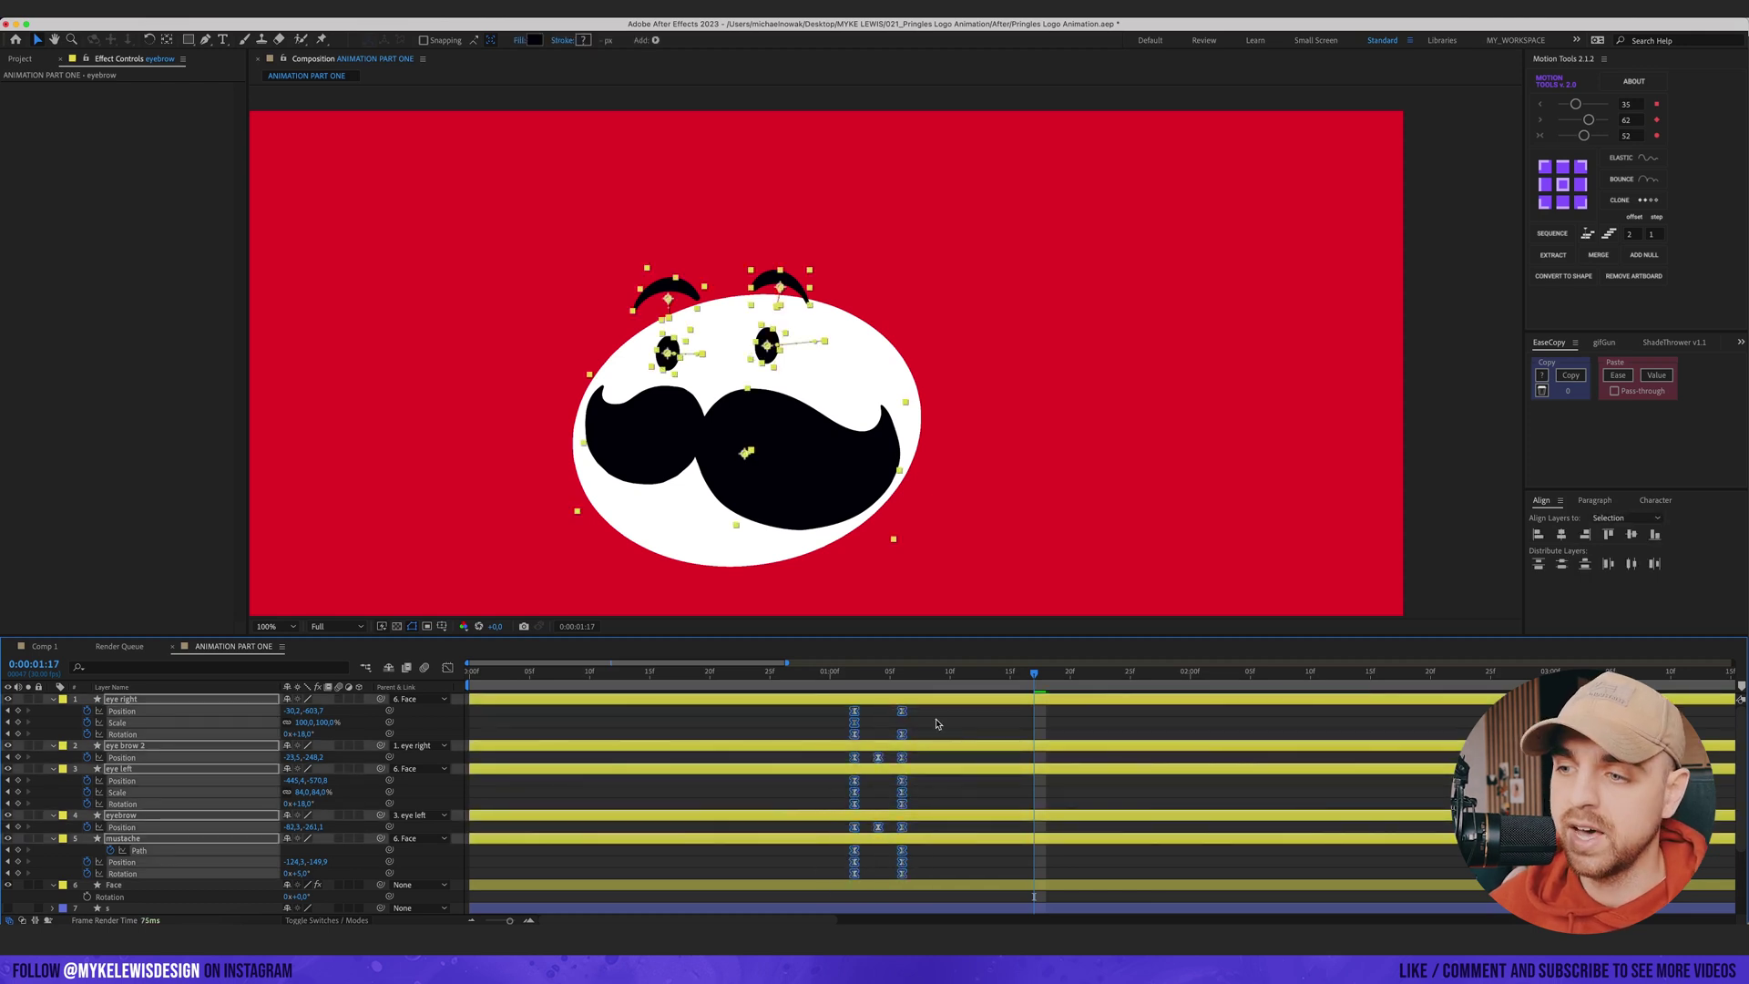
pyautogui.click(936, 722)
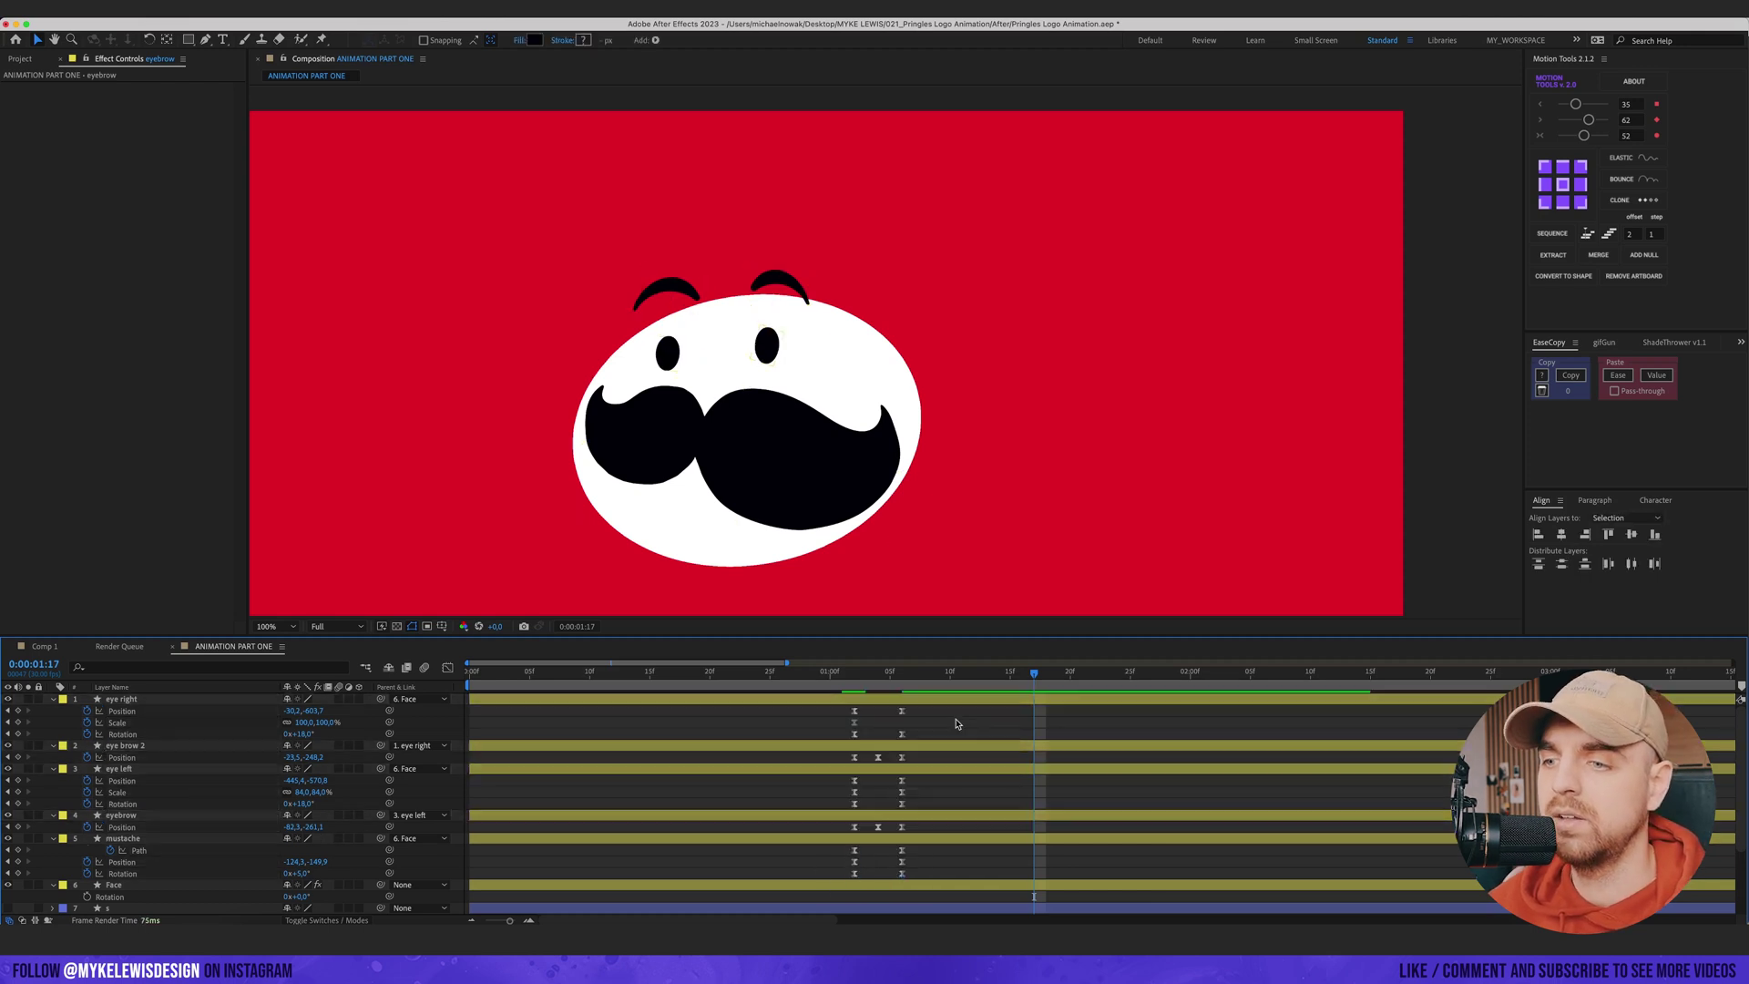
pyautogui.click(853, 672)
pyautogui.press('space')
# - Stretch all eye, eyebrow and mustache keyframes proportionally so the last ones land at 0:00:01:12
pyautogui.moveTo(938, 705); pyautogui.dragTo(828, 877)
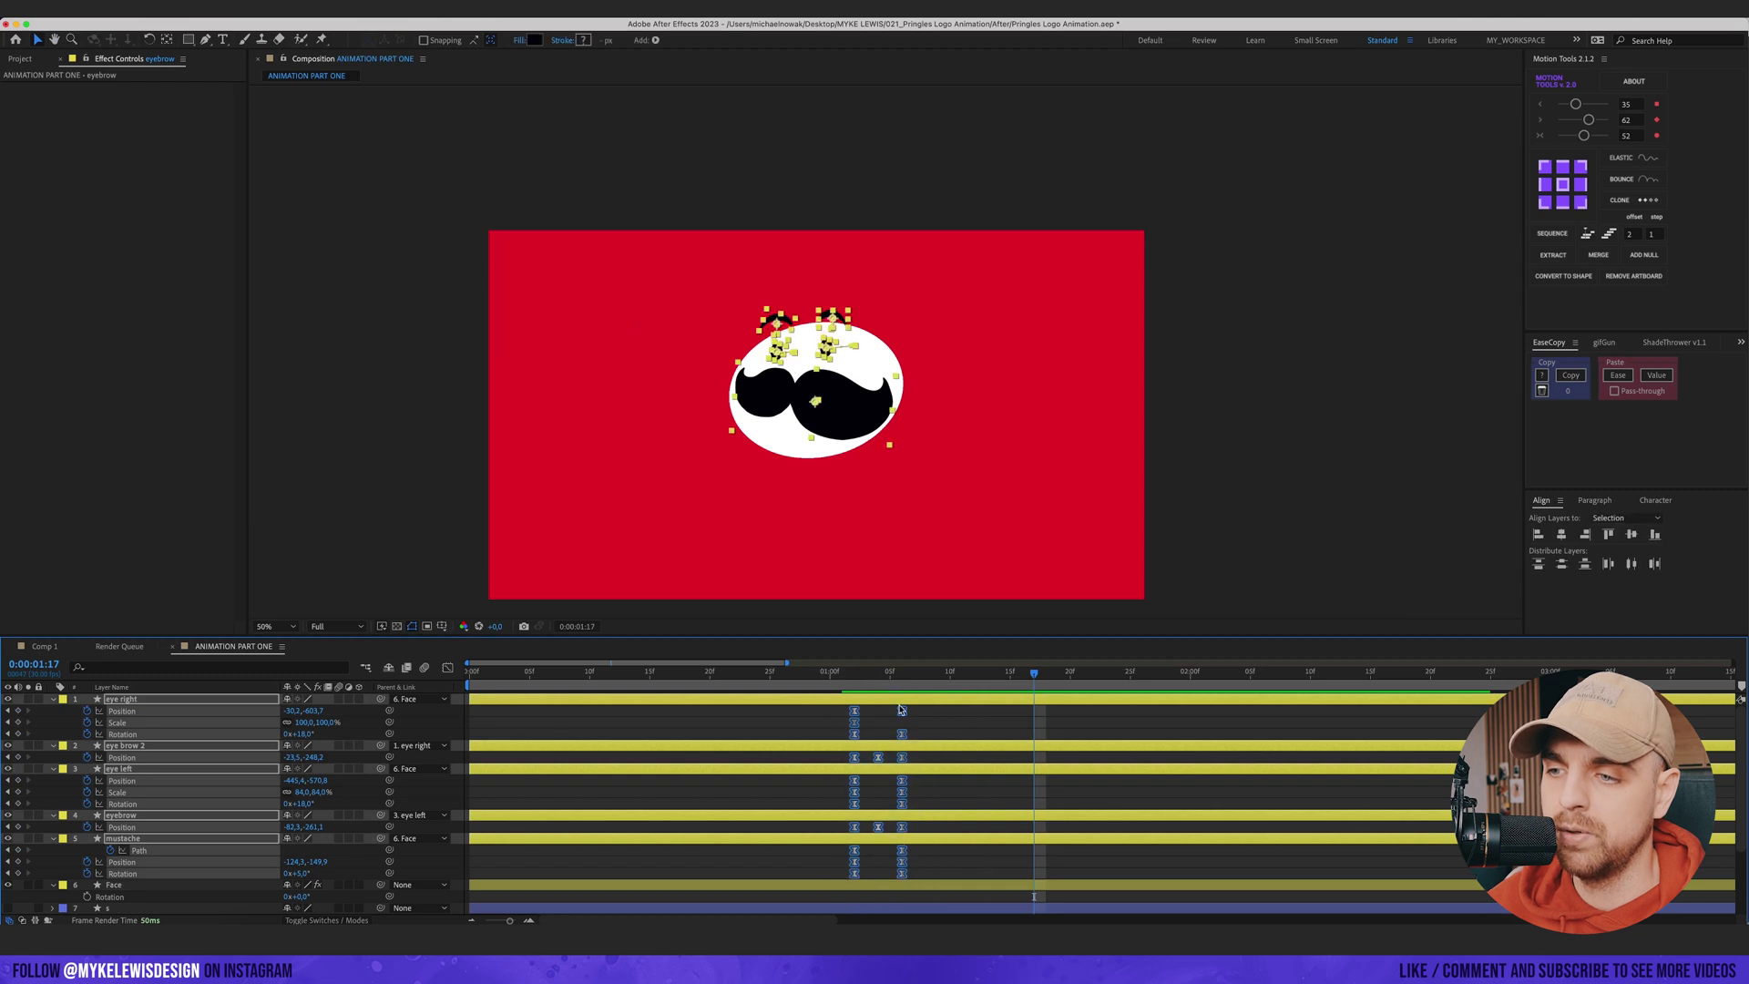
pyautogui.moveTo(900, 710); pyautogui.dragTo(972, 709)
# - Adjust the placement of the eyes on the face at 0:00:01:12
pyautogui.click(169, 770)
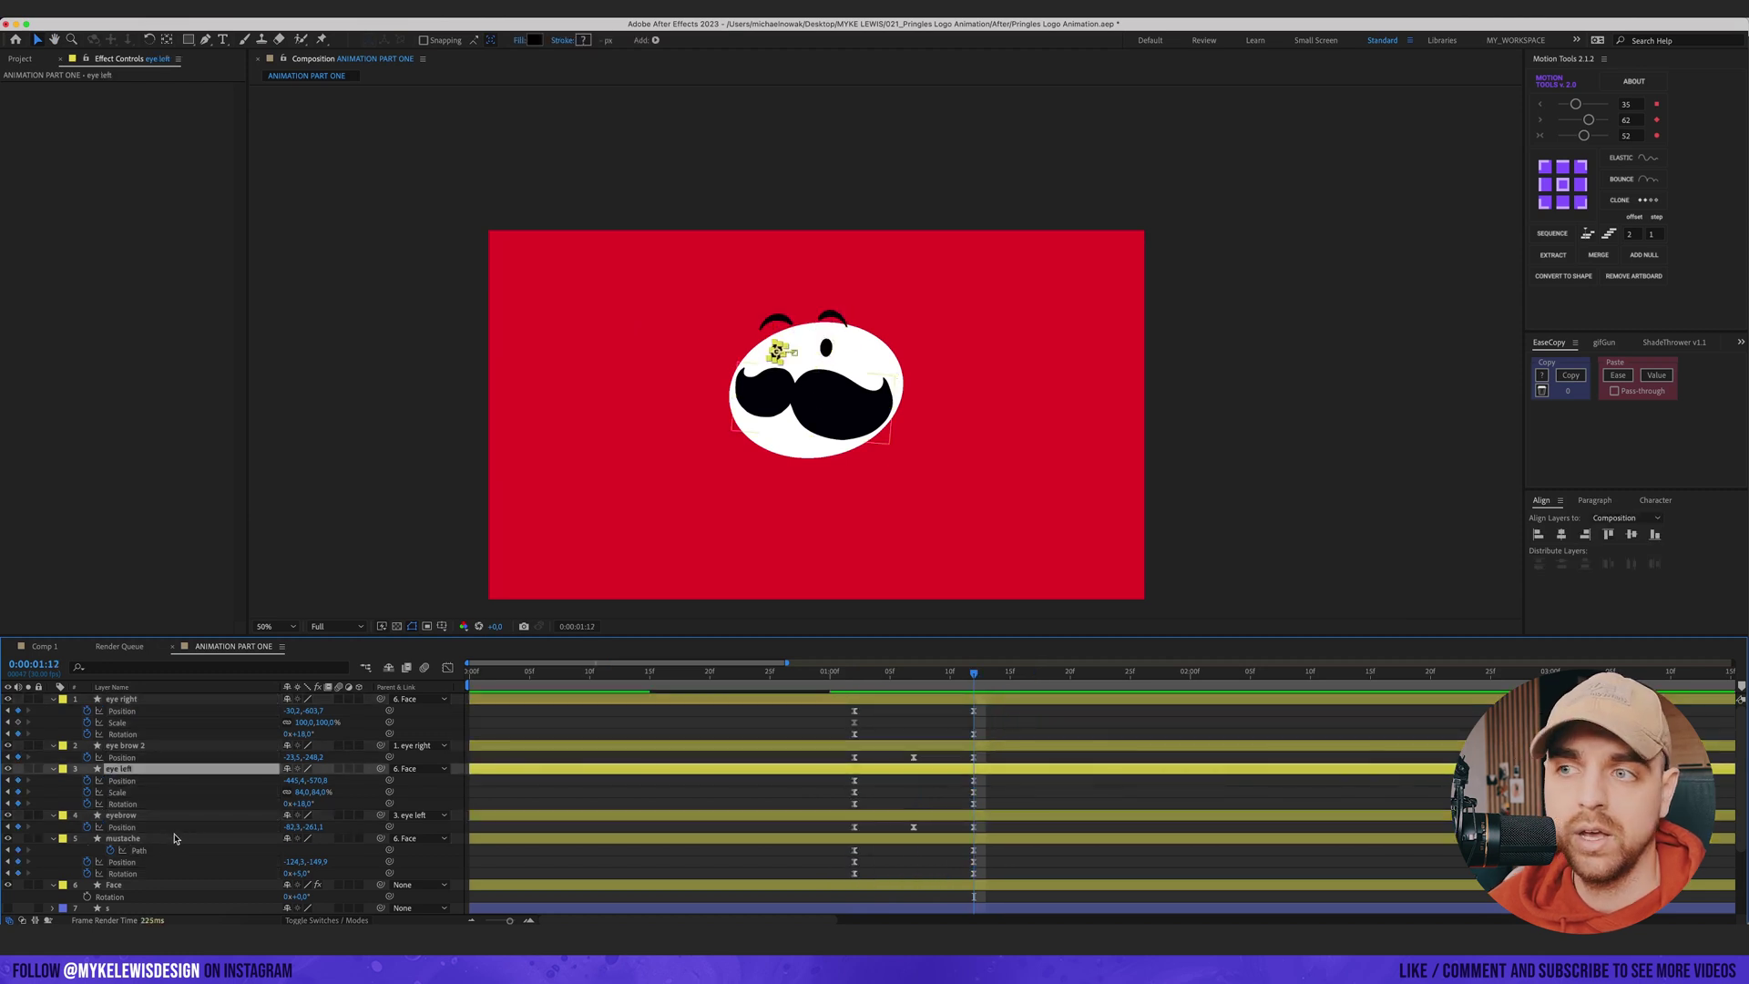
pyautogui.press('.')
pyautogui.click(778, 353)
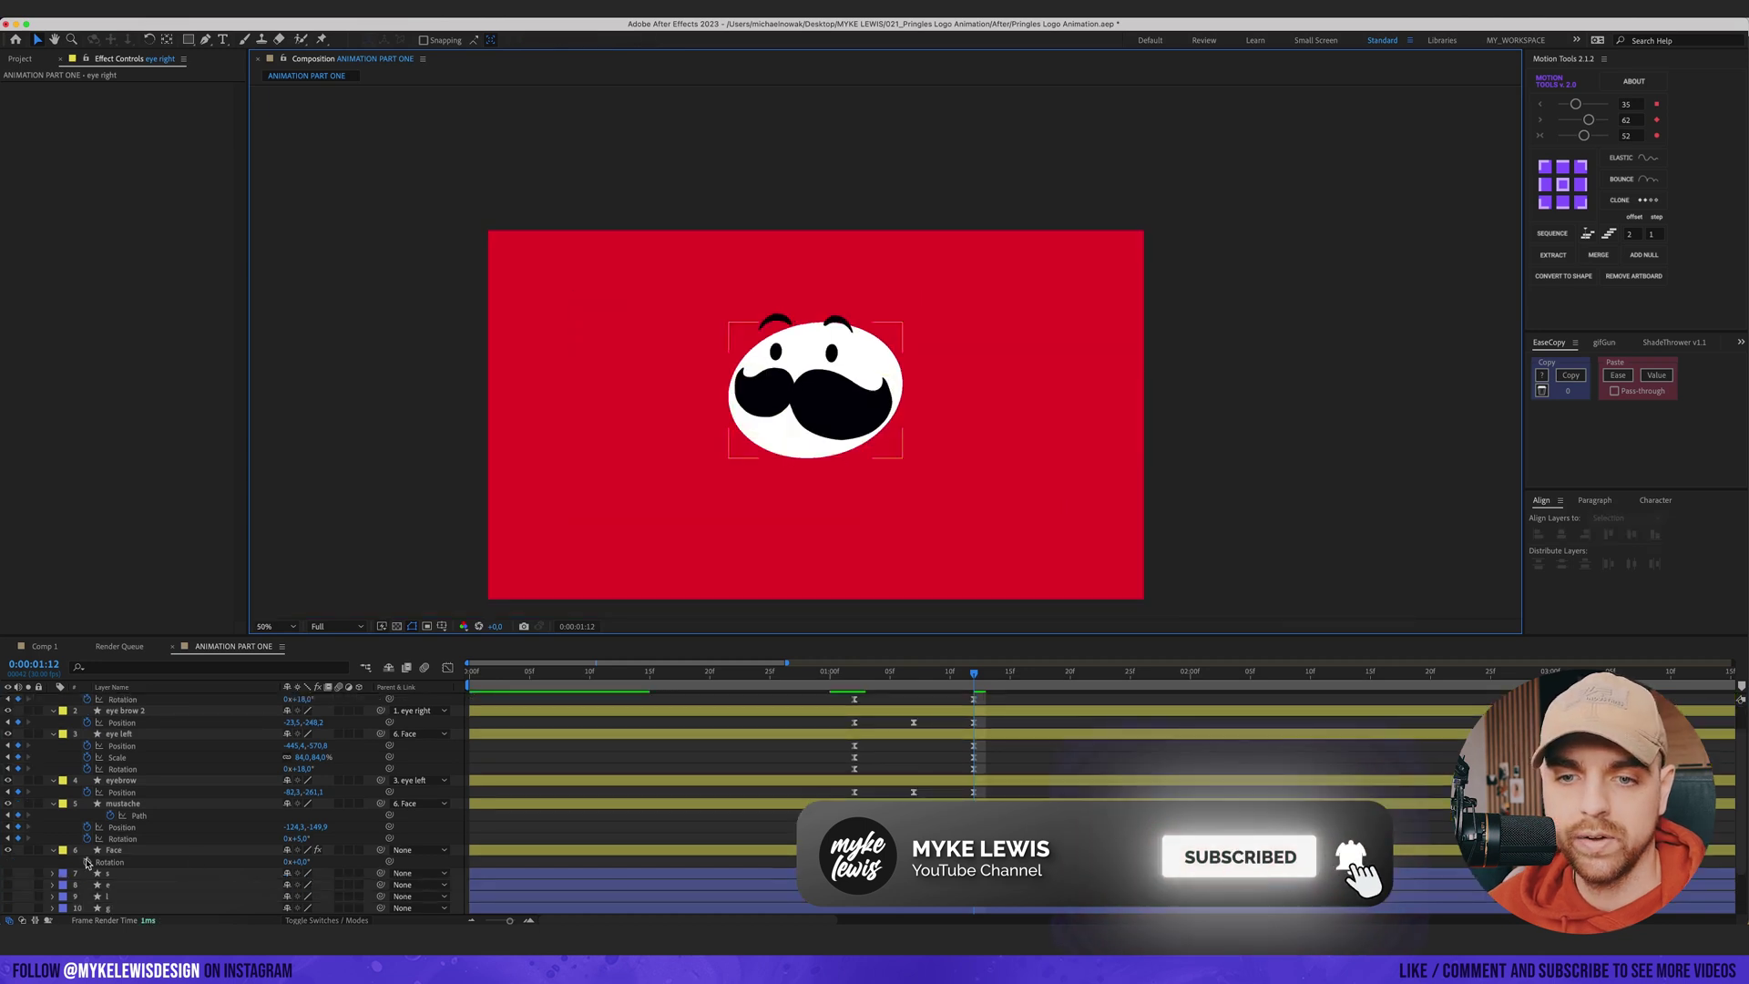
# - Animate the Face layer's Rotation from 0° at 0:00:01:02 to 20° at 0:00:01:12
pyautogui.click(88, 860)
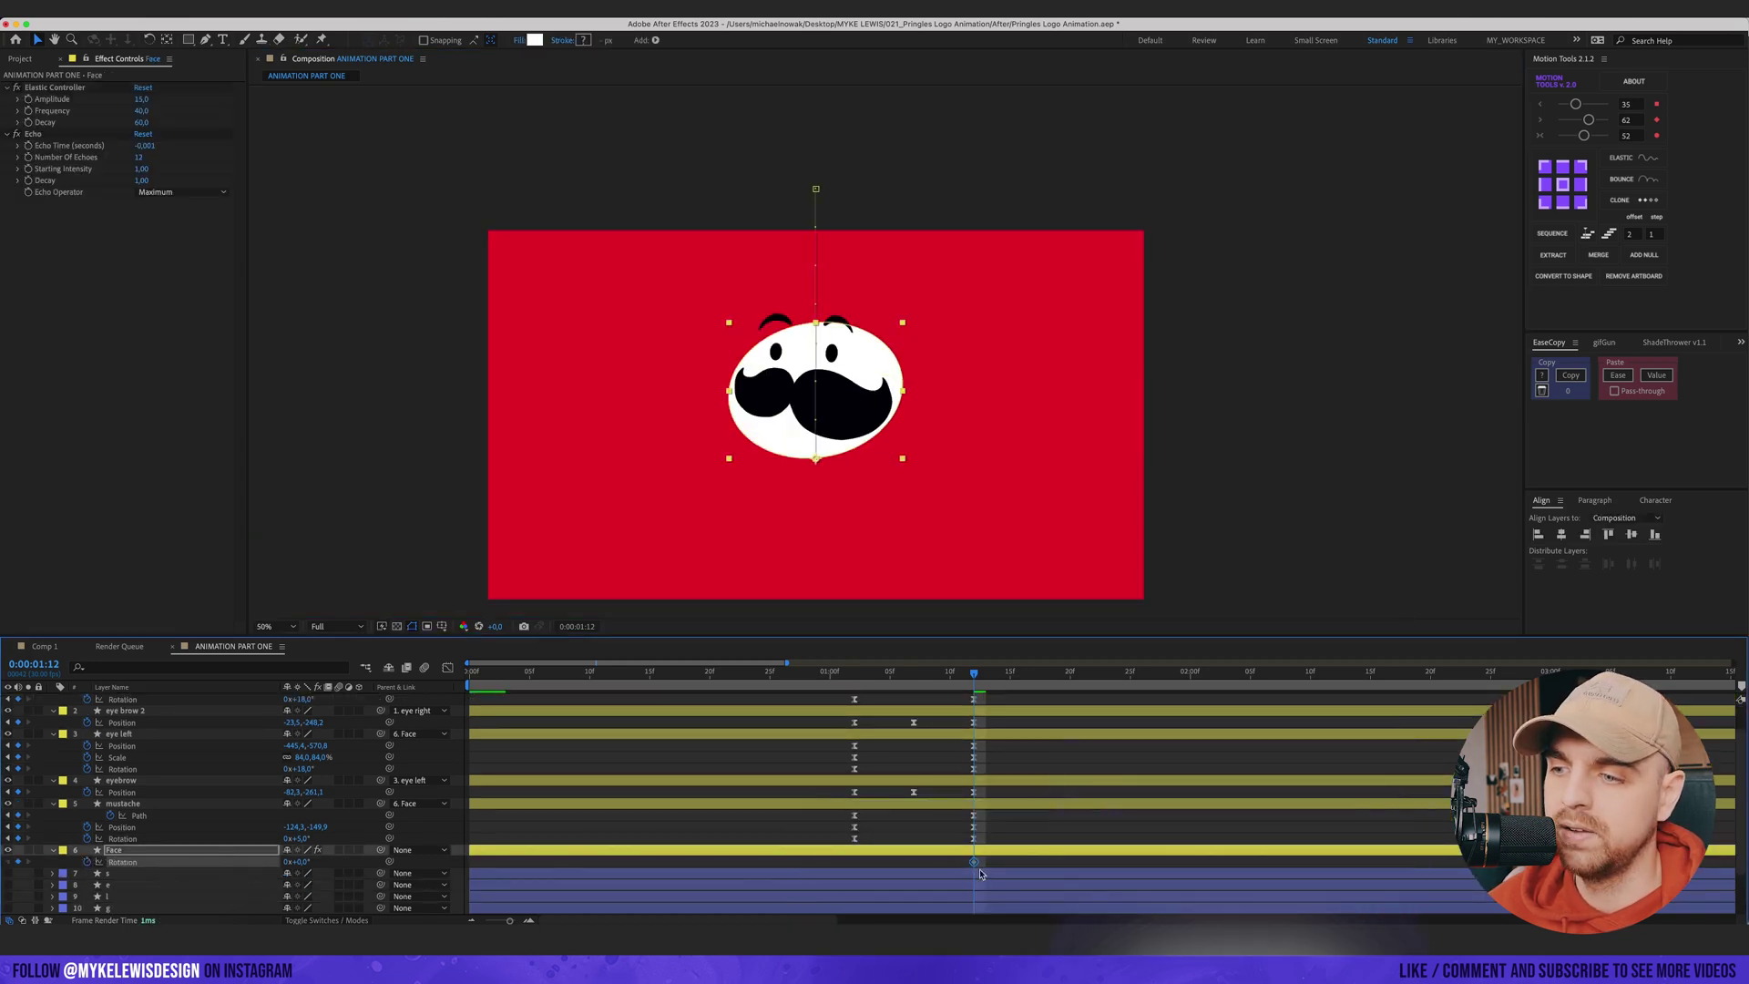
pyautogui.moveTo(1096, 674); pyautogui.dragTo(1108, 674)
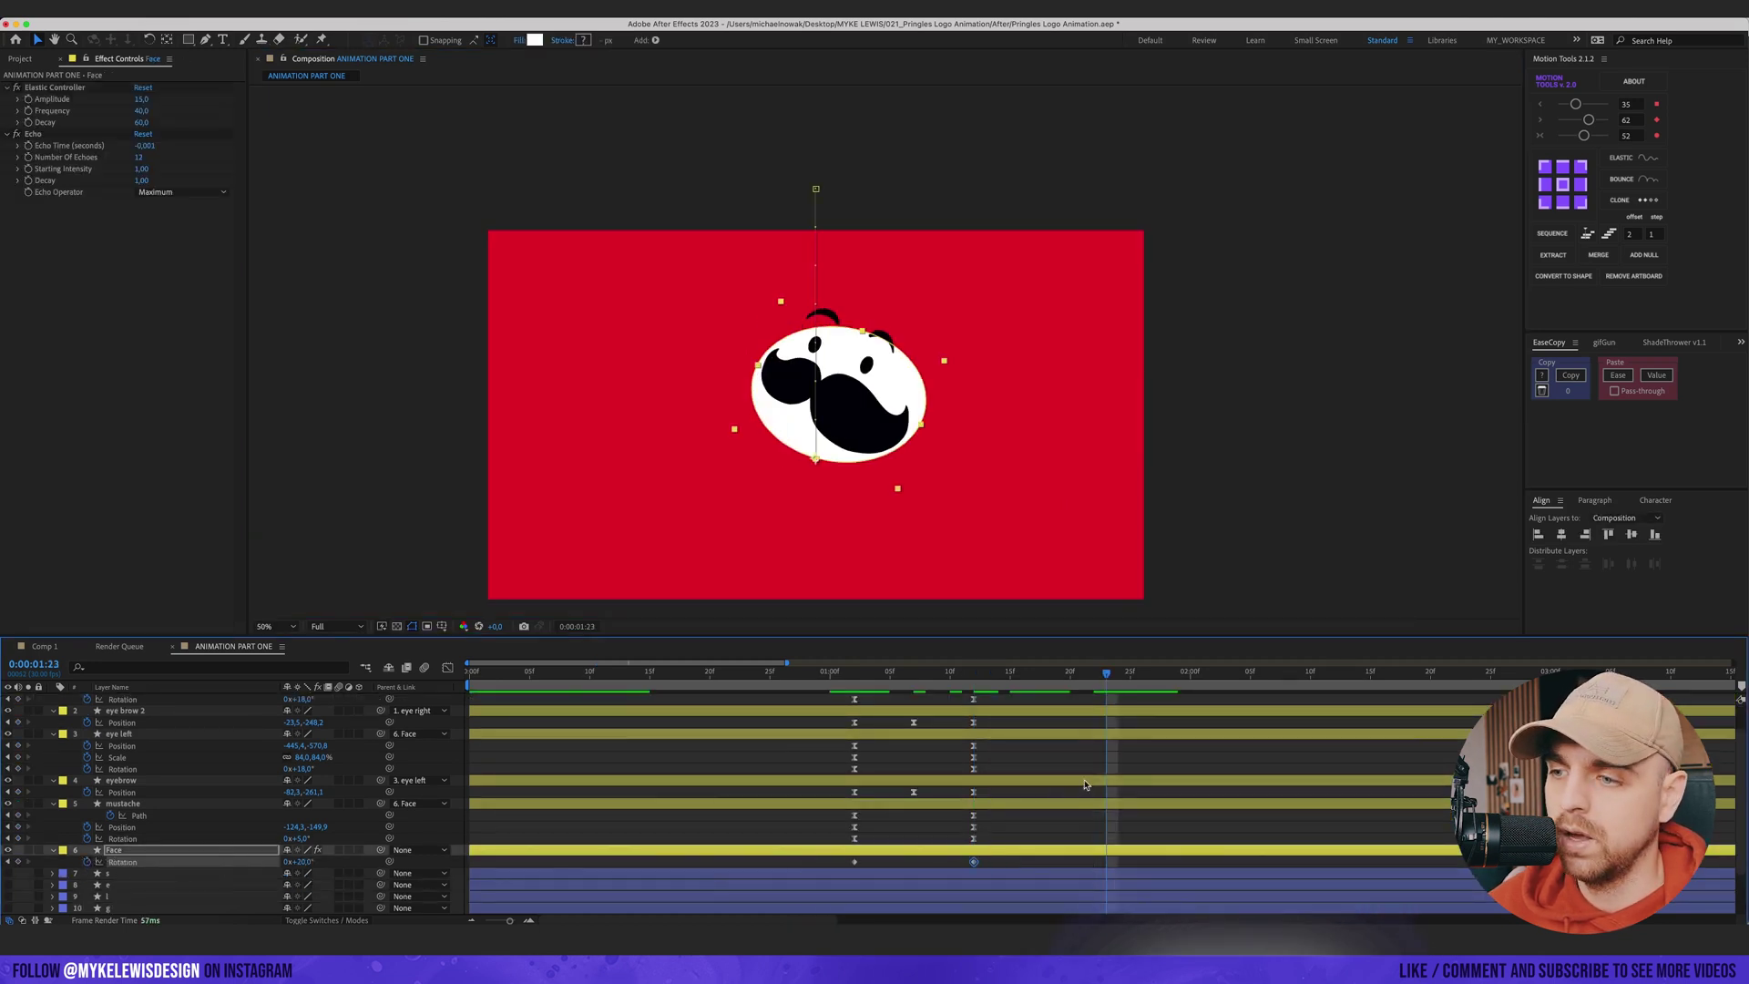
pyautogui.scroll(3, 1083, 797)
pyautogui.press('-')
pyautogui.scroll(2, 1082, 797)
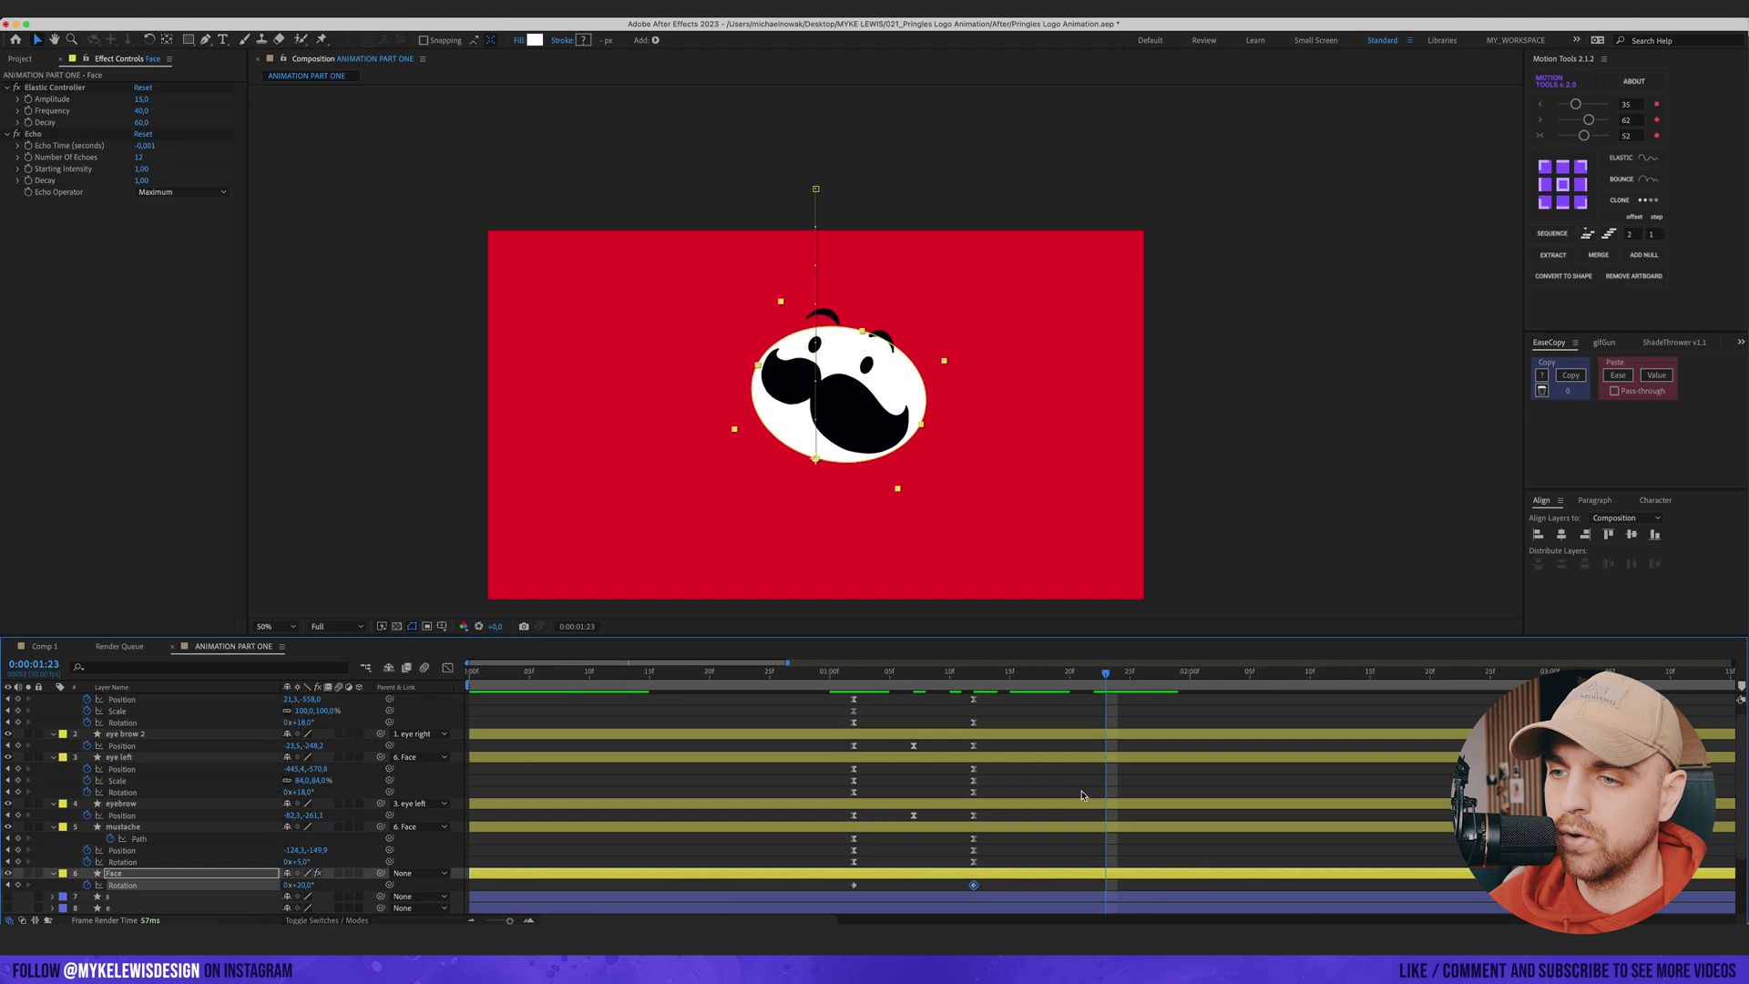
# - Duplicate the face, eye, eyebrow and mustache keyframes for a return turn, with the turned pose at 0:00:01:15 and the original pose at 0:00:01:25
pyautogui.moveTo(874, 707); pyautogui.dragTo(845, 809)
pyautogui.press('super+c')
pyautogui.press('super+v')
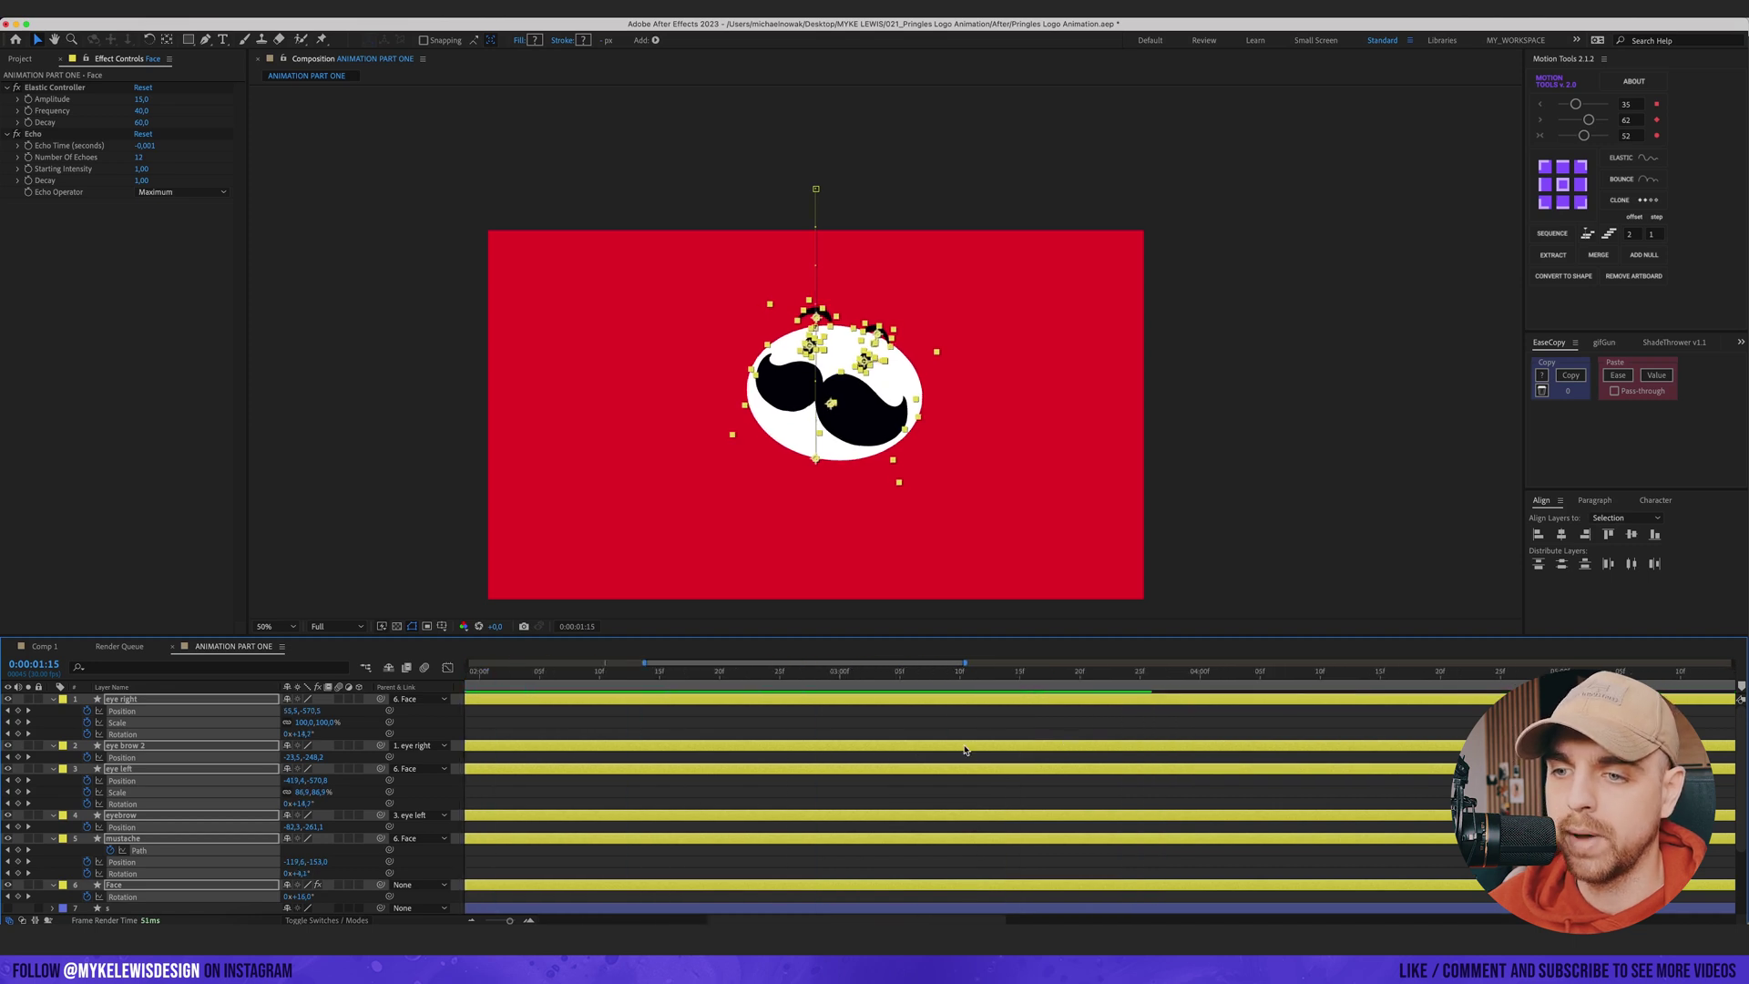
pyautogui.hscroll(-8, 965, 750)
pyautogui.hscroll(2, 965, 750)
pyautogui.moveTo(805, 706); pyautogui.dragTo(776, 831)
pyautogui.press('super+c')
pyautogui.press('super+v')
pyautogui.press('super+c')
pyautogui.press('super+v')
pyautogui.press('super+c')
pyautogui.press('super+v')
pyautogui.press('super+c')
pyautogui.press('super+v')
pyautogui.moveTo(797, 846); pyautogui.dragTo(776, 892)
pyautogui.press('super+c')
pyautogui.press('super+v')
# - Shift the return-turn keyframes on all face layers so they span 0:00:01:26 to 0:00:02:06, and preview the motion
pyautogui.click(664, 671)
pyautogui.press('space')
pyautogui.moveTo(992, 705); pyautogui.dragTo(939, 712)
pyautogui.click(649, 671)
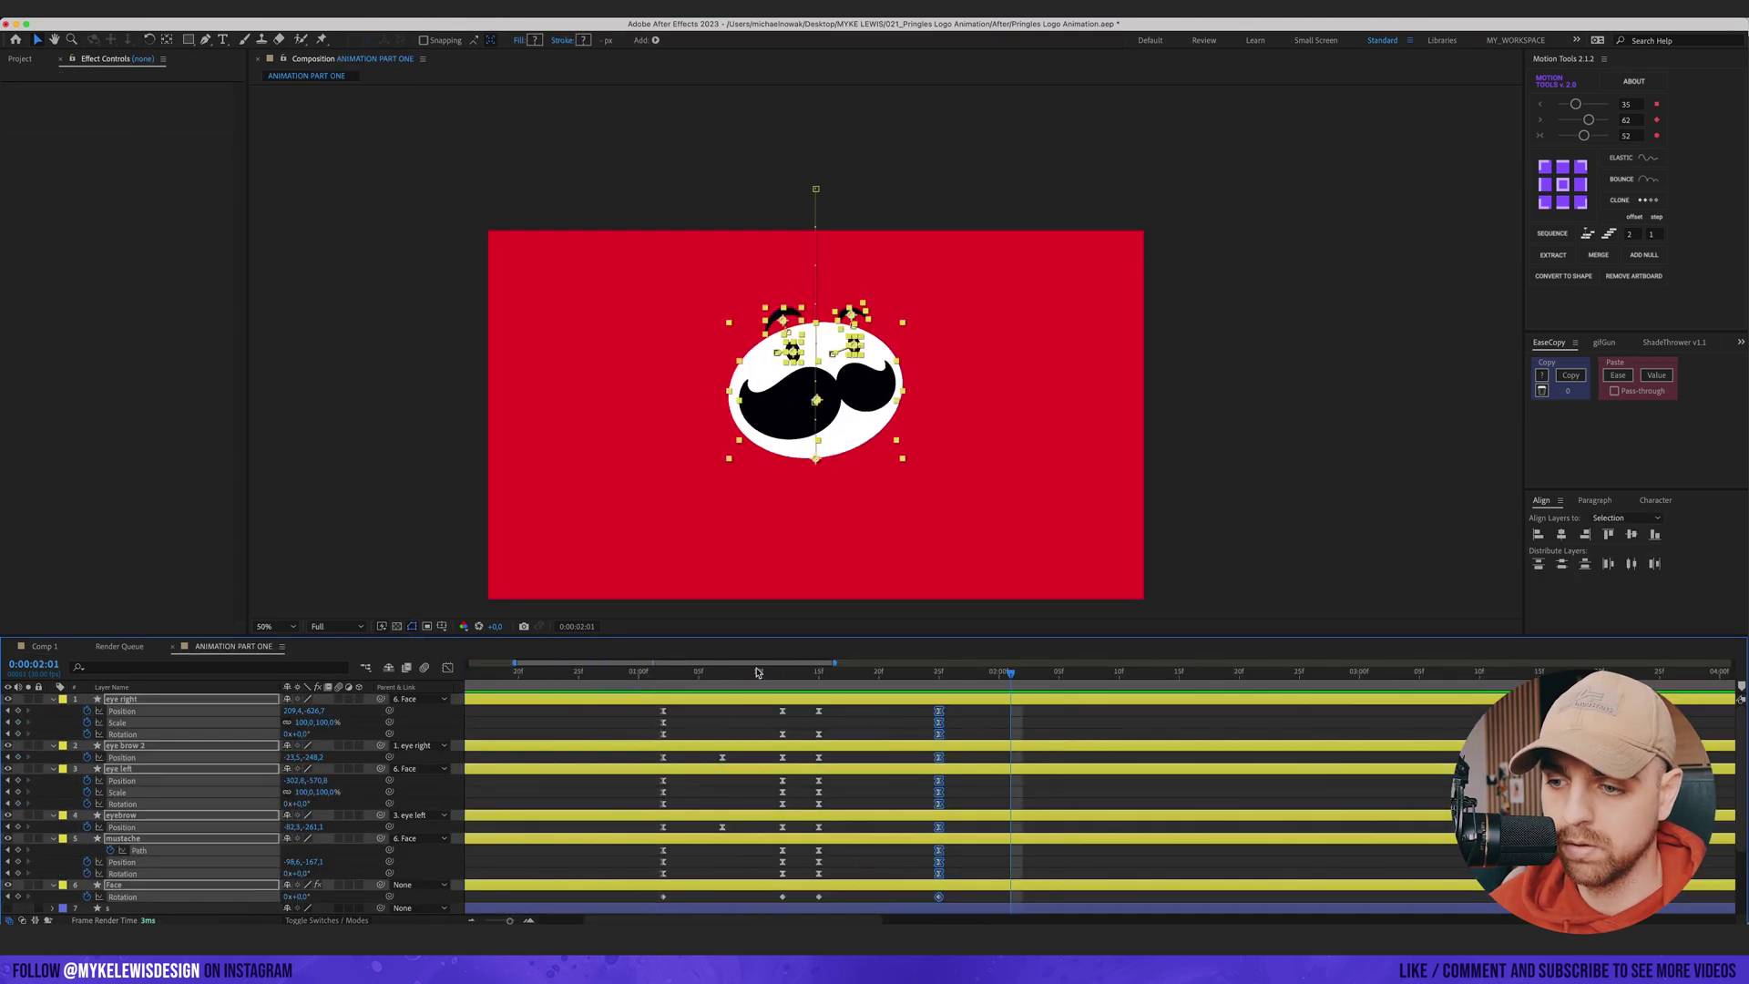
pyautogui.press('space')
pyautogui.moveTo(833, 703); pyautogui.dragTo(951, 713)
pyautogui.click(640, 671)
pyautogui.press('space')
pyautogui.press('space')
pyautogui.press('space')
# - Copy the 0:00:01:07 Position keyframe of each eyebrow to 0:00:02:01
pyautogui.moveTo(736, 753); pyautogui.dragTo(703, 767)
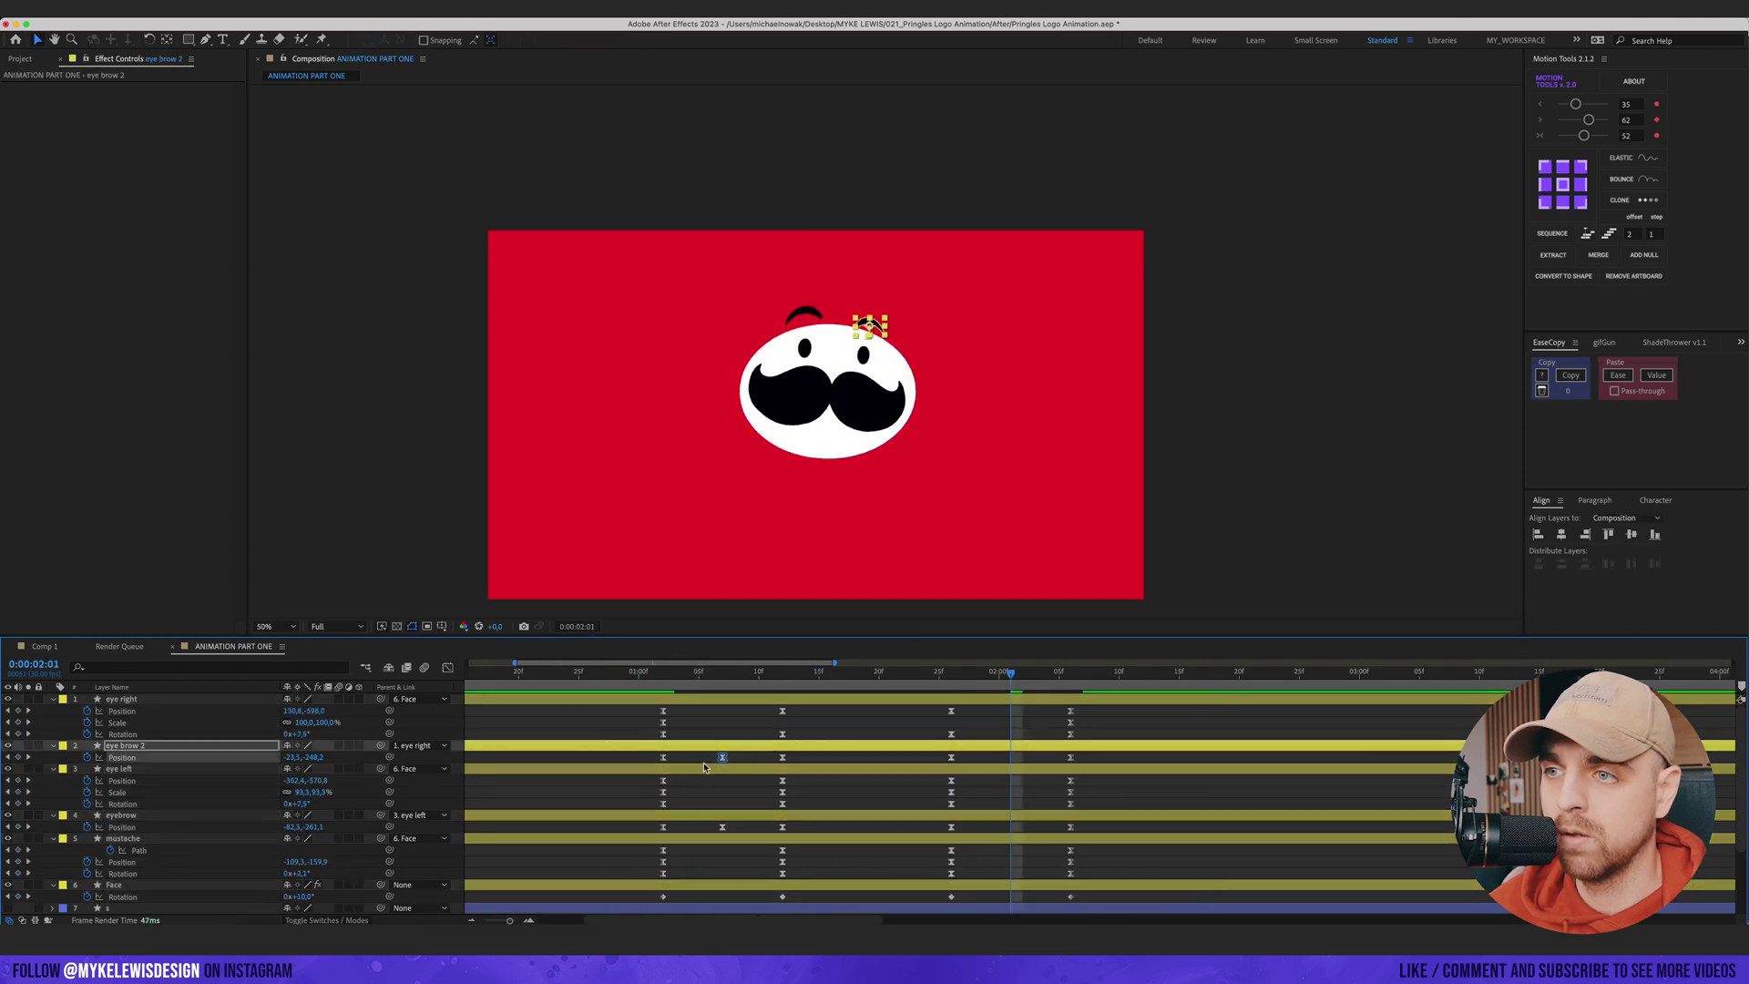
pyautogui.press('super+c')
pyautogui.press('super+v')
pyautogui.click(723, 826)
pyautogui.press('super+c')
pyautogui.press('super+v')
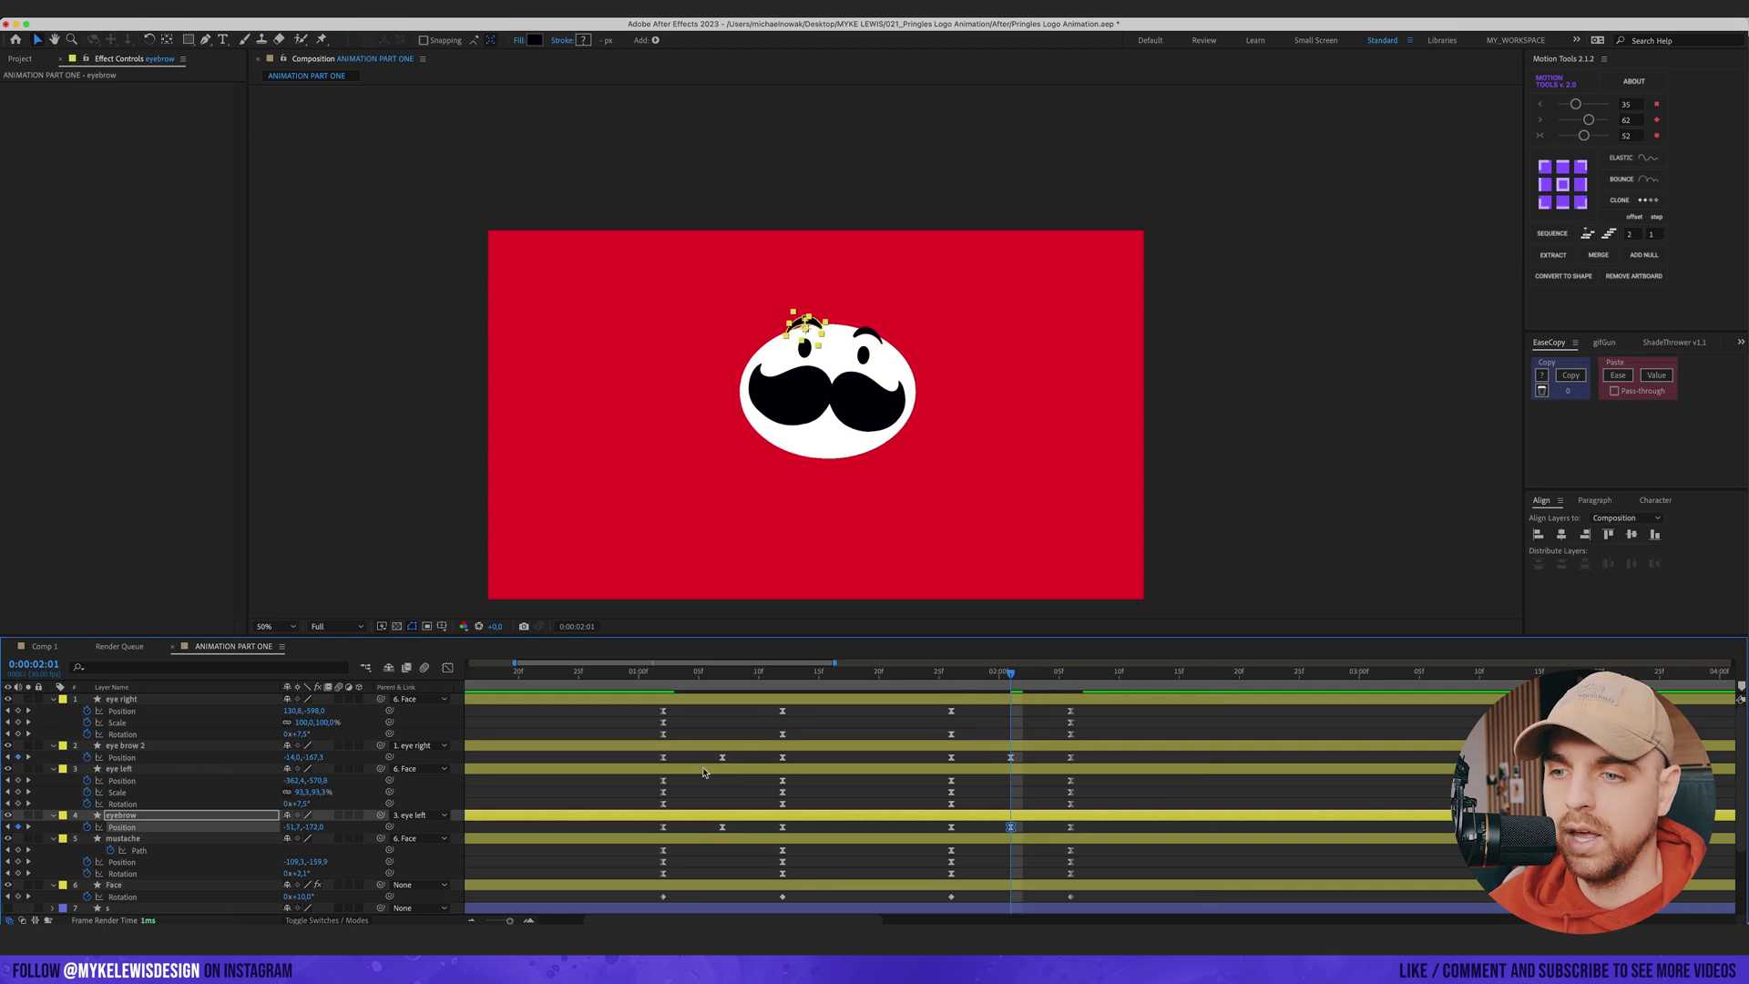
# - Convert all Position keyframes of both eyebrows from eased to linear
pyautogui.click(86, 758)
pyautogui.press('super+z')
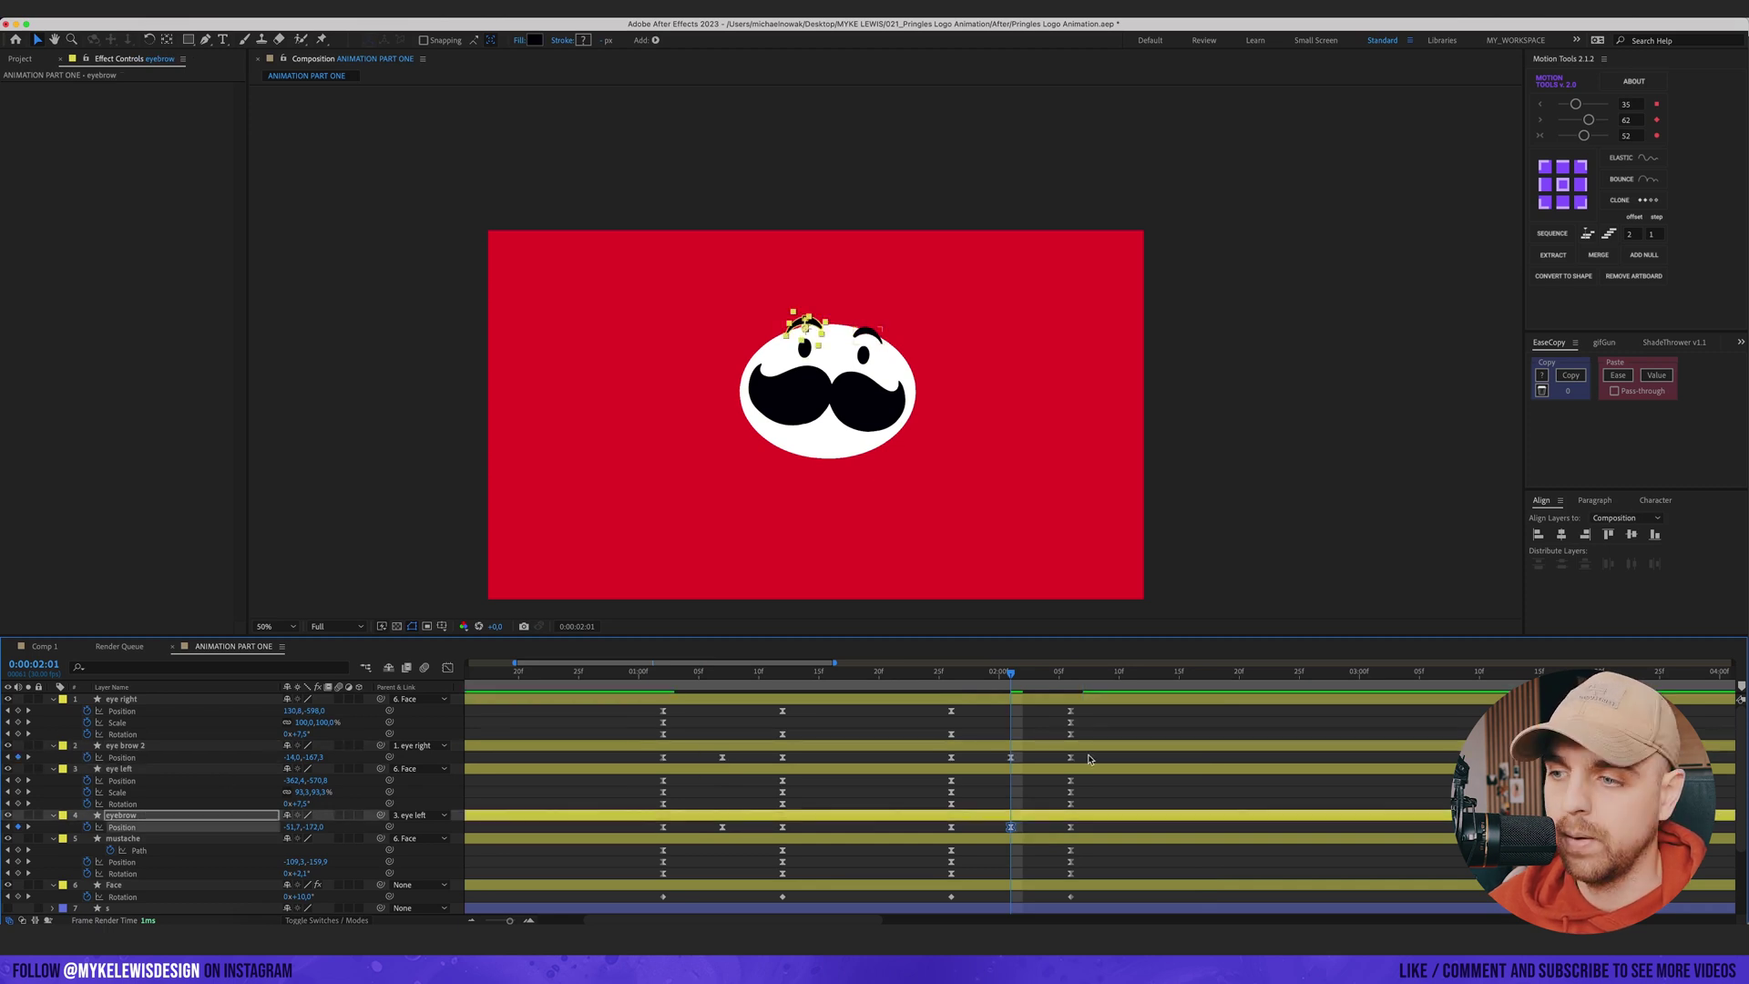
pyautogui.moveTo(1088, 755); pyautogui.dragTo(636, 764)
pyautogui.keyDown('super'); pyautogui.click(663, 758); pyautogui.keyUp('super')
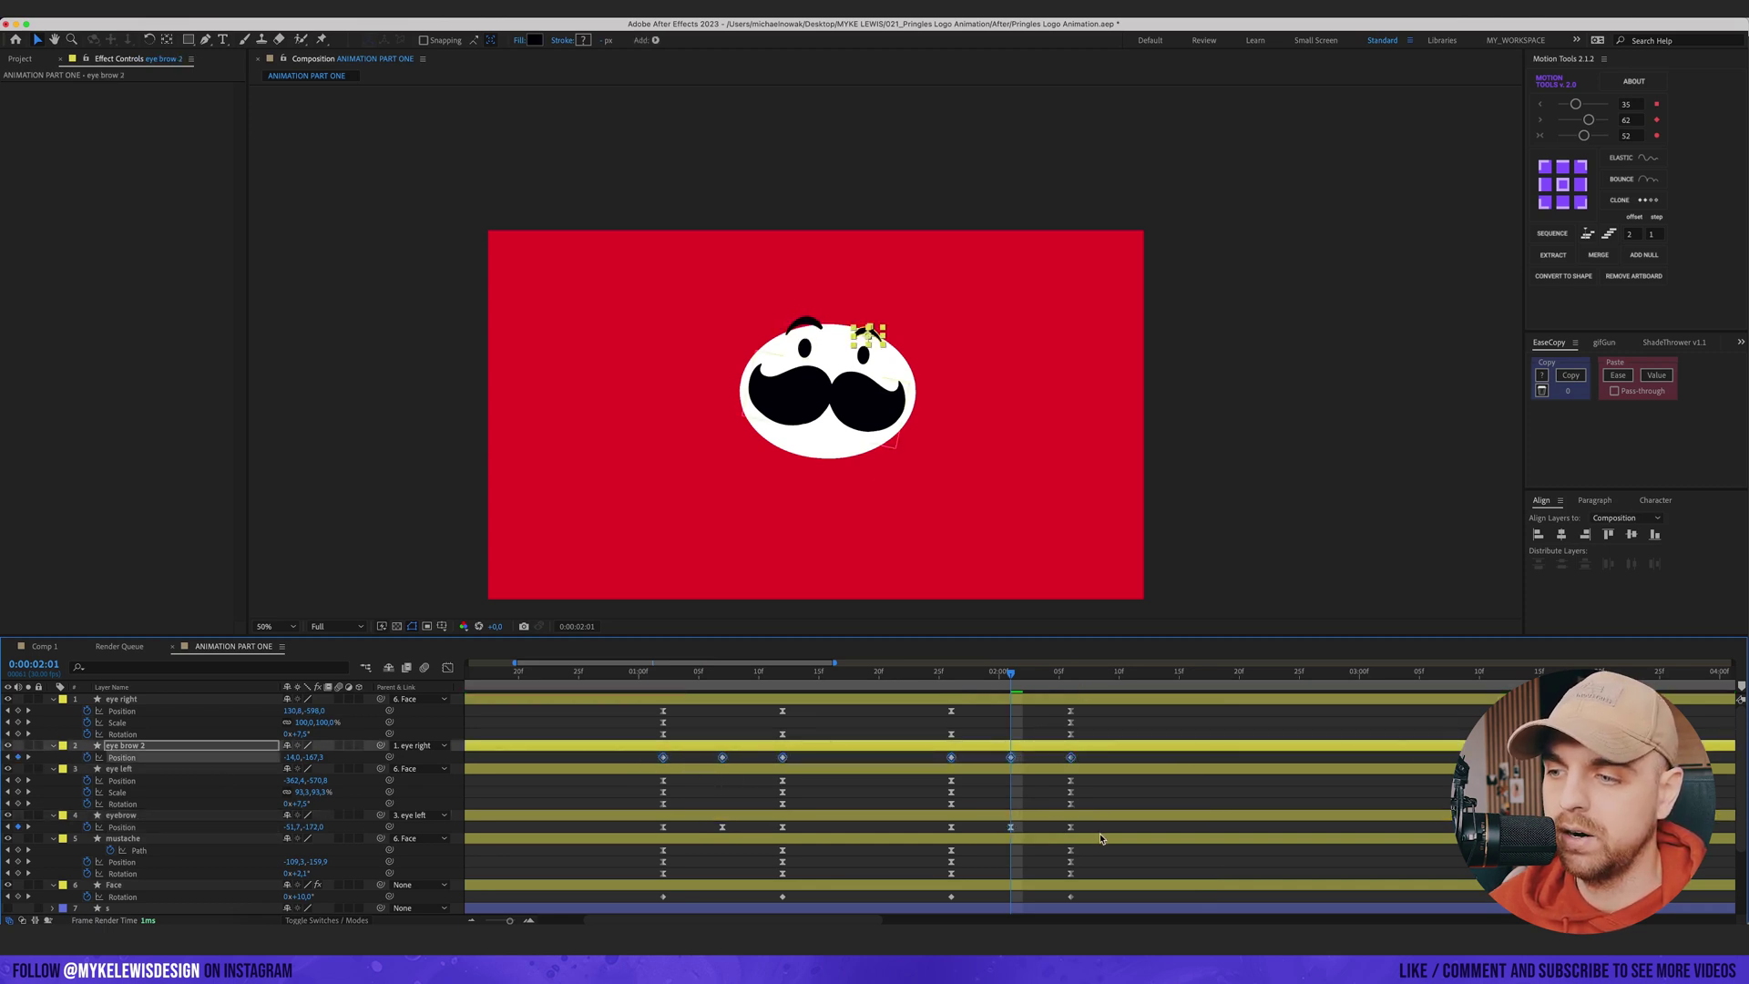
pyautogui.moveTo(1100, 838); pyautogui.dragTo(615, 820)
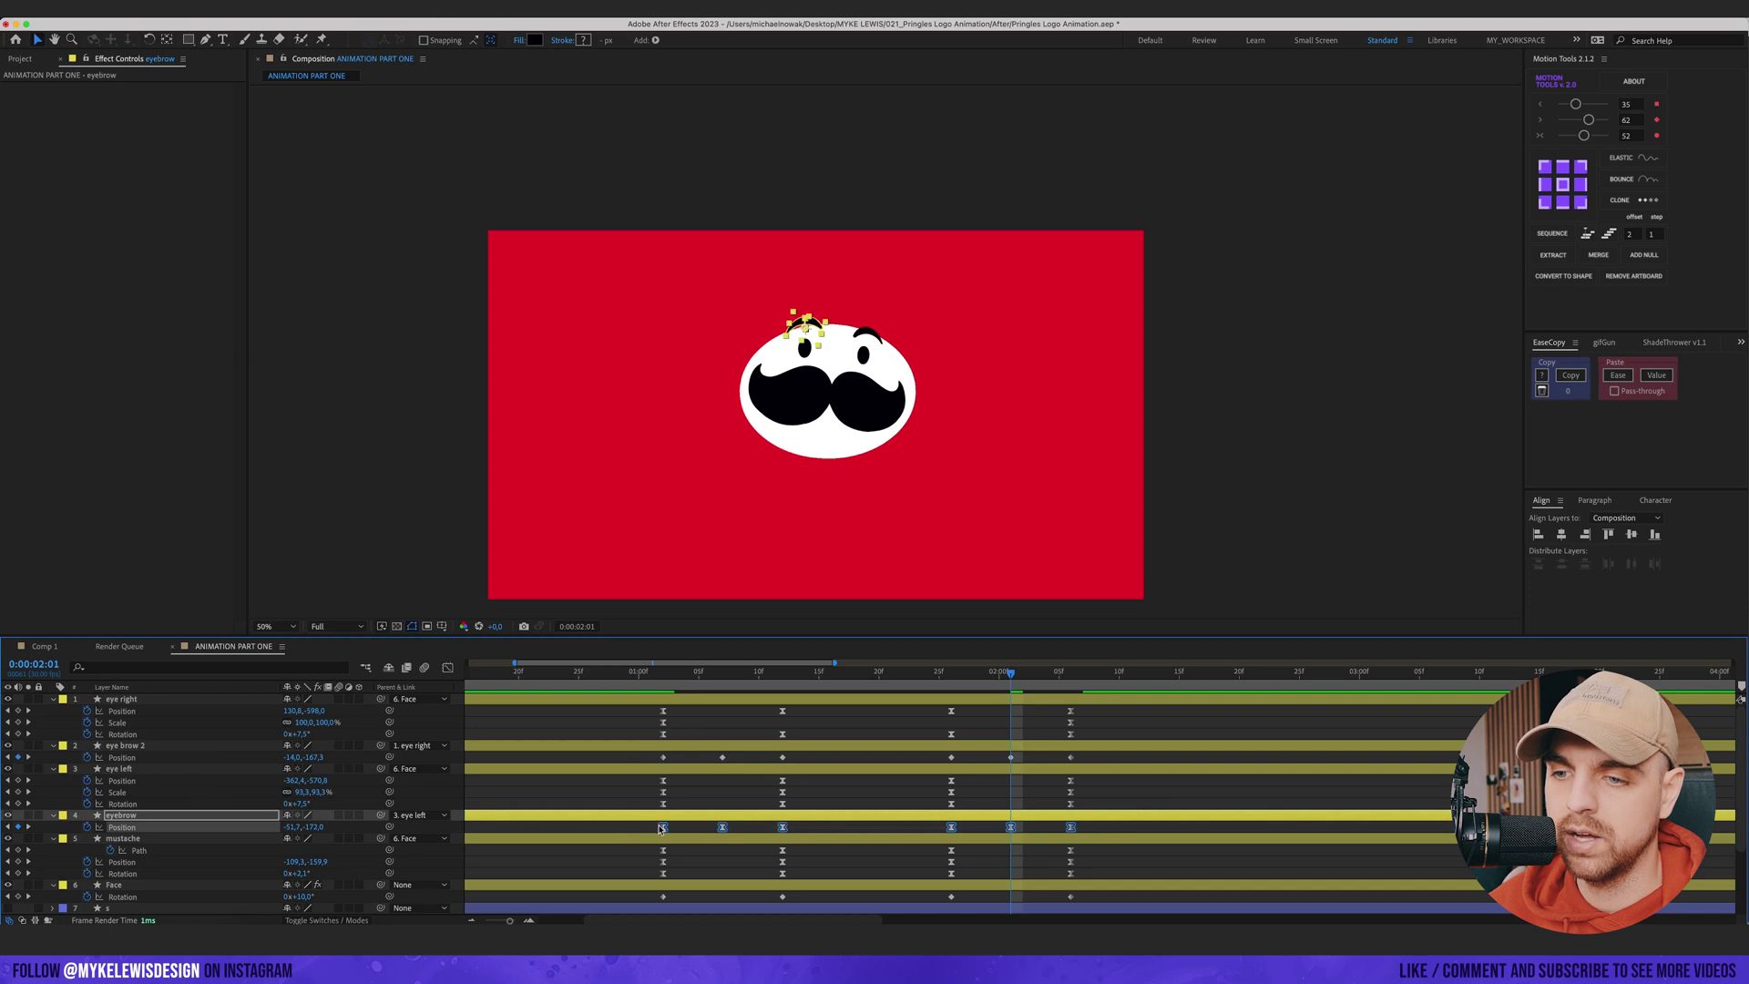
# - Apply the Motion Tools Elastic effect to all Position keyframes of both eyebrows and preview it from 0:00:01:01
pyautogui.click(1091, 759)
pyautogui.moveTo(1091, 755); pyautogui.dragTo(646, 766)
pyautogui.moveTo(1090, 839); pyautogui.dragTo(644, 823)
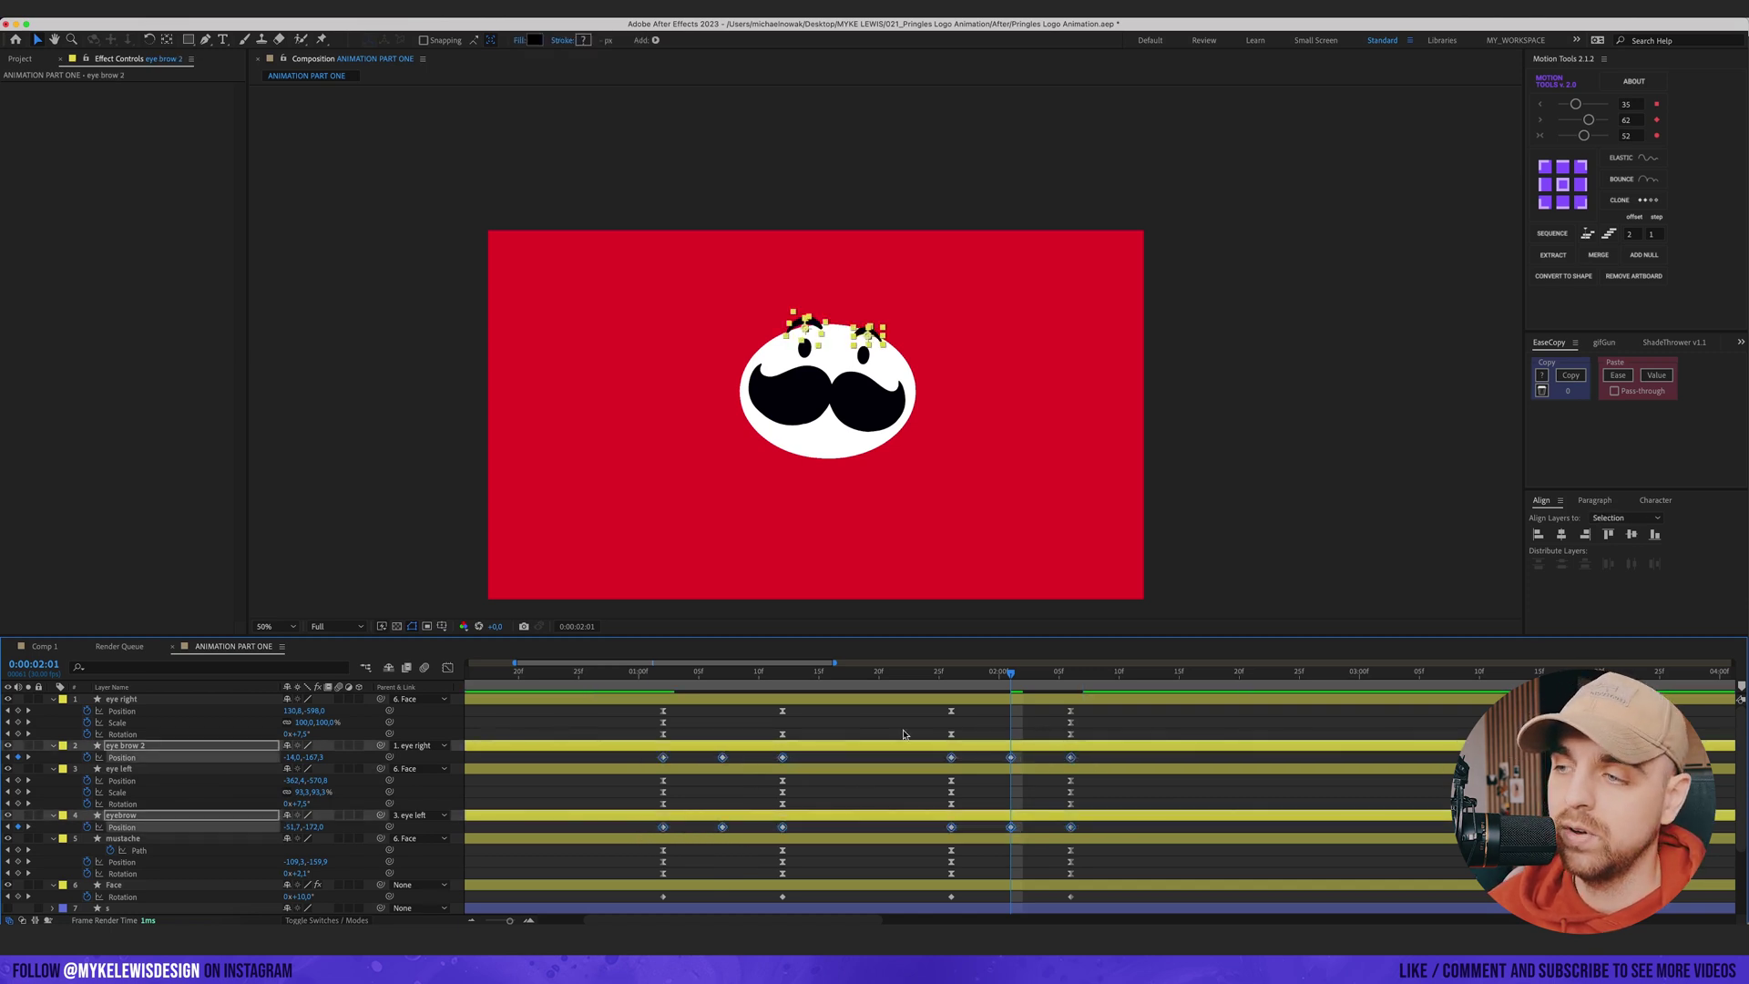
pyautogui.click(1625, 158)
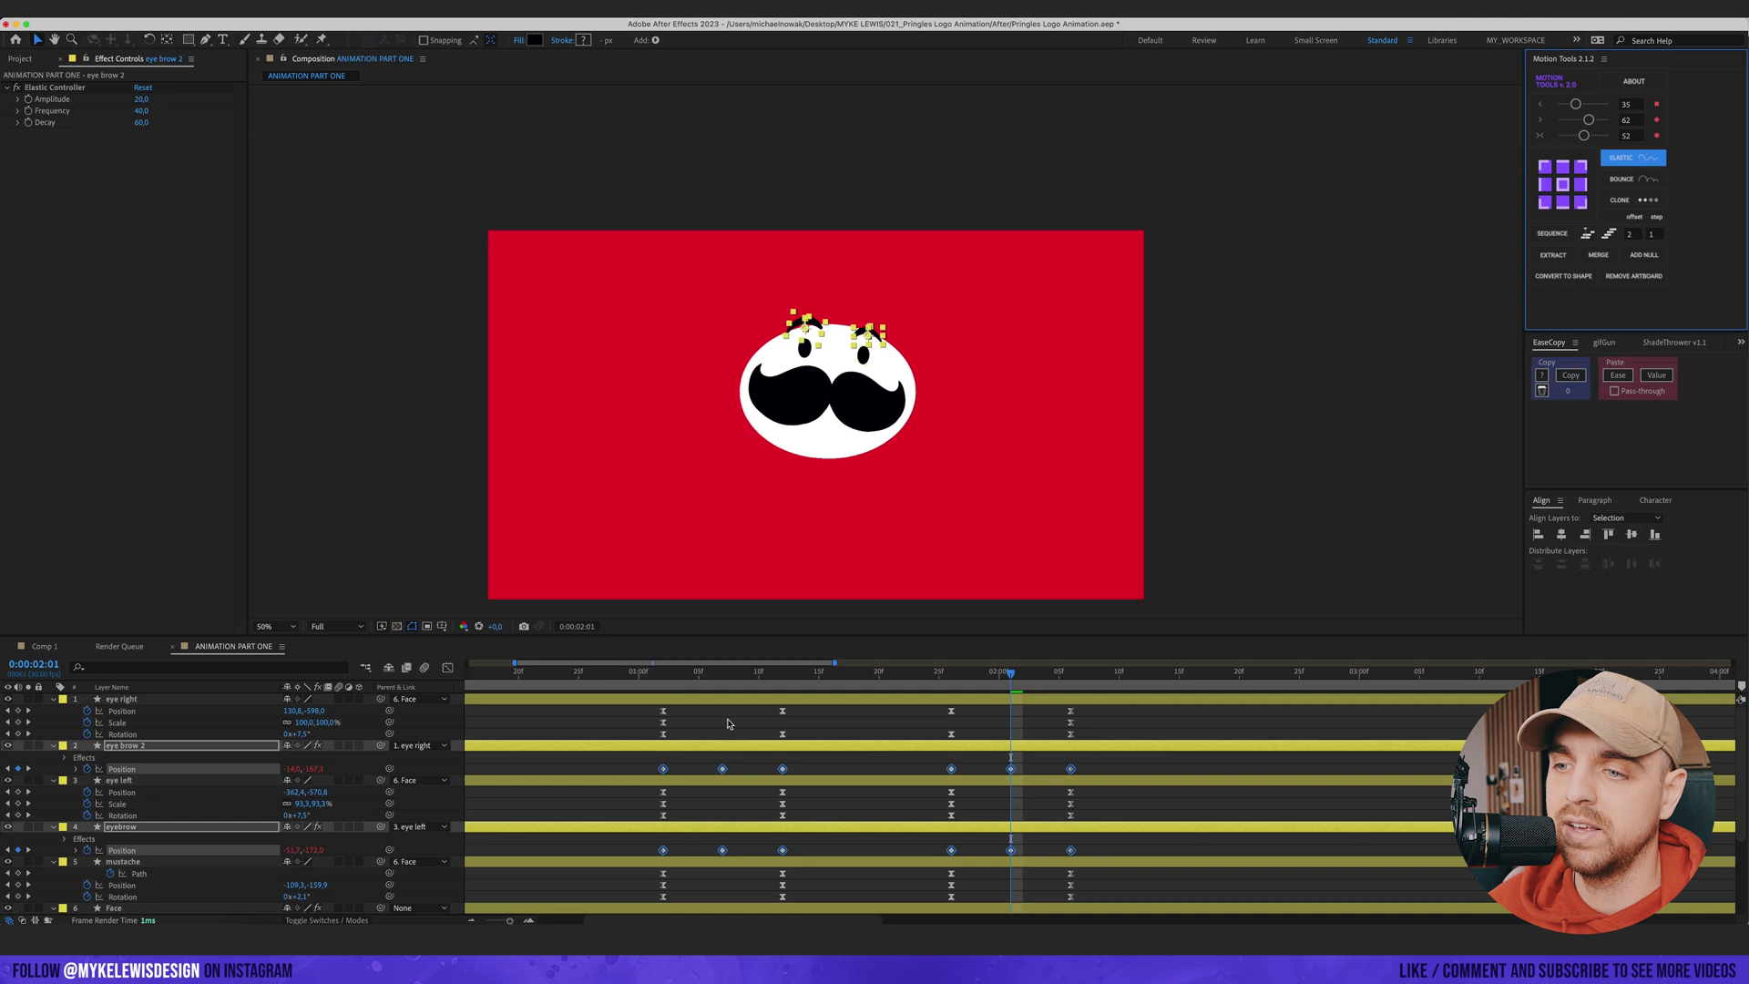
pyautogui.click(735, 671)
pyautogui.click(795, 765)
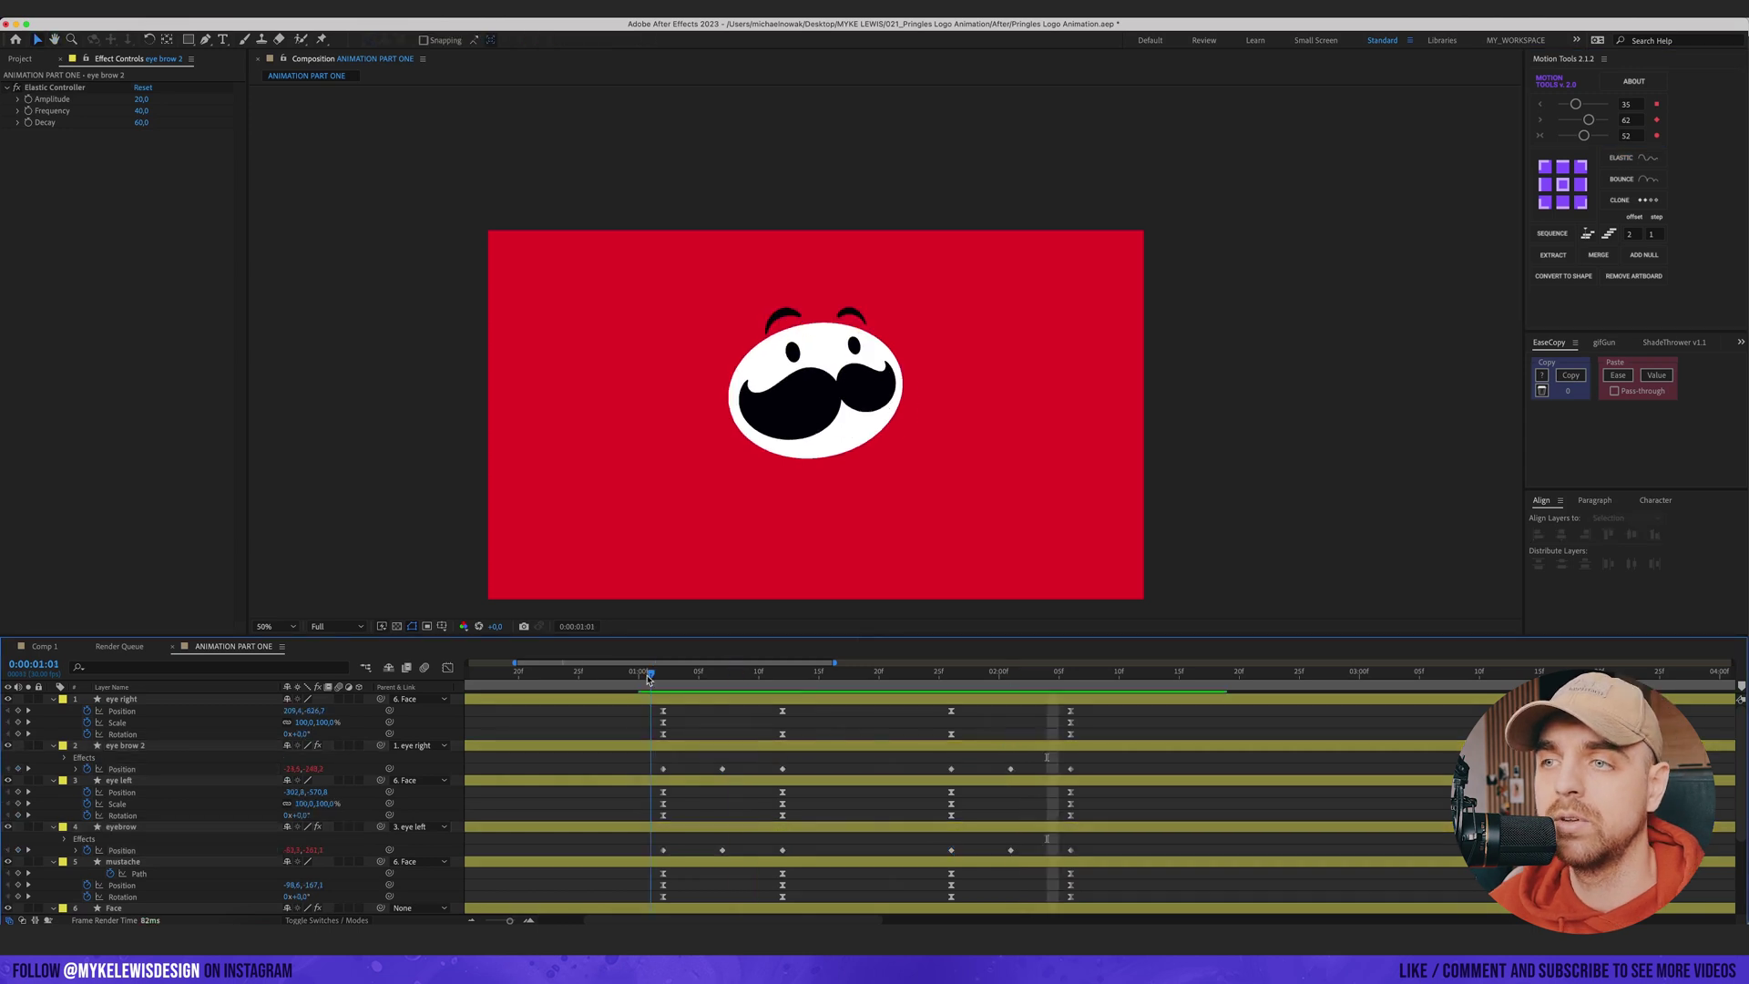
pyautogui.press('space')
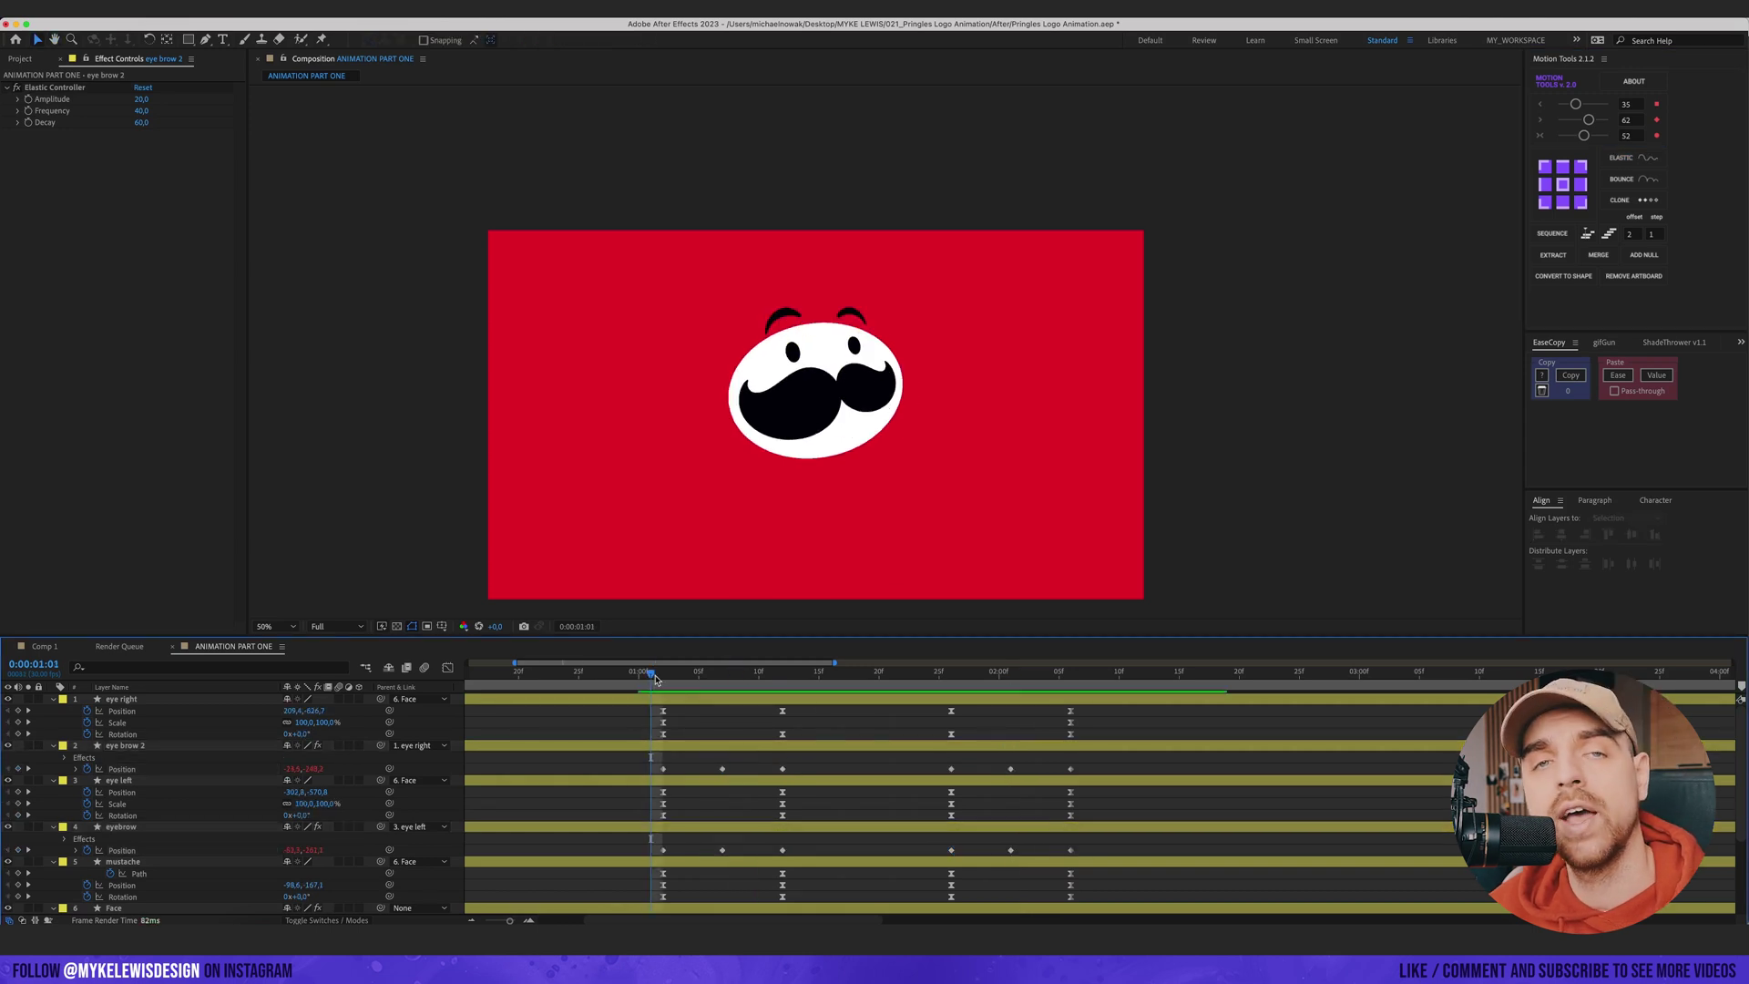
pyautogui.press('space')
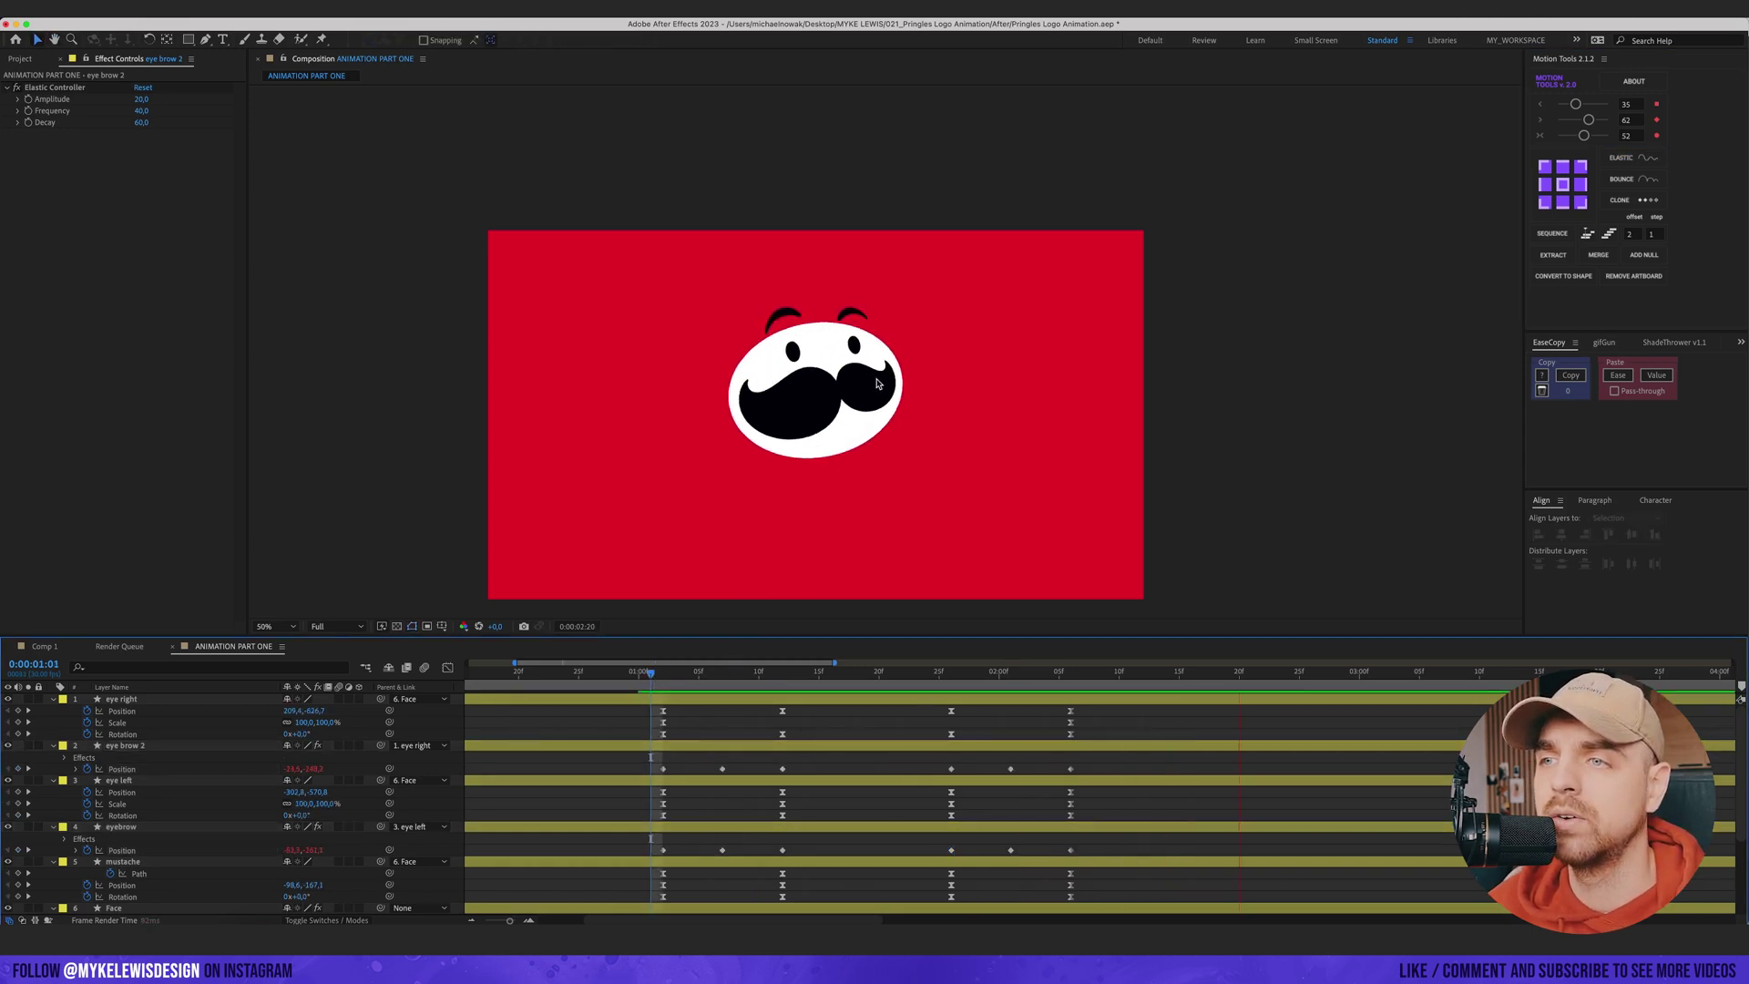
pyautogui.press('space')
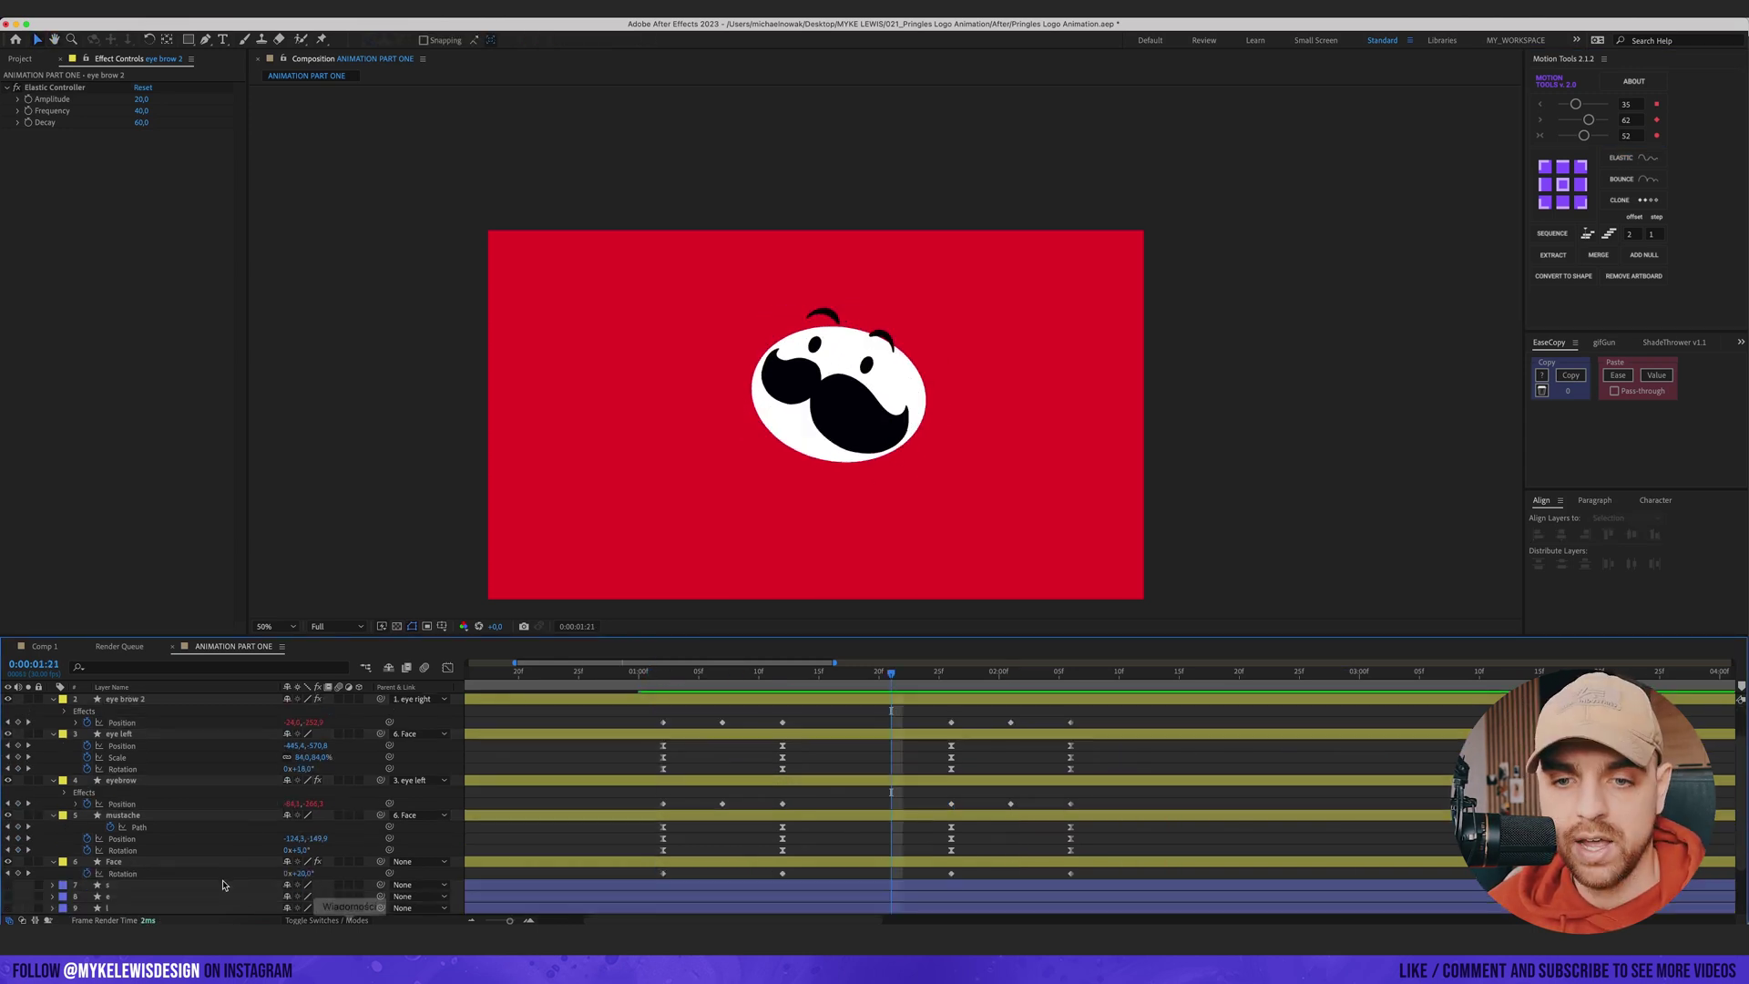
# - Add a Scale keyframe to the Face layer at 0:00:01:02 and squash its height to about 64% at 0:00:01:07
pyautogui.click(216, 861)
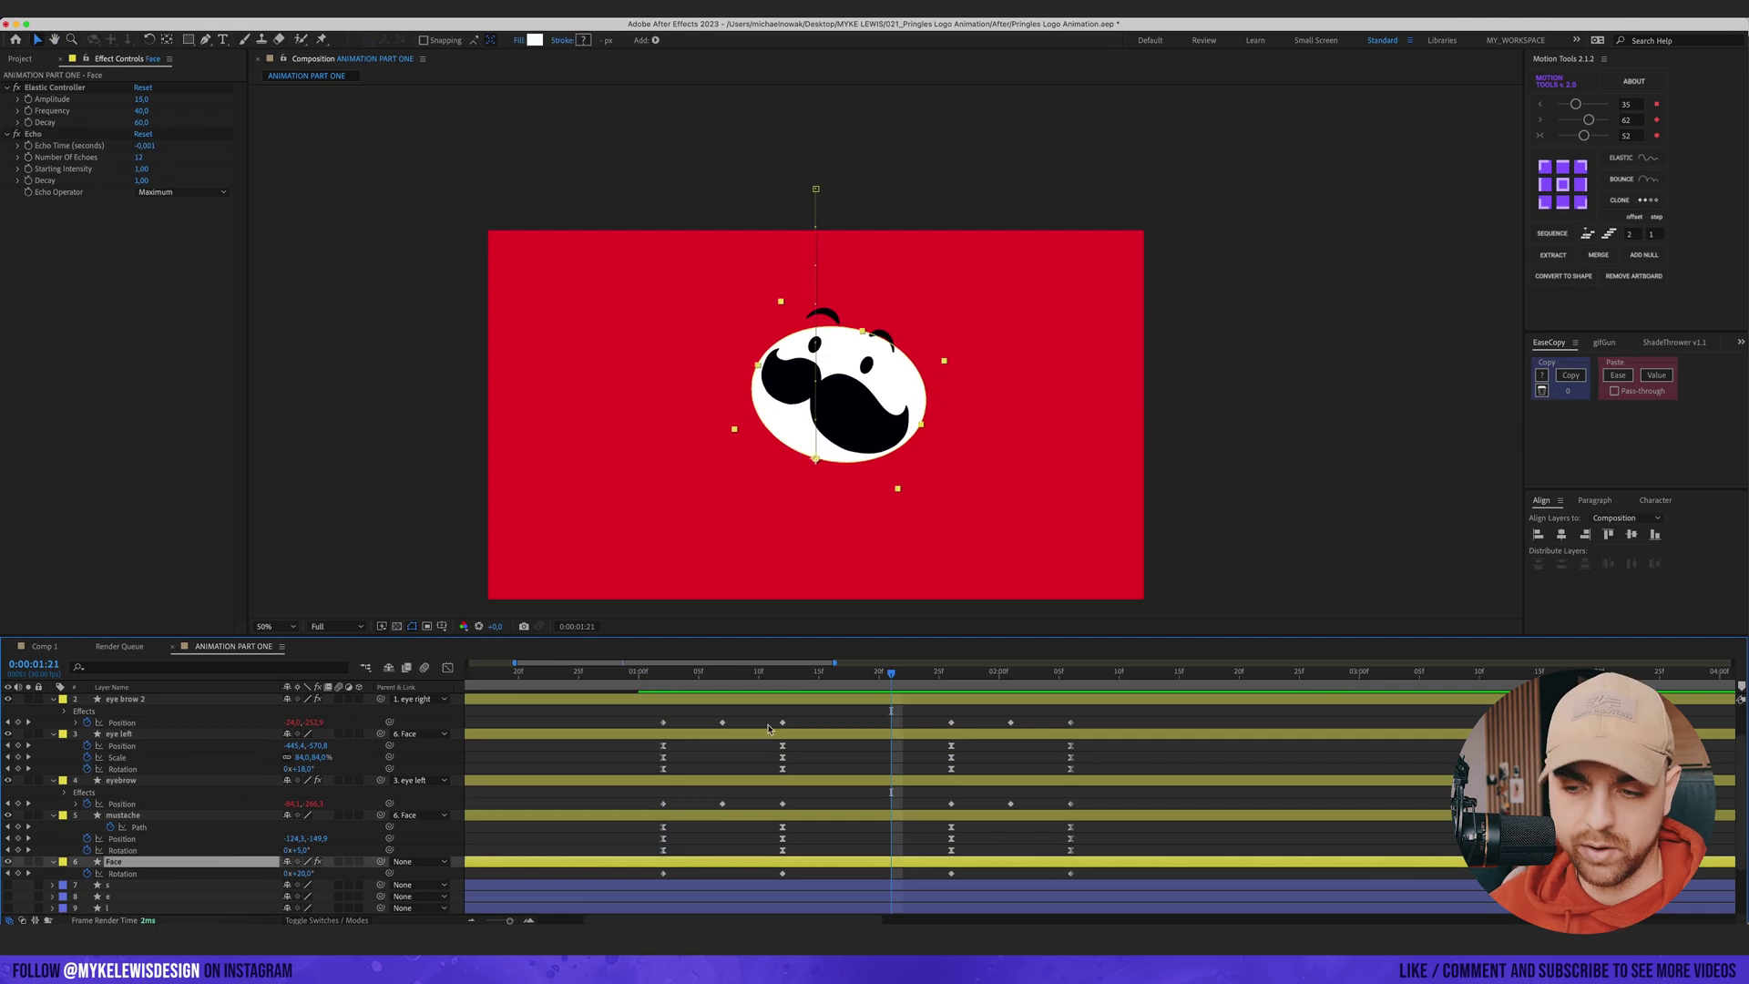
pyautogui.click(663, 674)
pyautogui.hotkey('shift', 's')
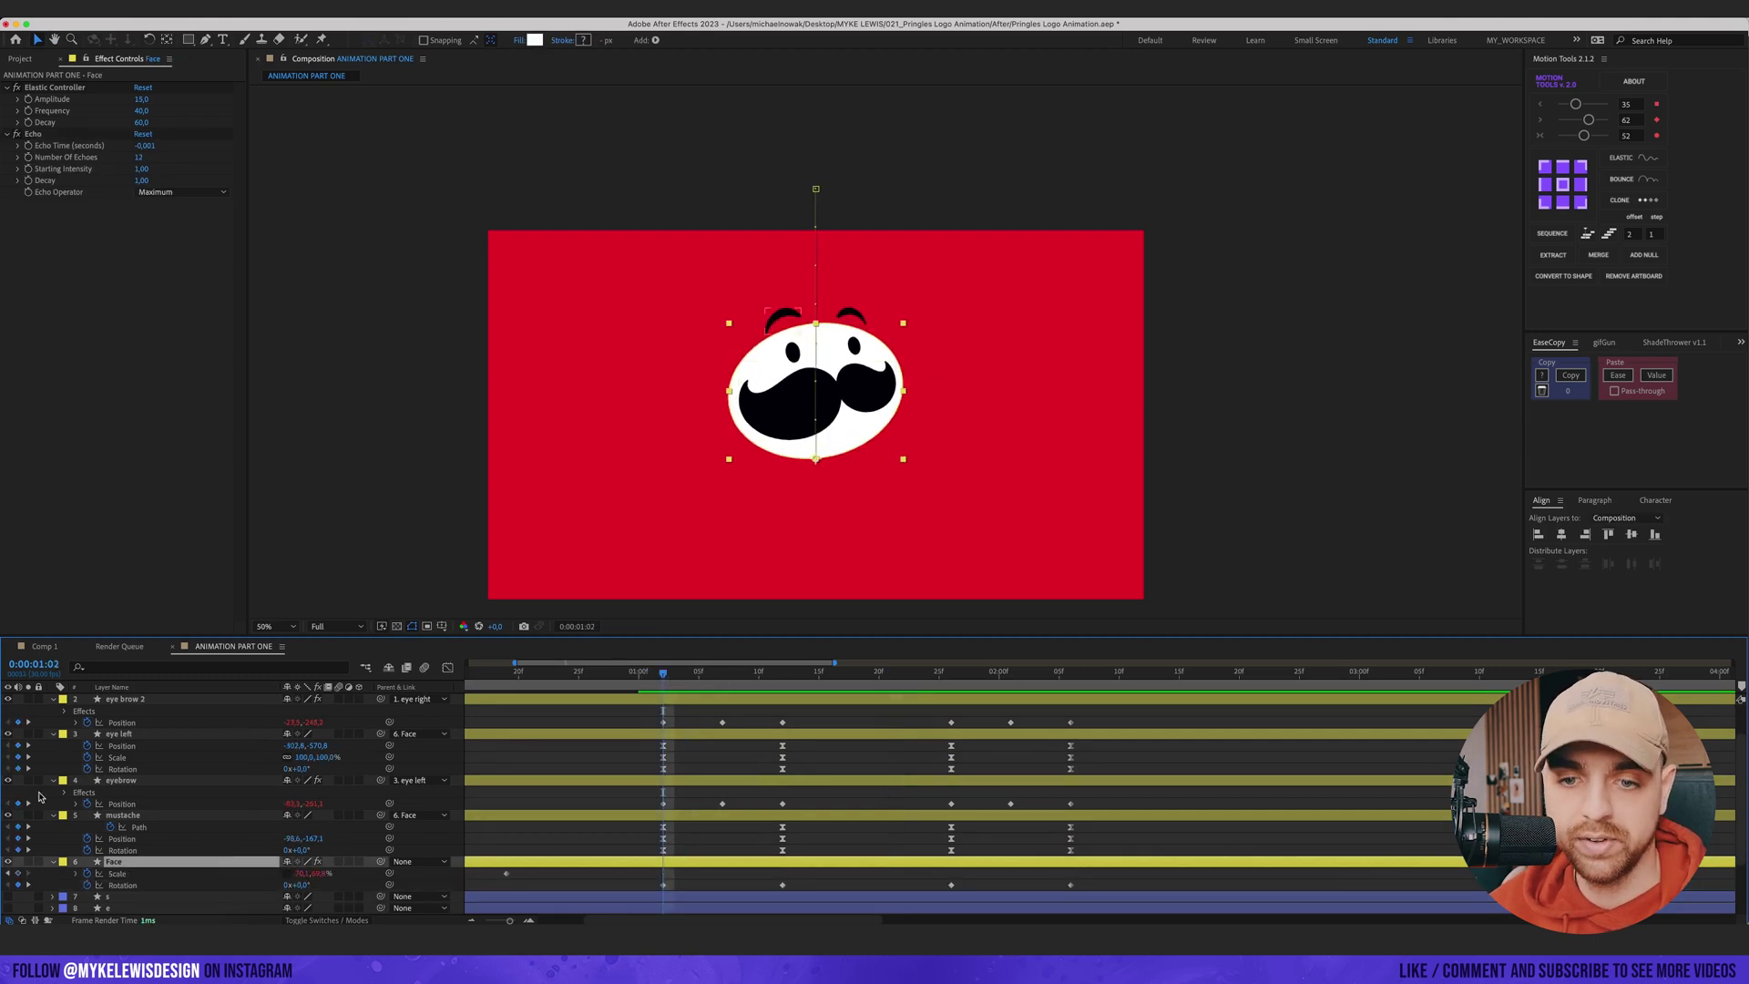
pyautogui.click(17, 874)
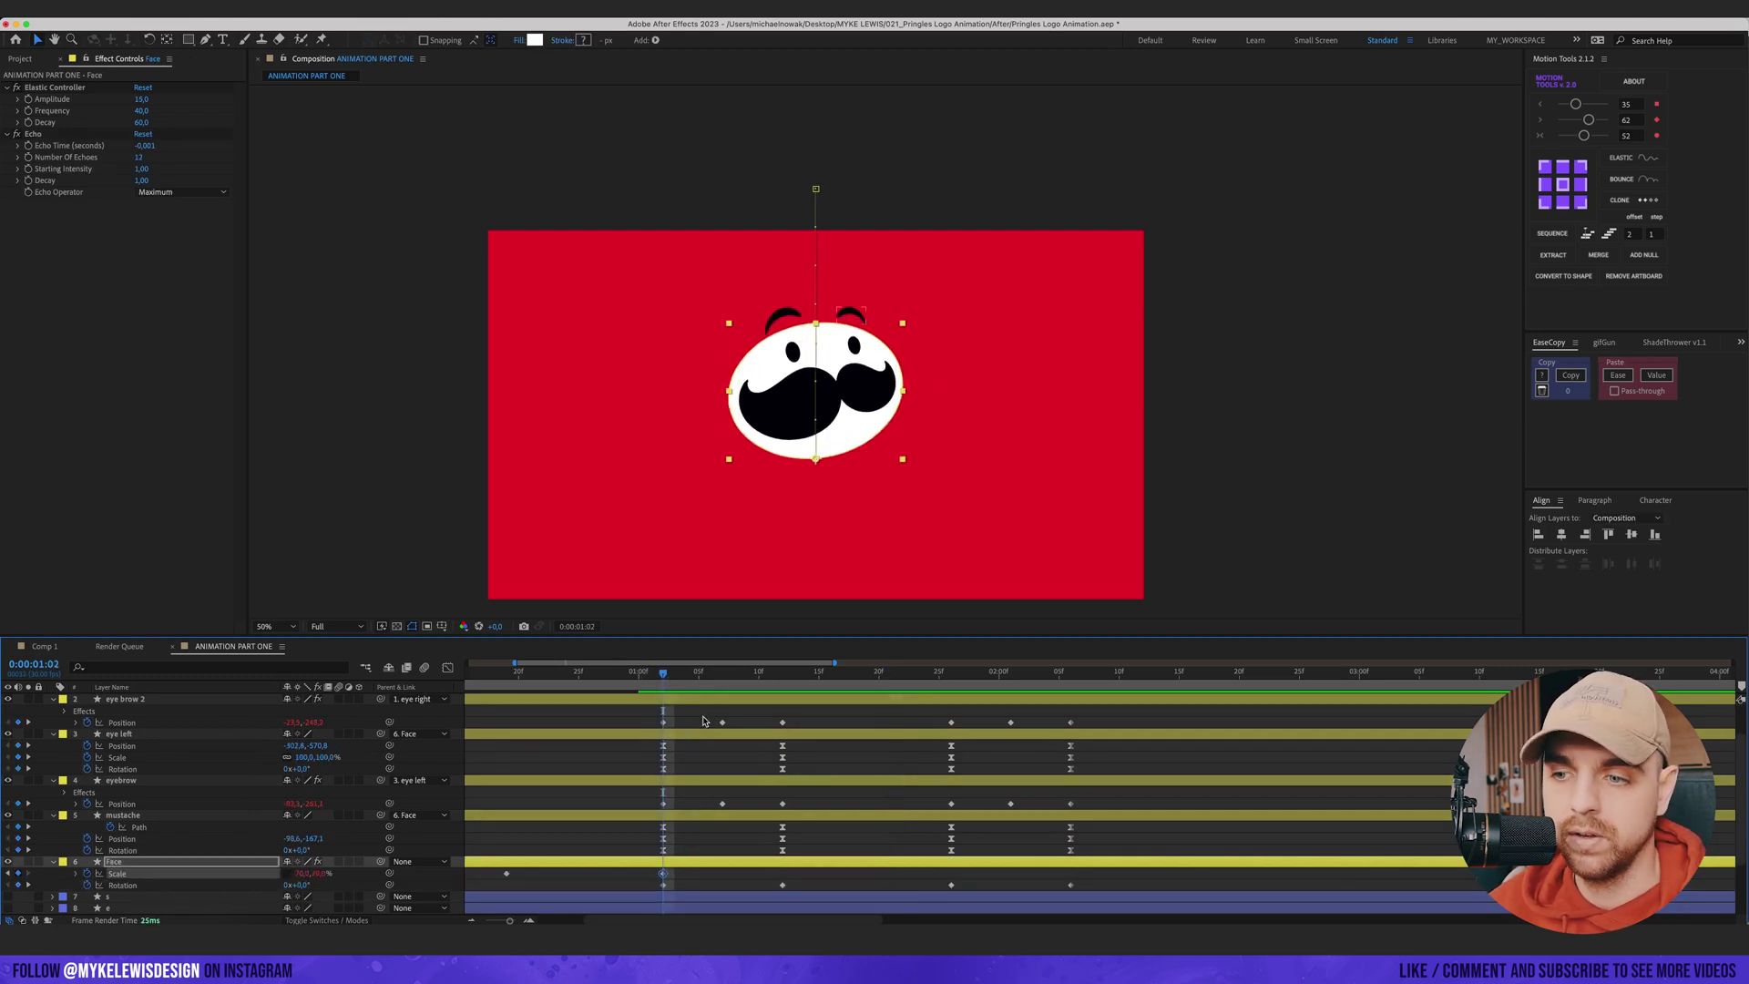
pyautogui.press('k')
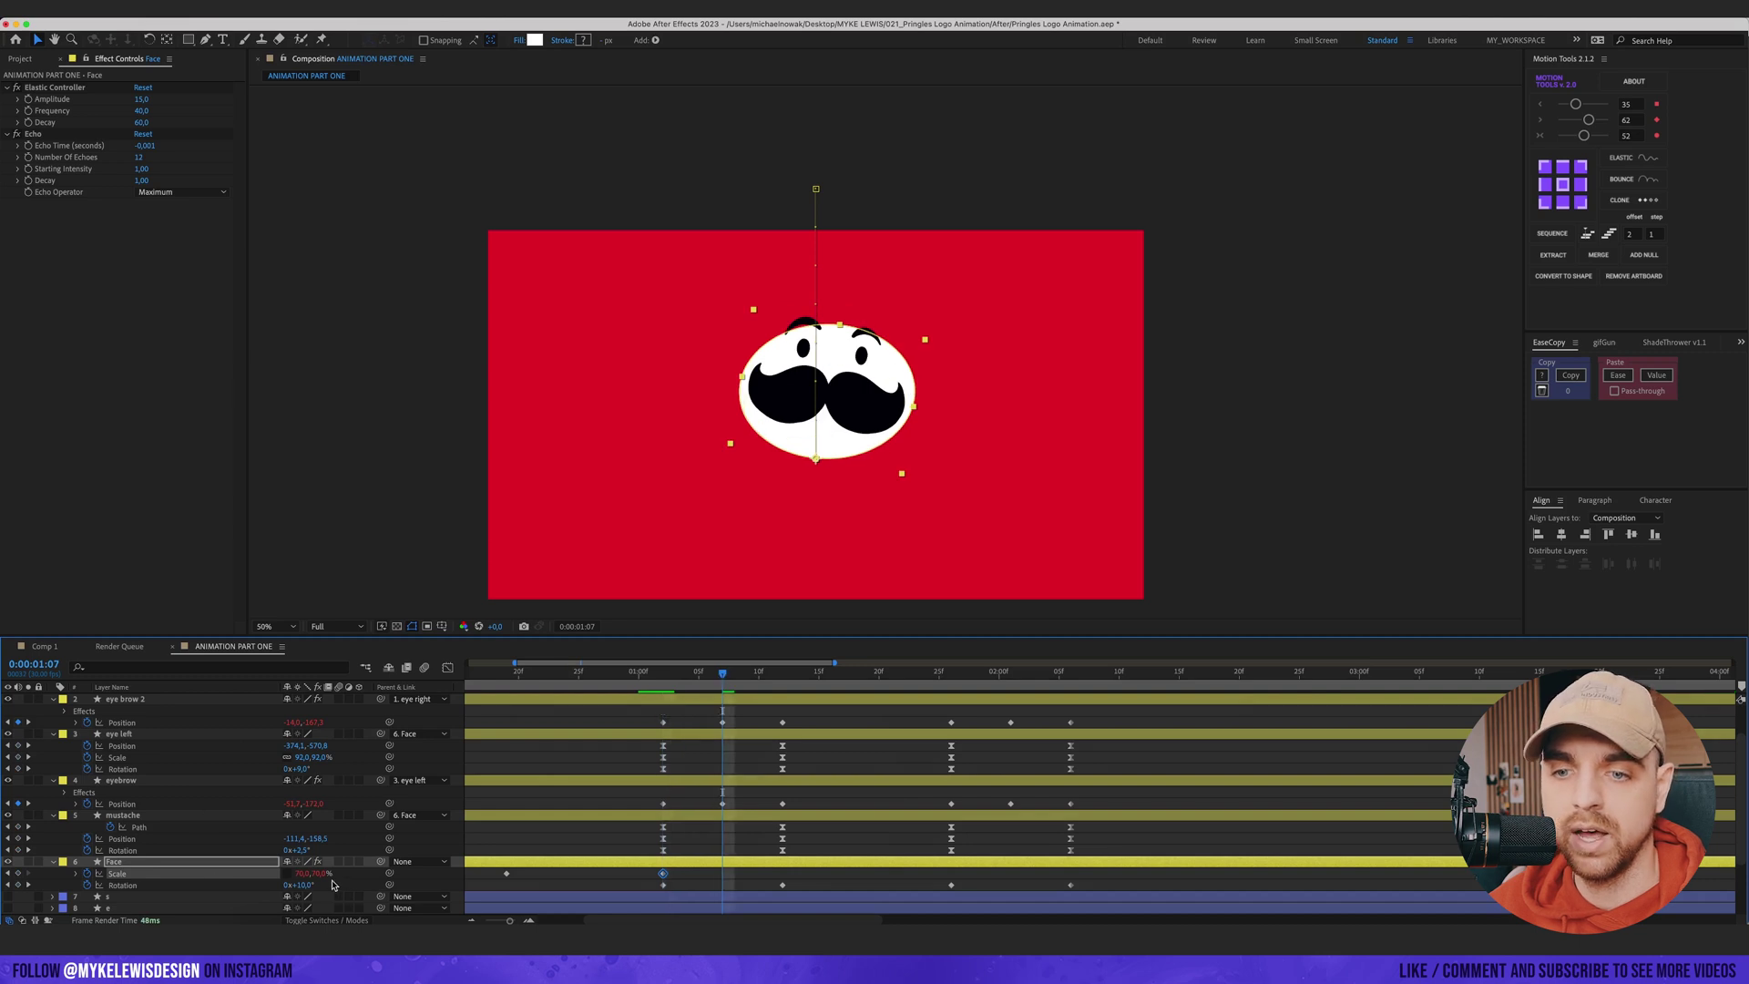
pyautogui.moveTo(319, 874); pyautogui.dragTo(313, 874)
# - Copy the Face layer's 0:00:01:02 Scale keyframe to 0:00:01:12 and preview the squash
pyautogui.click(770, 674)
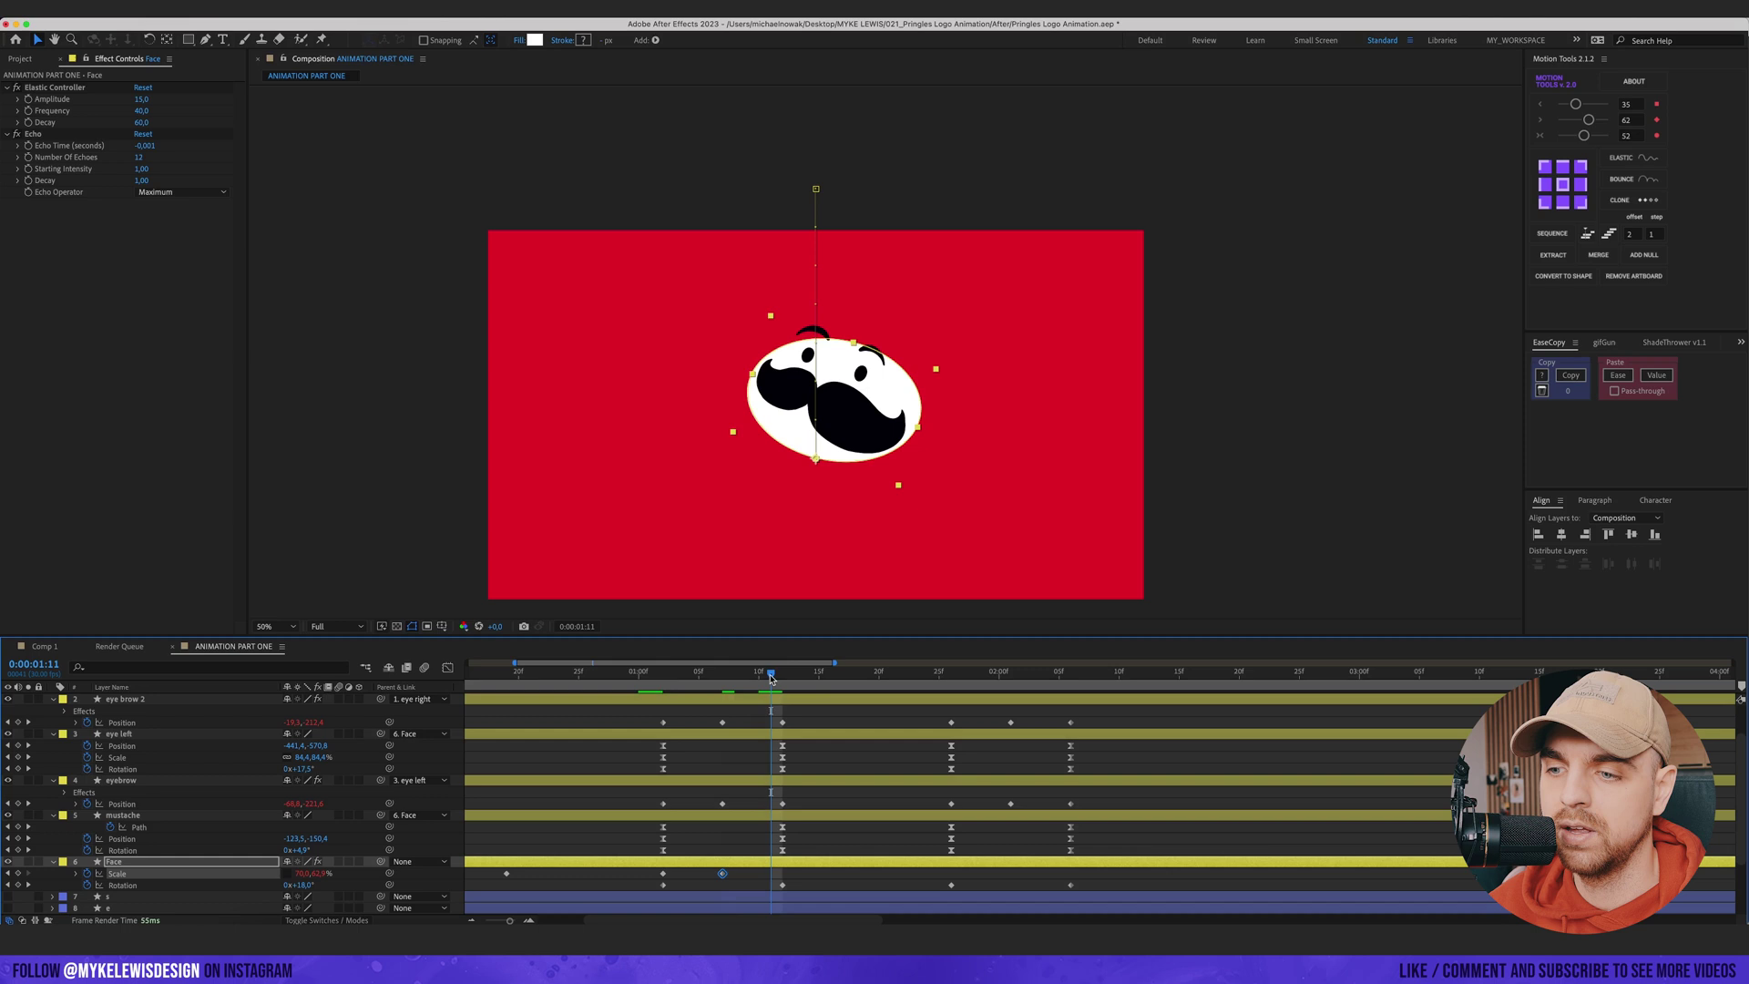
pyautogui.moveTo(775, 682); pyautogui.dragTo(781, 683)
pyautogui.moveTo(690, 868); pyautogui.dragTo(638, 878)
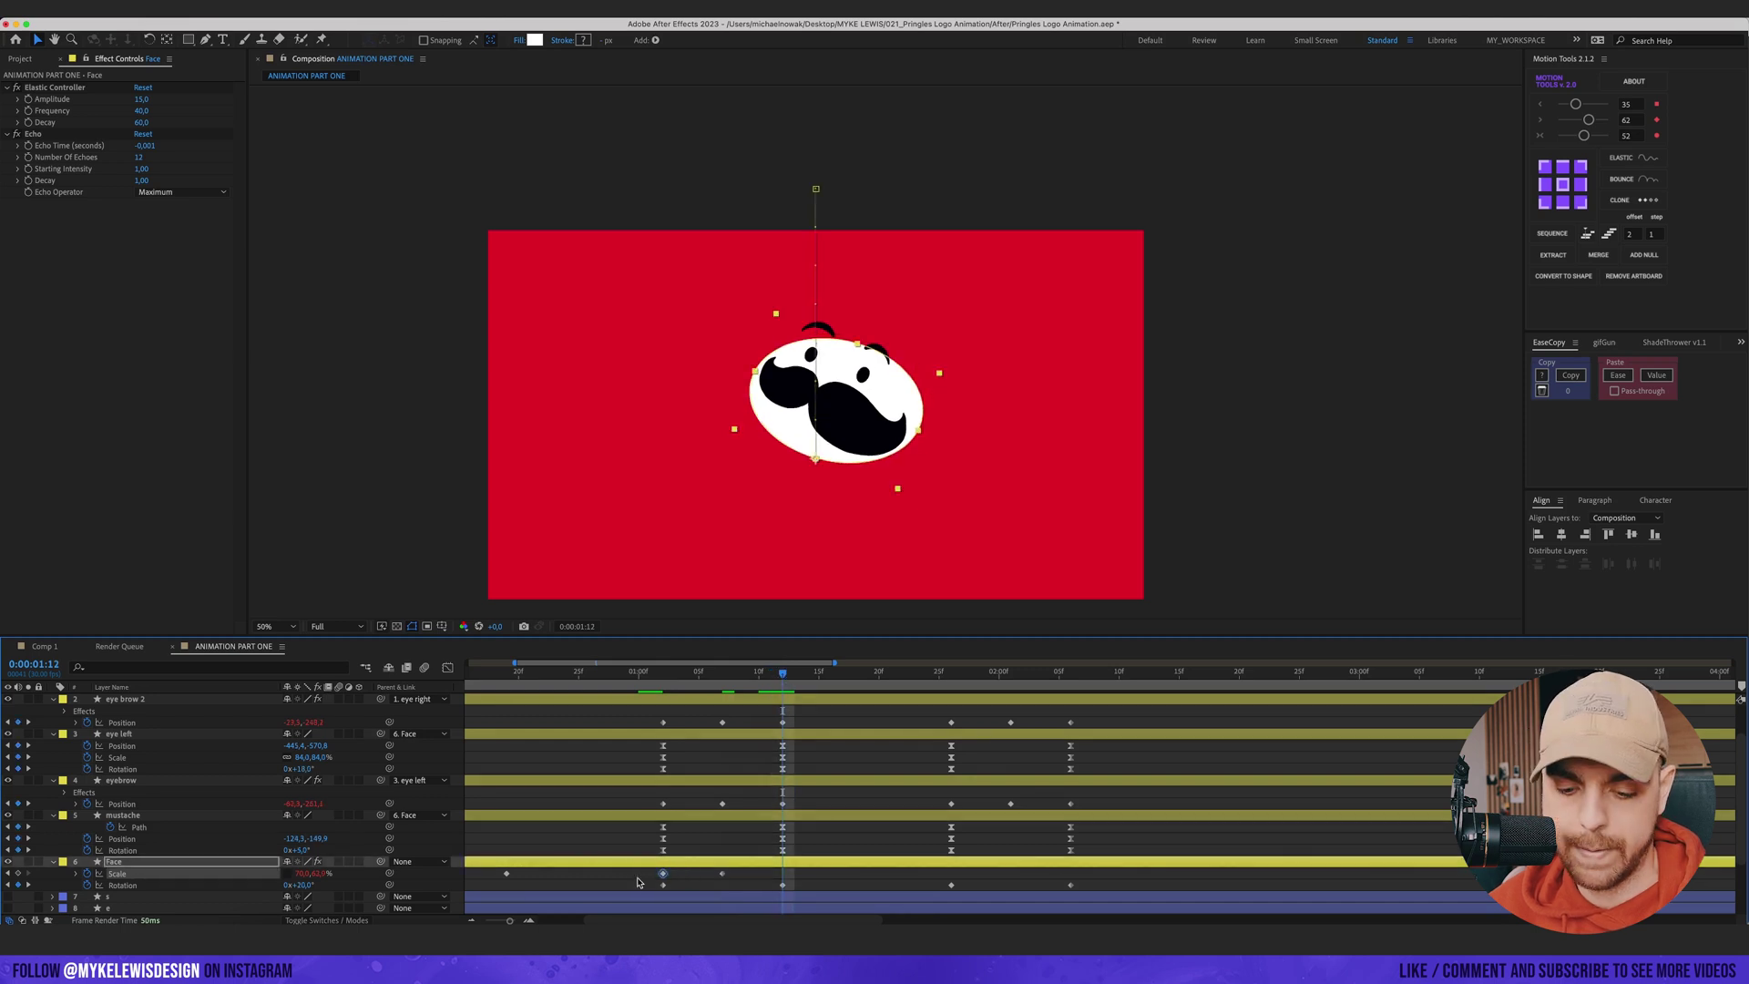
pyautogui.press('super+c')
pyautogui.press('super+v')
pyautogui.click(648, 674)
pyautogui.press('space')
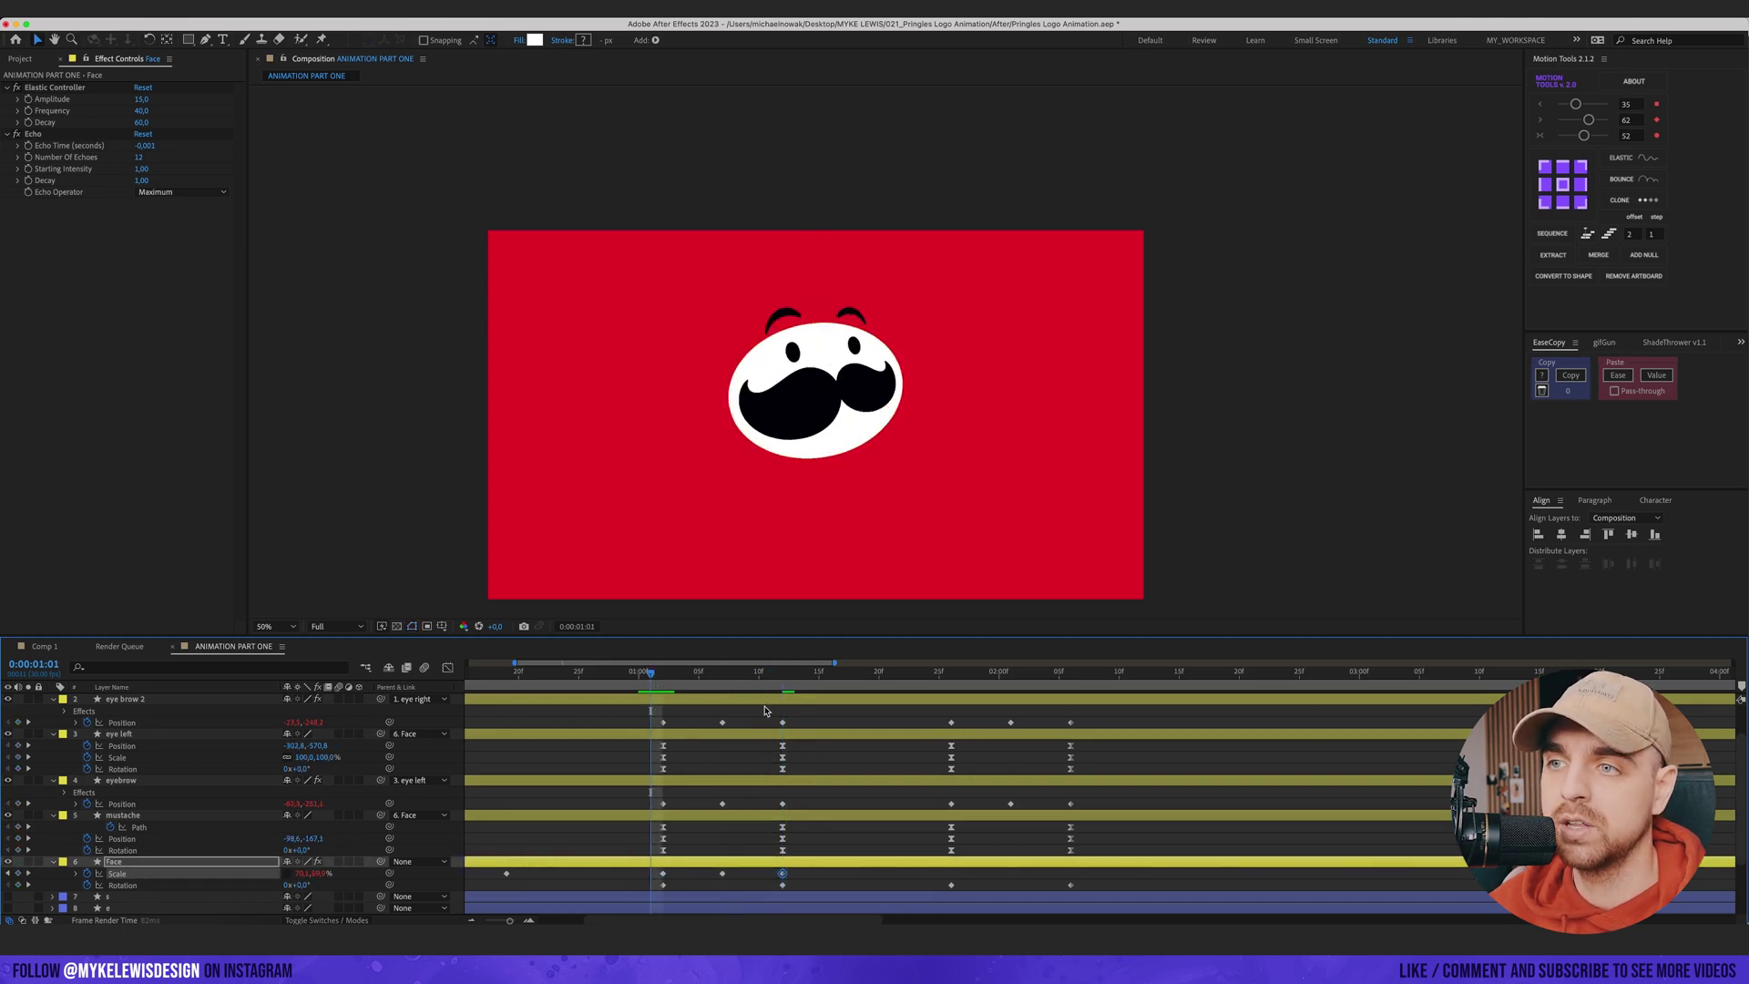
pyautogui.press('space')
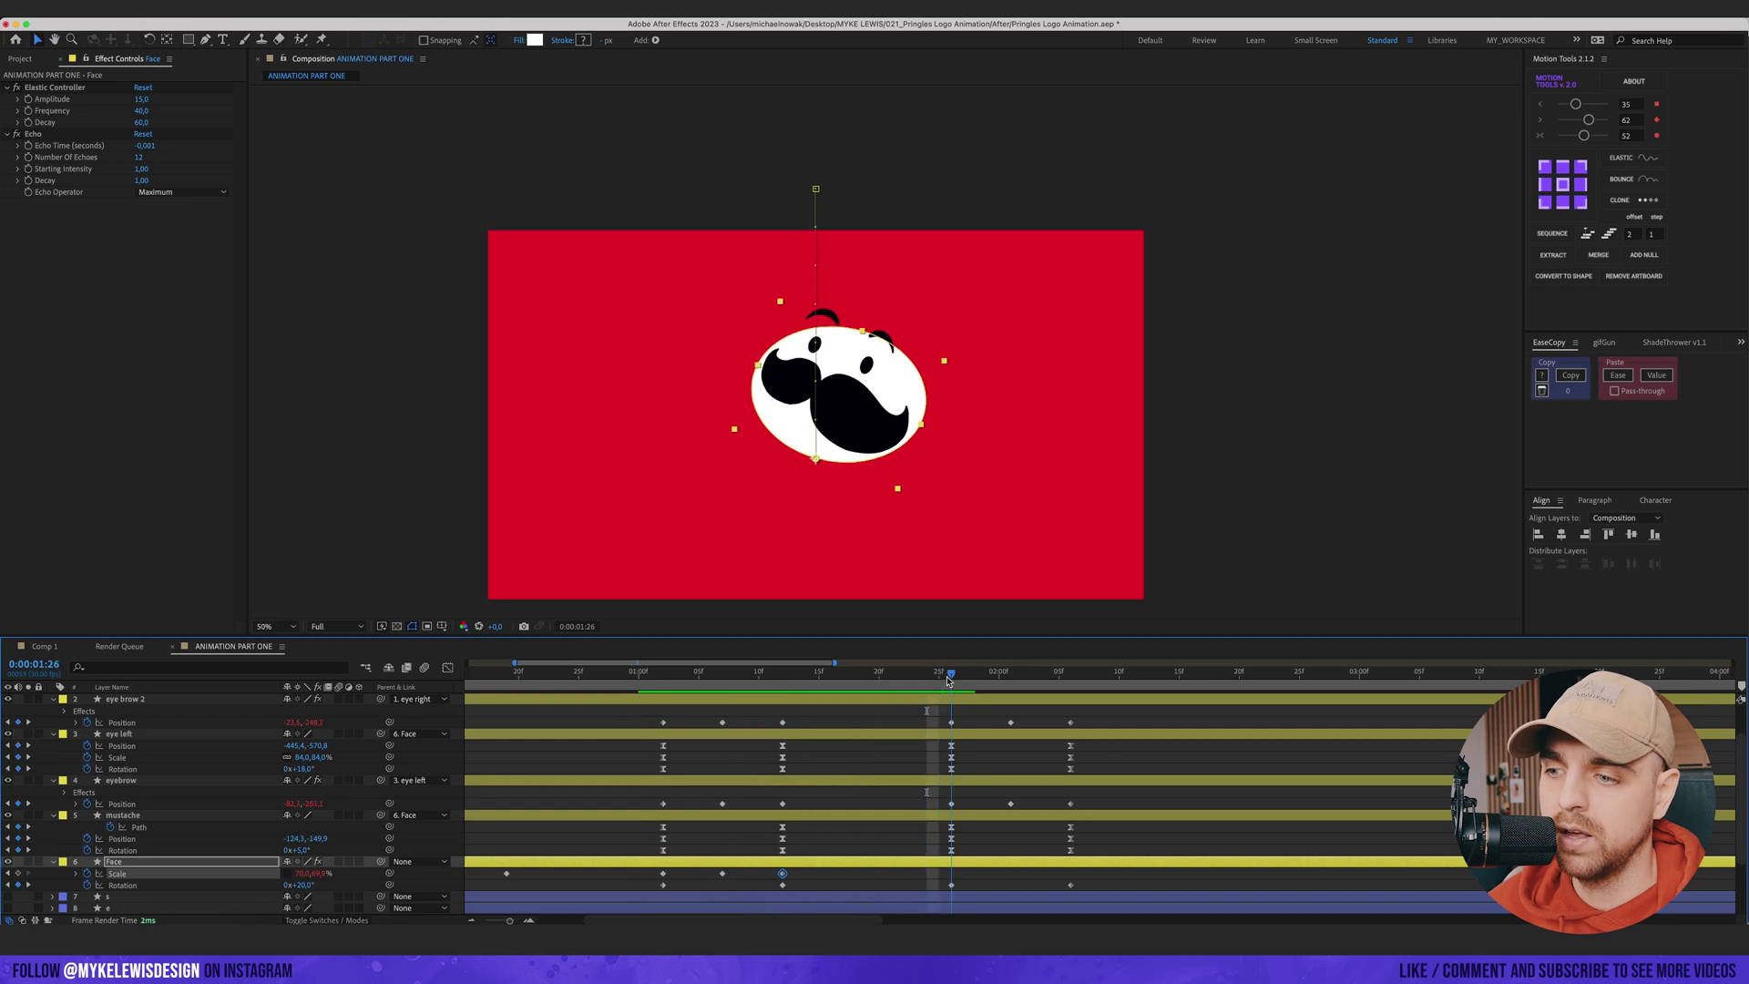
# - Repeat the three Face Scale squash keyframes from 0:00:01:26, set the height to 60% at 0:00:02:01, and preview
pyautogui.moveTo(811, 874); pyautogui.dragTo(649, 876)
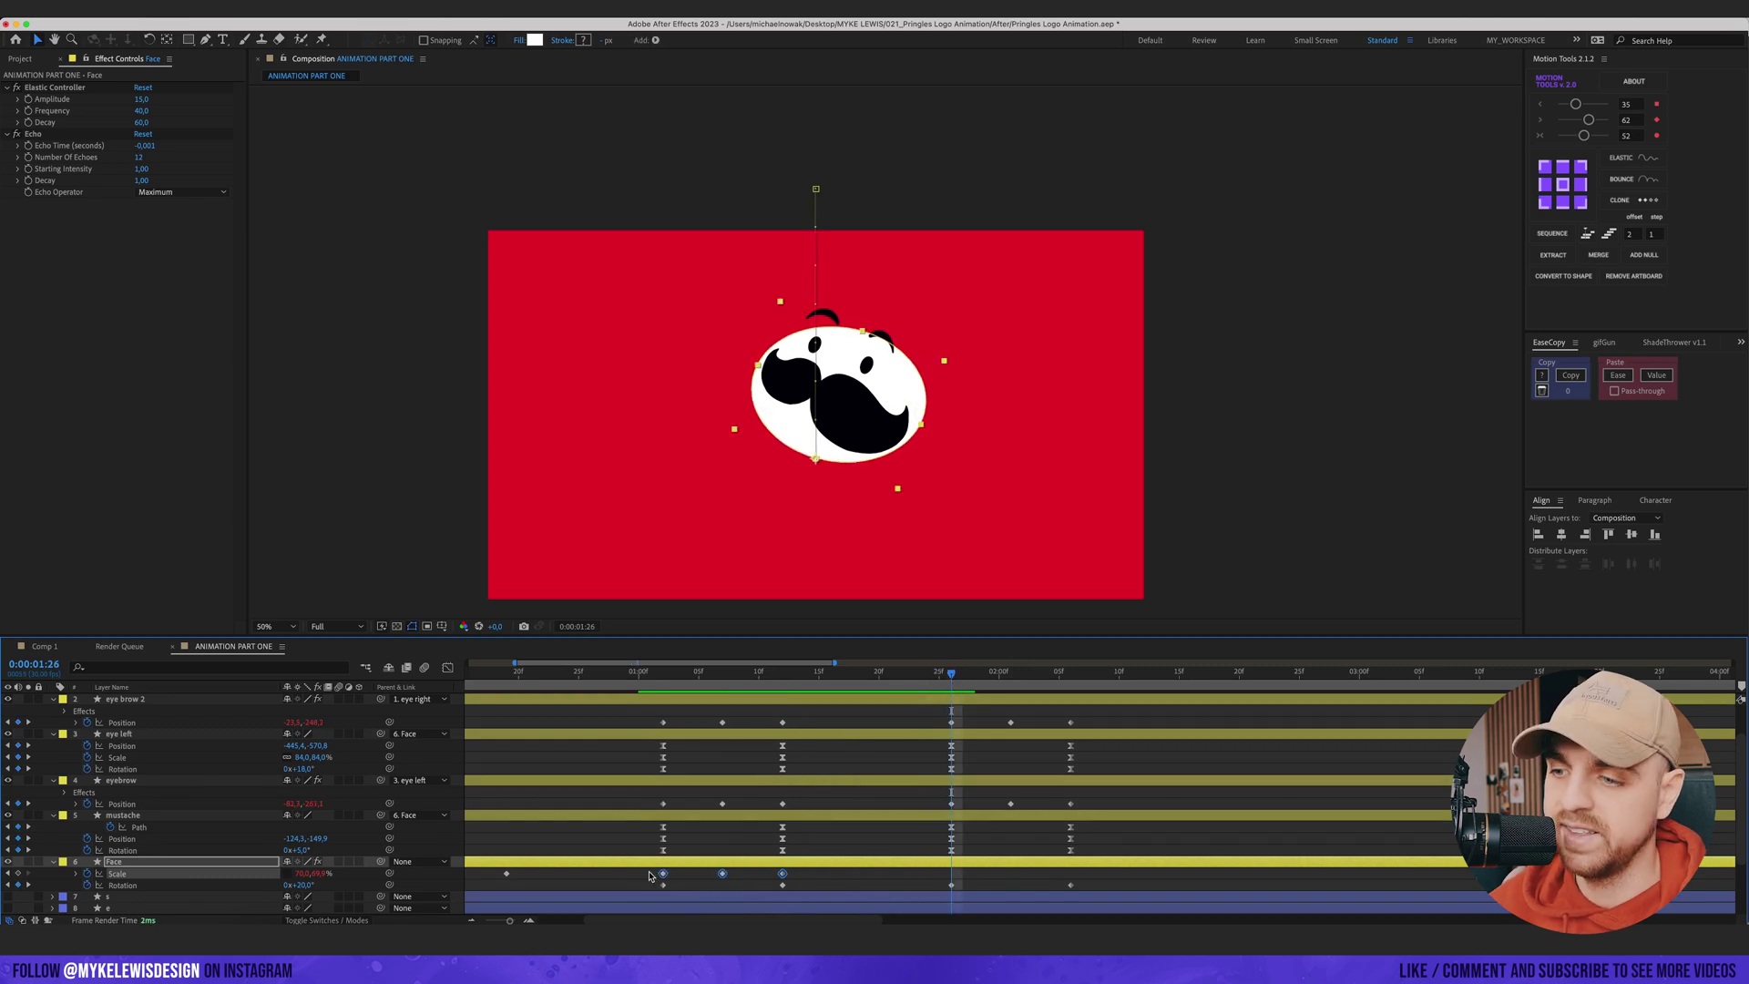
pyautogui.click(651, 672)
pyautogui.press('space')
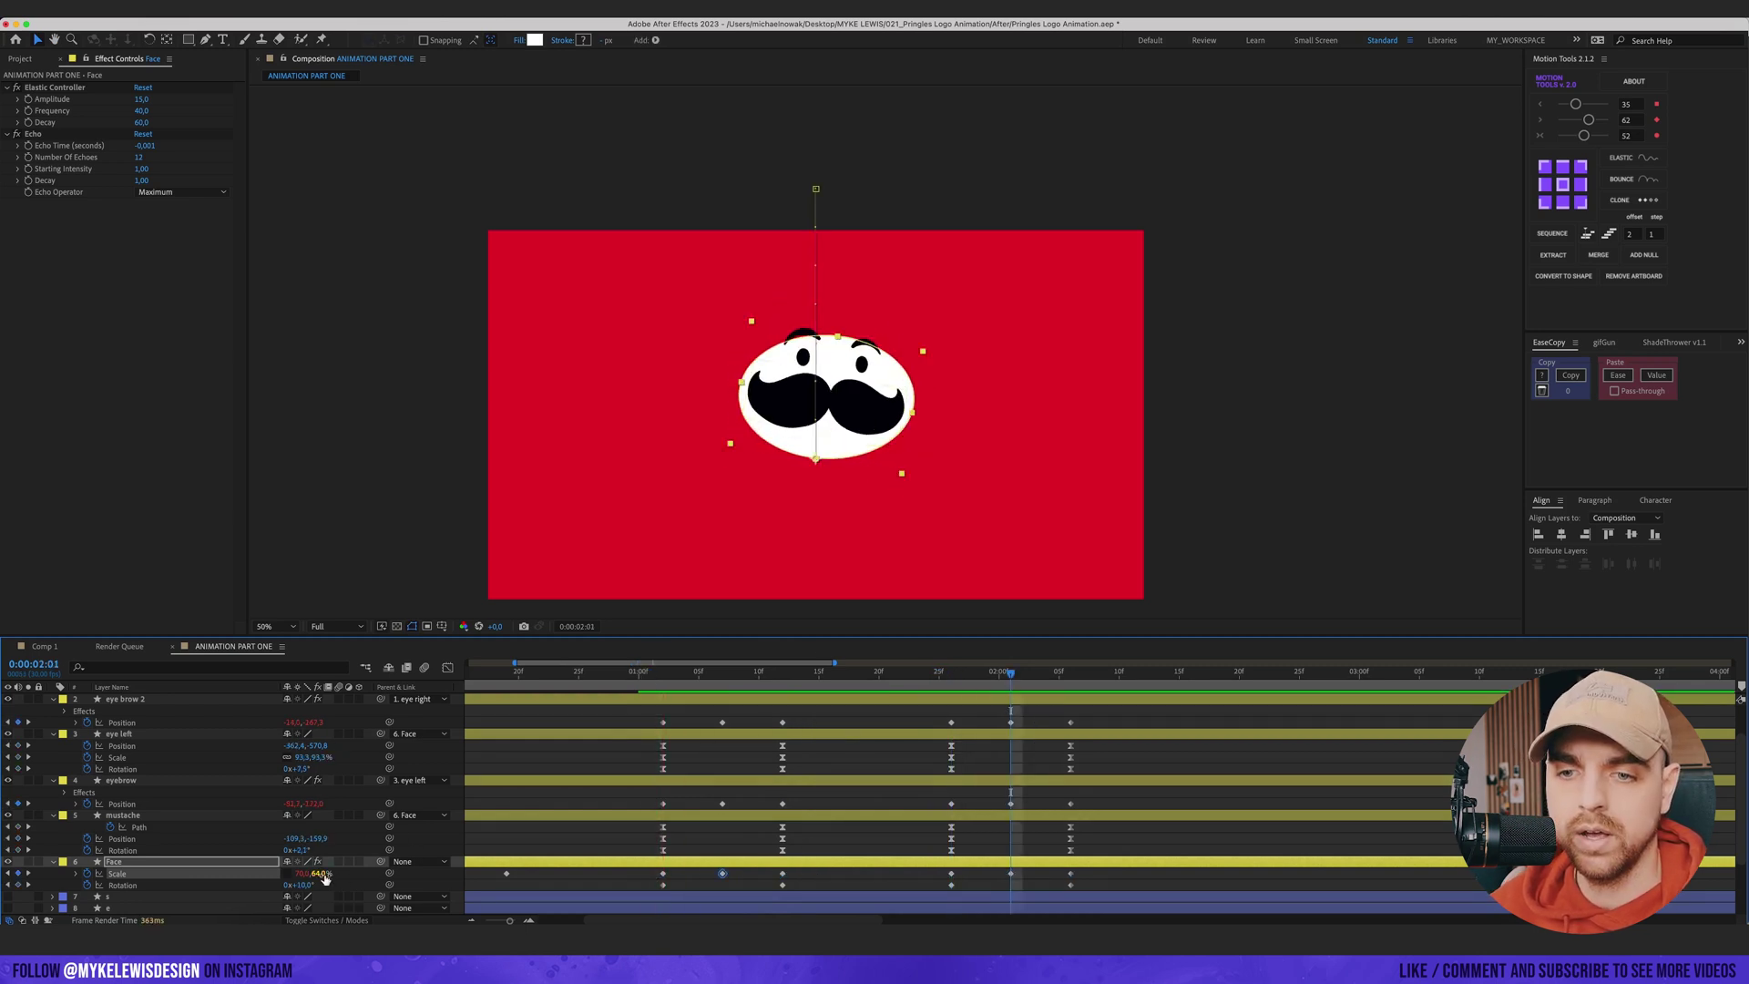
pyautogui.write('60')
pyautogui.press('Return')
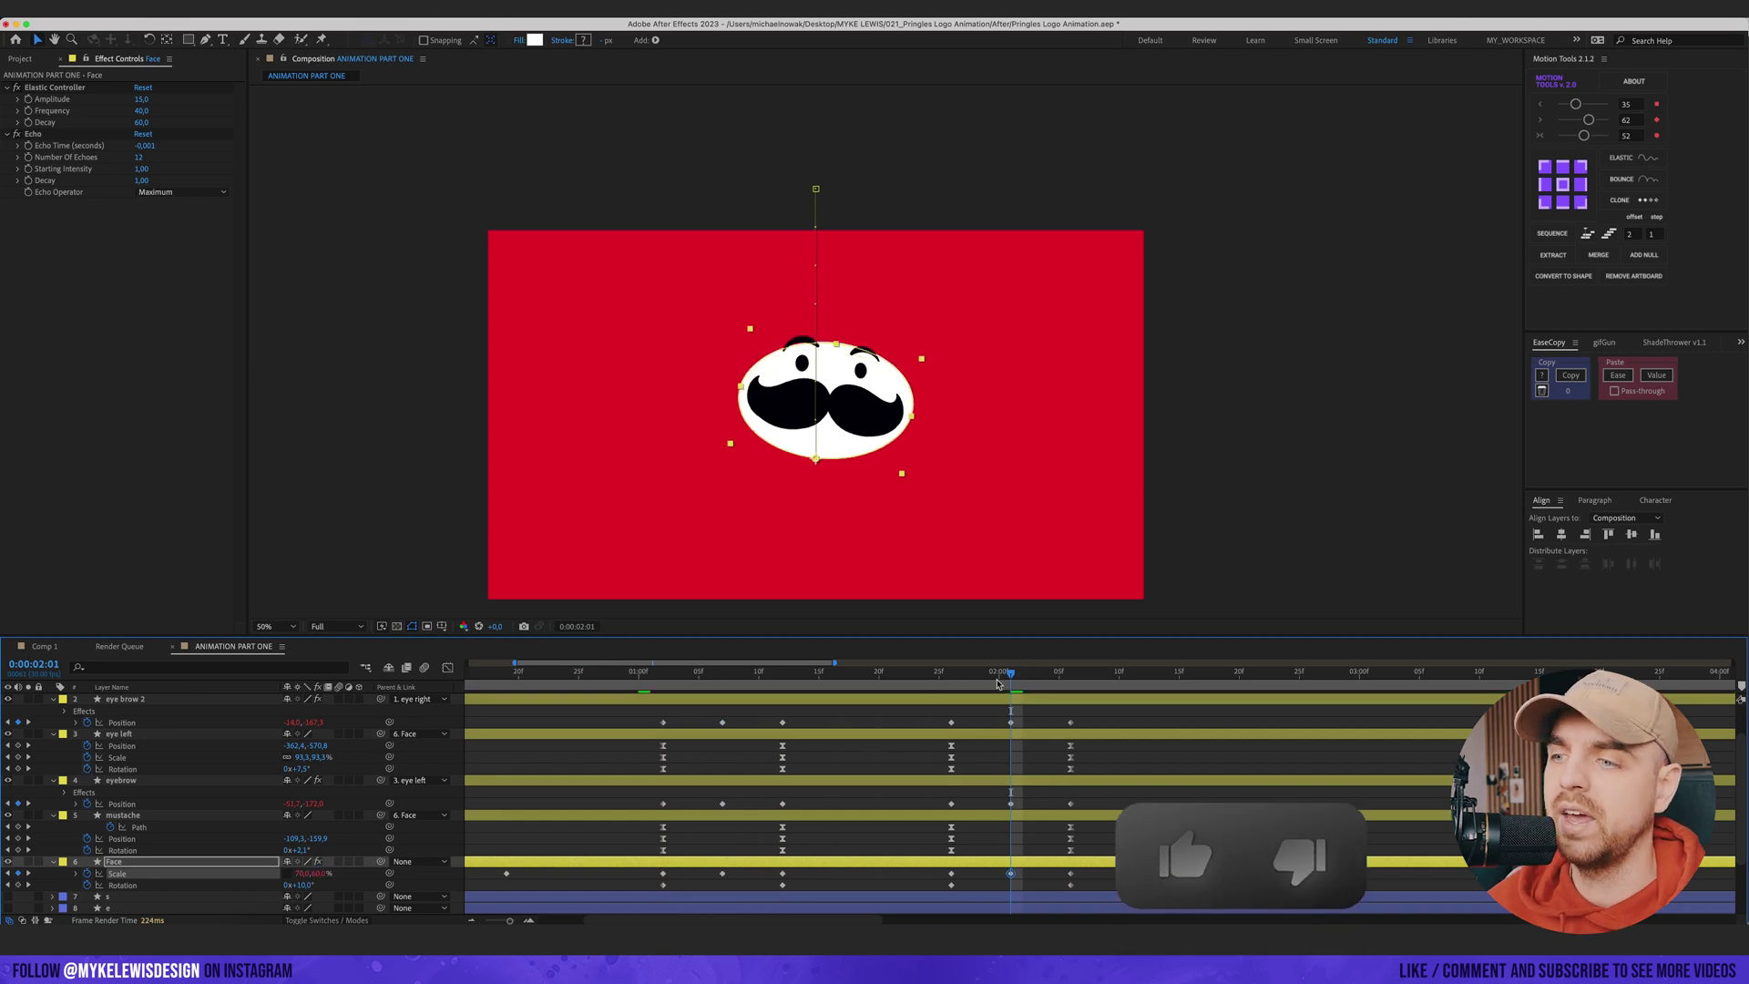
pyautogui.press('space')
pyautogui.press('space')
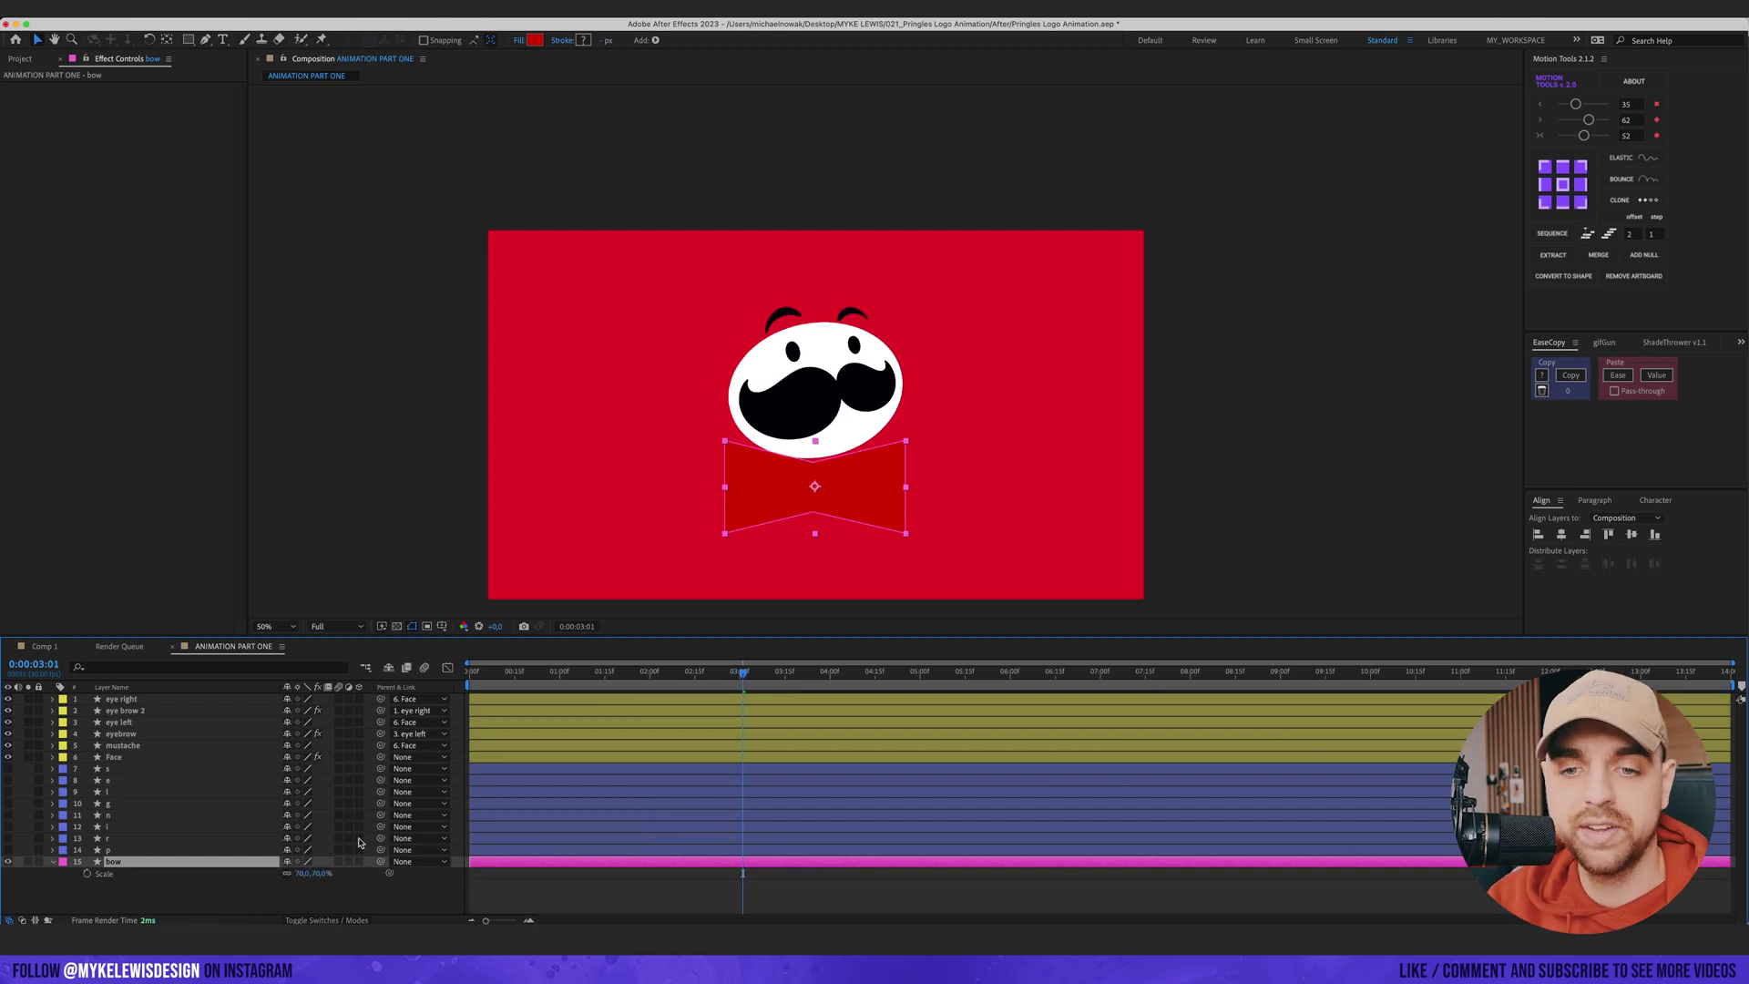
# - Keyframe the bow's Position and Scale at 0:00:03:01, and at 0:00:01:20 raise it behind the face and shrink it
pyautogui.hotkey('alt', 'shift', 'p')
pyautogui.hotkey('alt', 'shift', 's')
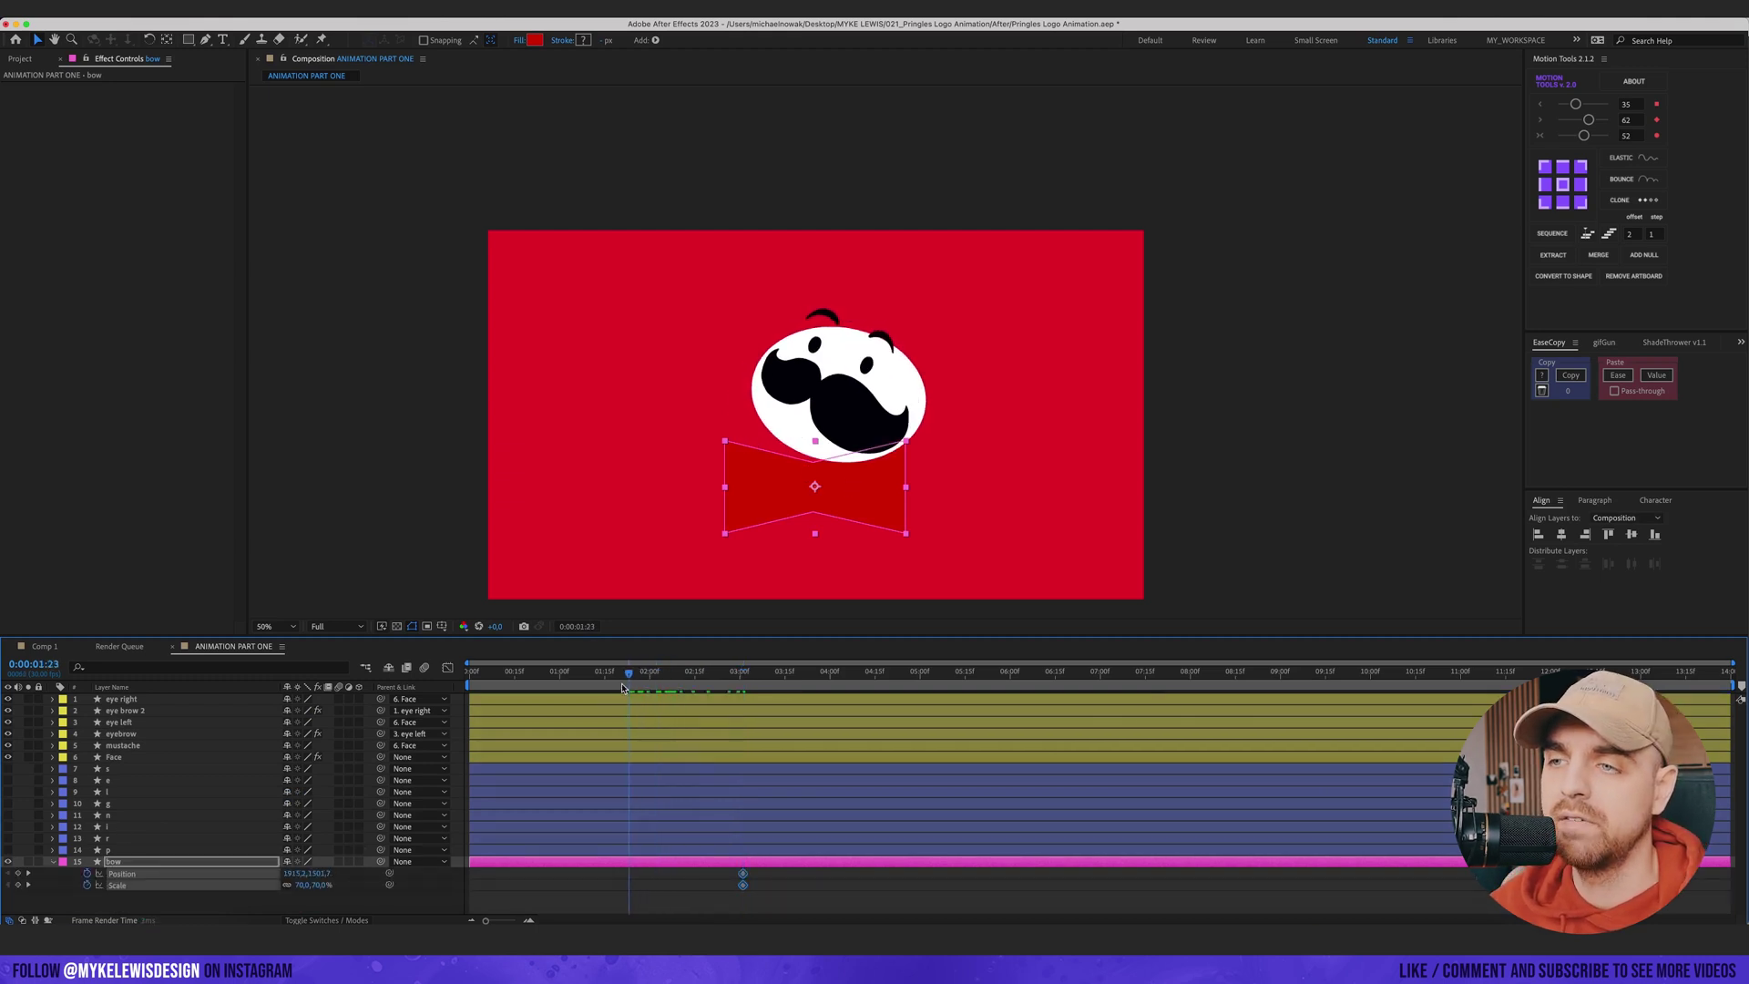
pyautogui.moveTo(321, 873); pyautogui.dragTo(18, 895)
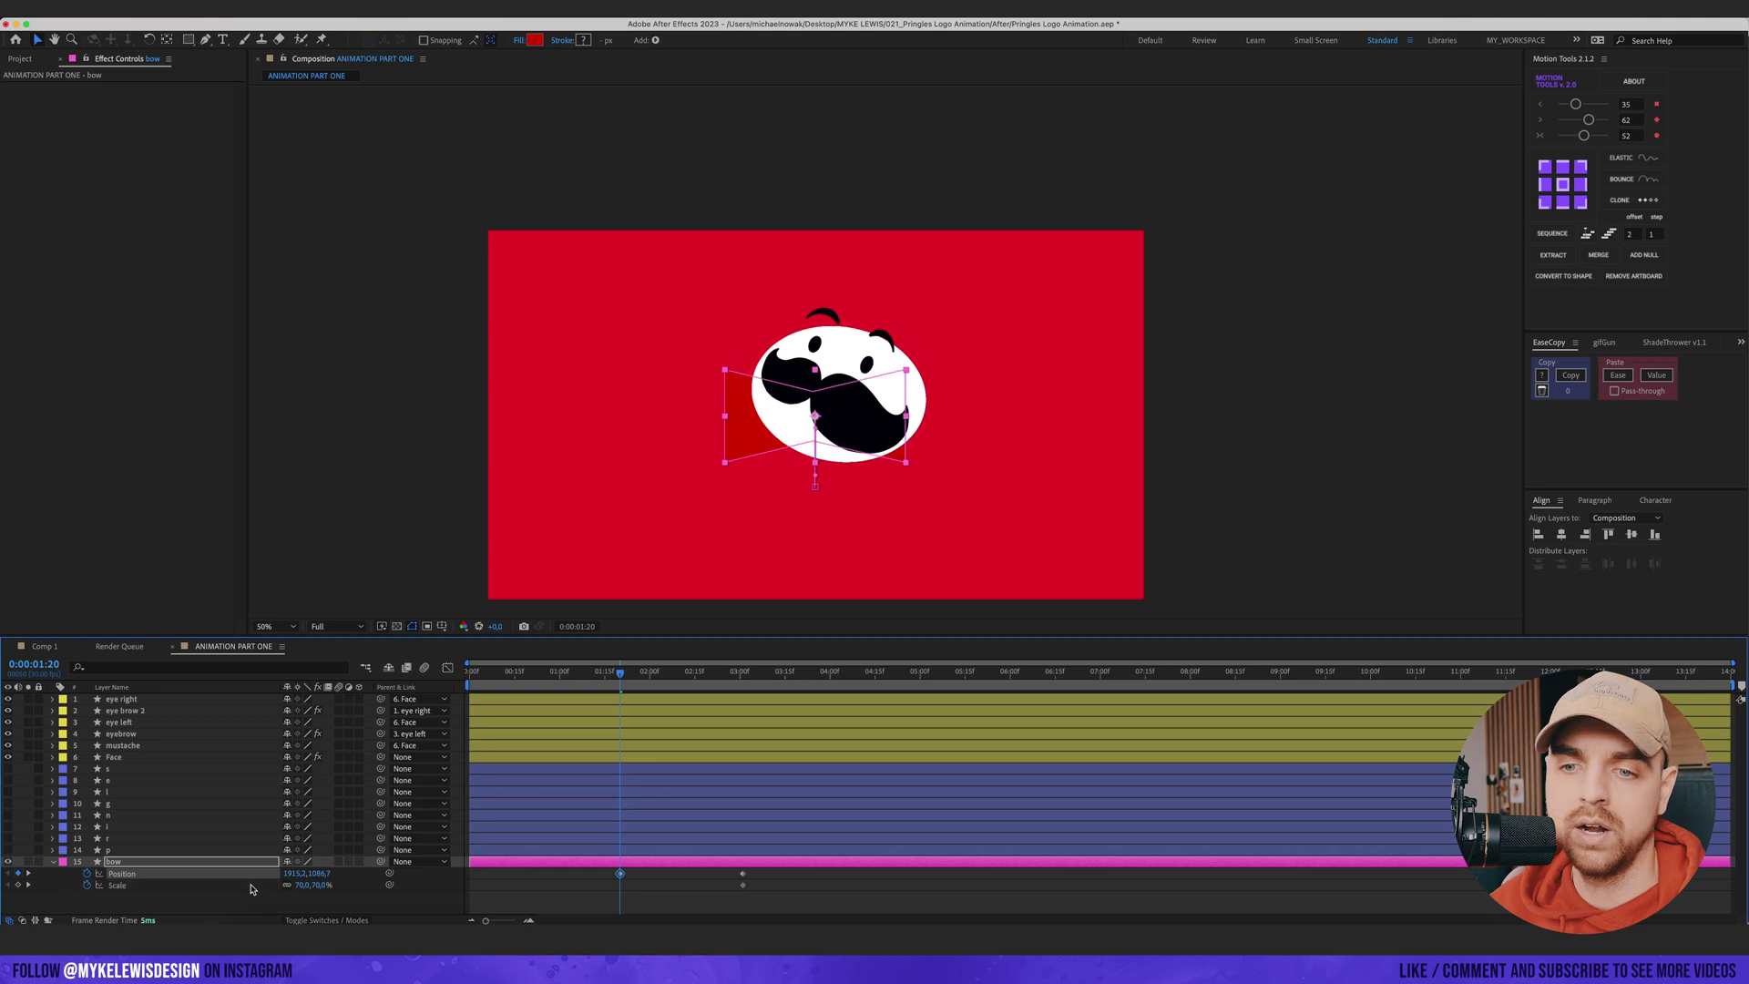
pyautogui.moveTo(307, 884); pyautogui.dragTo(280, 889)
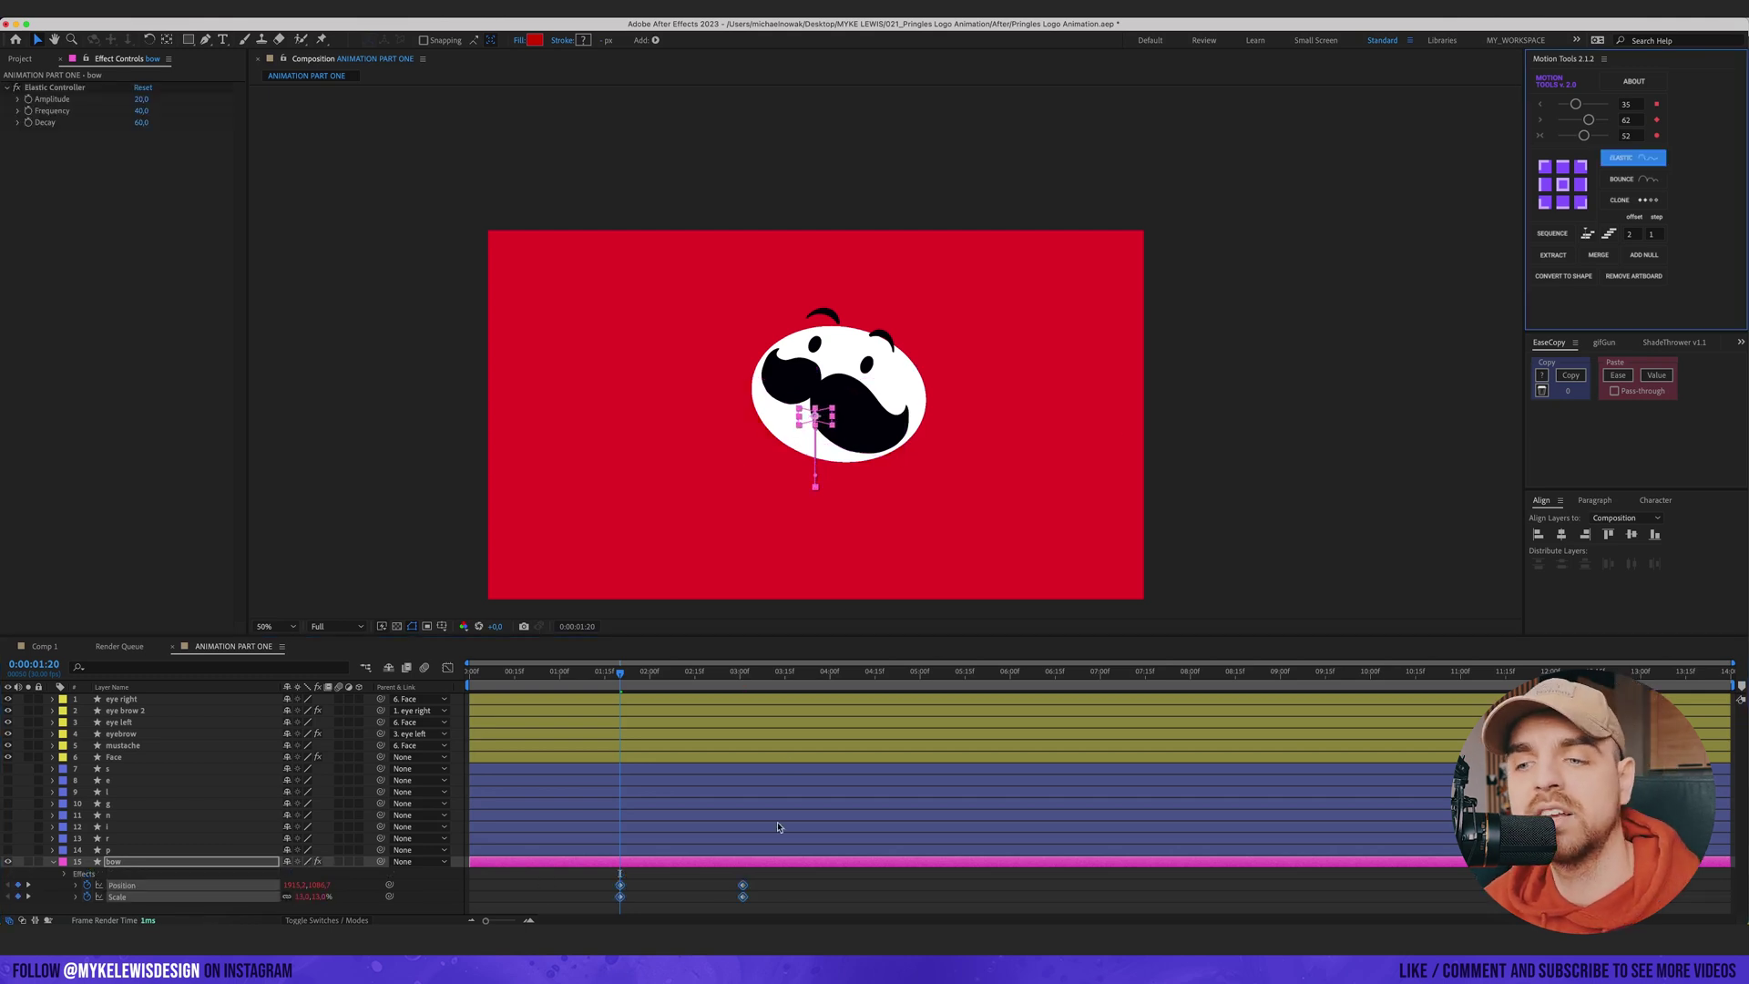
# - Move the bow's ending Position and Scale keyframes closer to 0:00:01:20 and preview its elastic entrance
pyautogui.click(761, 903)
pyautogui.moveTo(616, 673); pyautogui.dragTo(607, 674)
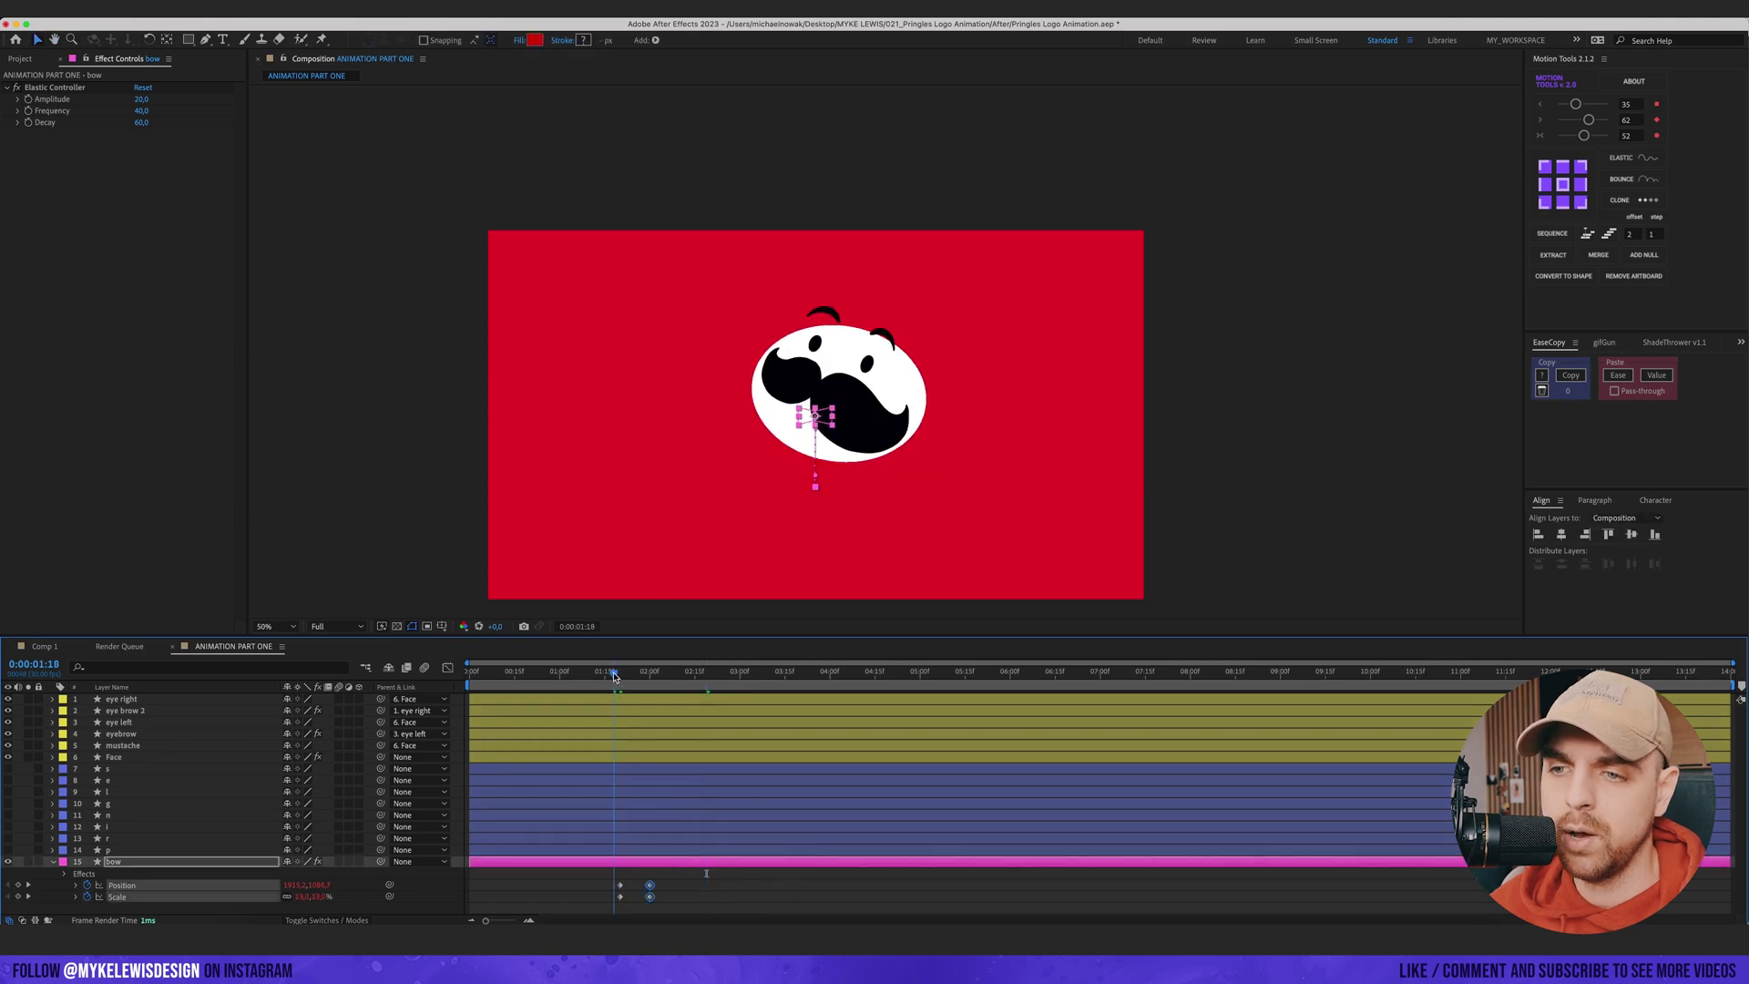
pyautogui.press('space')
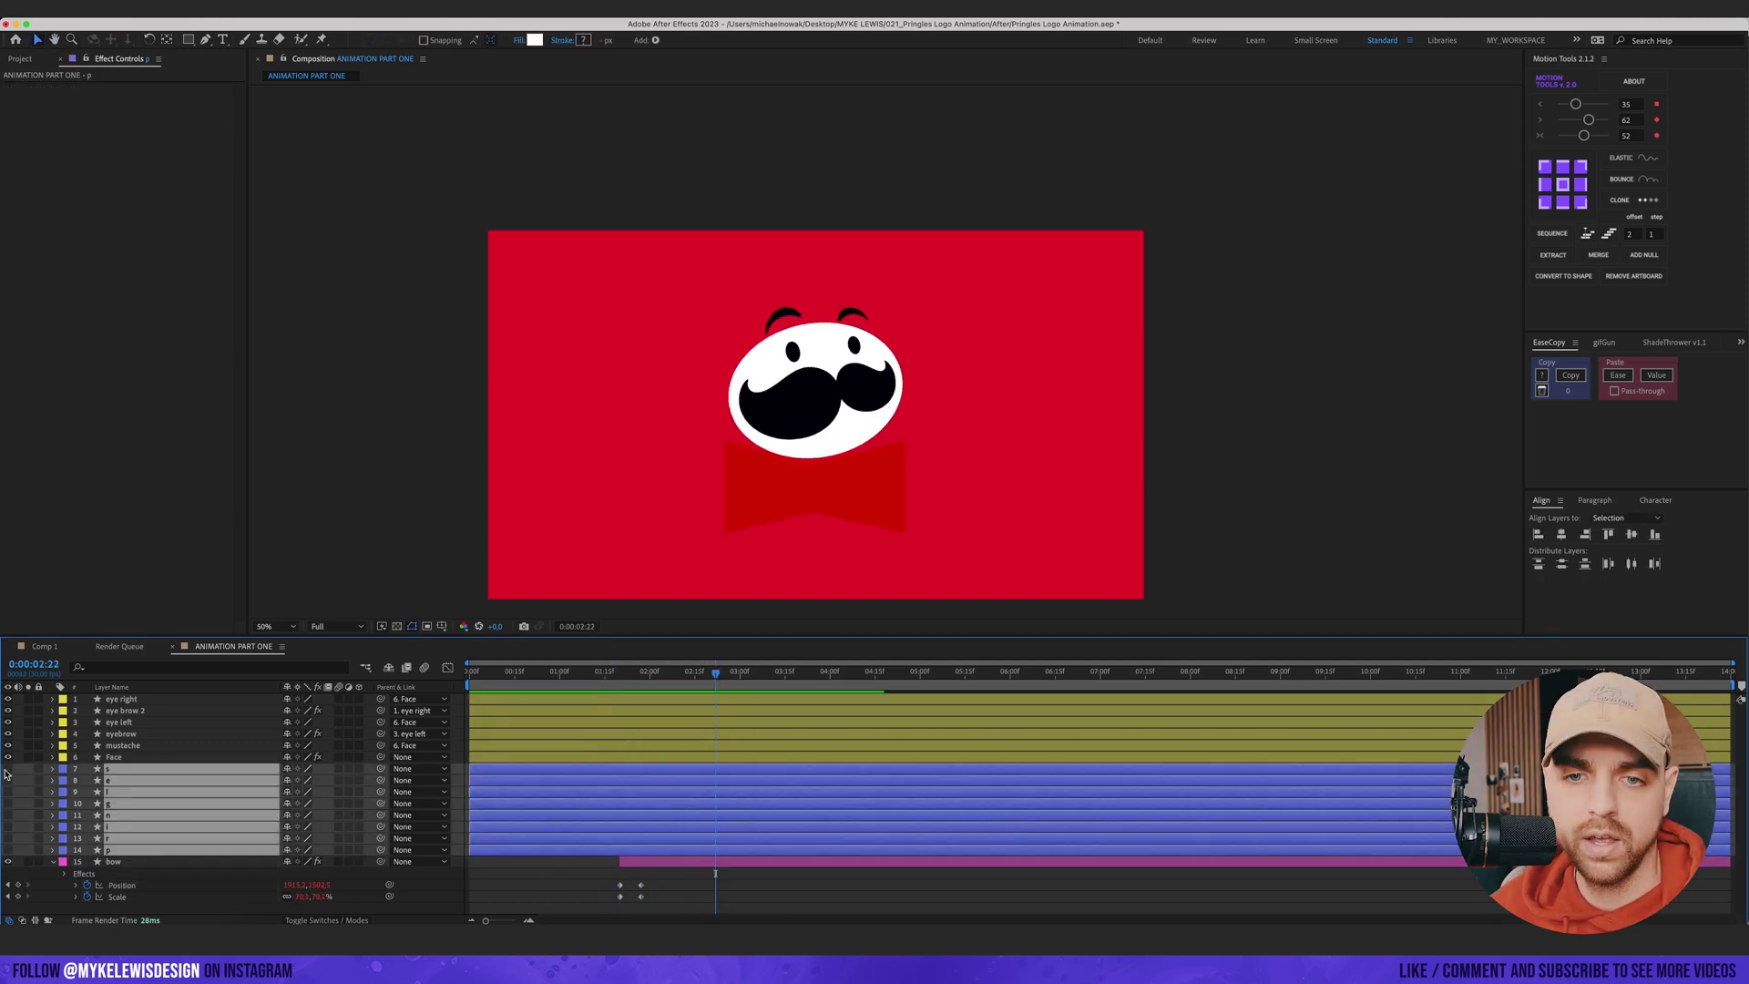
# - Make all the Pringles letter layers visible, start them at 0:00:02:22, and inspect the lettering on the bow up close
pyautogui.moveTo(9, 828); pyautogui.dragTo(10, 838)
pyautogui.click(10, 850)
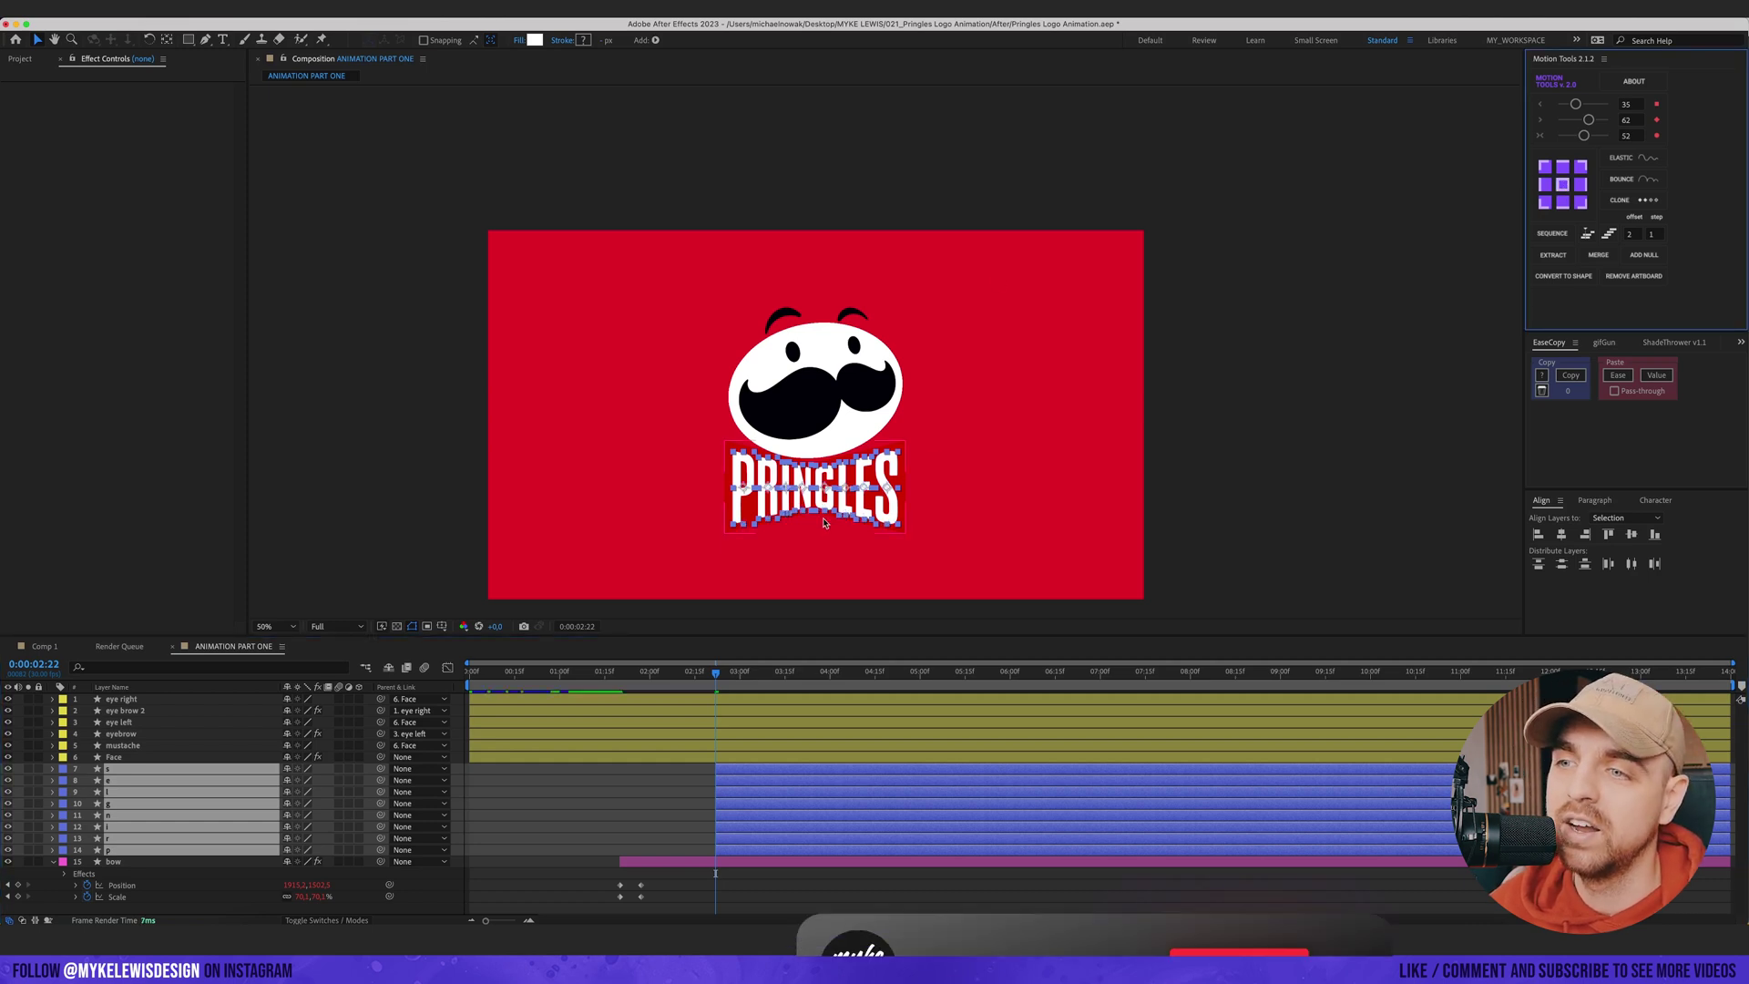
pyautogui.scroll(2, 754, 575)
pyautogui.scroll(2, 685, 465)
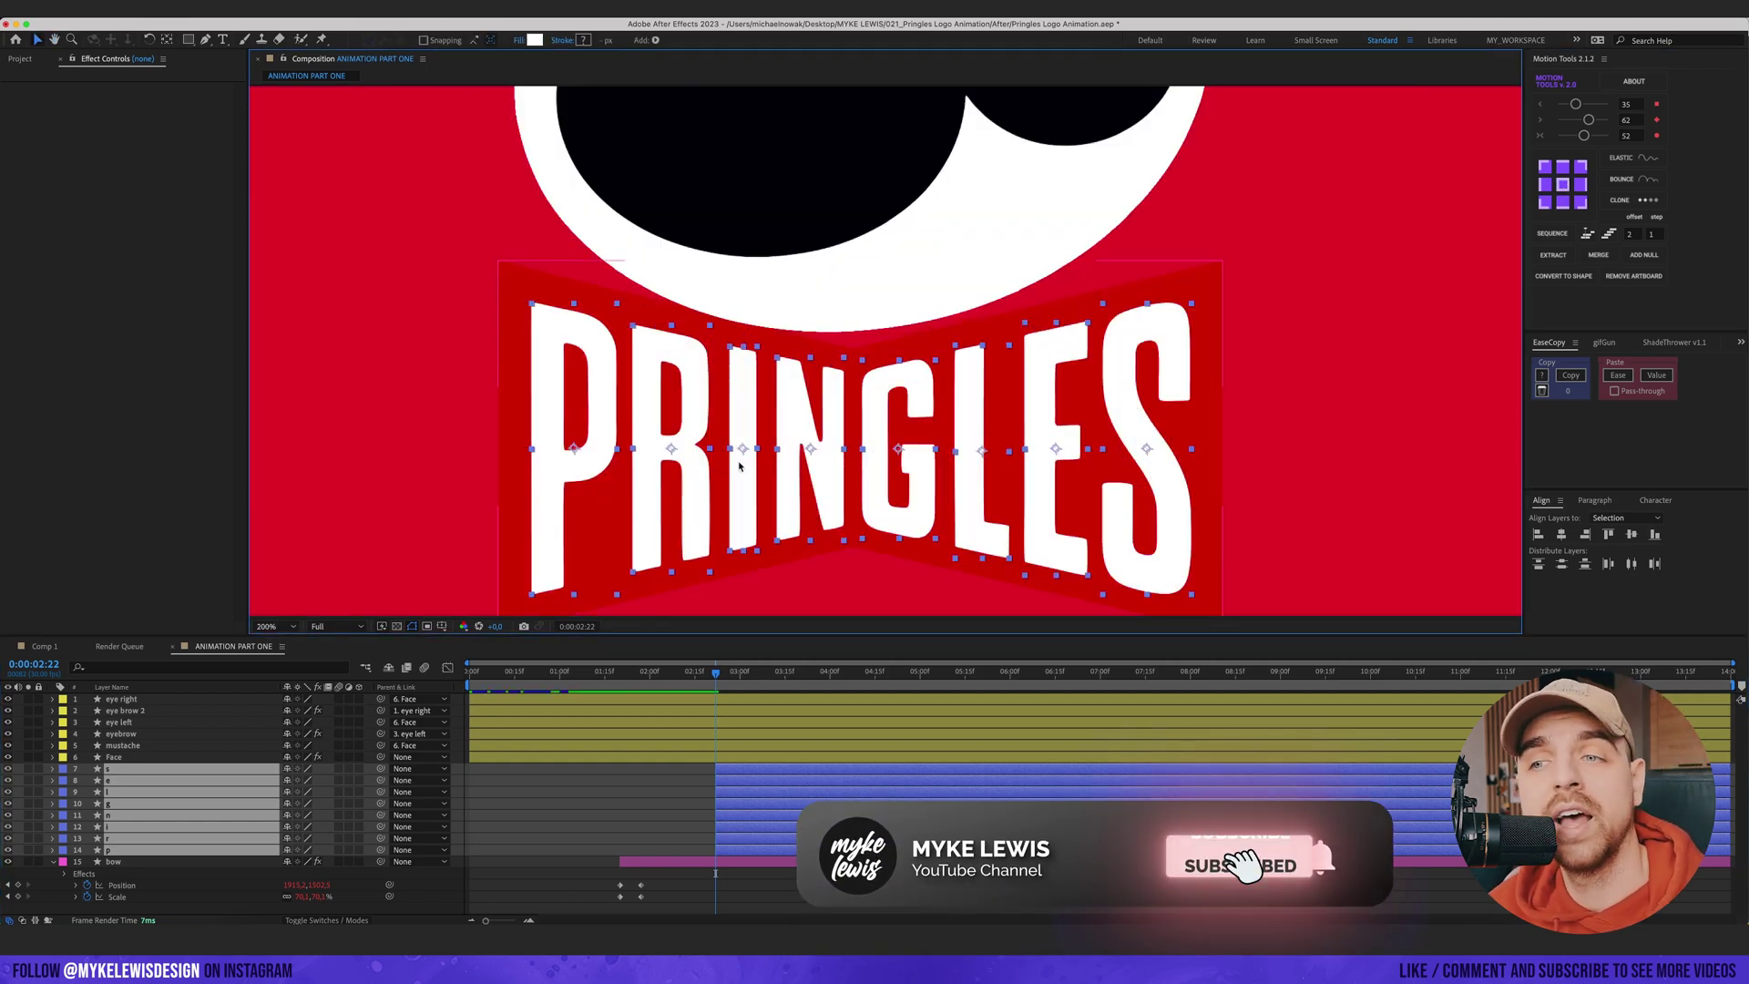
# - Add Position and Scale keyframes to all eight Pringles letter layers at 0:00:02:22
pyautogui.scroll(-2, 705, 406)
pyautogui.moveTo(769, 366); pyautogui.dragTo(691, 382)
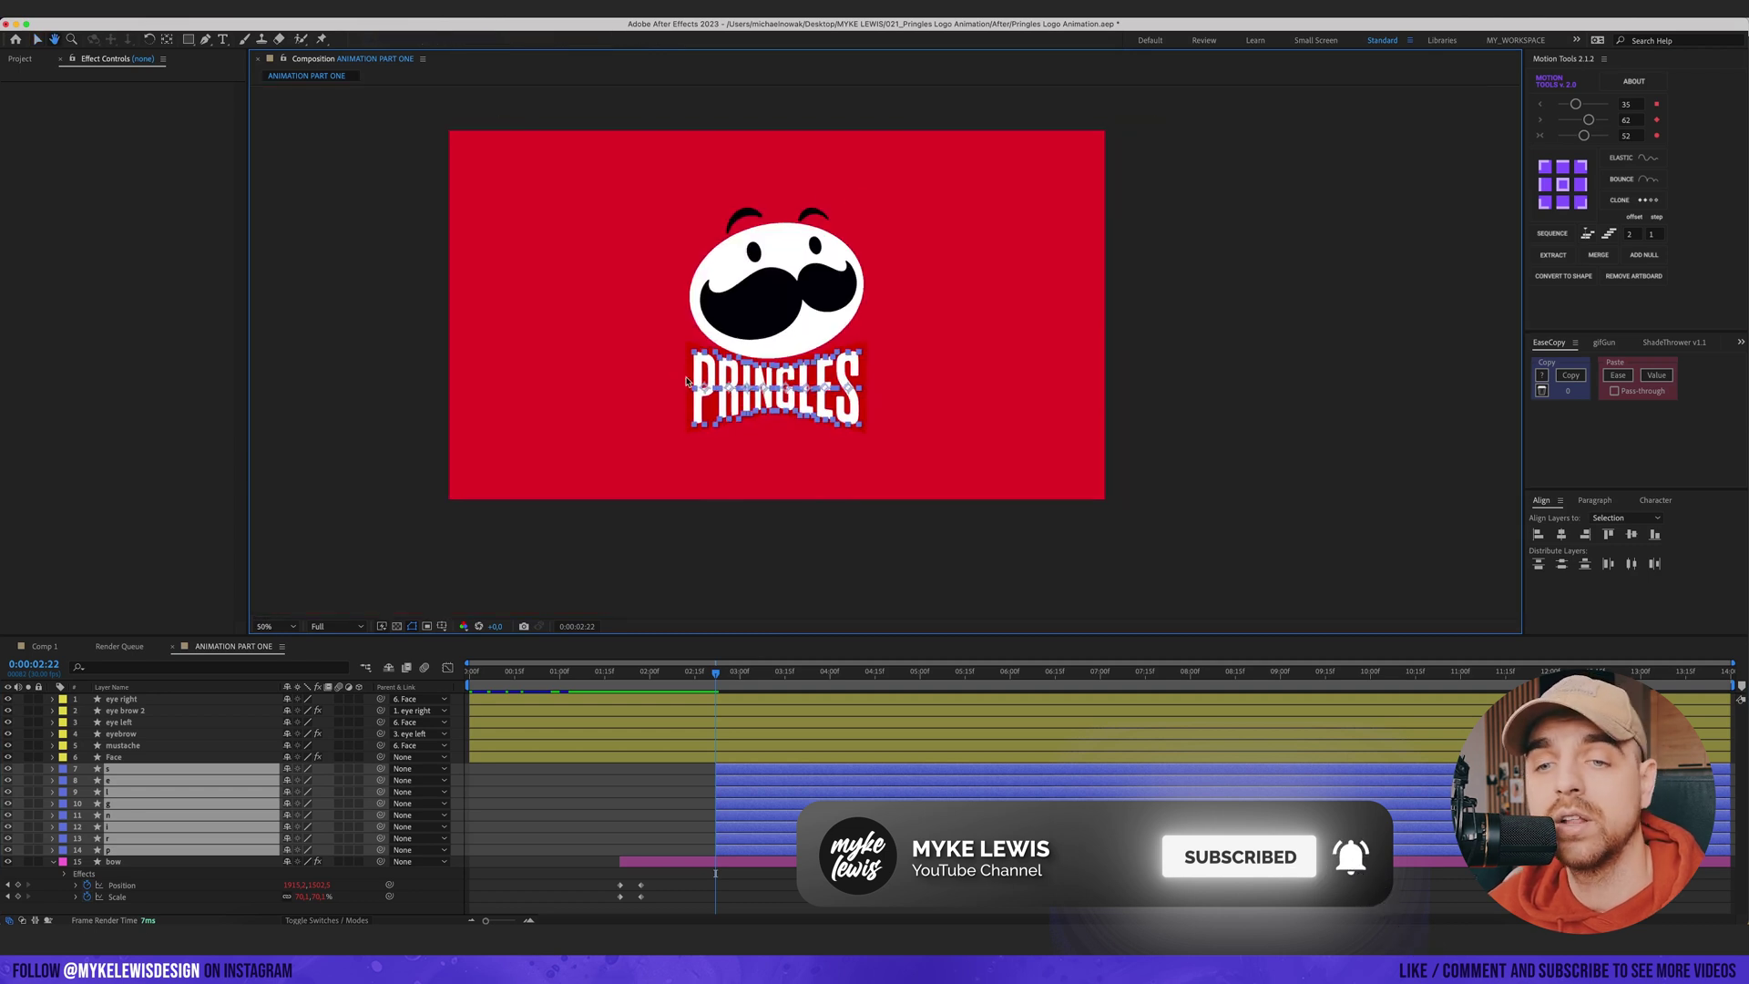
pyautogui.scroll(1, 691, 382)
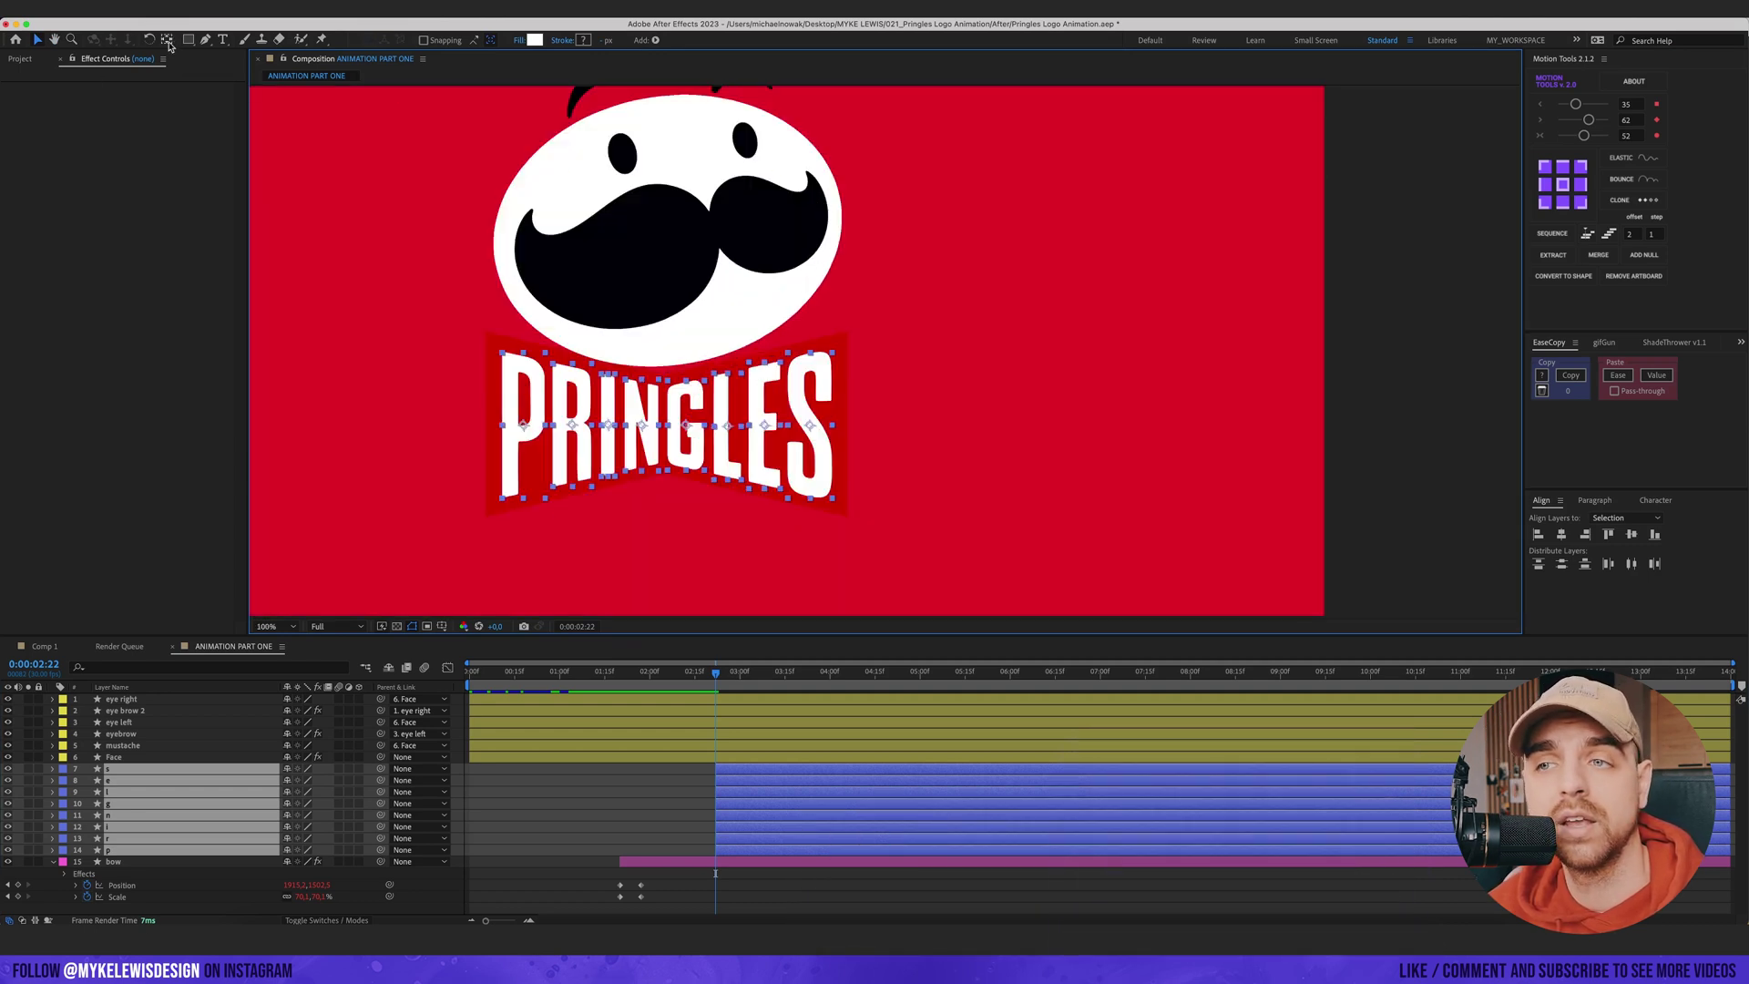
pyautogui.moveTo(538, 387); pyautogui.dragTo(602, 375)
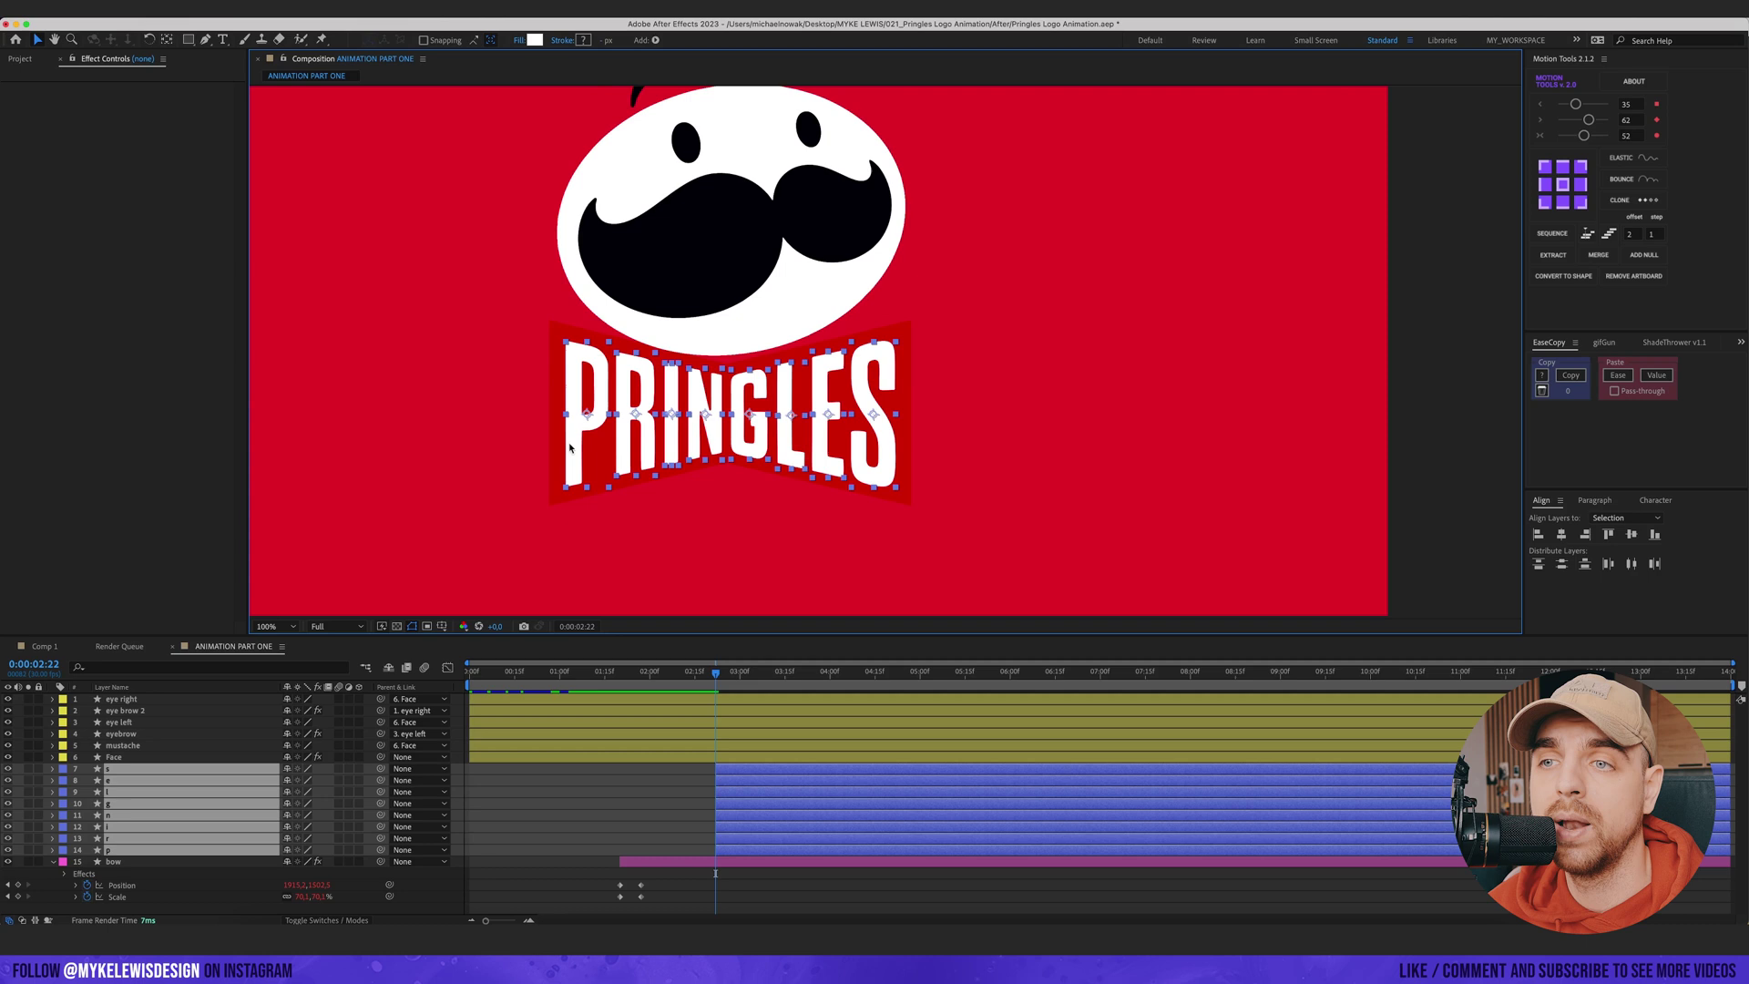
pyautogui.keyDown('super'); pyautogui.click(755, 850); pyautogui.keyUp('super')
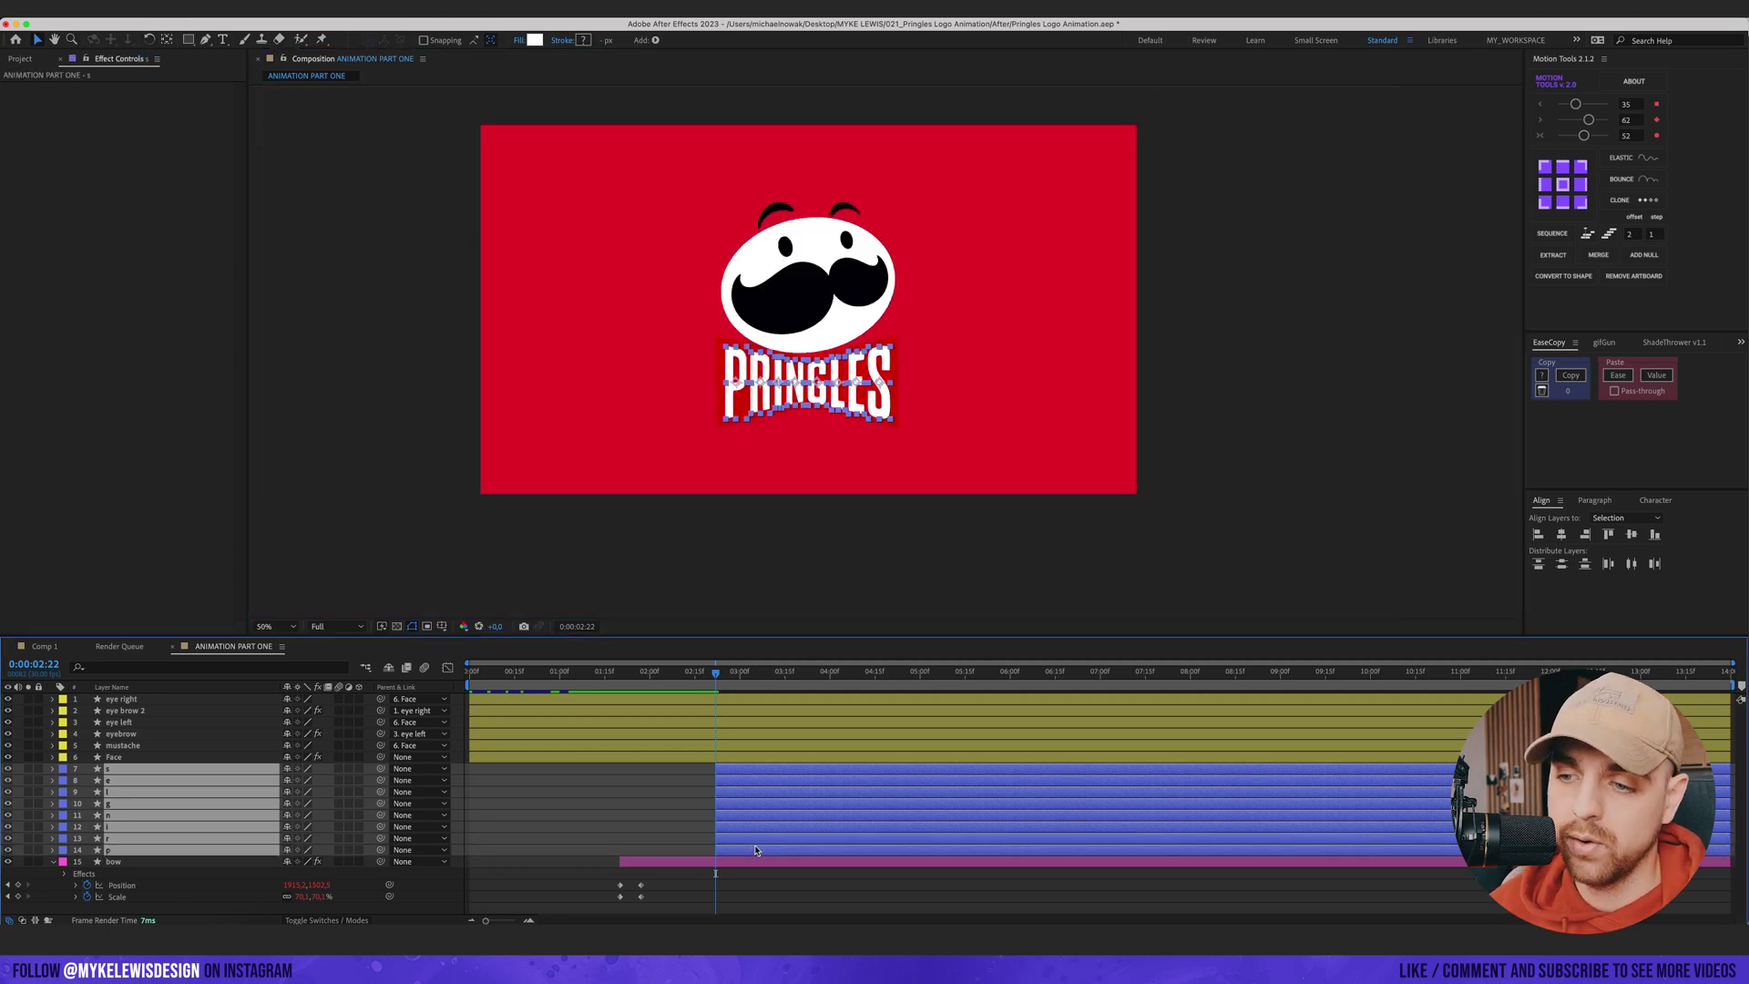
pyautogui.press('p')
pyautogui.hotkey('shift', 's')
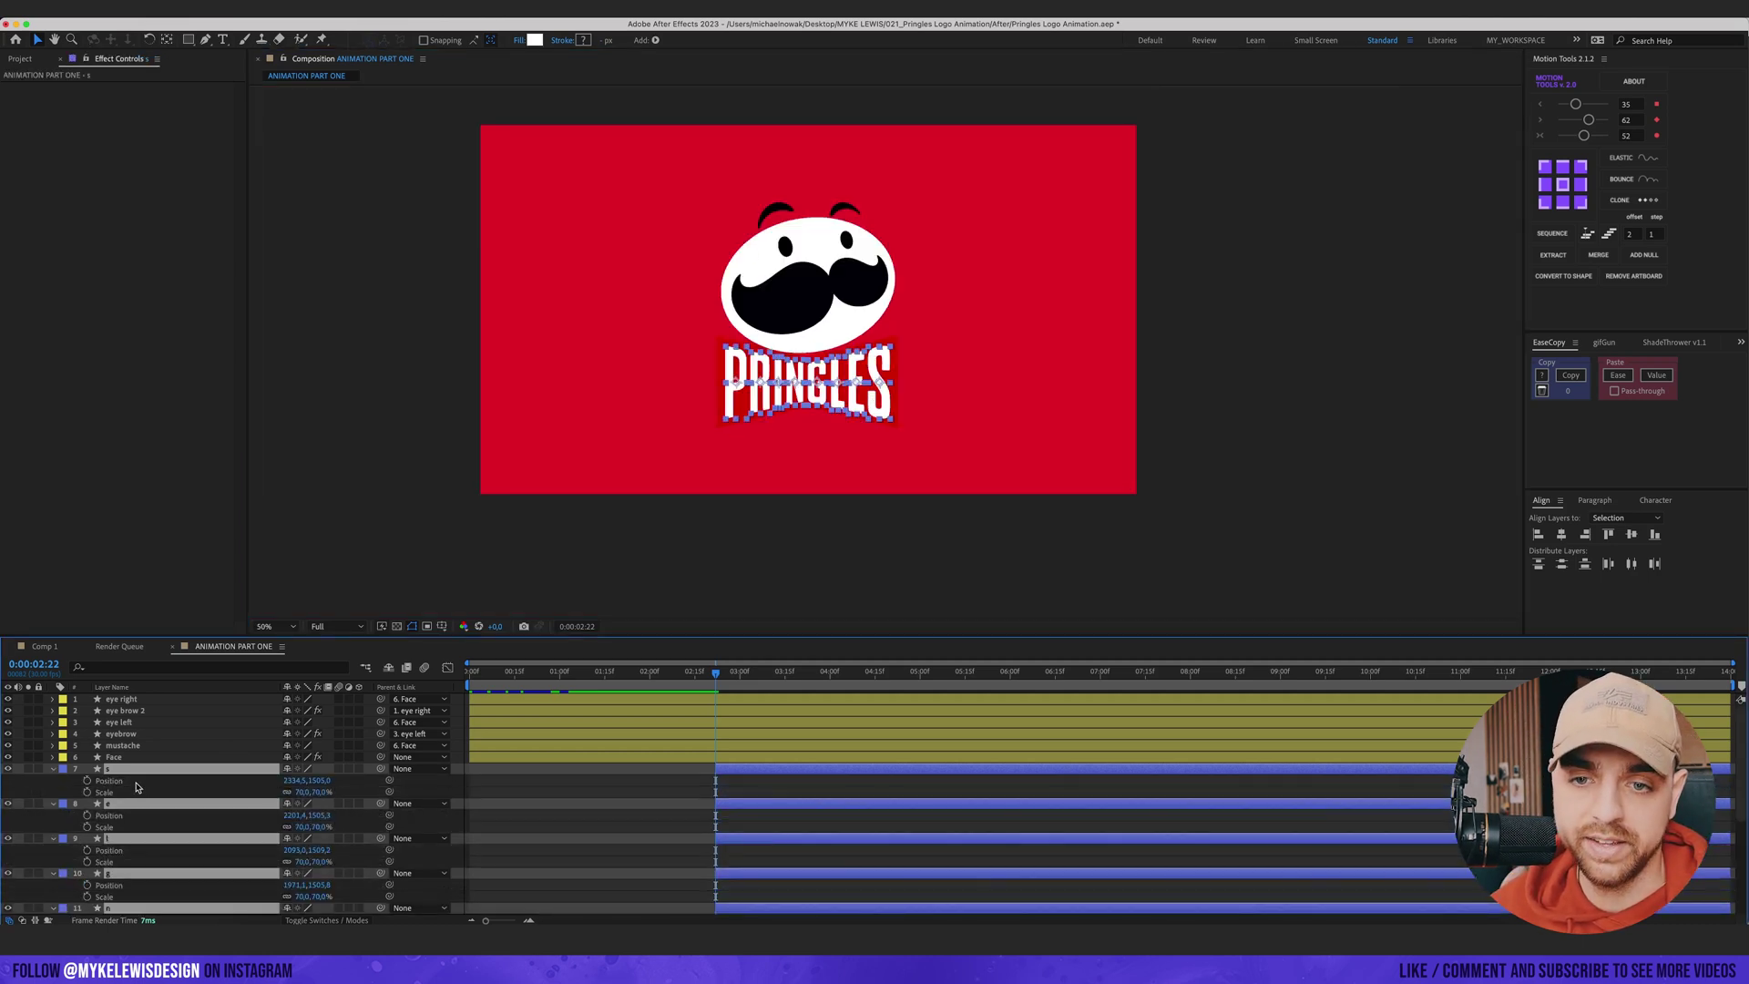
pyautogui.scroll(-4, 391, 759)
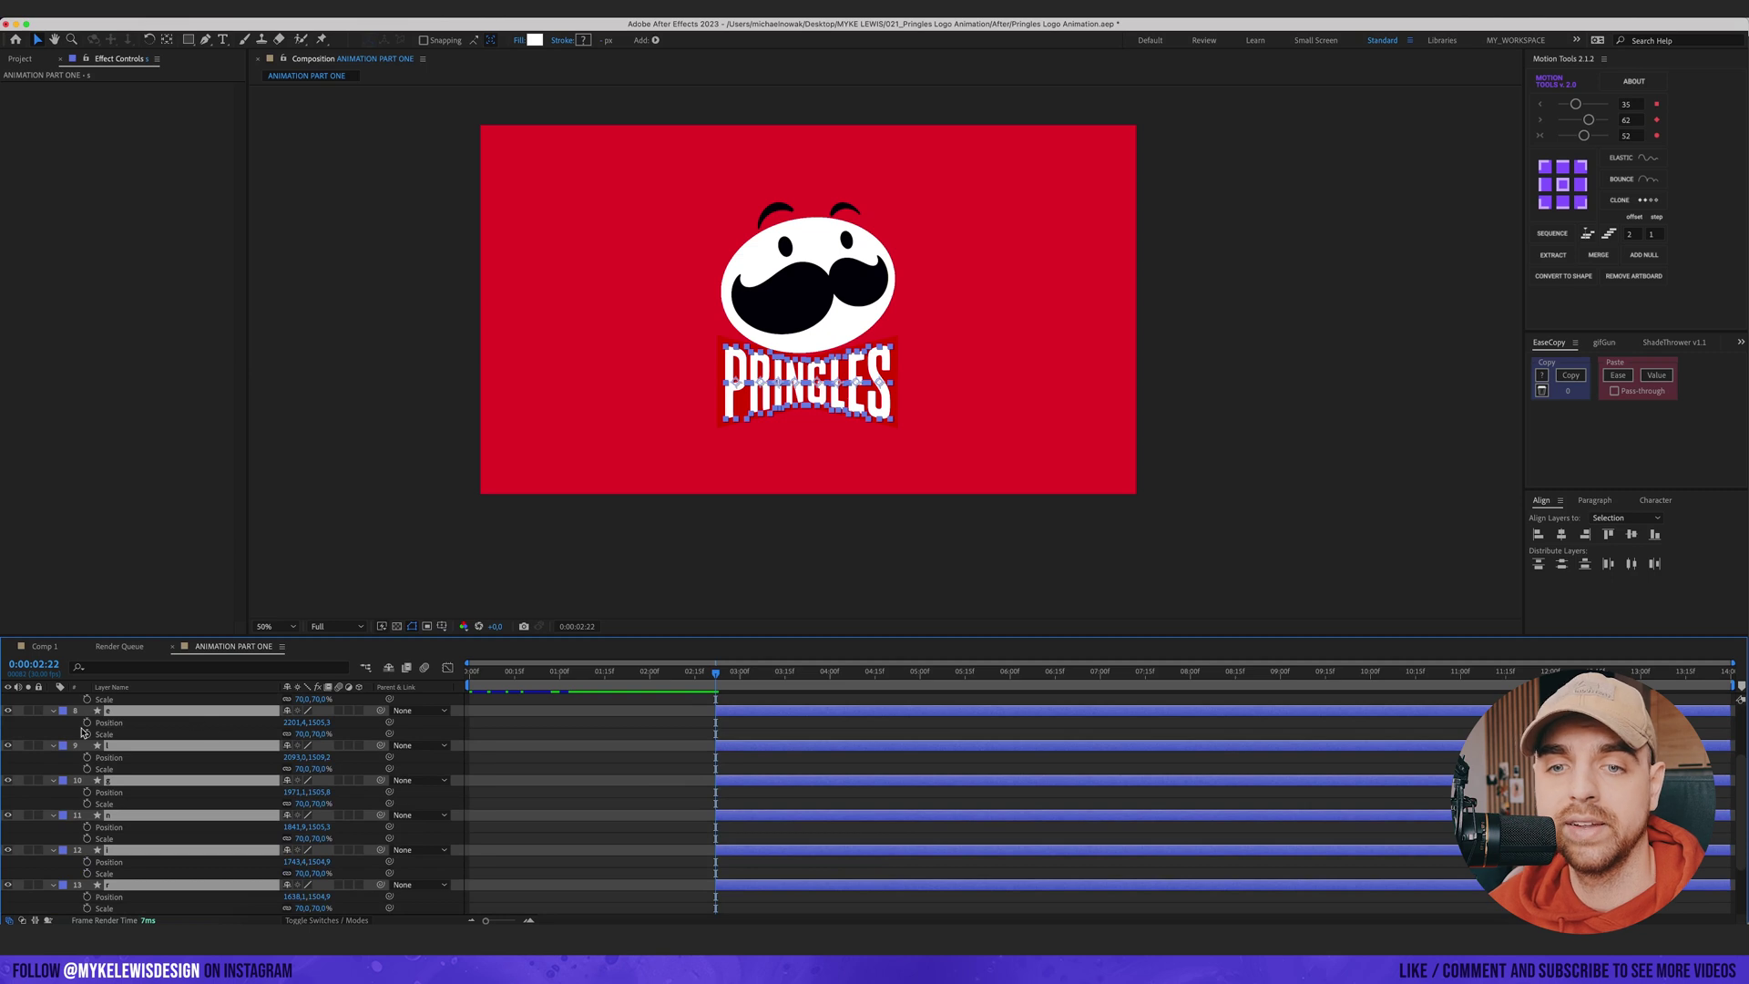
pyautogui.hotkey('alt', 'shift', 'p')
pyautogui.hotkey('alt', 'shift', 's')
pyautogui.scroll(4, 738, 734)
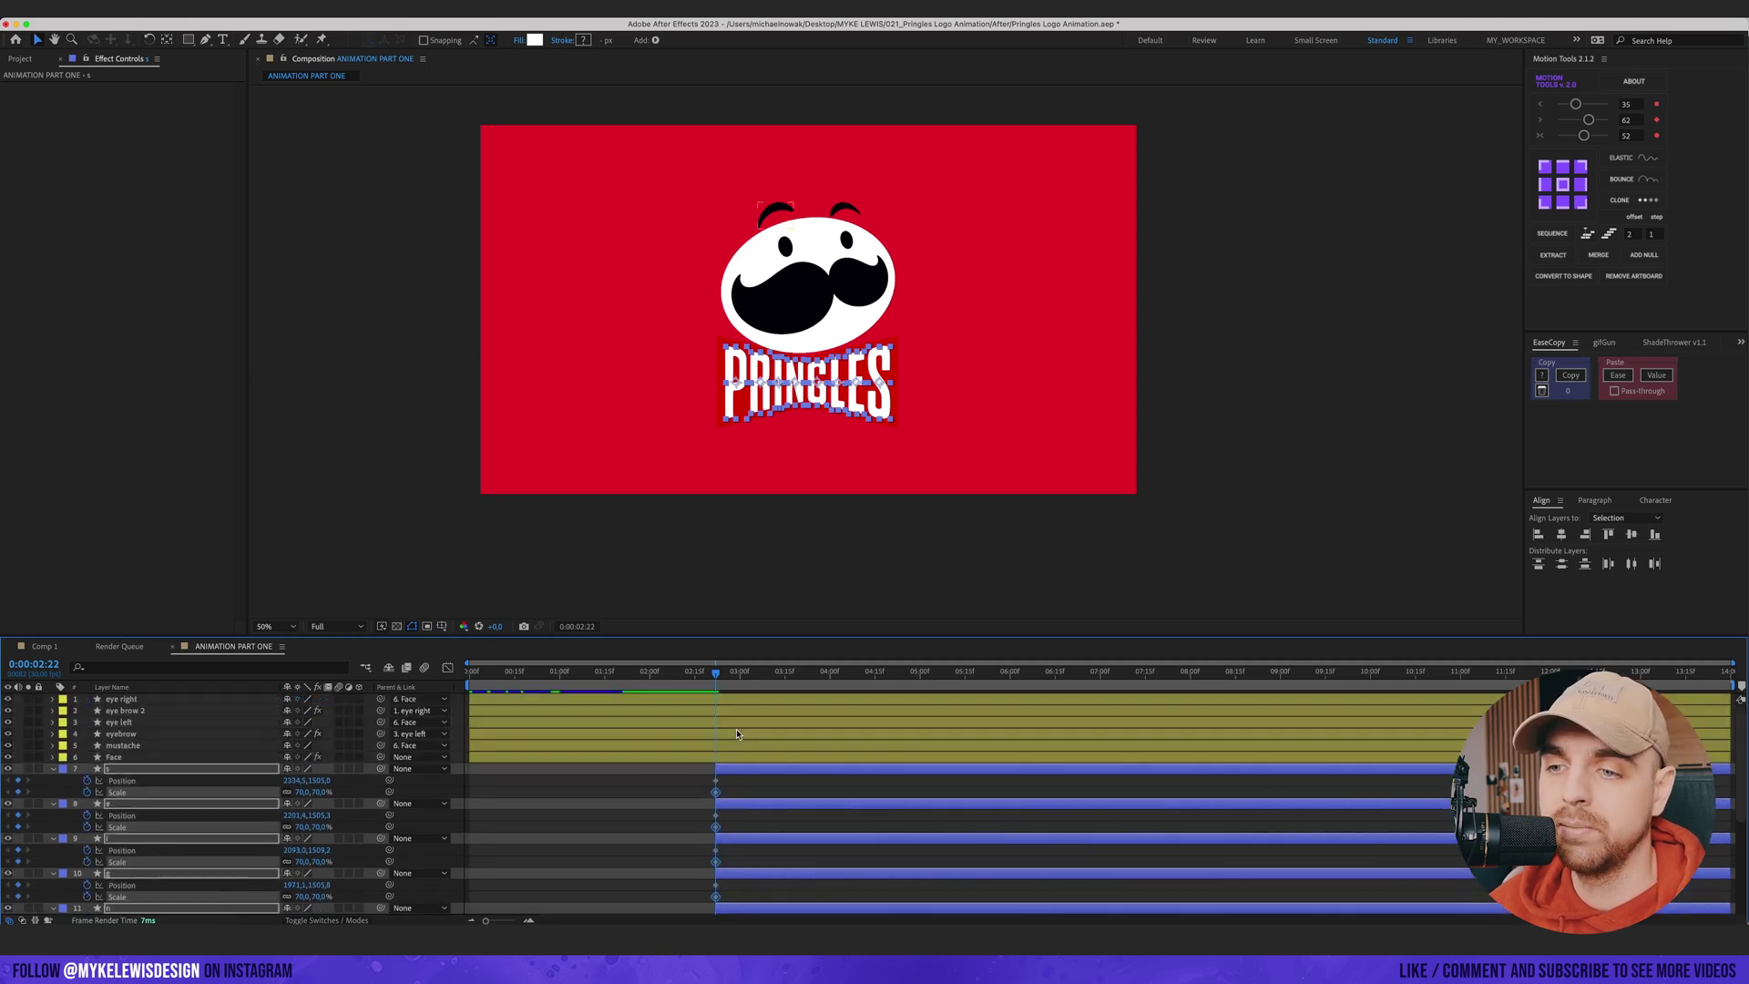
# - Move the letters' keyframes to about 0:00:03:15, and at 0:00:02:22 lower all letters below the frame and scale them to 20%
pyautogui.scroll(-7, 730, 788)
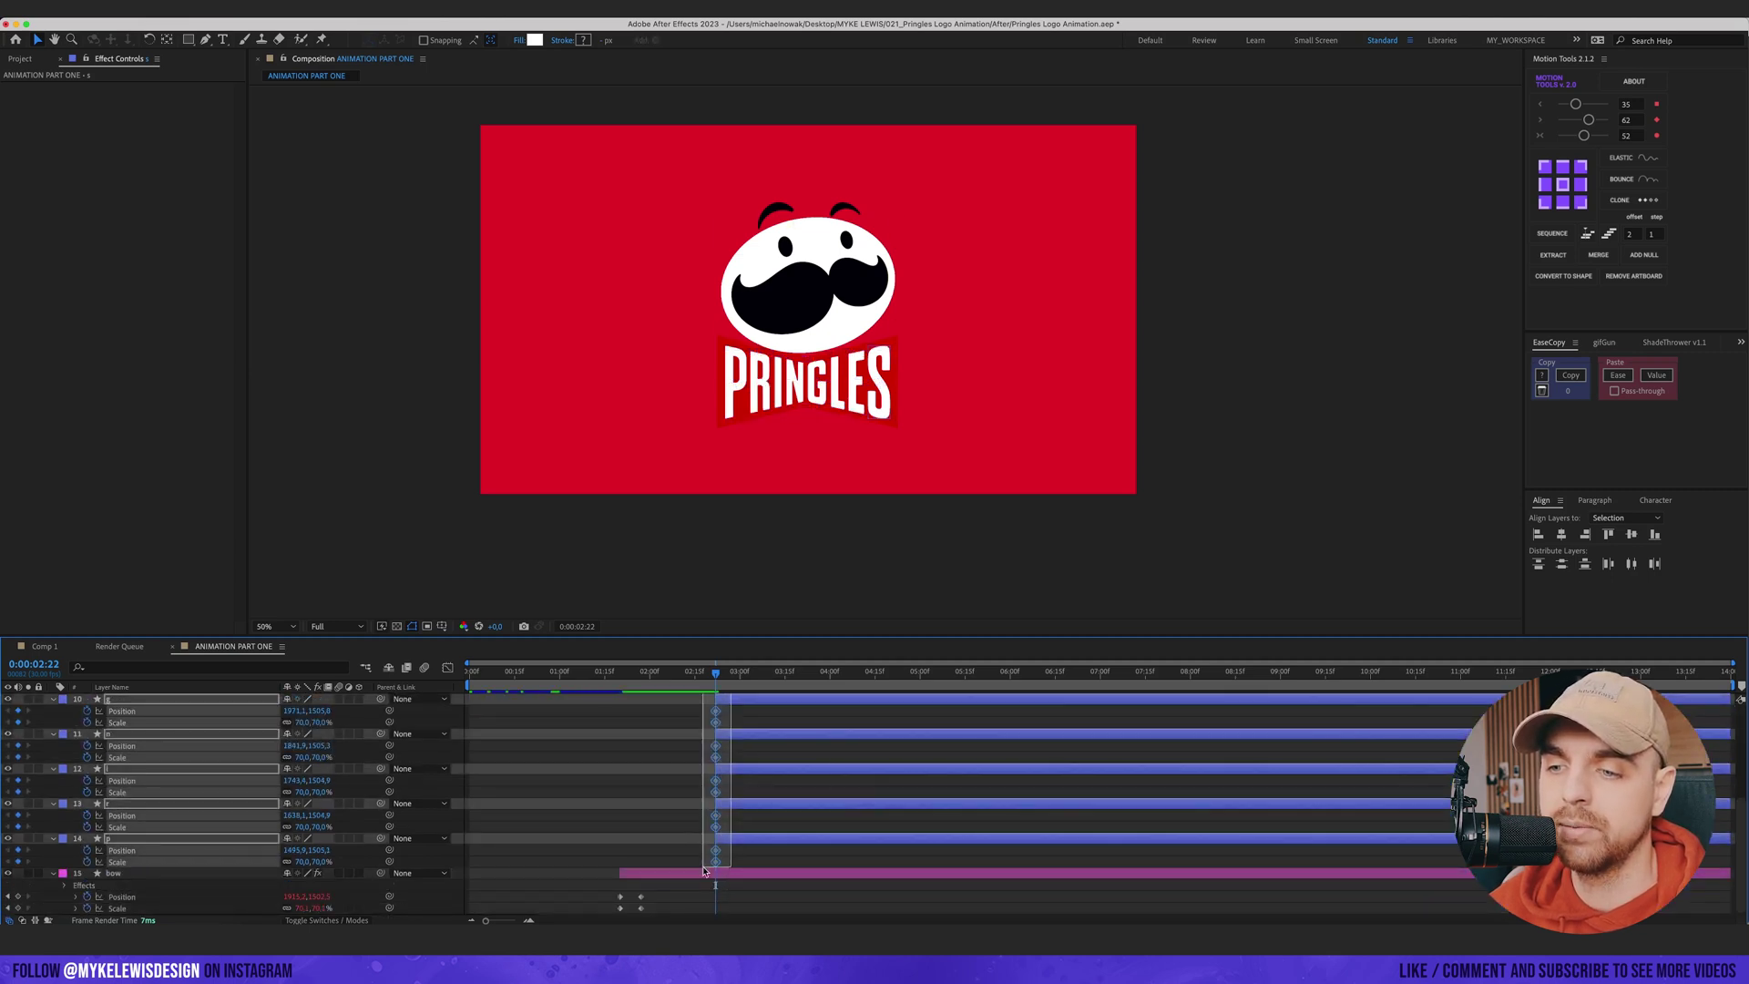
pyautogui.moveTo(716, 854); pyautogui.dragTo(785, 854)
pyautogui.moveTo(312, 712); pyautogui.dragTo(984, 733)
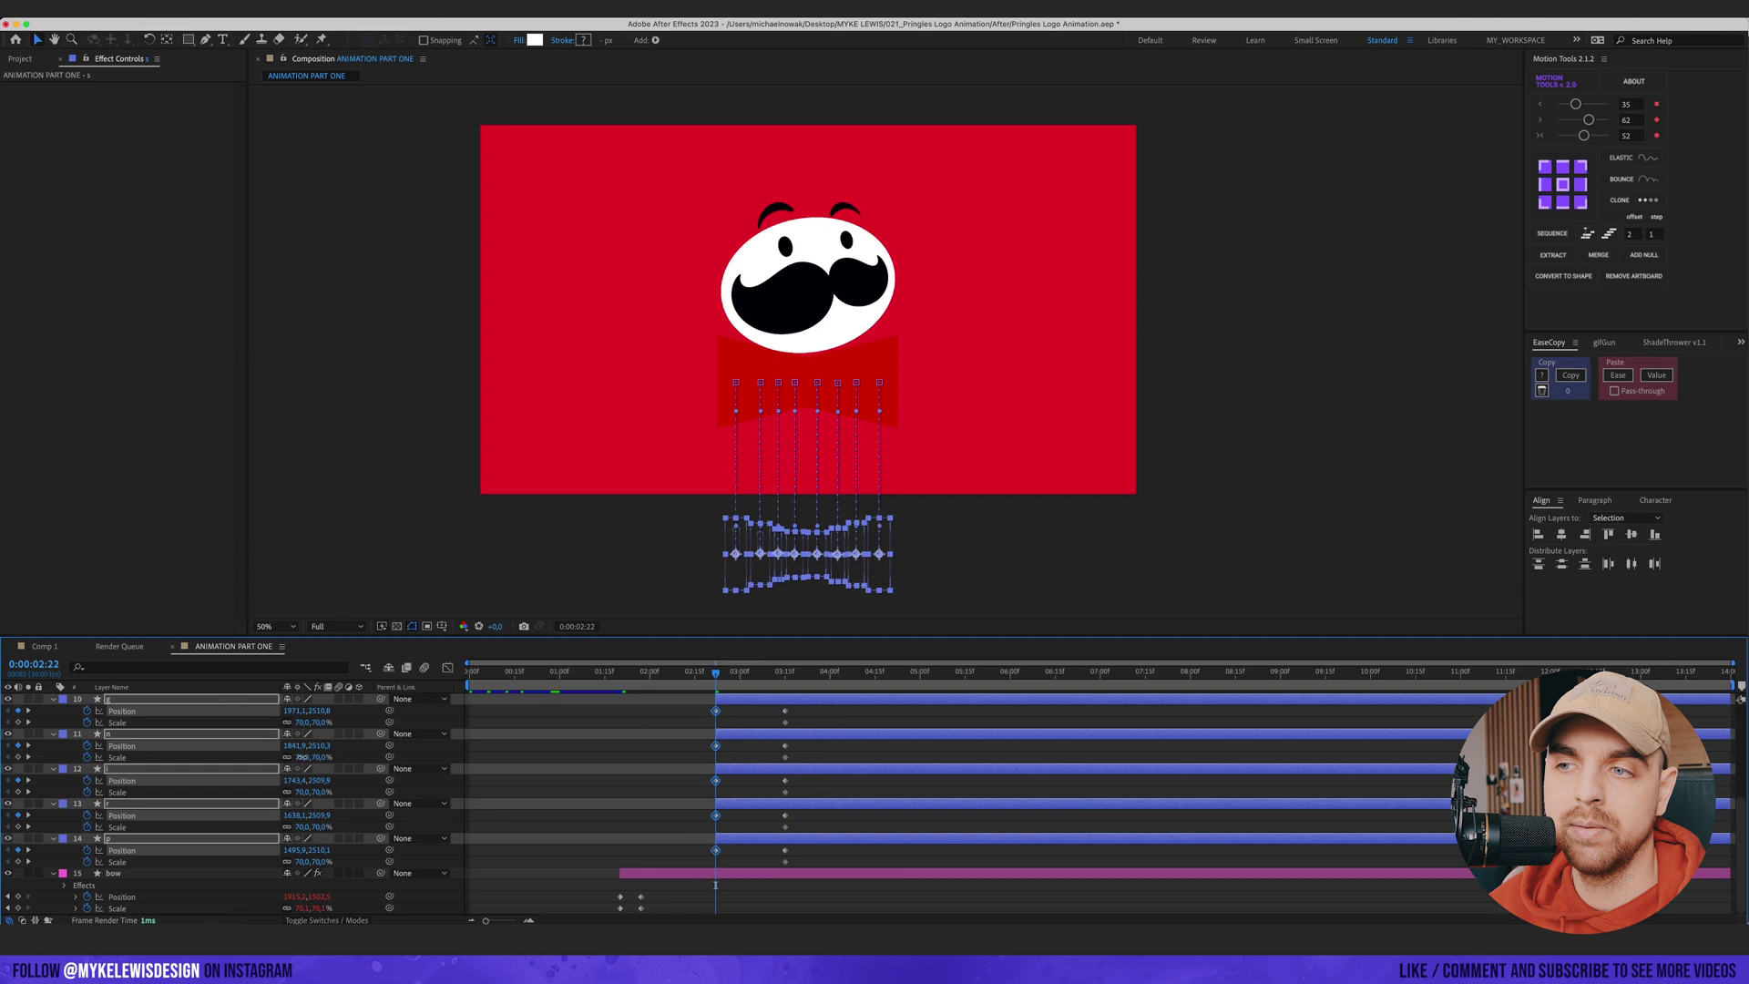
pyautogui.moveTo(301, 757); pyautogui.dragTo(268, 757)
# - Apply Elastic to all the letters' Position and Scale keyframes and bring the ending keyframes in to about 0:00:03:00
pyautogui.moveTo(794, 866); pyautogui.dragTo(714, 780)
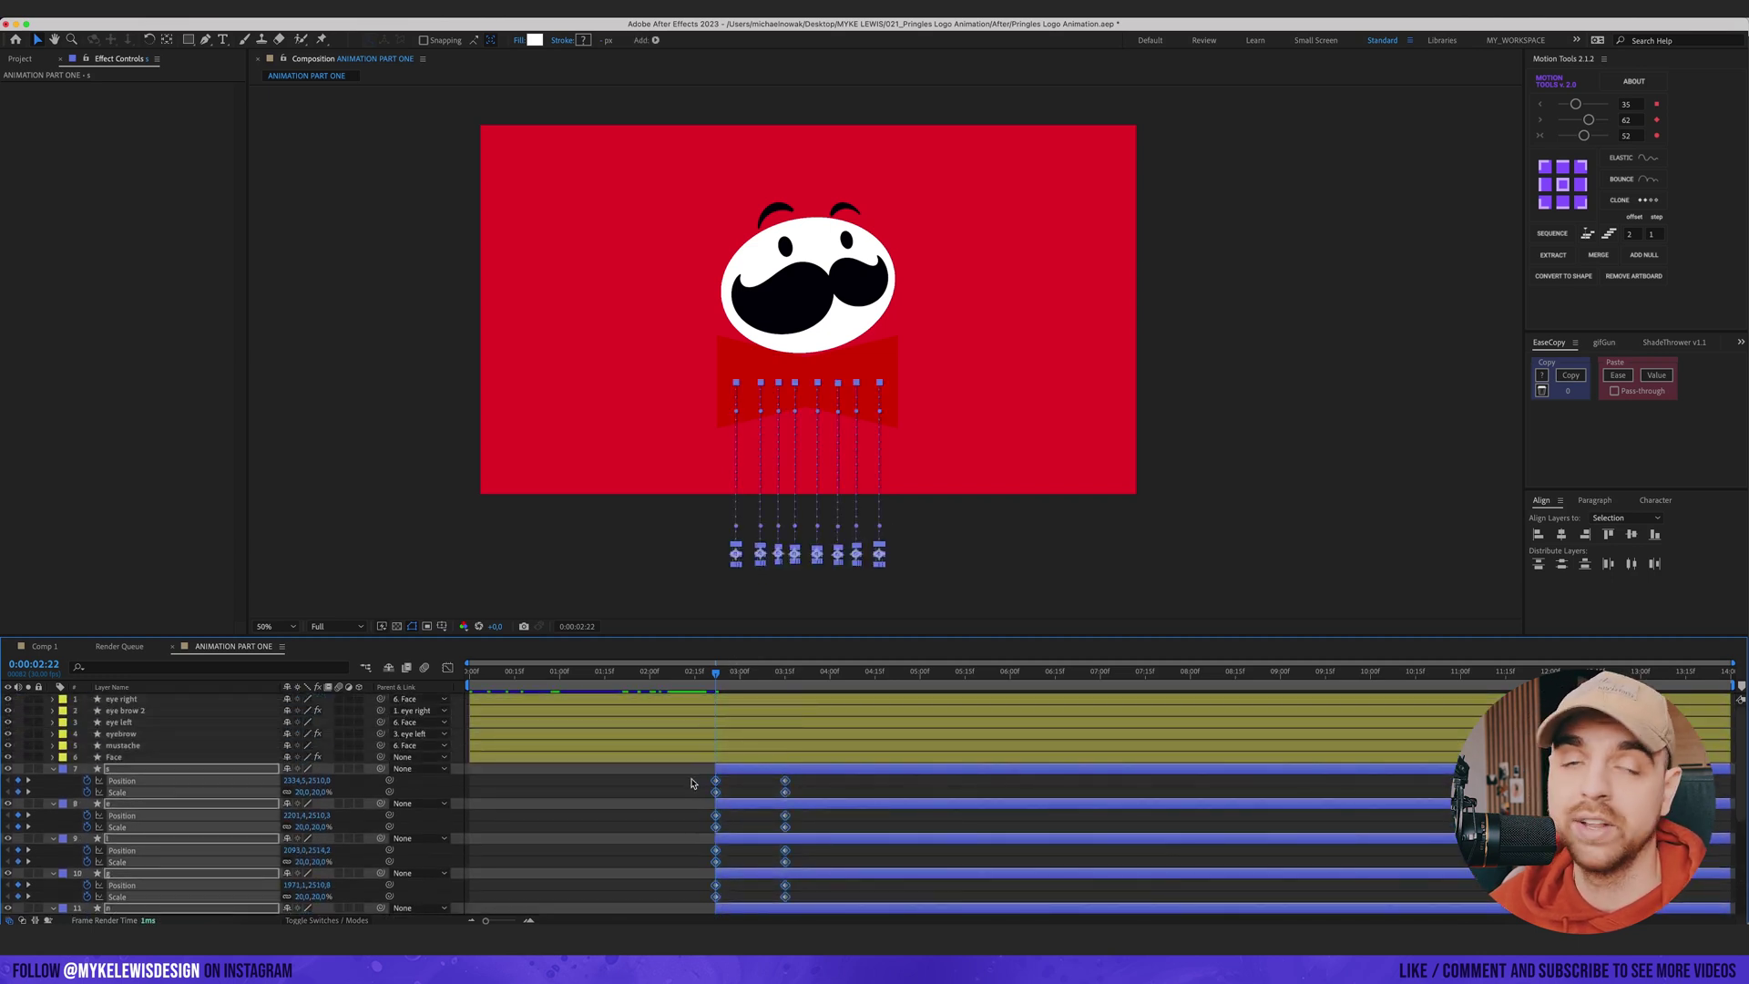
pyautogui.click(1629, 157)
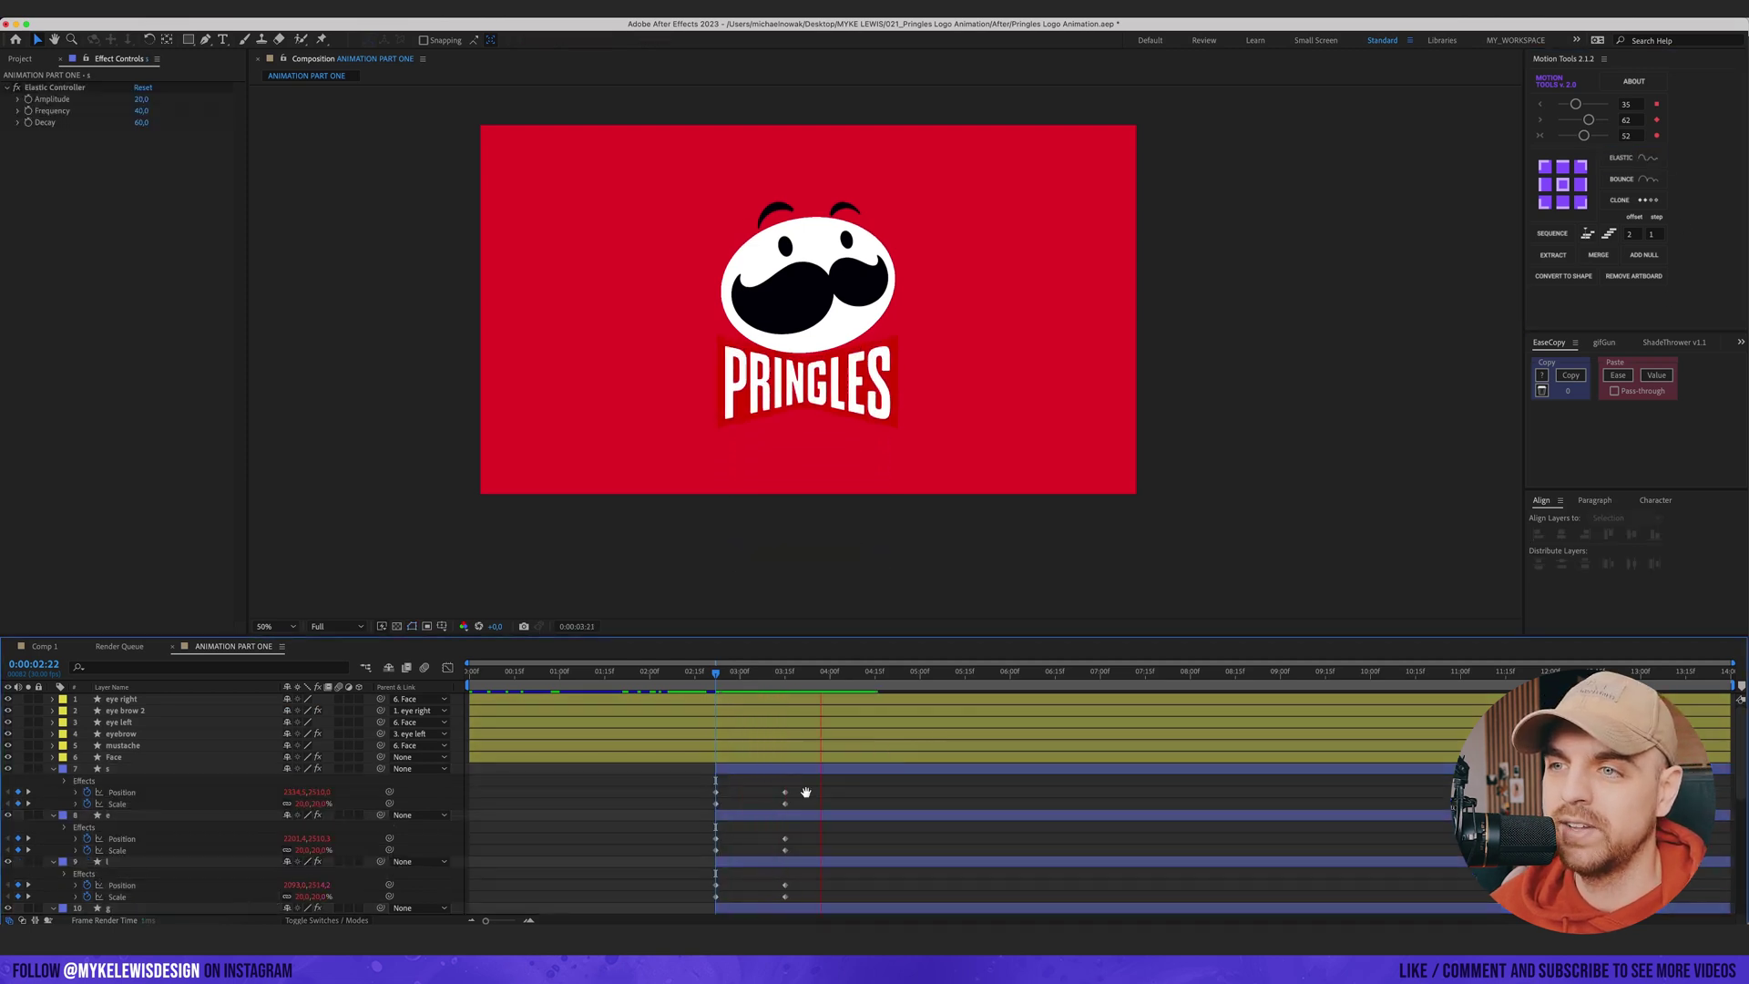
pyautogui.scroll(-1, 833, 784)
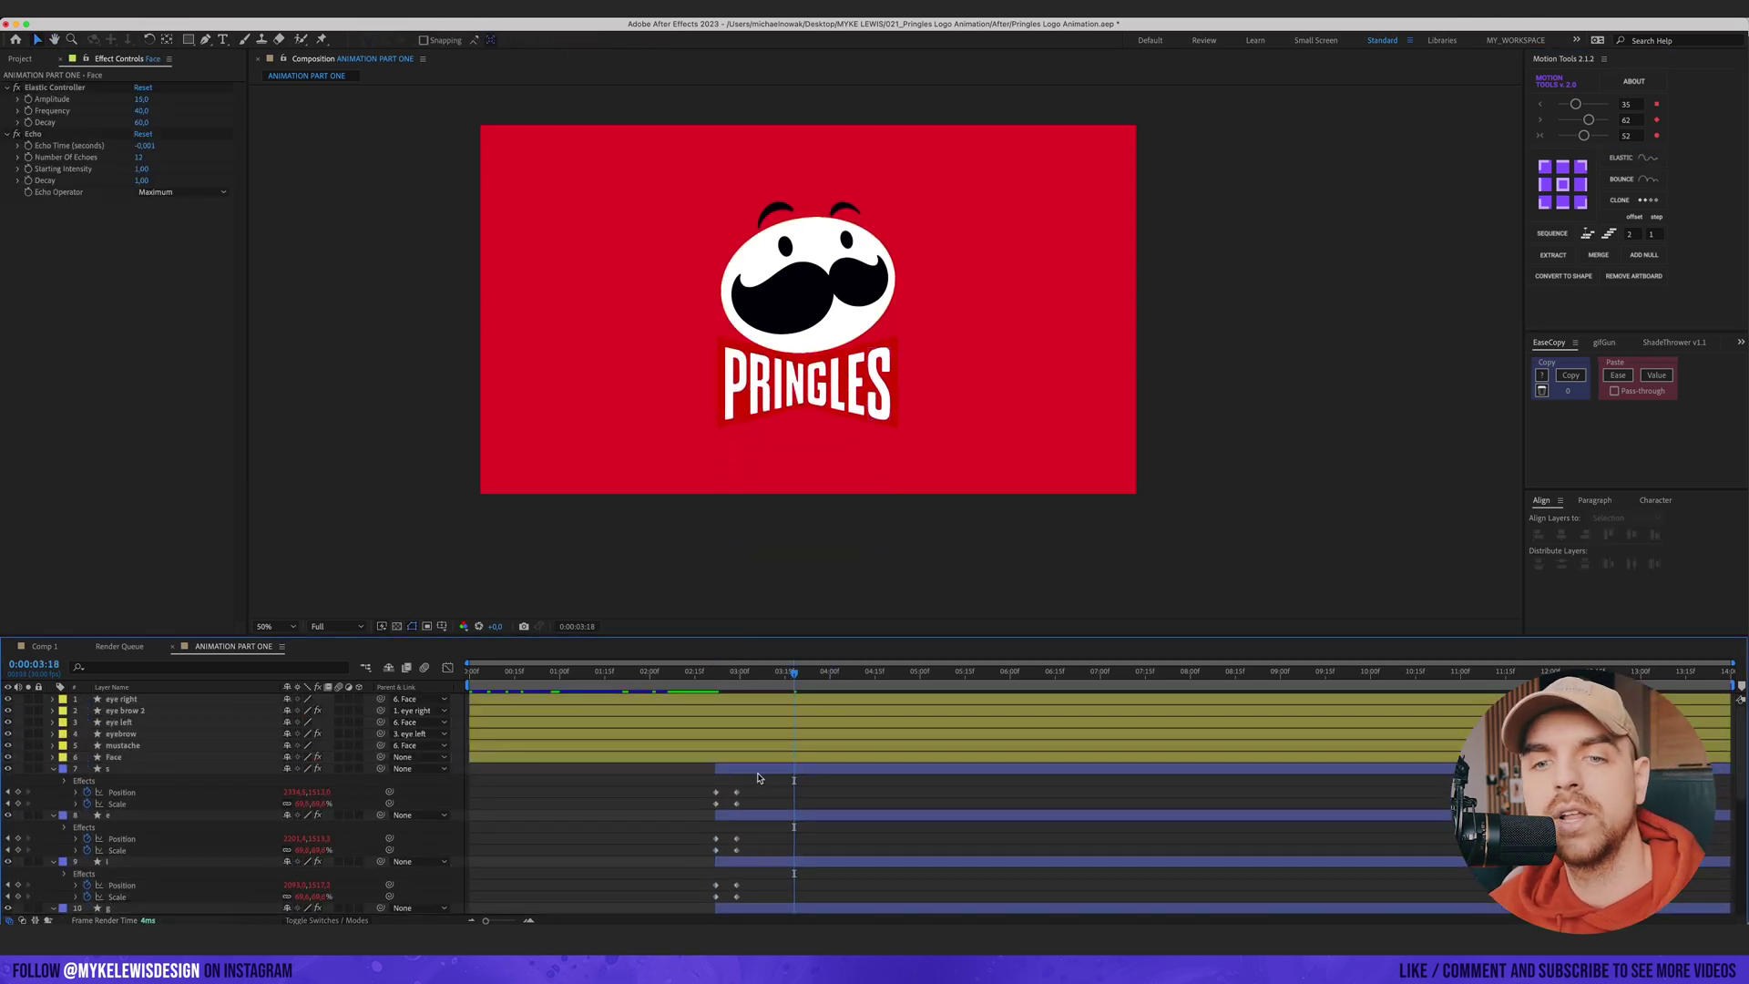
# - Set the Elastic Controller amplitude of the letter S to 8 and preview its entrance alone
pyautogui.click(761, 773)
pyautogui.click(143, 99)
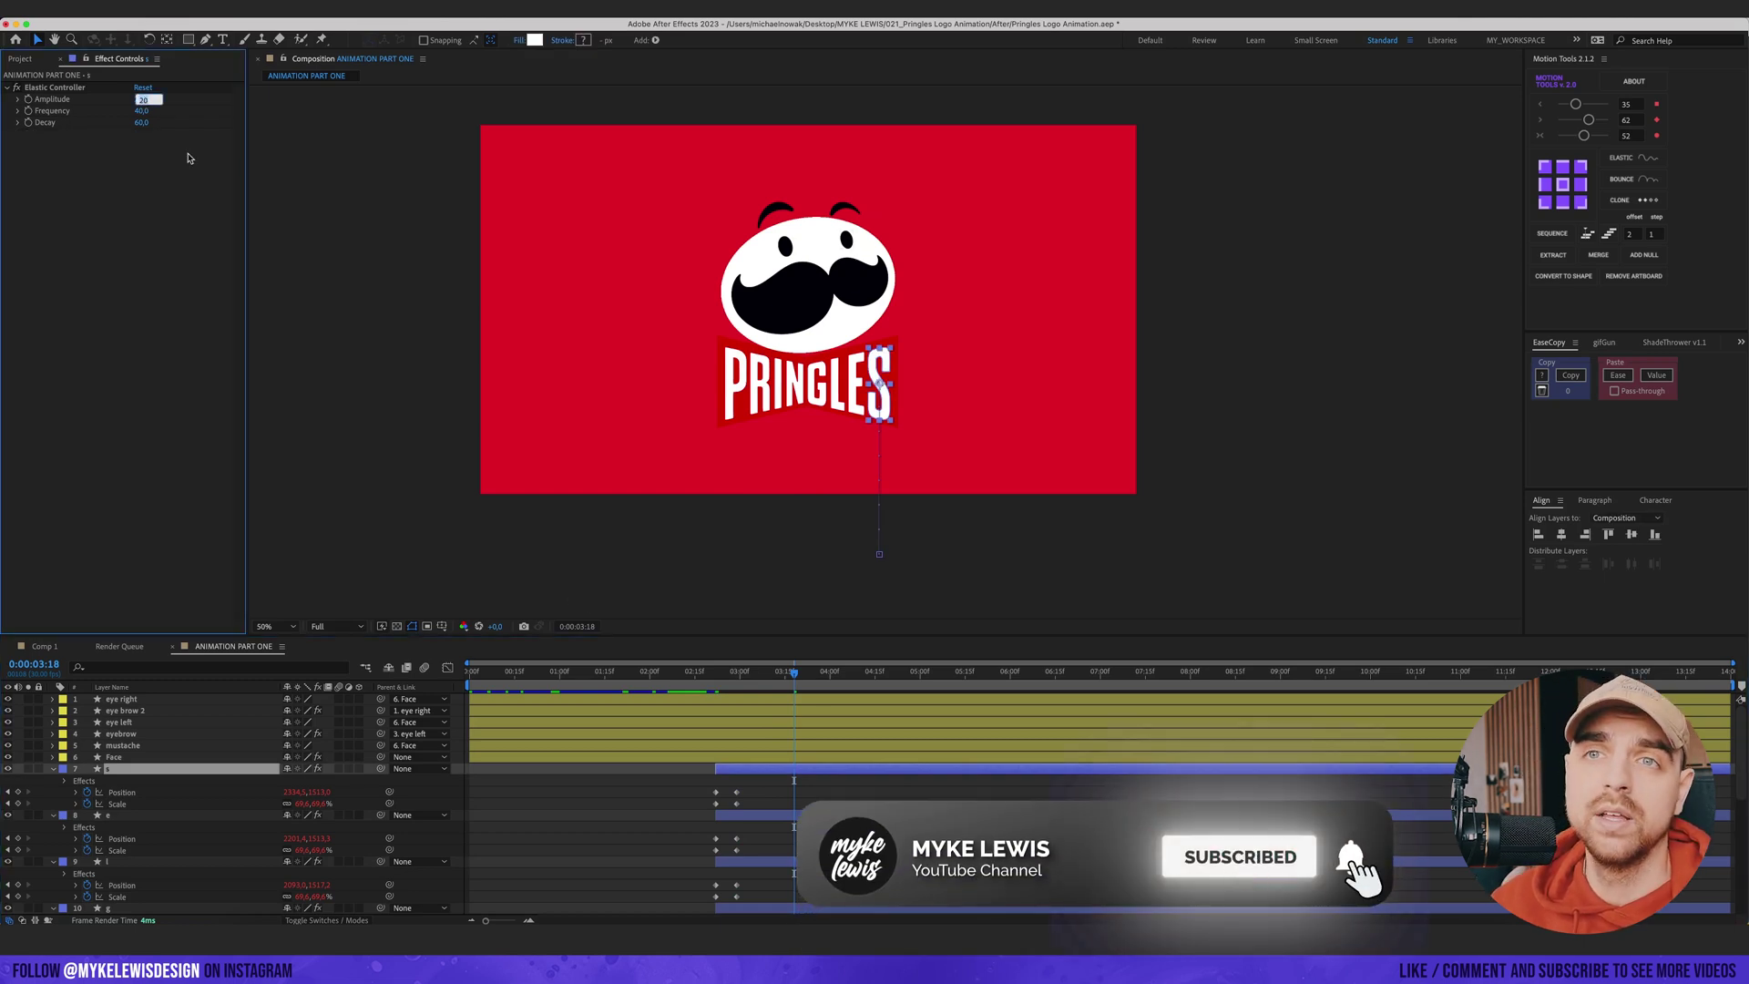
pyautogui.write('8')
pyautogui.press('Return')
pyautogui.moveTo(722, 668); pyautogui.dragTo(715, 670)
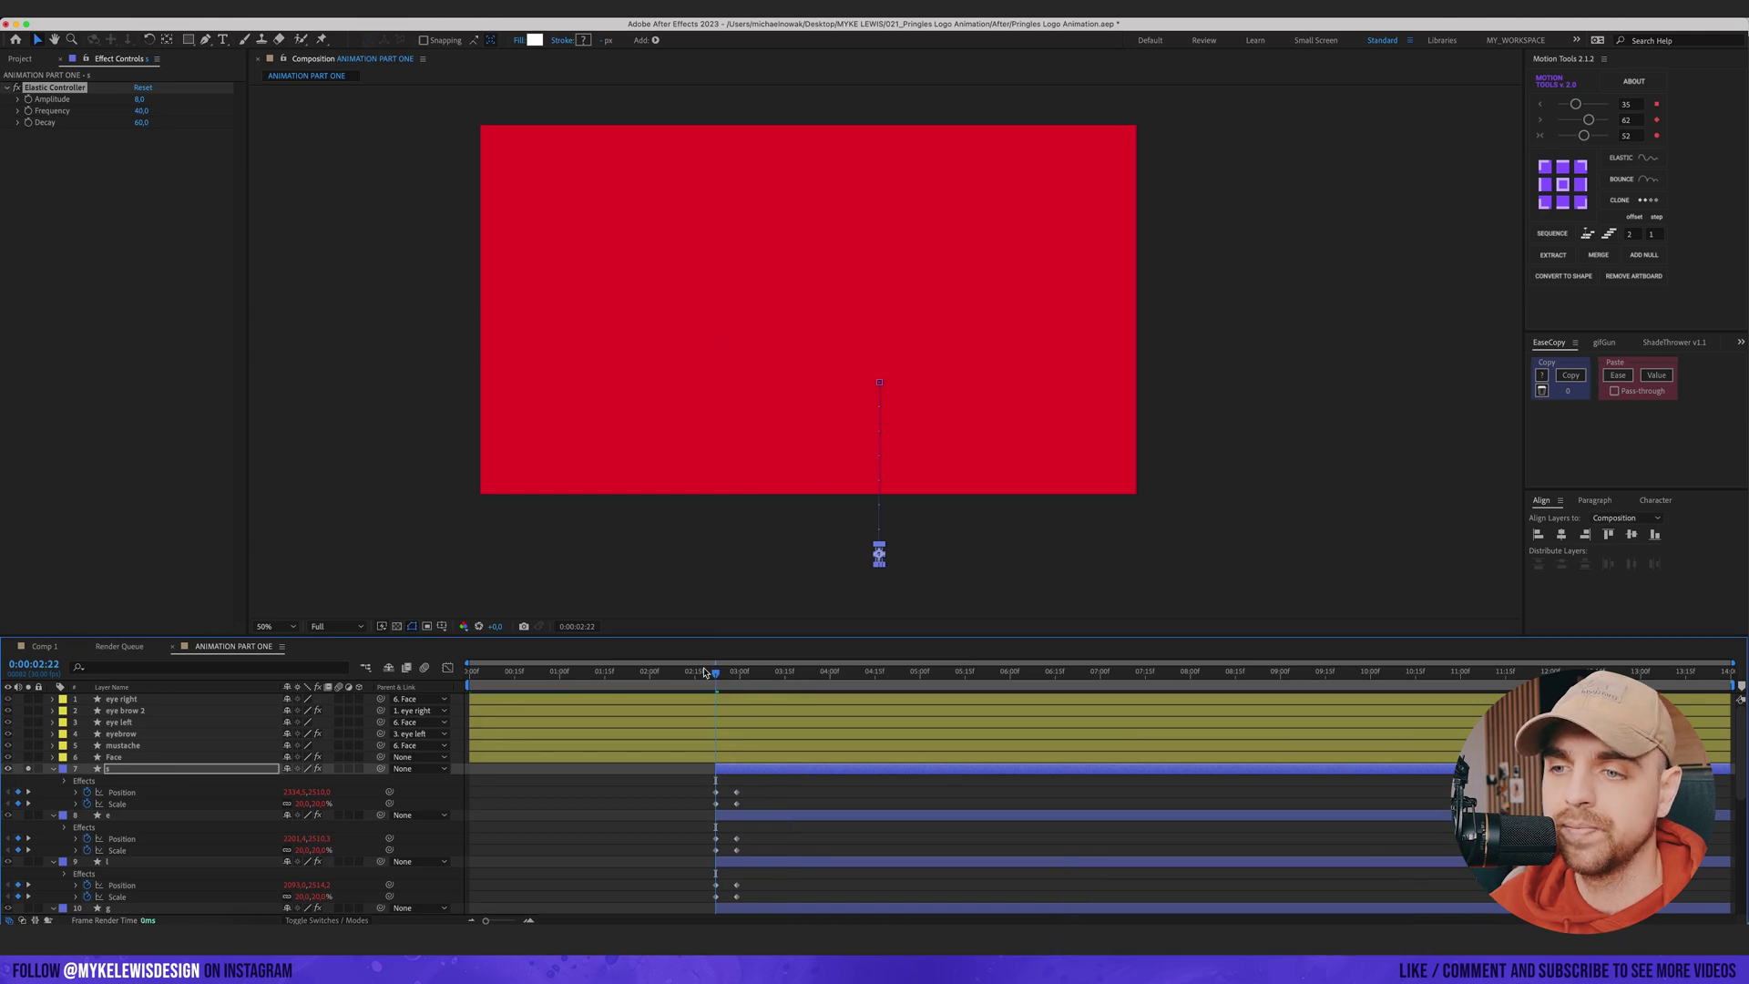
pyautogui.click(704, 672)
pyautogui.press('space')
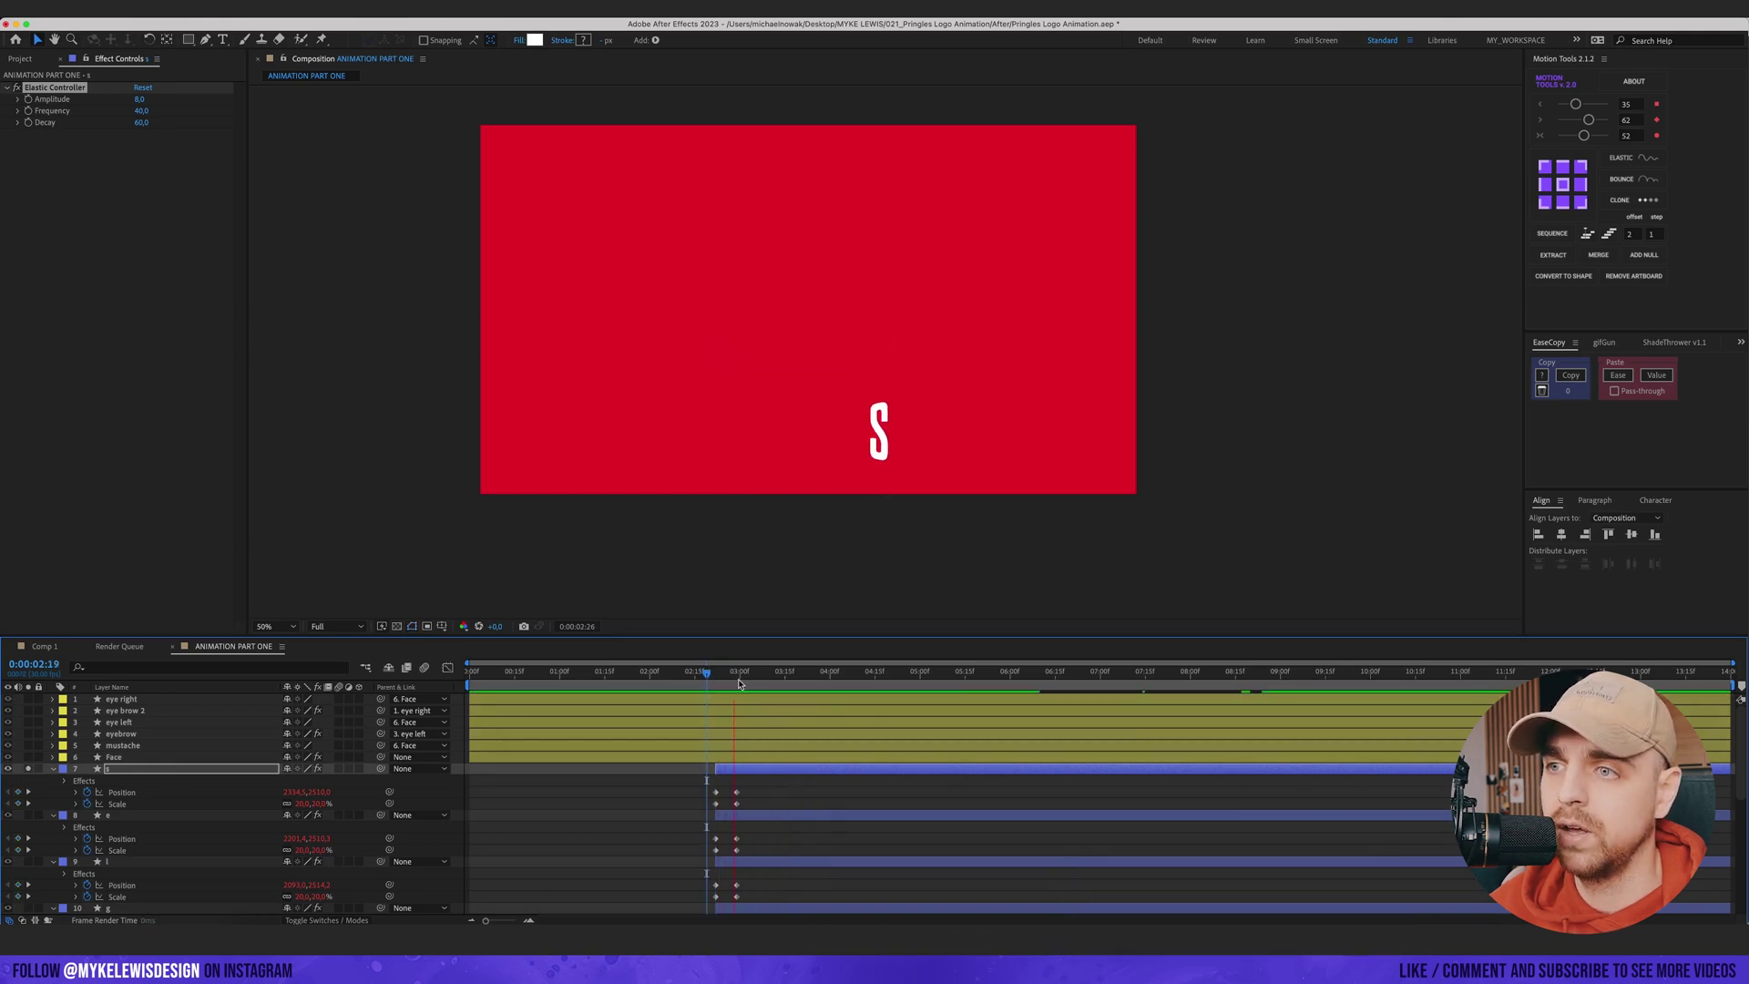
pyautogui.press('space')
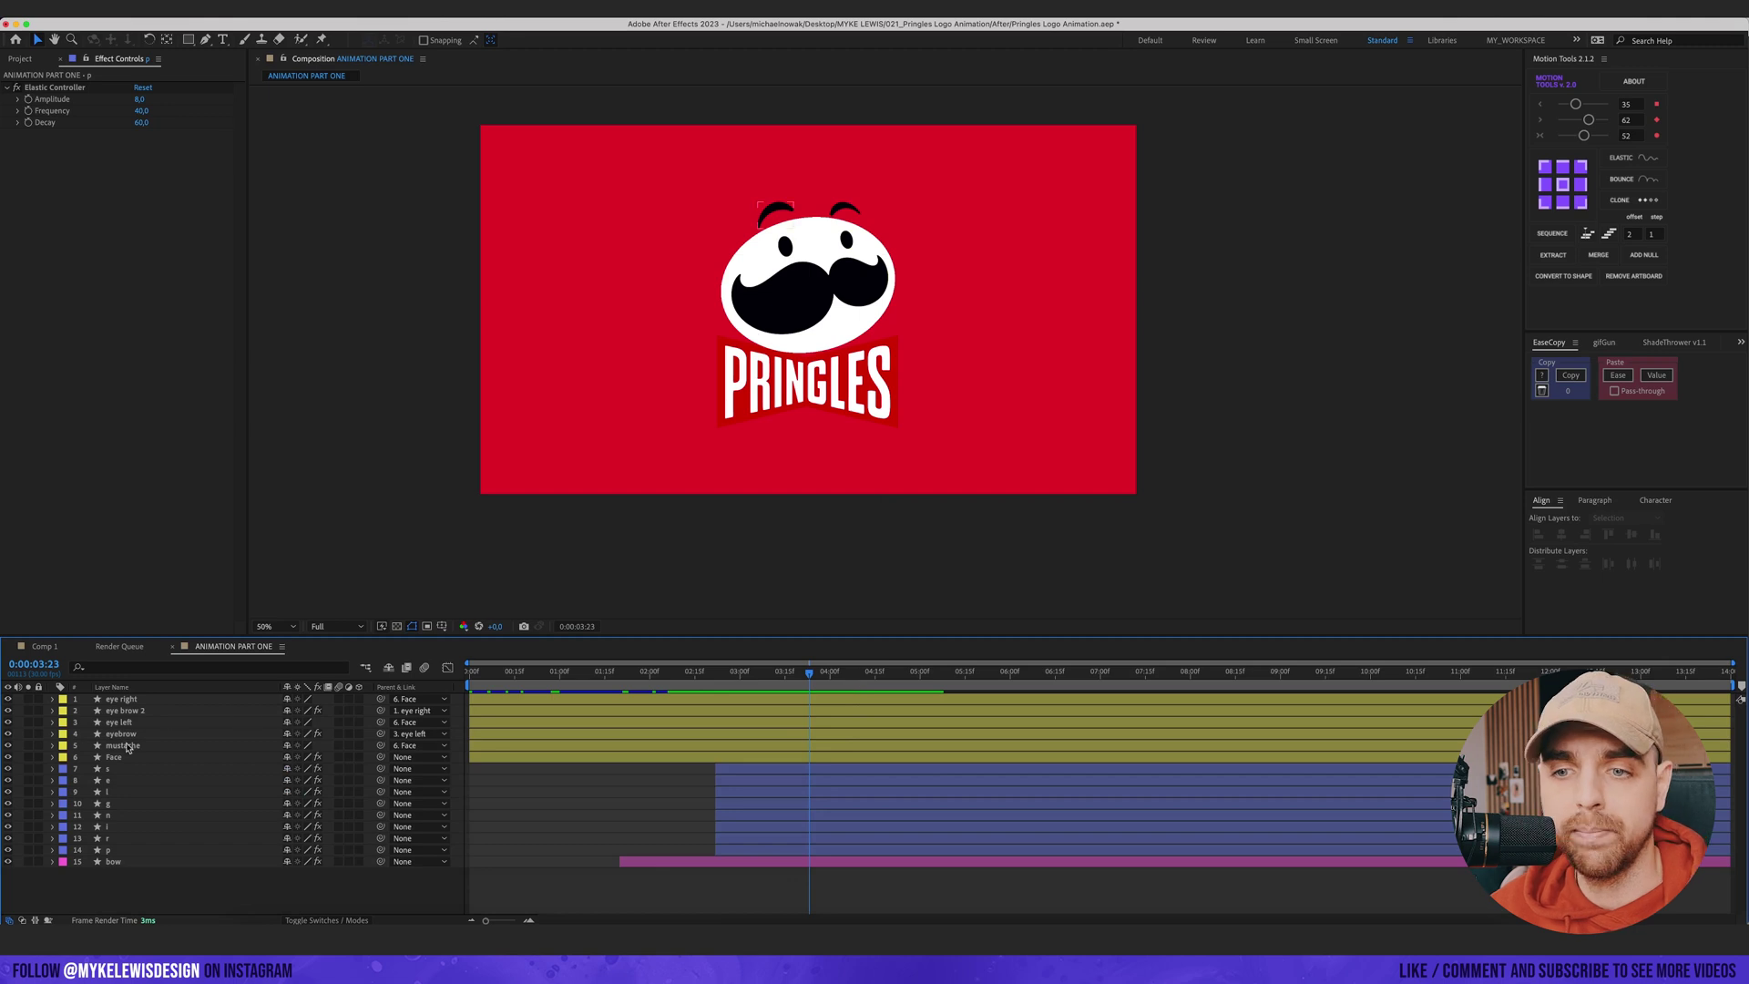
# - Parent all eight letter layers to the bow and the bow to Face, and check the linked motion around 0:00:01:24
pyautogui.click(133, 770)
pyautogui.keyDown('shift'); pyautogui.click(155, 839); pyautogui.keyUp('shift')
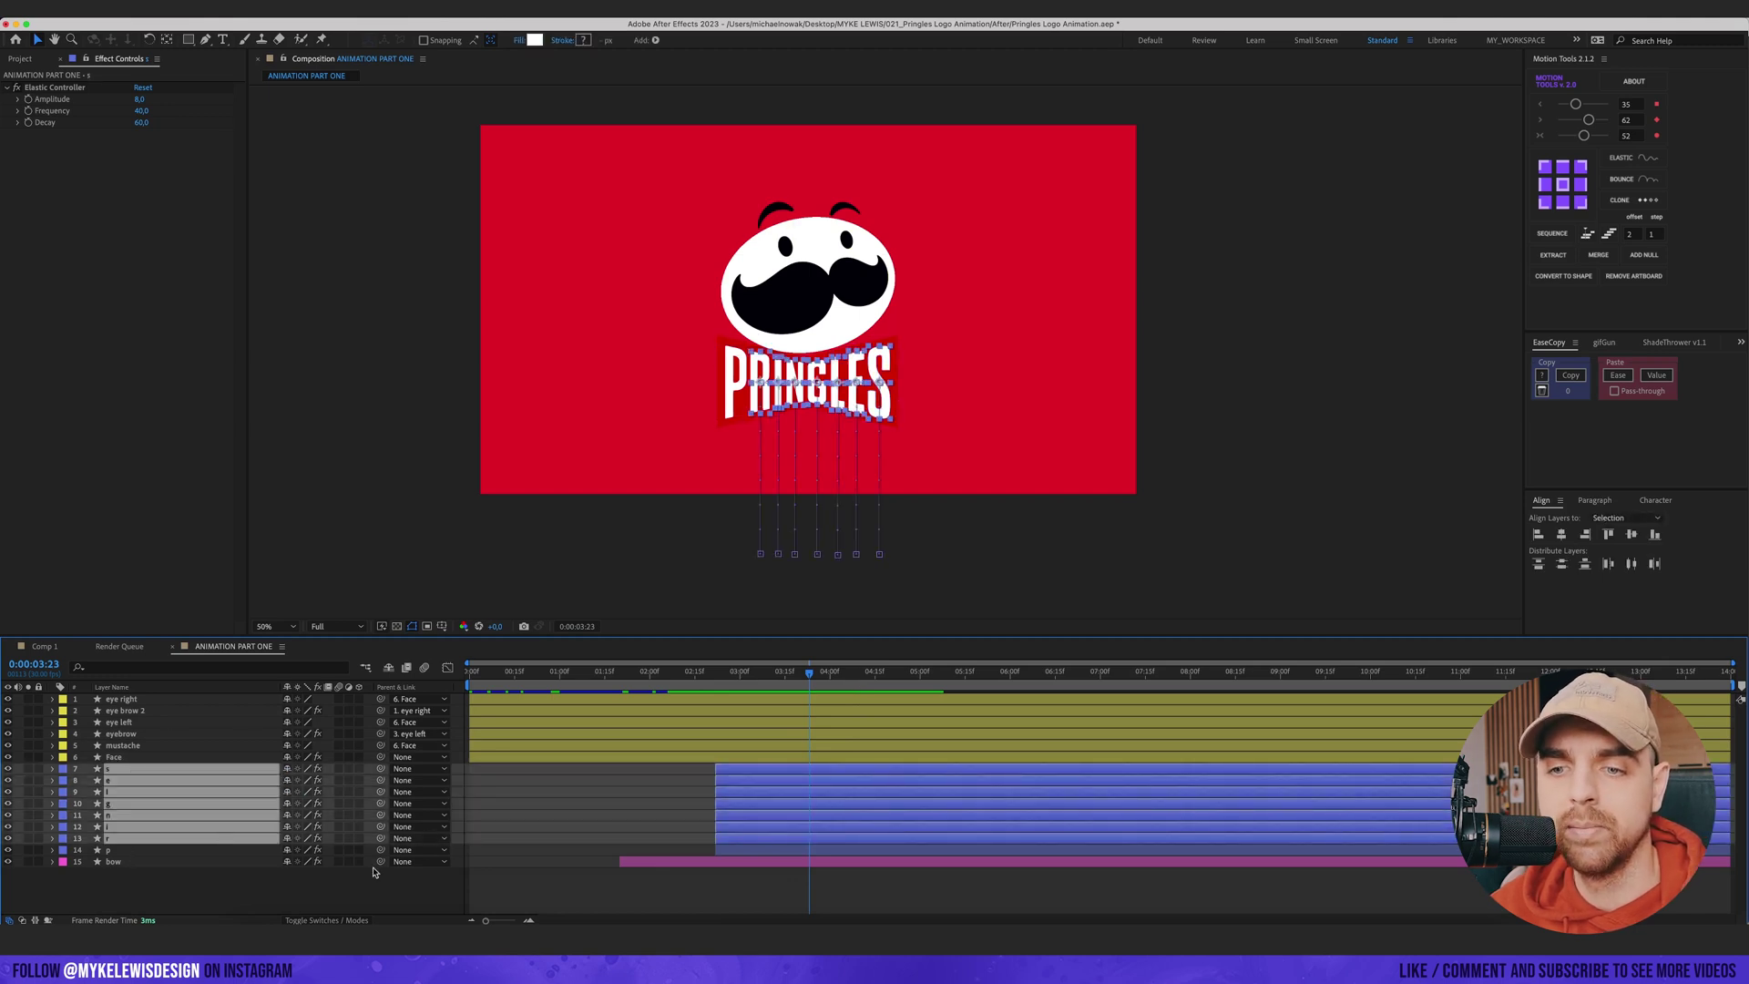
pyautogui.keyDown('shift'); pyautogui.click(221, 854); pyautogui.keyUp('shift')
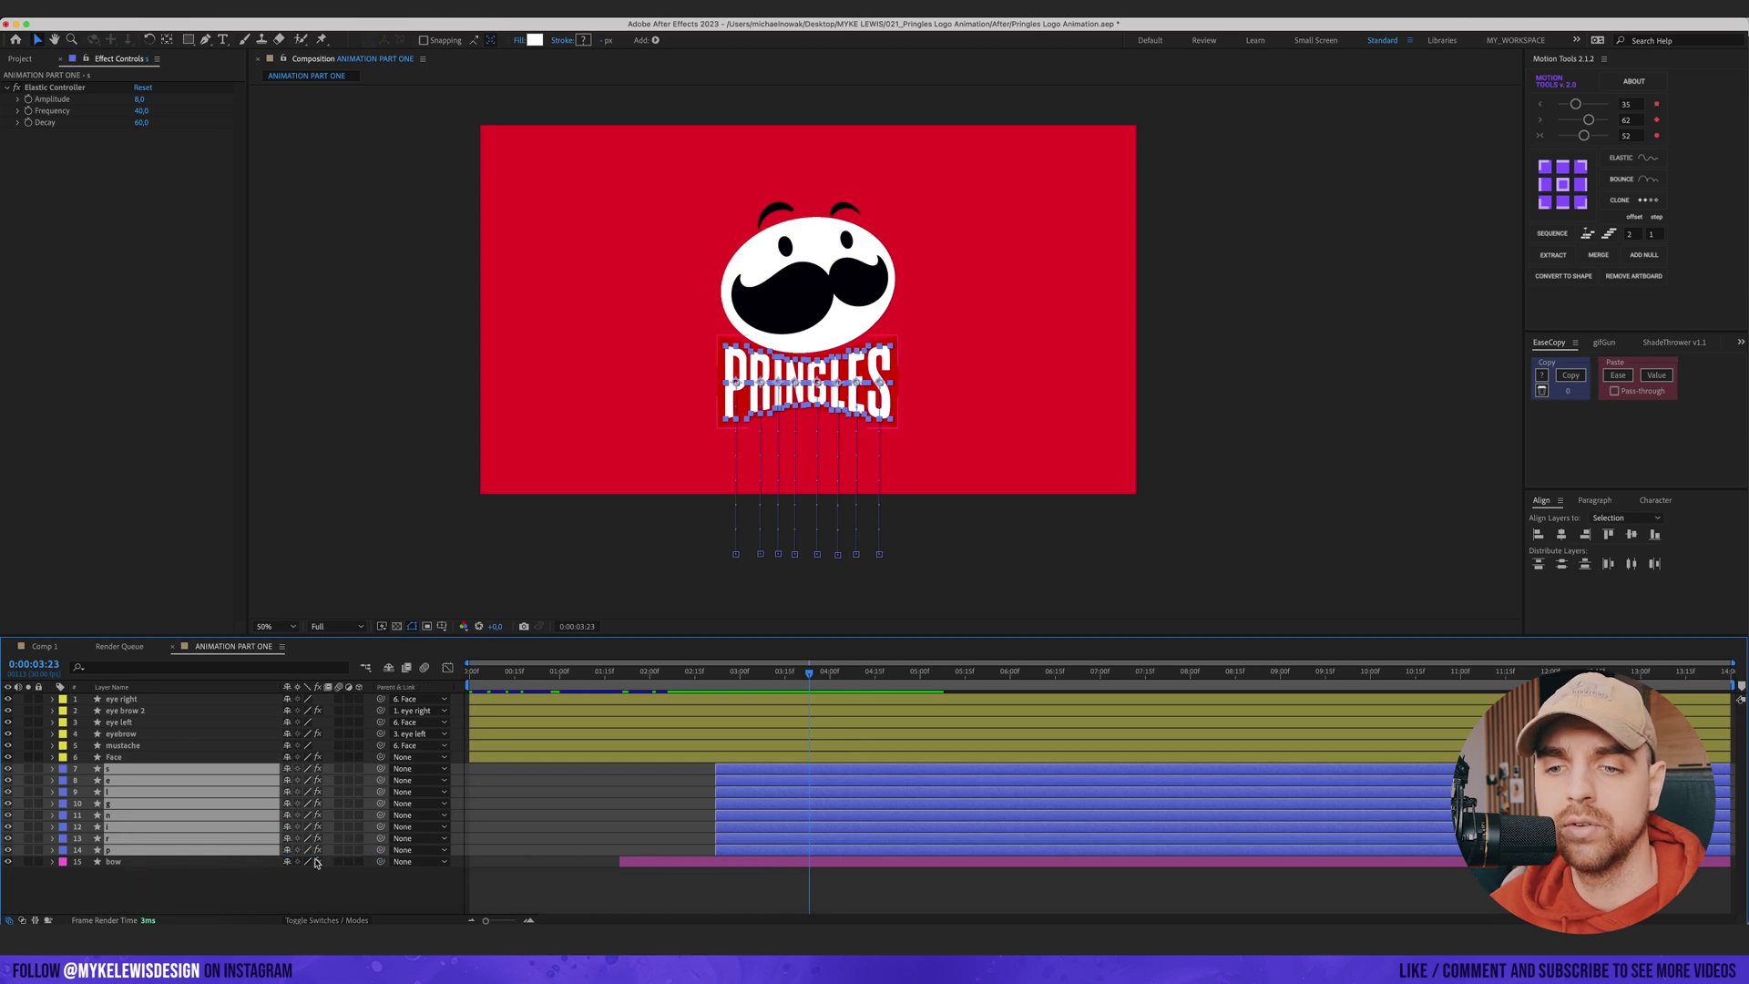
pyautogui.moveTo(382, 781); pyautogui.dragTo(132, 861)
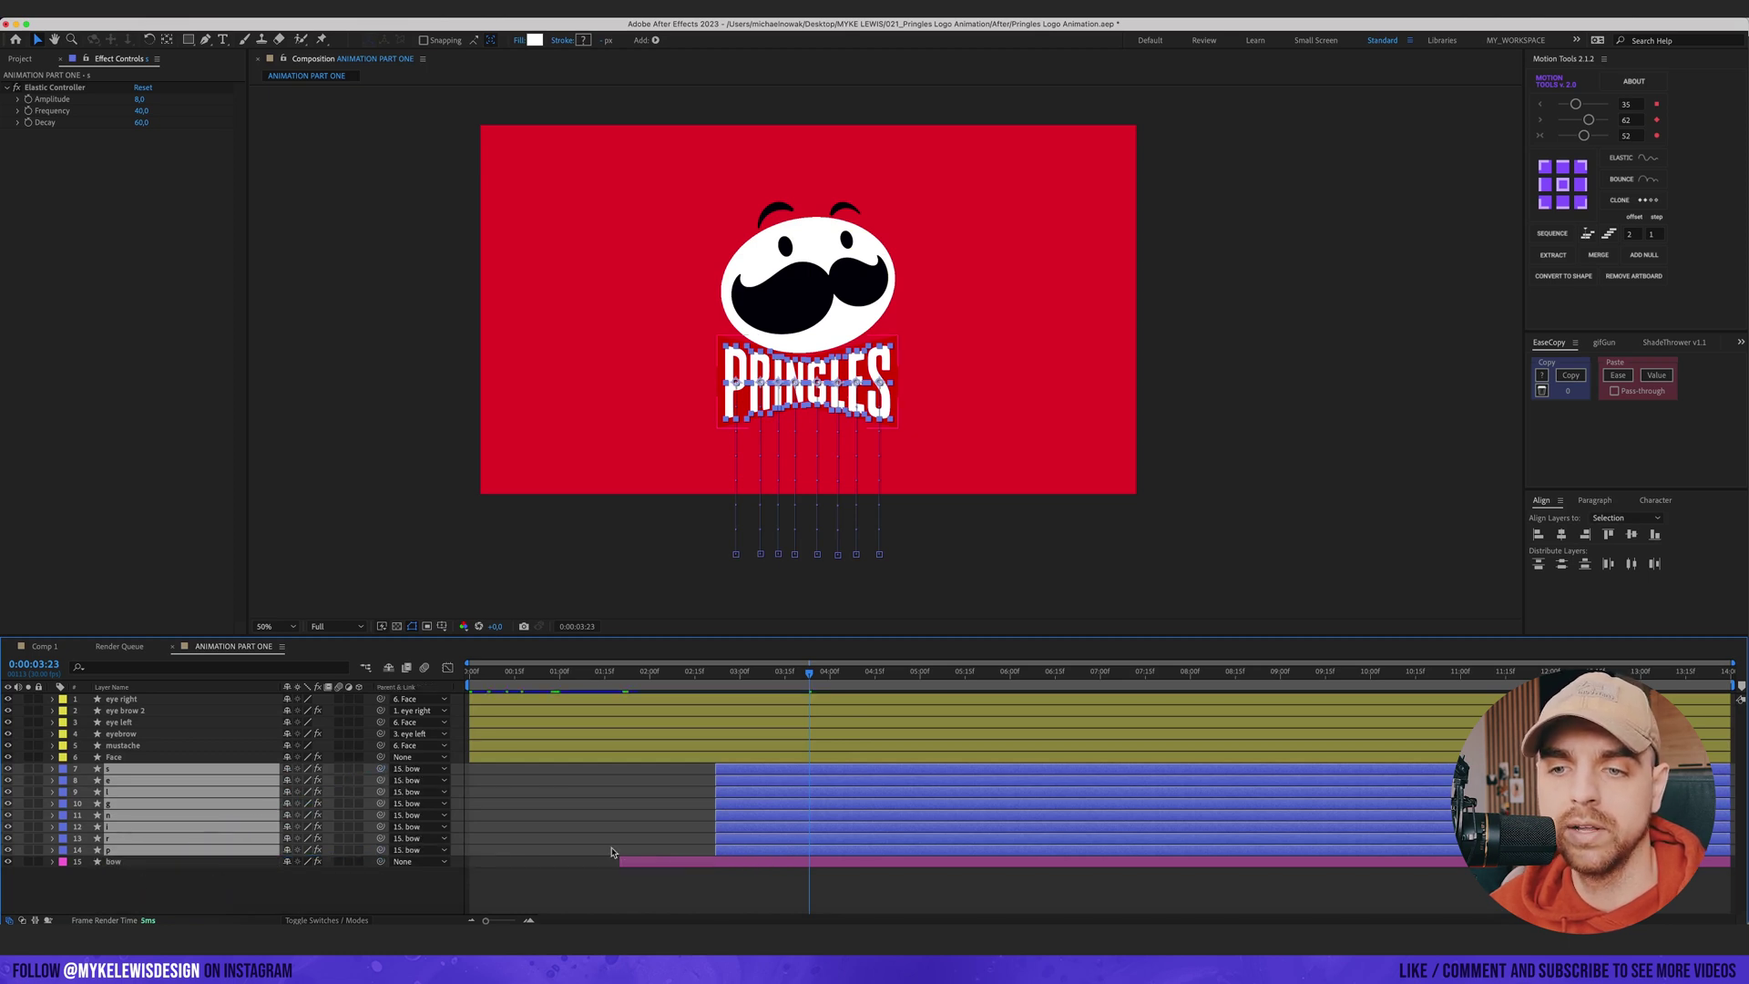
pyautogui.click(709, 823)
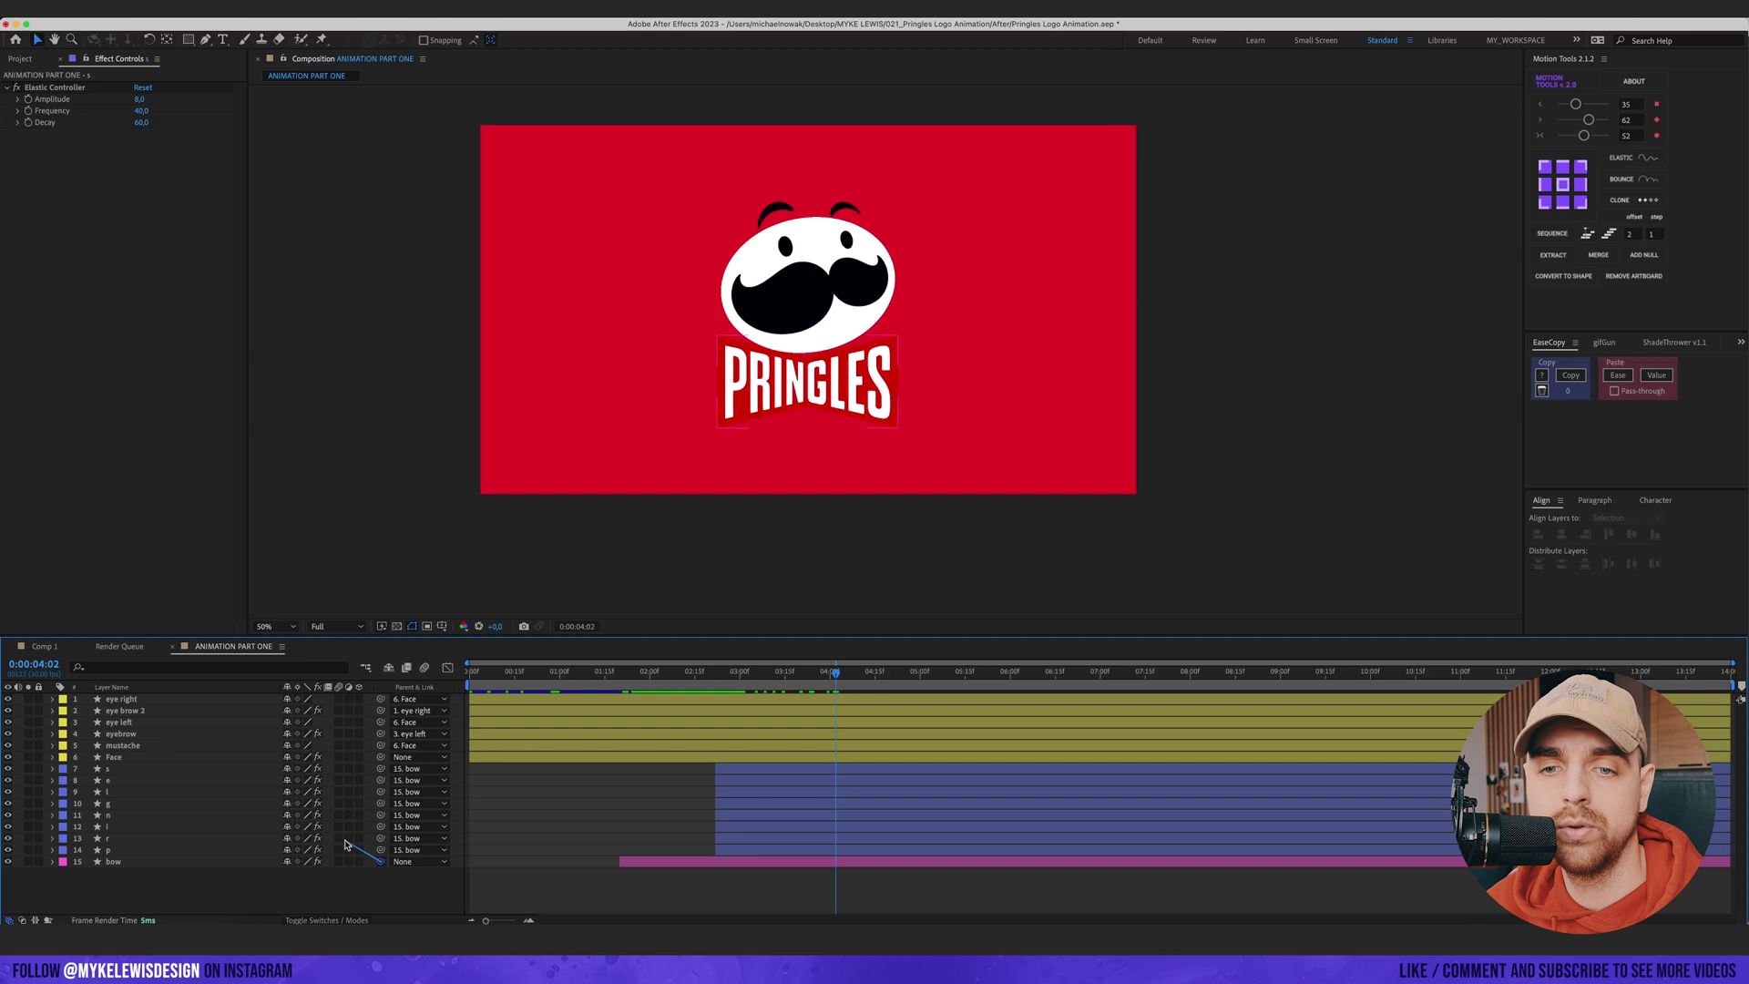
pyautogui.moveTo(345, 844); pyautogui.dragTo(113, 757)
pyautogui.moveTo(674, 676); pyautogui.dragTo(632, 676)
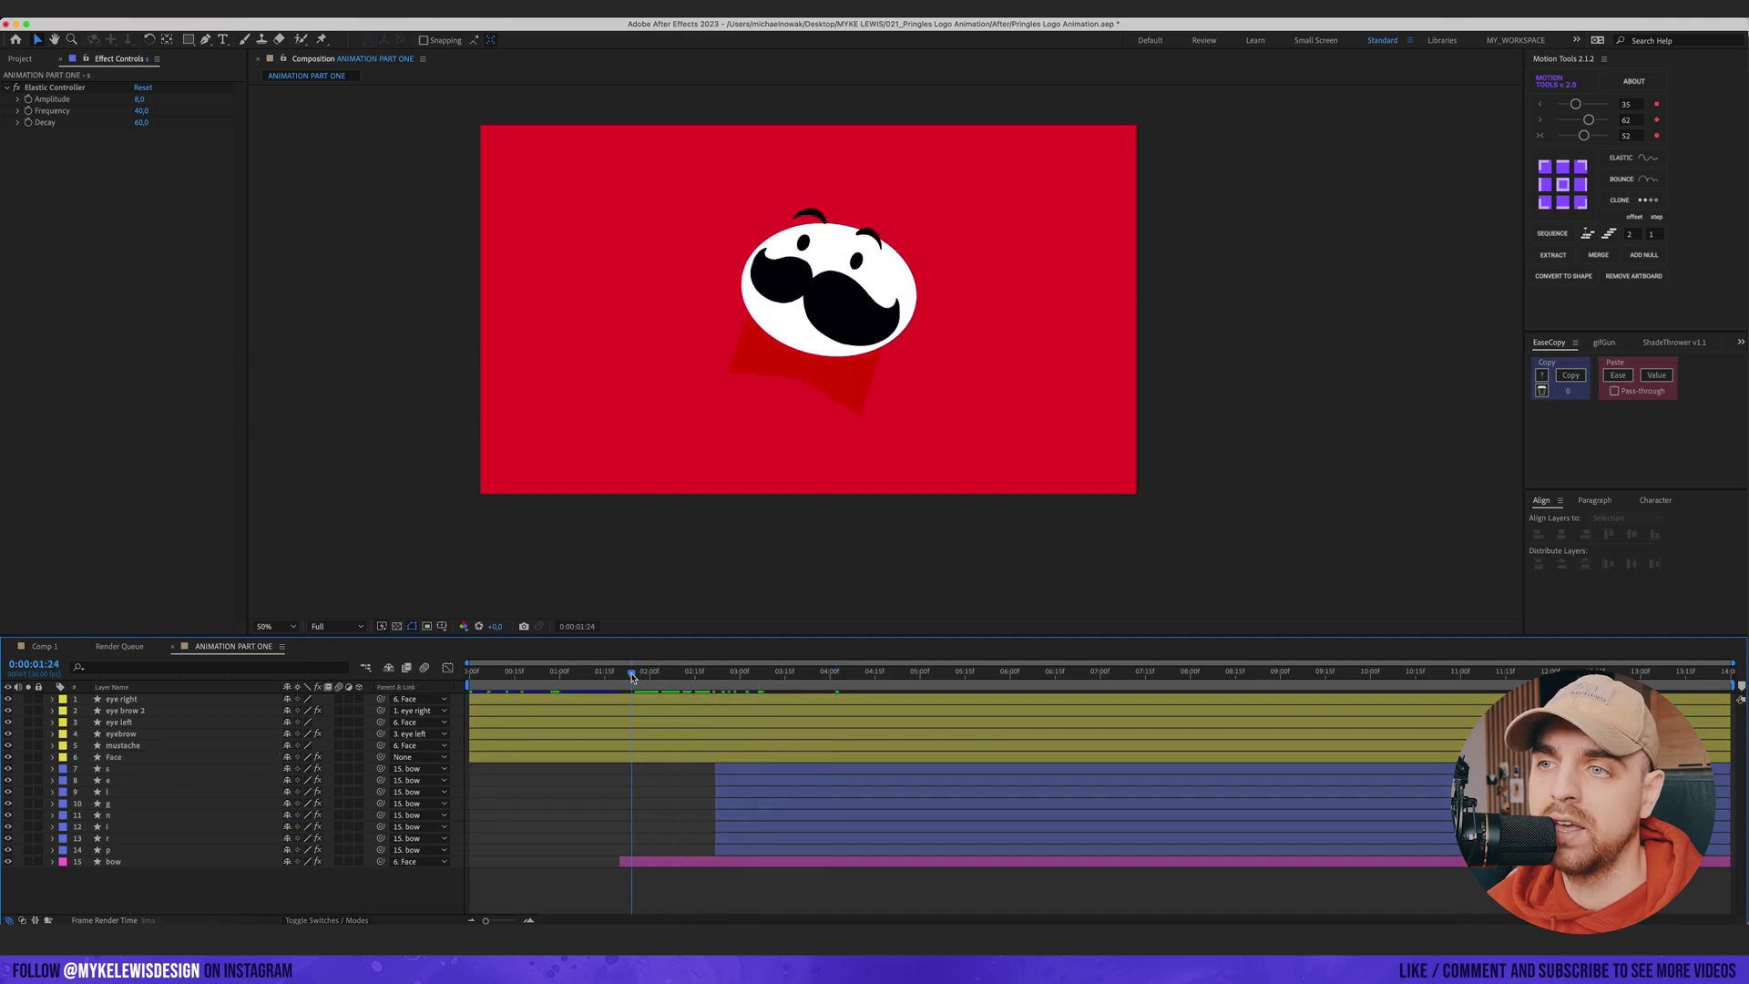
pyautogui.click(775, 297)
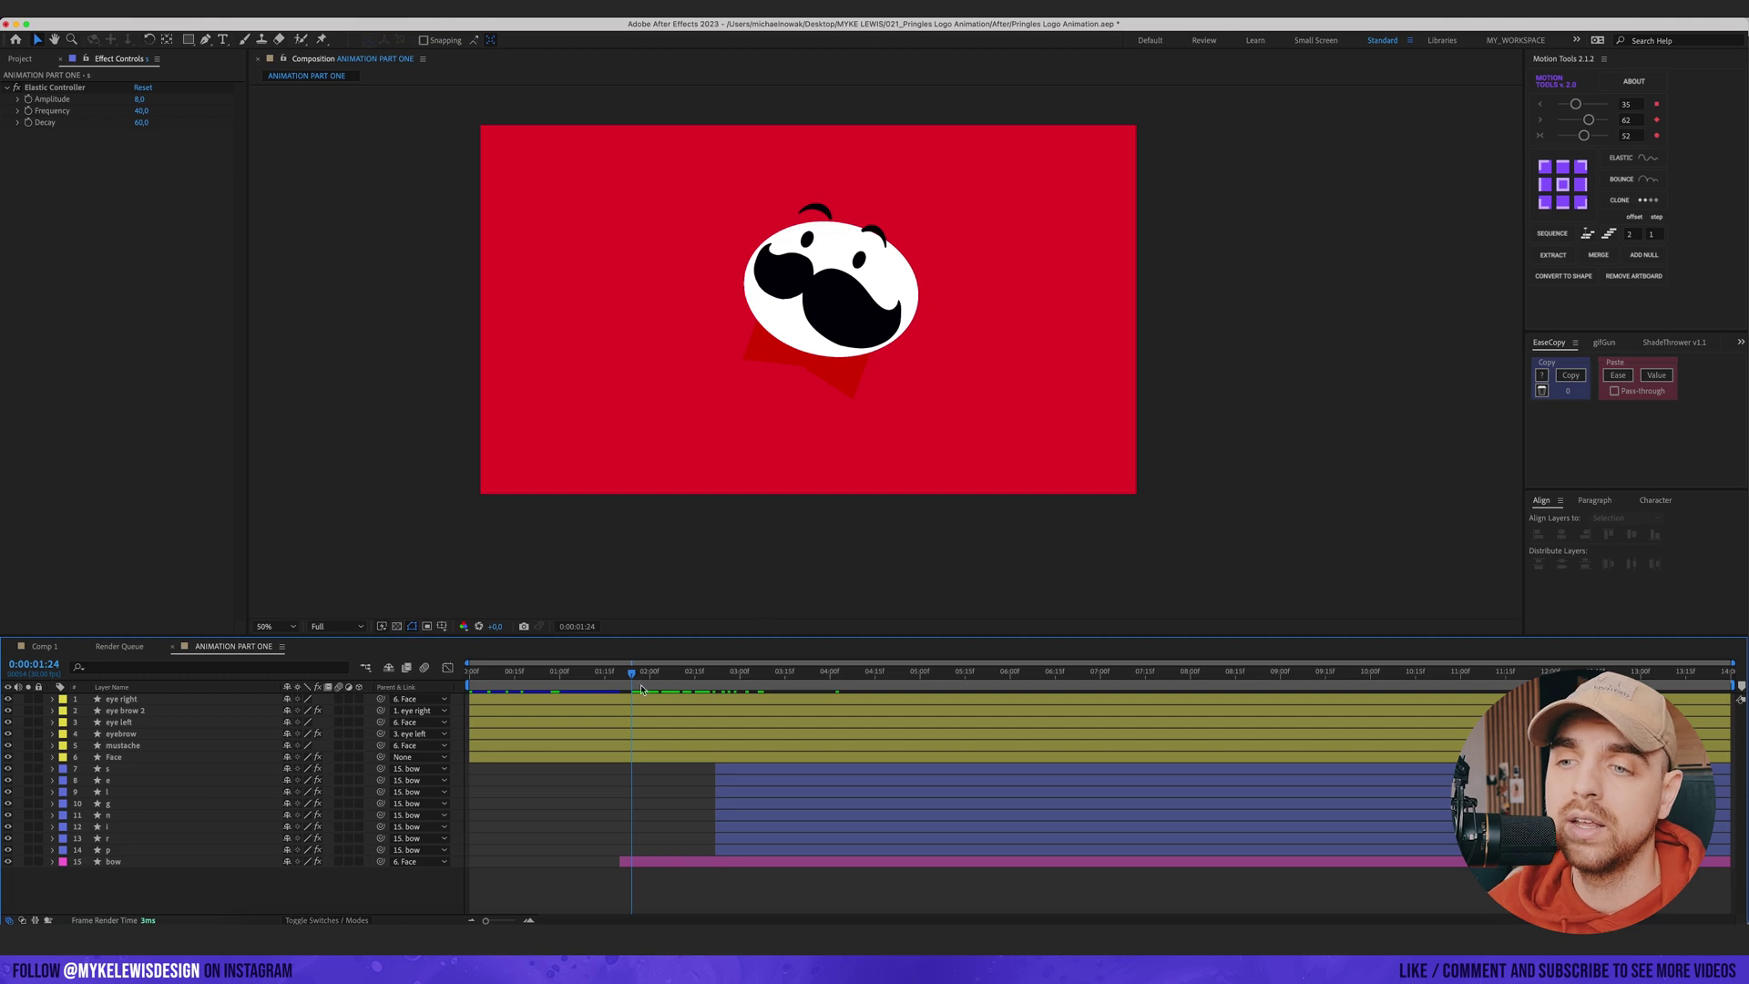
# - Shift all the letter layers earlier to start at about 0:00:01:24 and preview the result
pyautogui.moveTo(642, 689); pyautogui.dragTo(656, 689)
pyautogui.click(743, 775)
pyautogui.keyDown('shift'); pyautogui.click(746, 854); pyautogui.keyUp('shift')
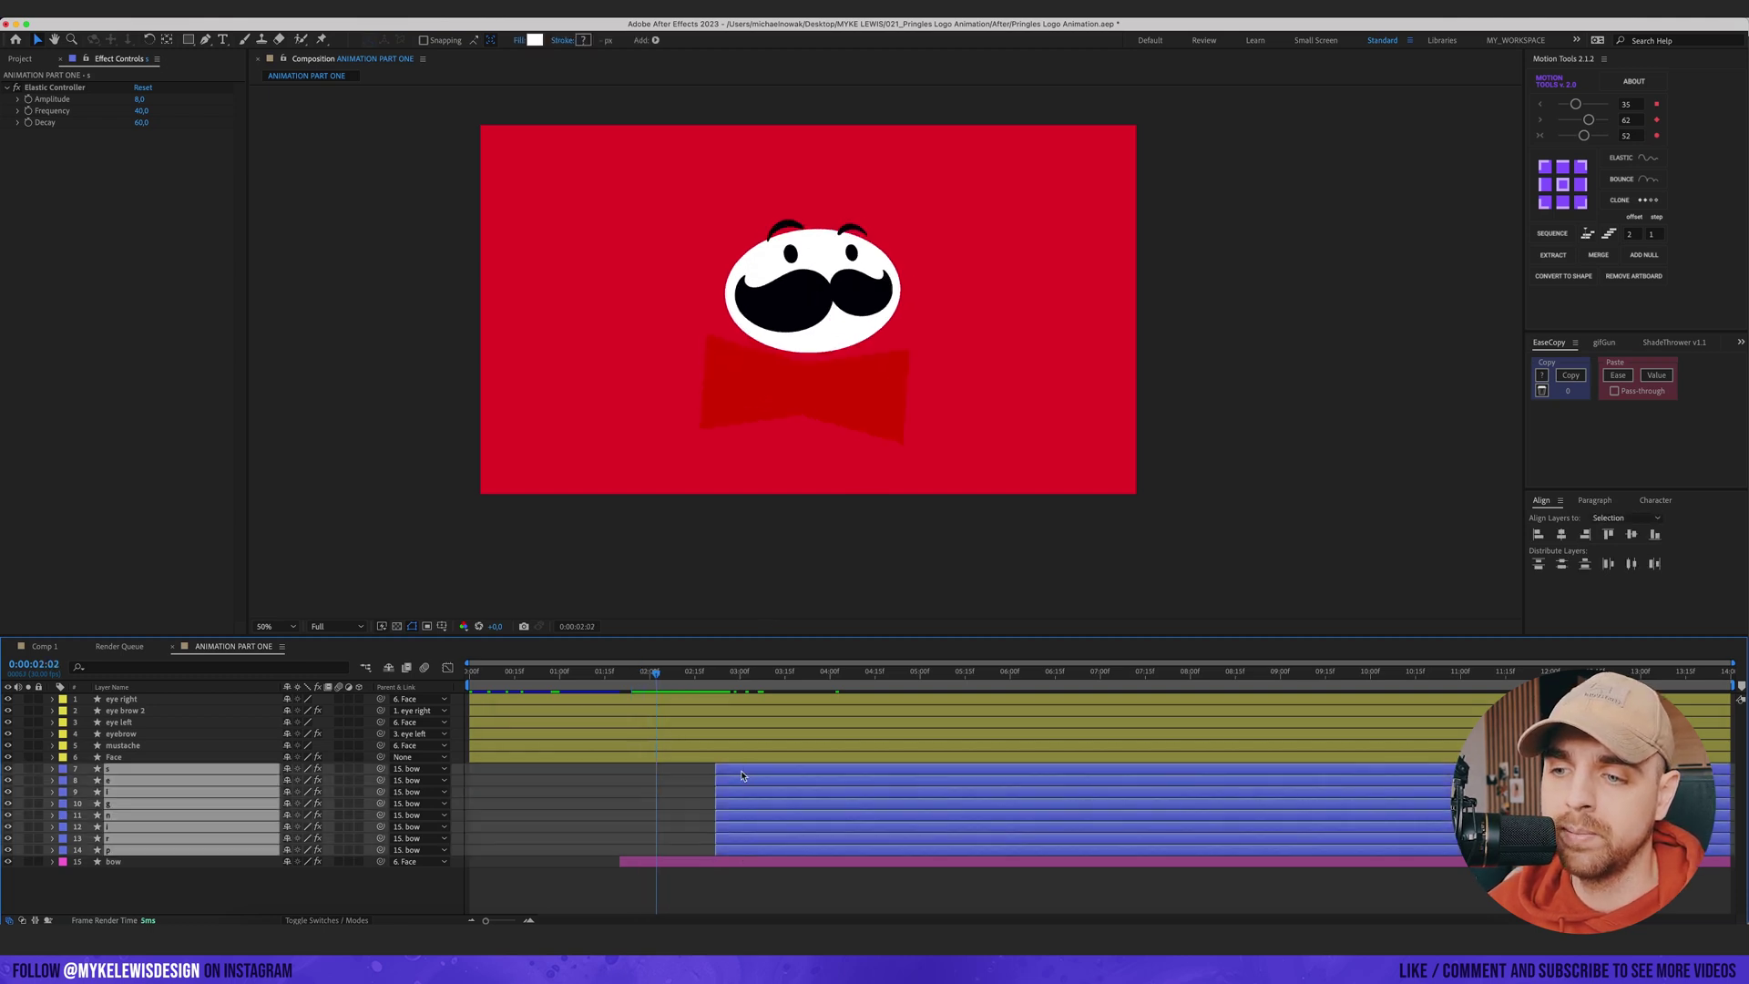
pyautogui.moveTo(742, 776); pyautogui.dragTo(683, 776)
pyautogui.moveTo(656, 674); pyautogui.dragTo(601, 674)
pyautogui.press('space')
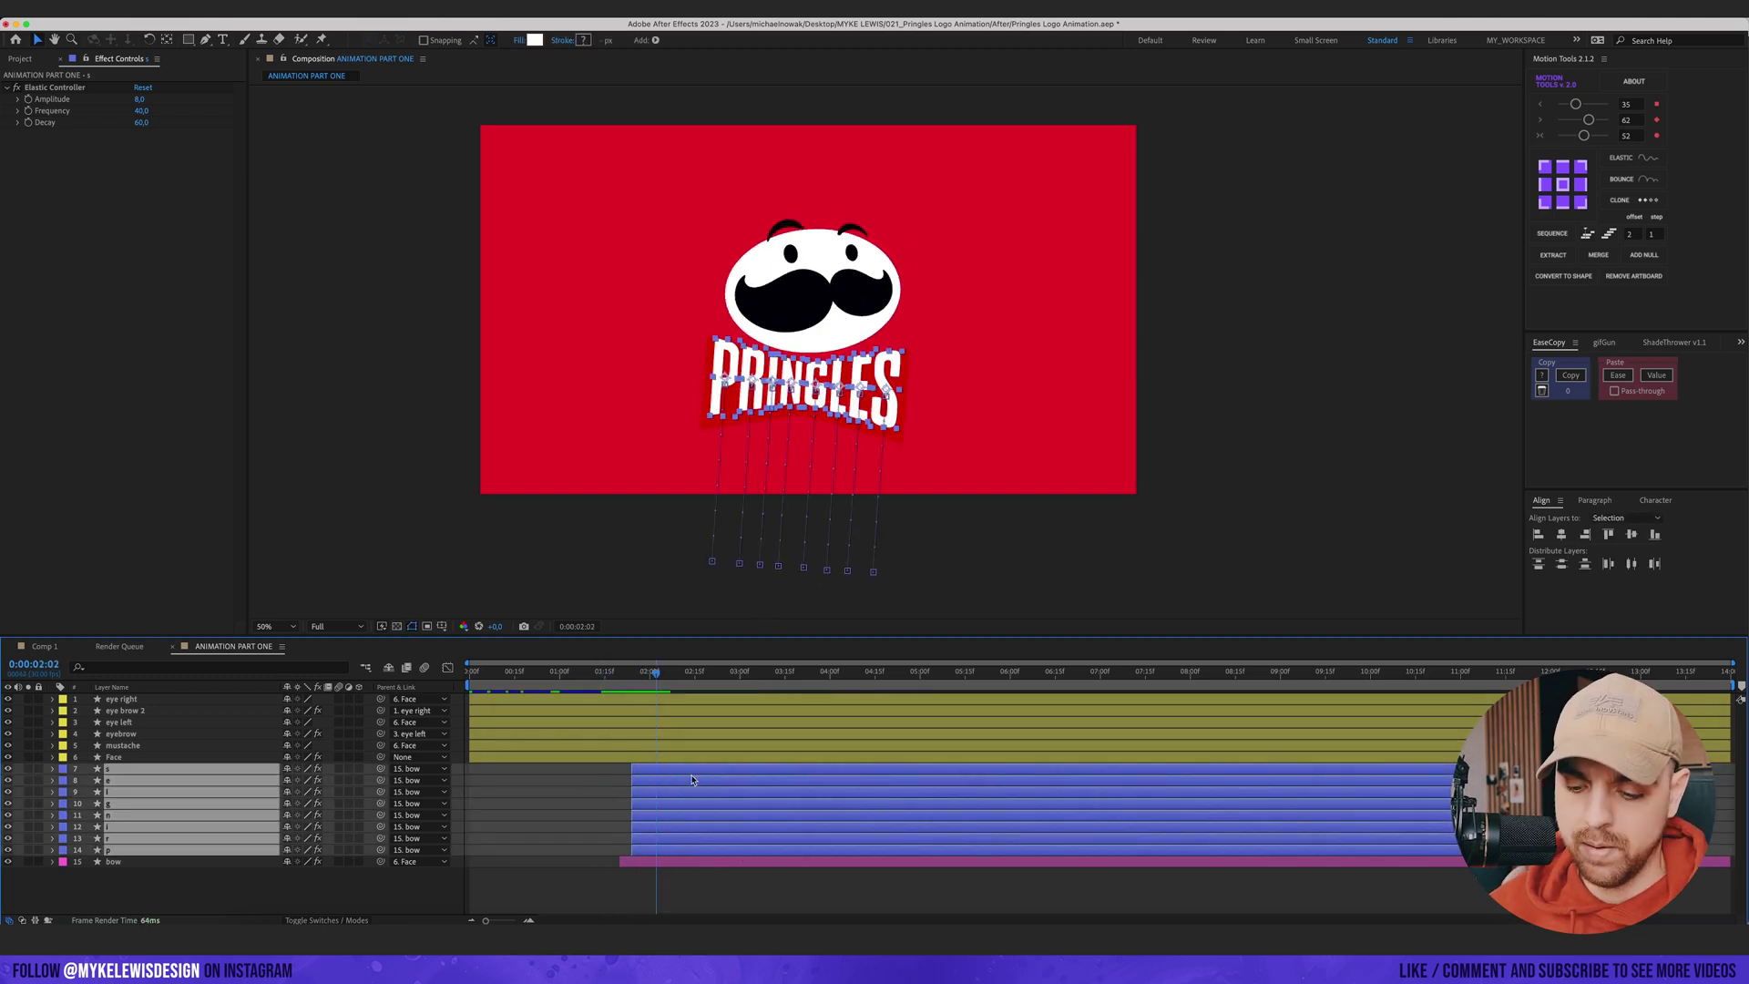
# - Show the letters' keyframes and move all their ending Position keyframes to about 0:00:02:07
pyautogui.press('u')
pyautogui.scroll(-4, 688, 782)
pyautogui.moveTo(660, 732); pyautogui.dragTo(652, 906)
pyautogui.moveTo(653, 734); pyautogui.dragTo(671, 734)
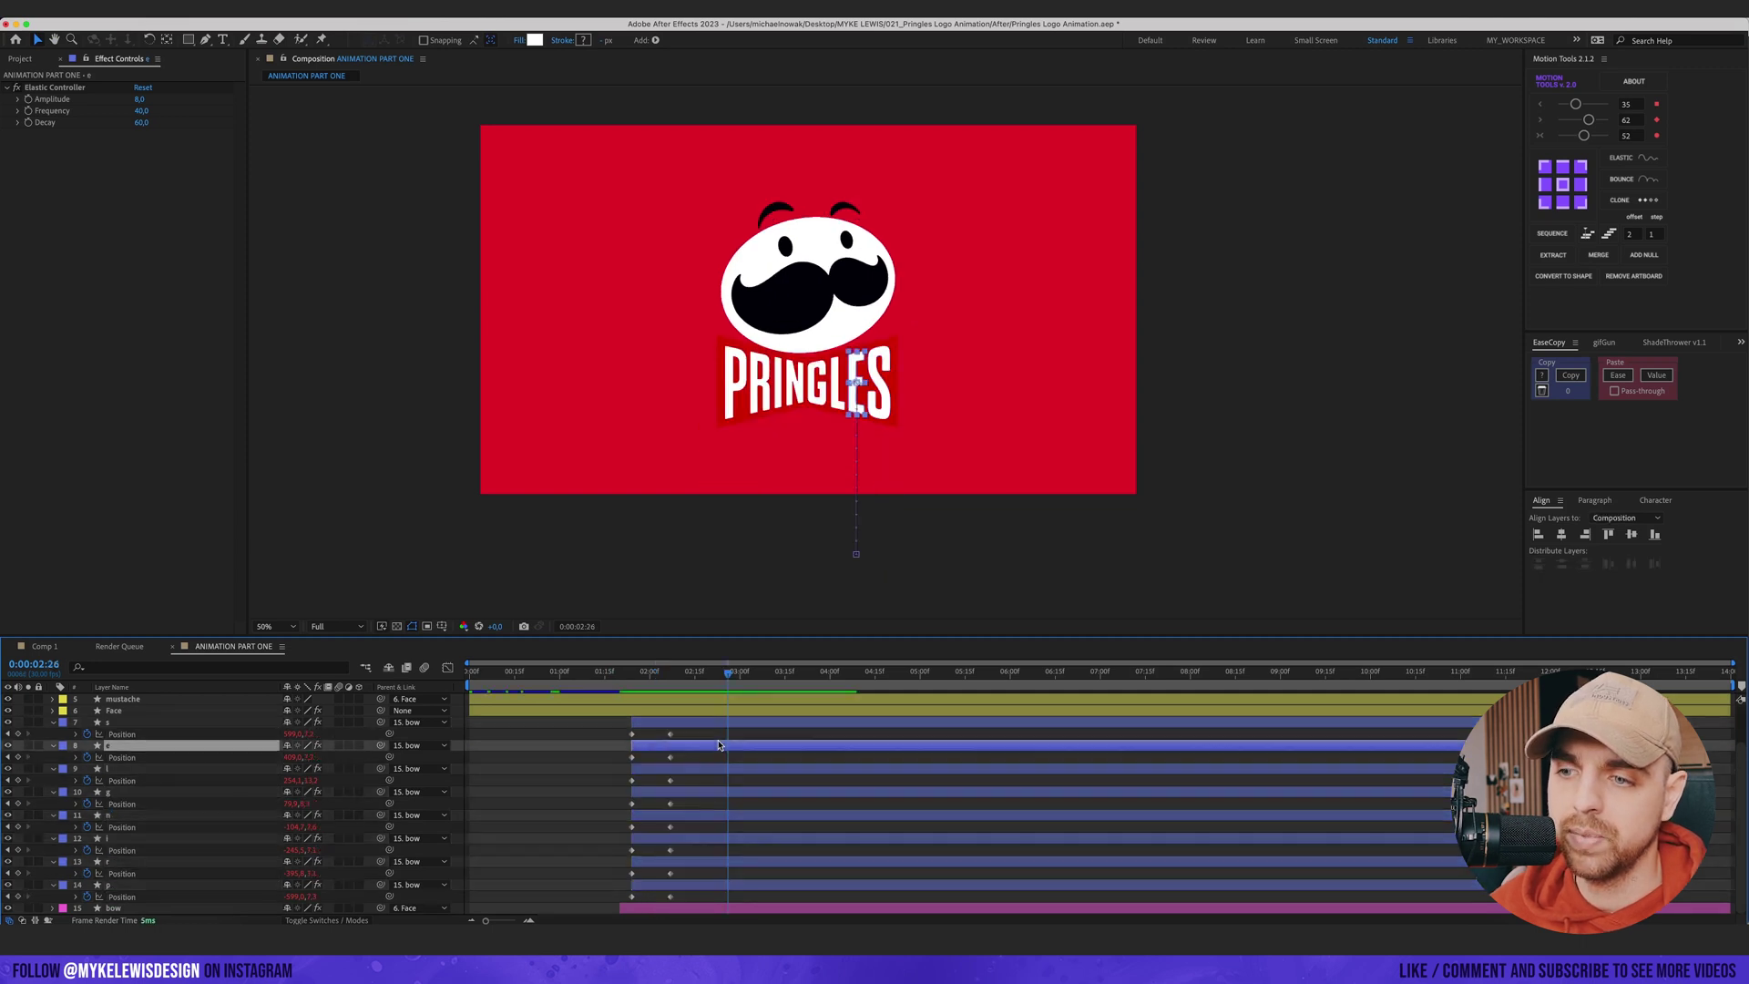
# - Sequence the eight letter layers with an offset of 2 and step of 1, staggering them from P to S
pyautogui.click(721, 723)
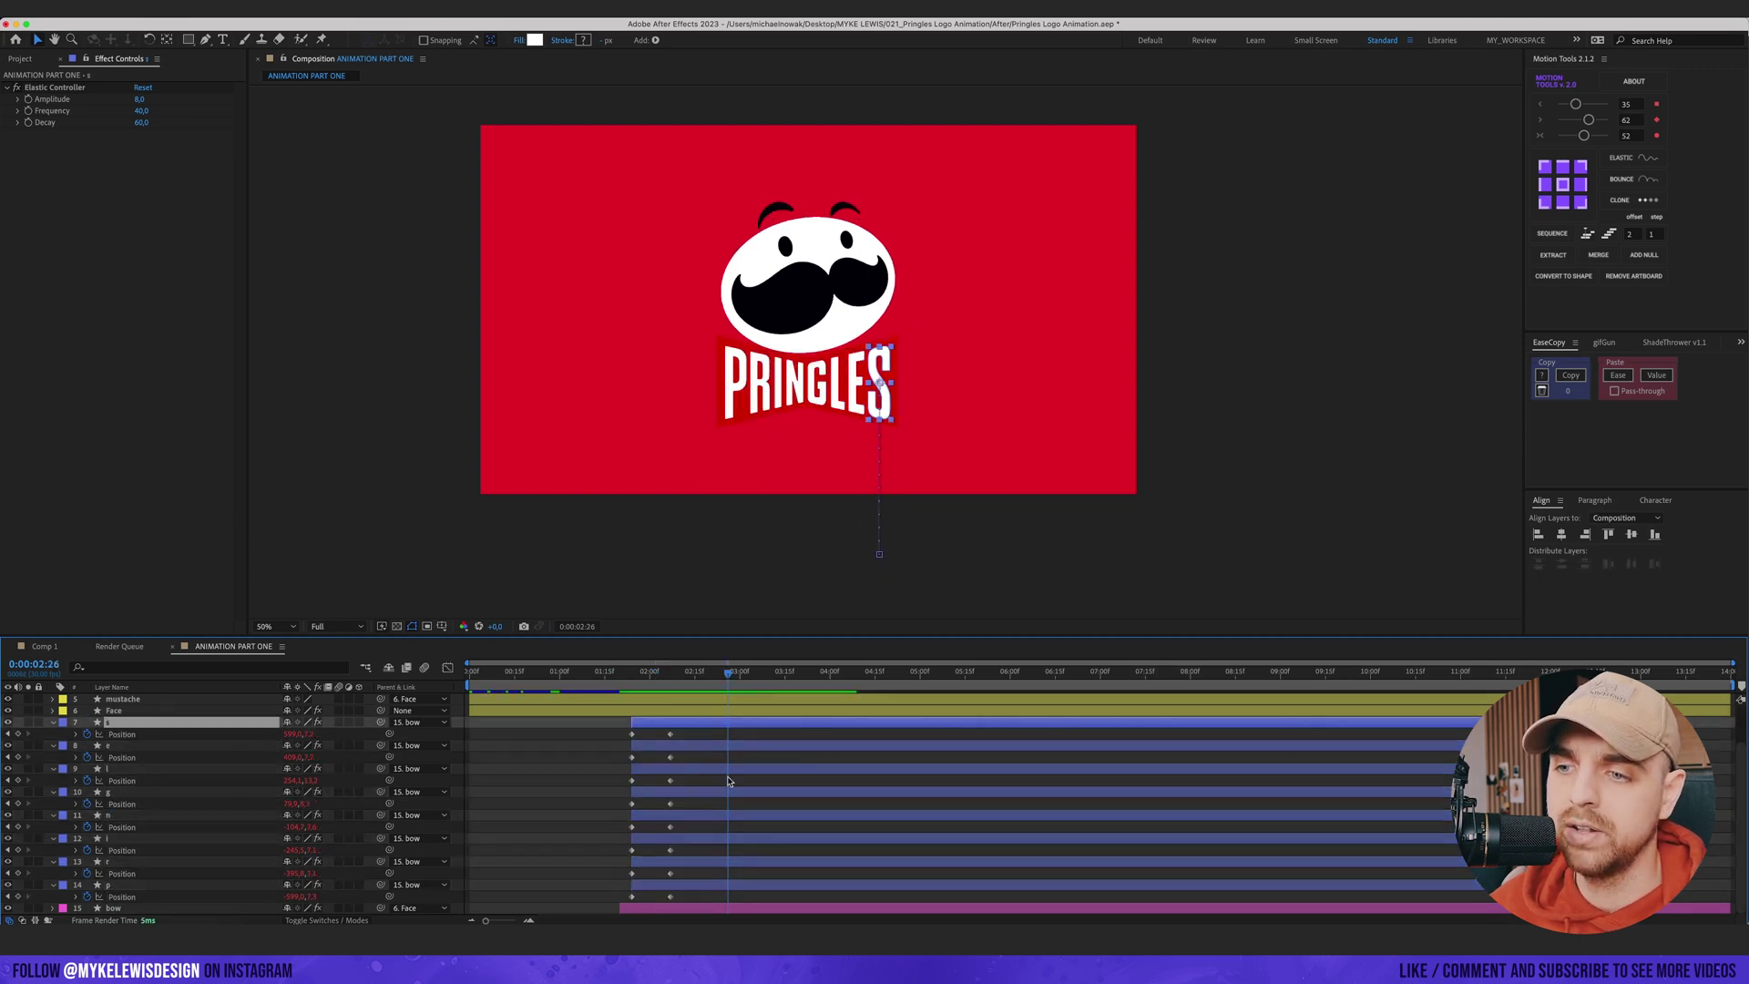
pyautogui.keyDown('shift'); pyautogui.click(714, 885); pyautogui.keyUp('shift')
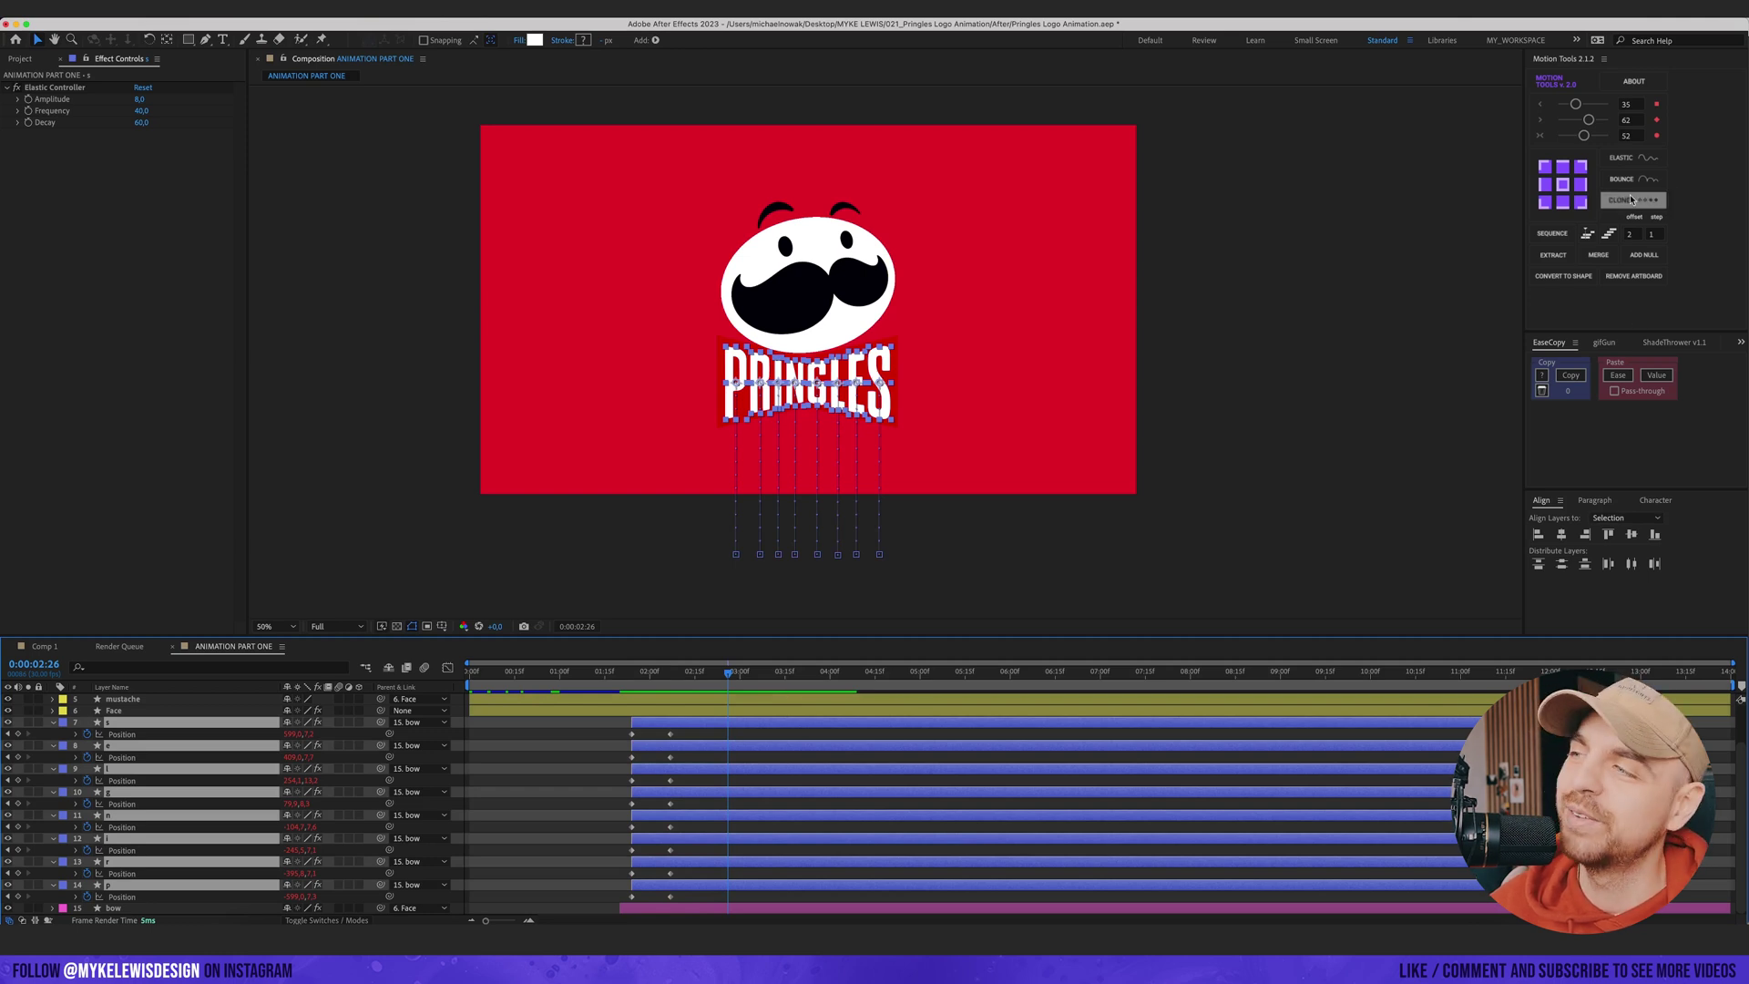
pyautogui.click(1608, 235)
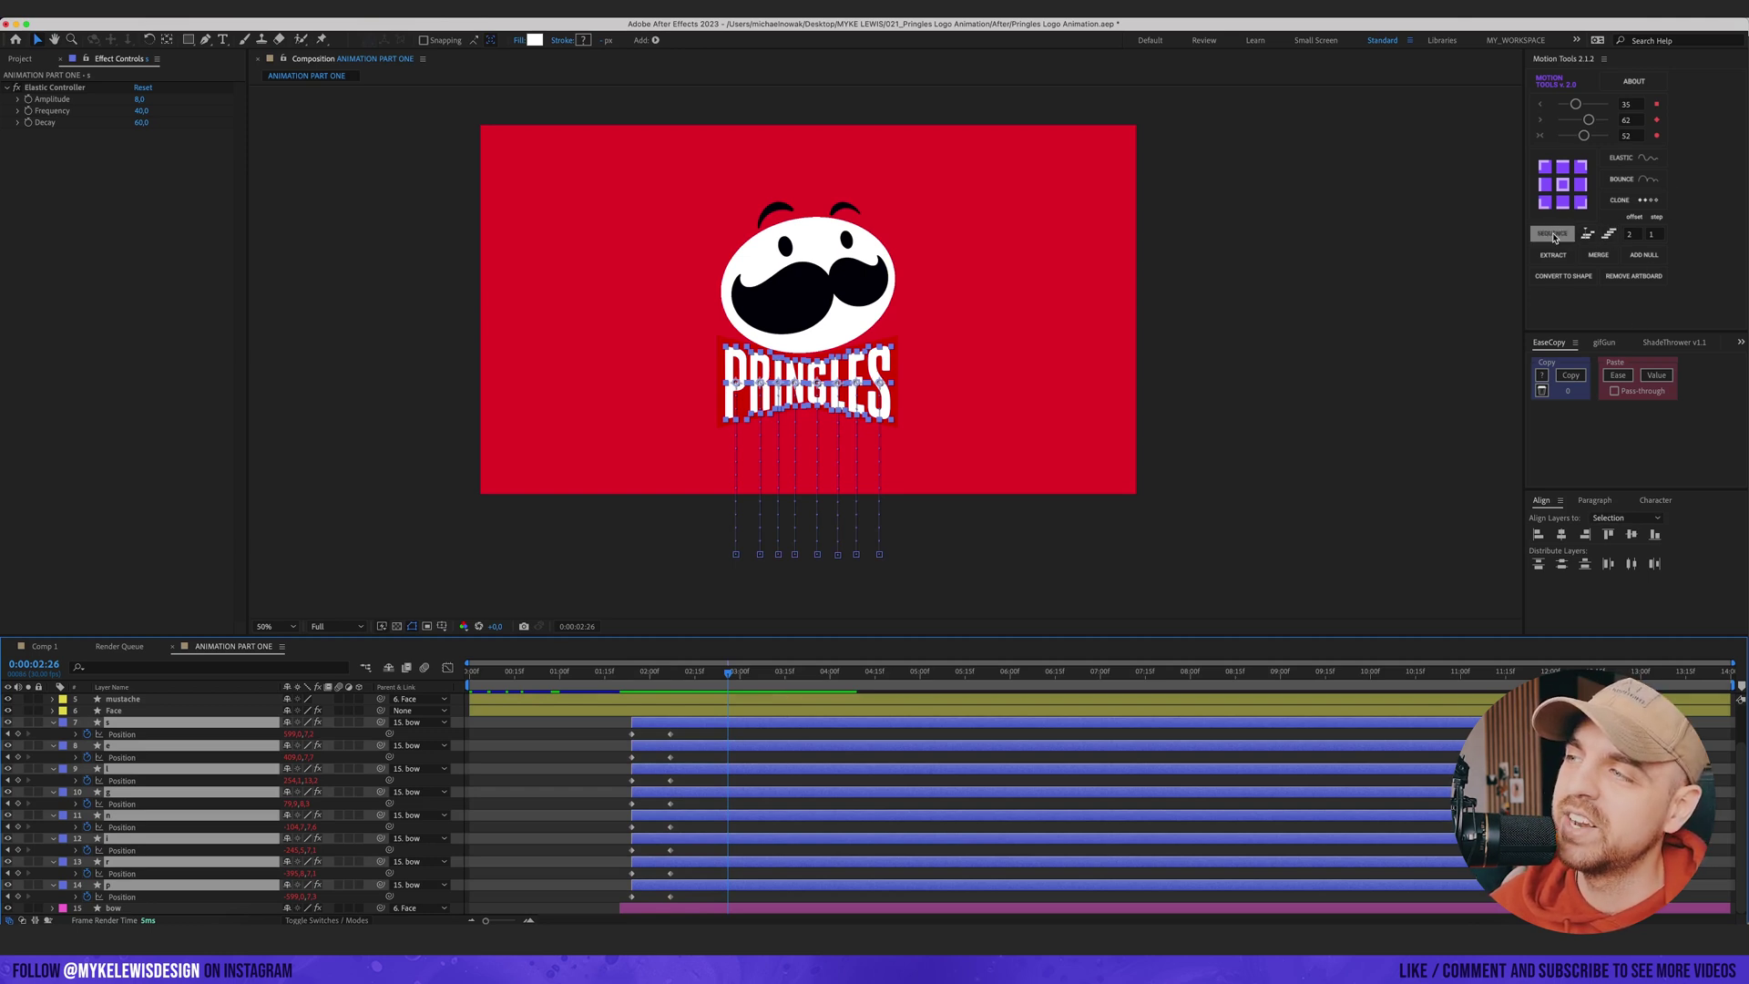
pyautogui.click(661, 721)
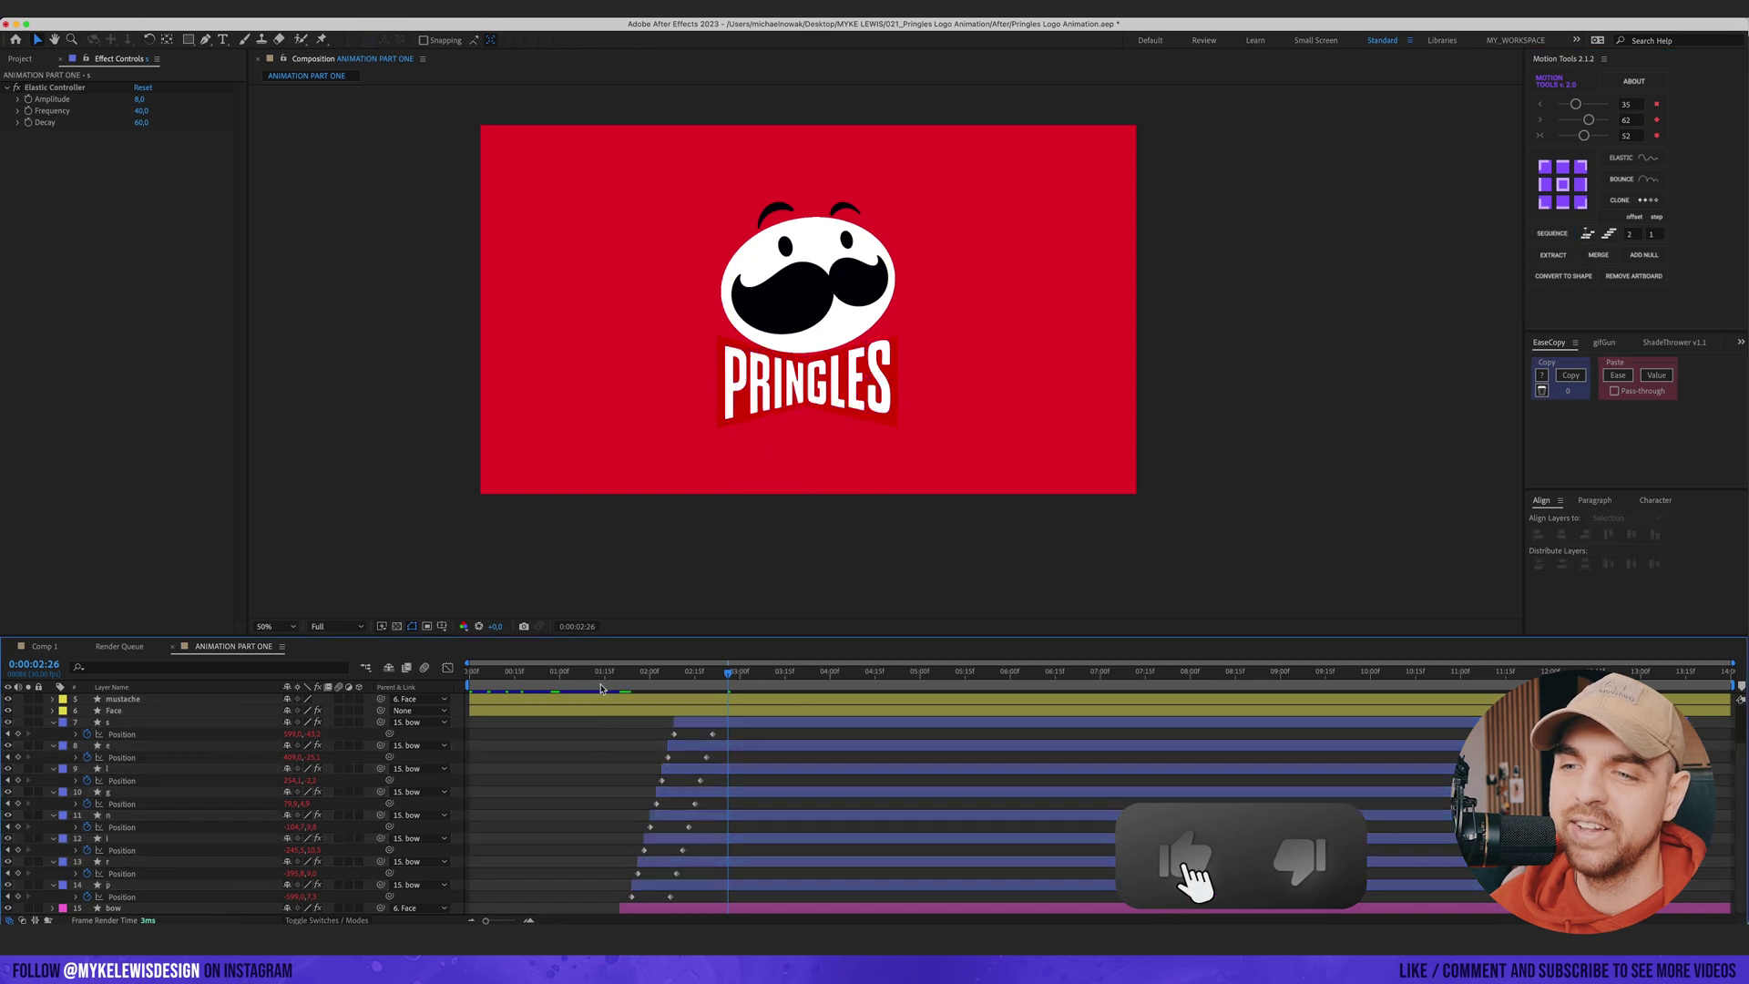
# - Preview the staggered lettering, shift the bow and letter layers earlier so the bow starts at about 0:00:01:03, and replay the animation
pyautogui.click(601, 674)
pyautogui.press('space')
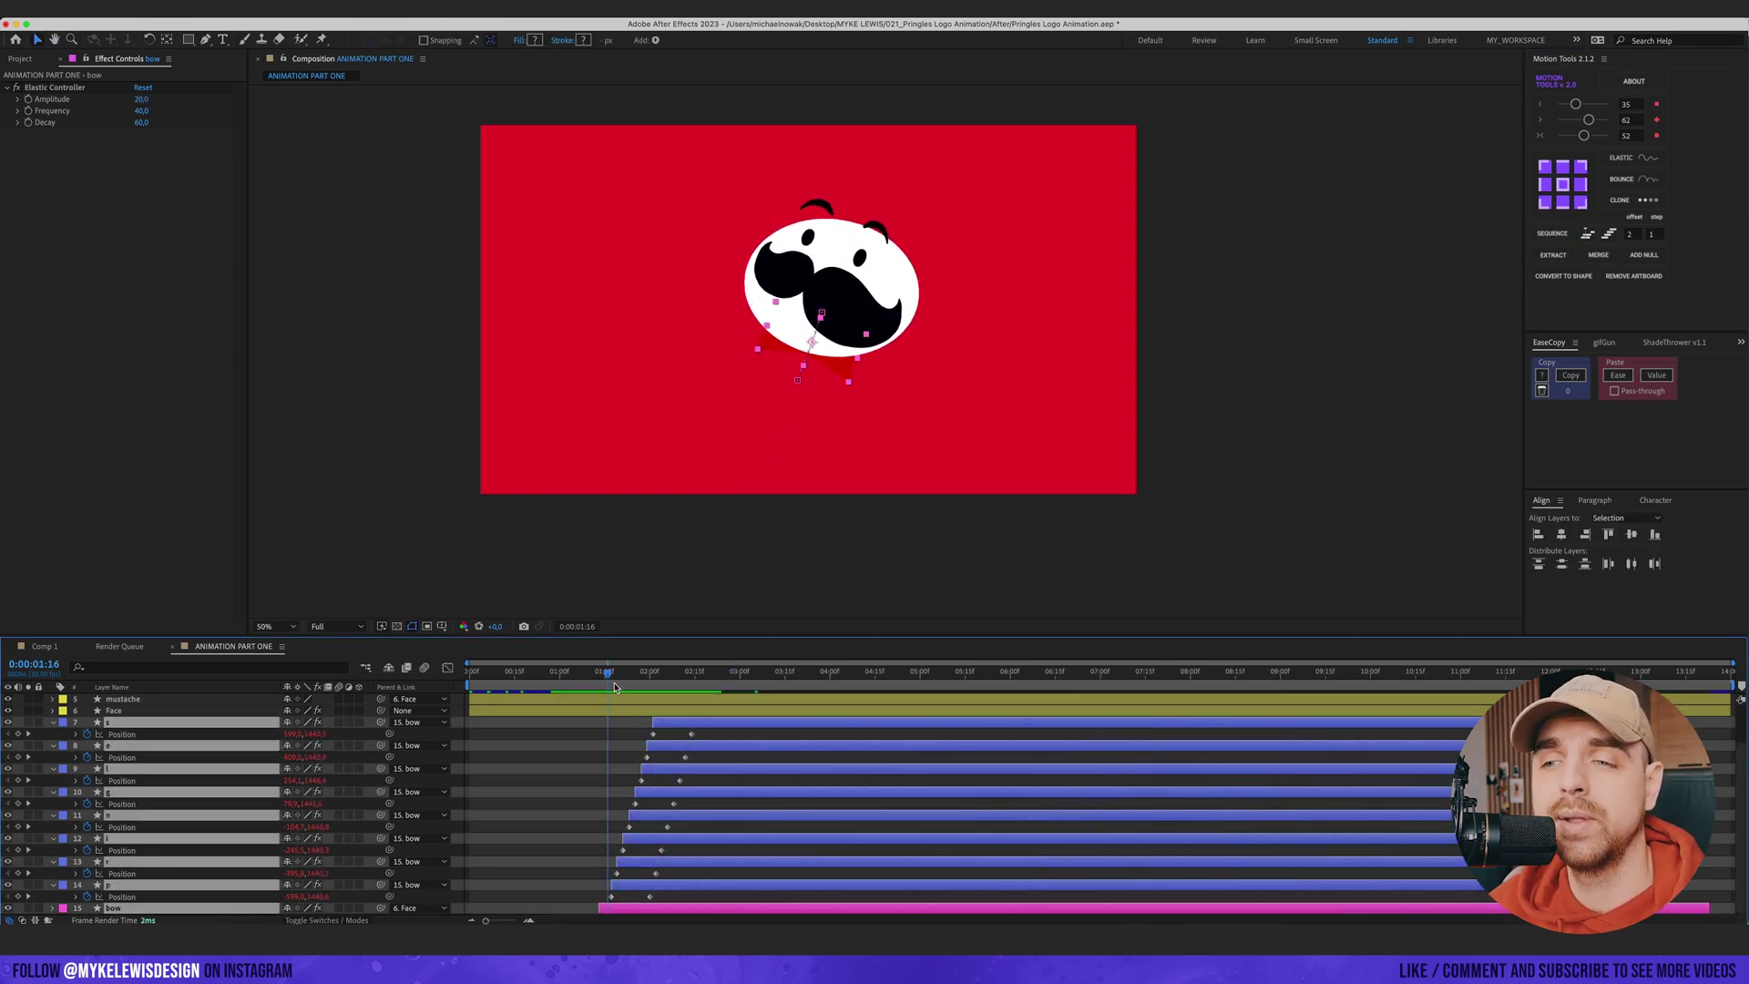
pyautogui.click(578, 673)
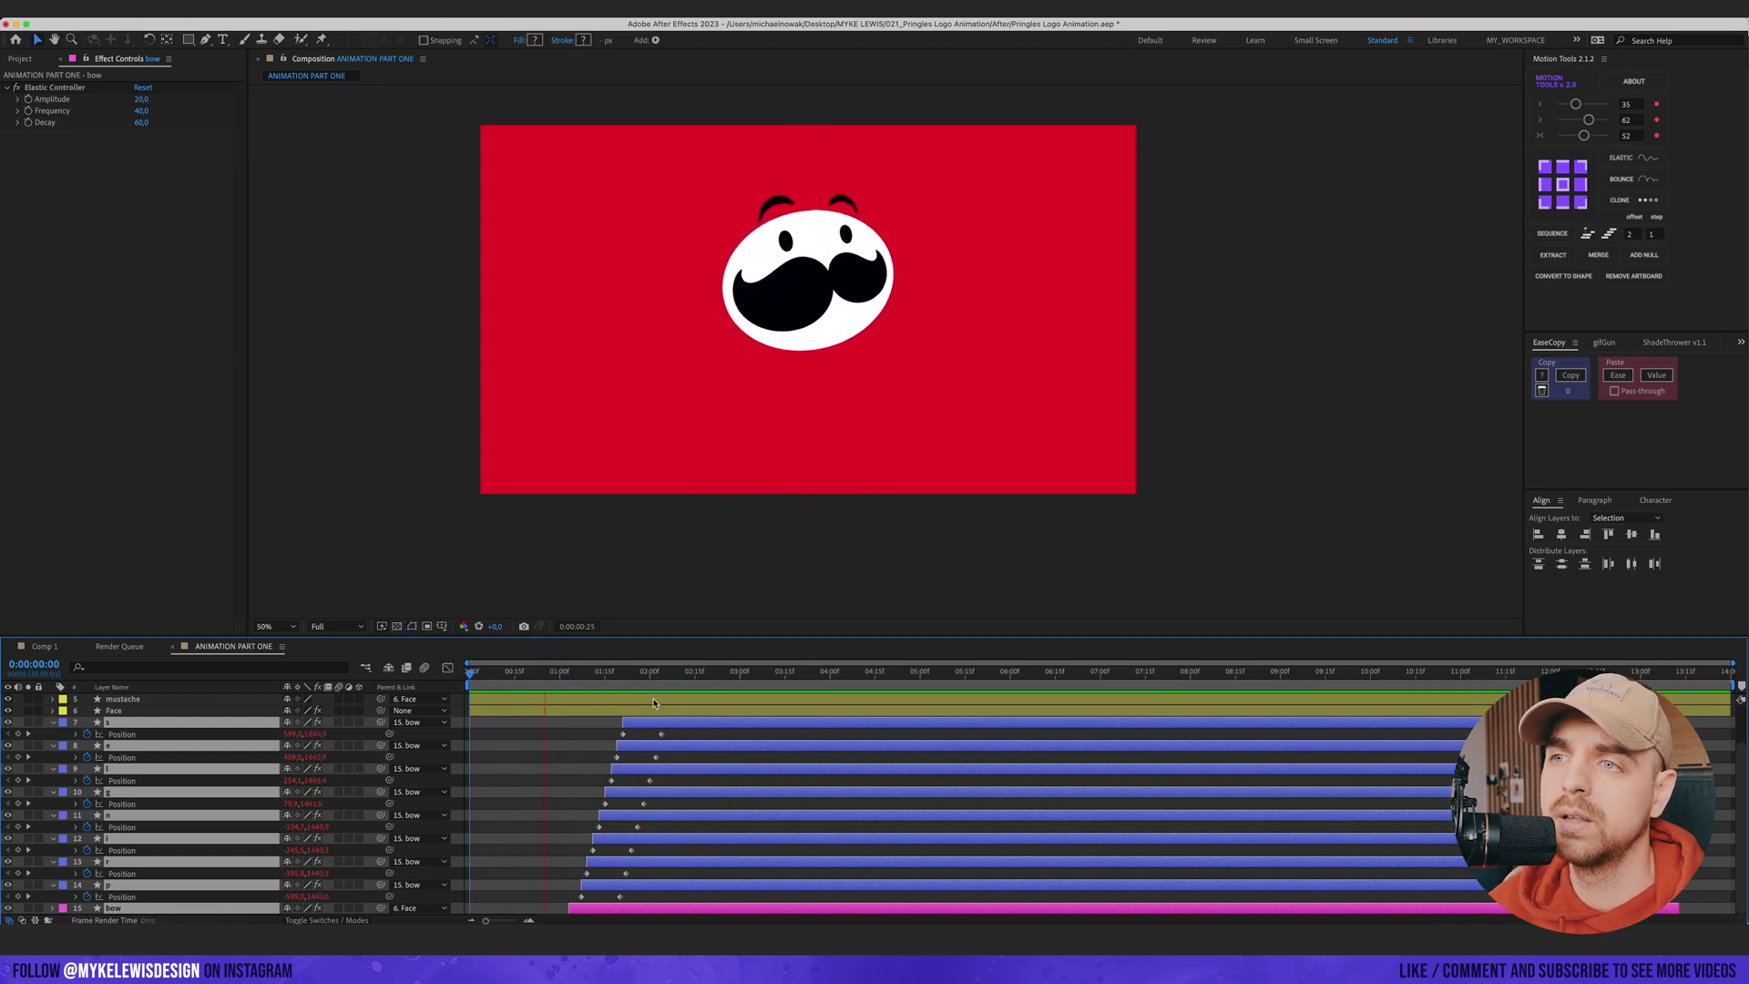
pyautogui.press('space')
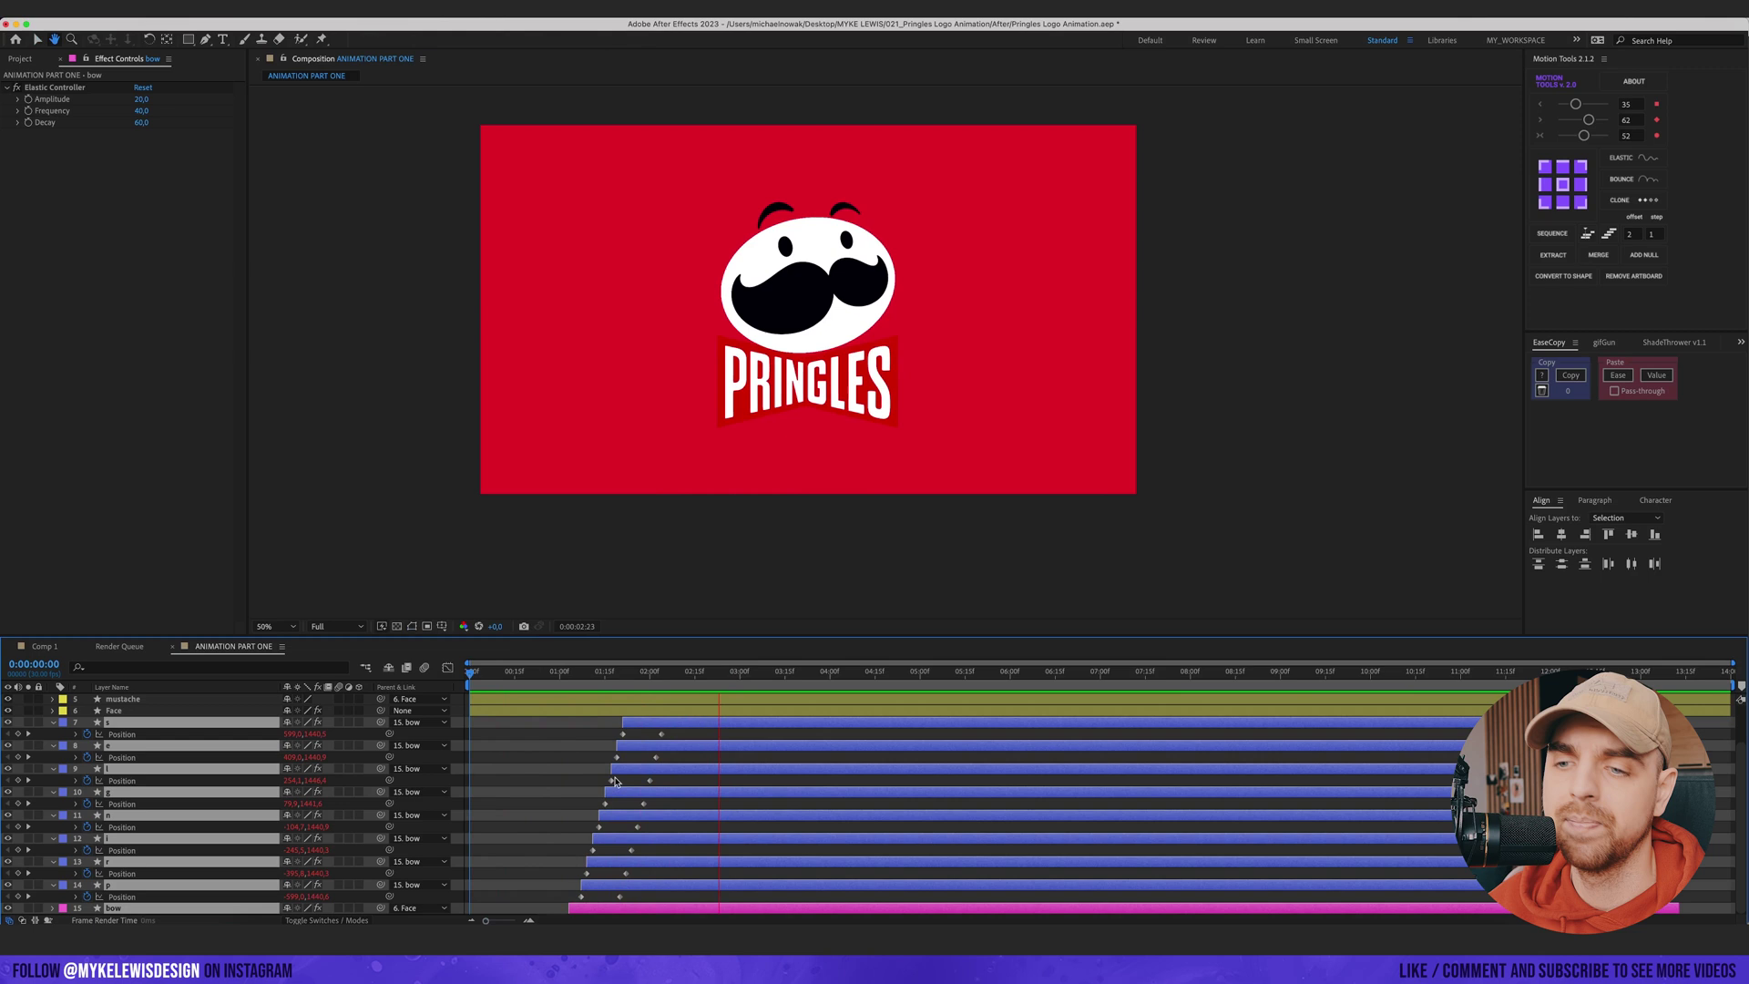
# - Apply the Echo effect to the letter S layer
pyautogui.click(772, 725)
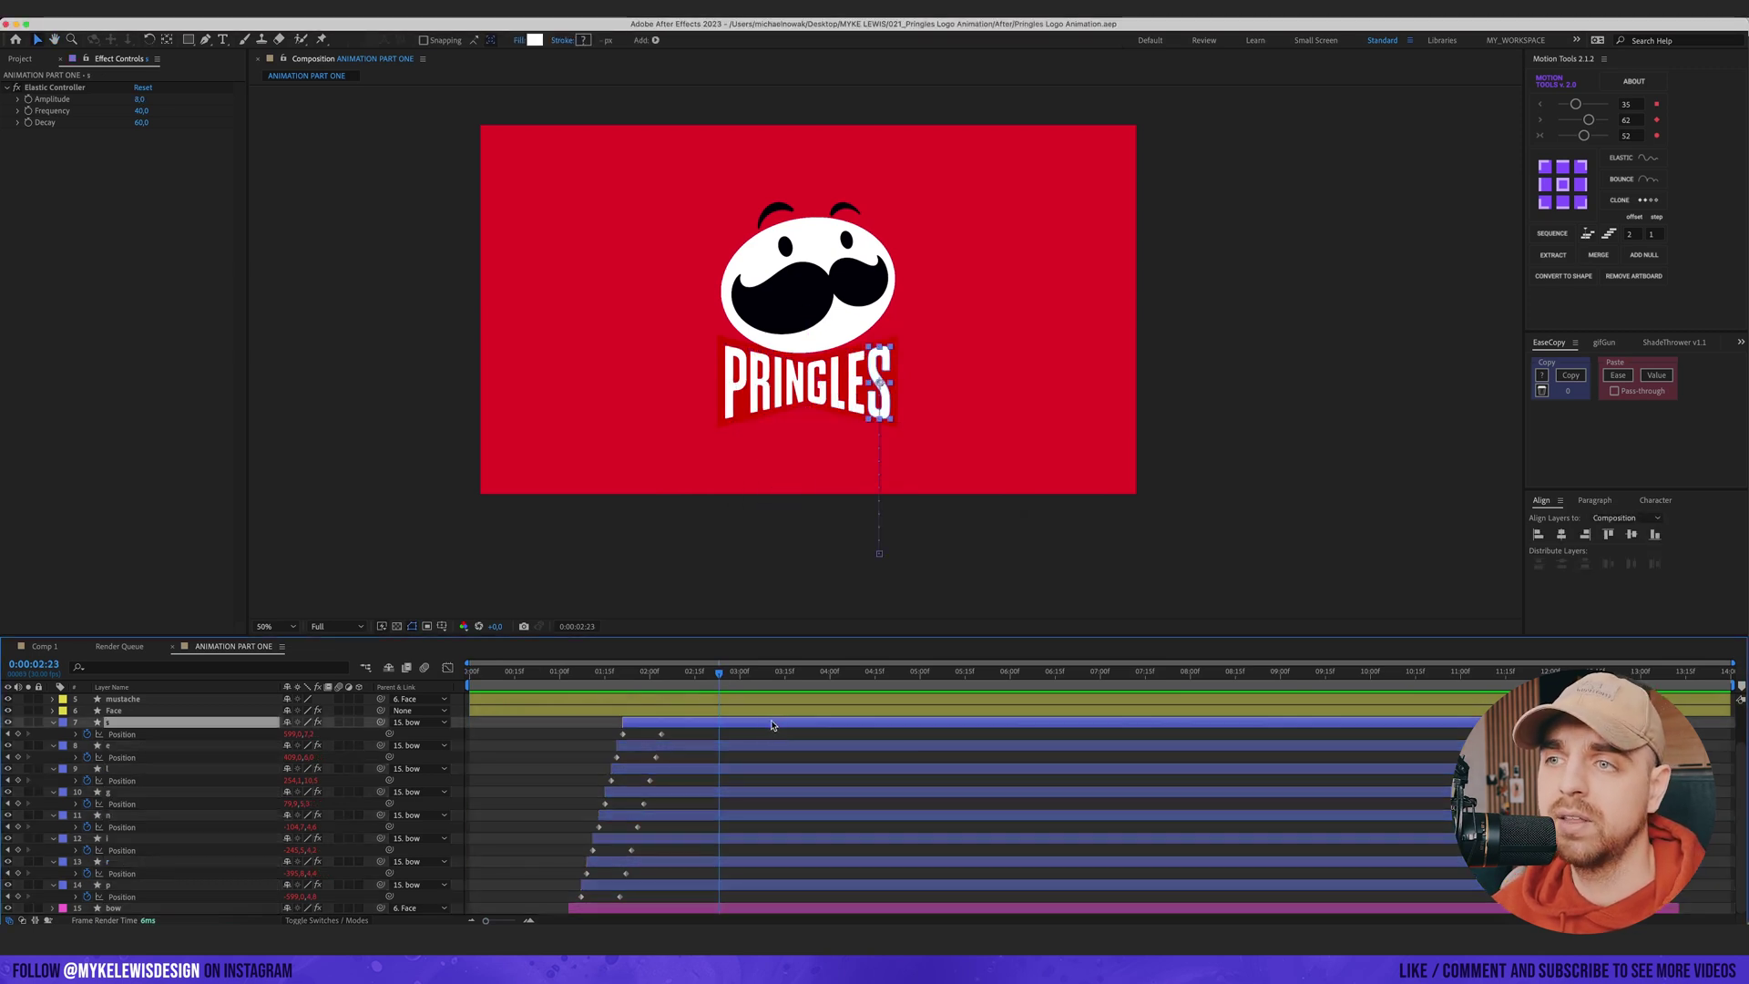
pyautogui.hotkey('ctrl', 'space')
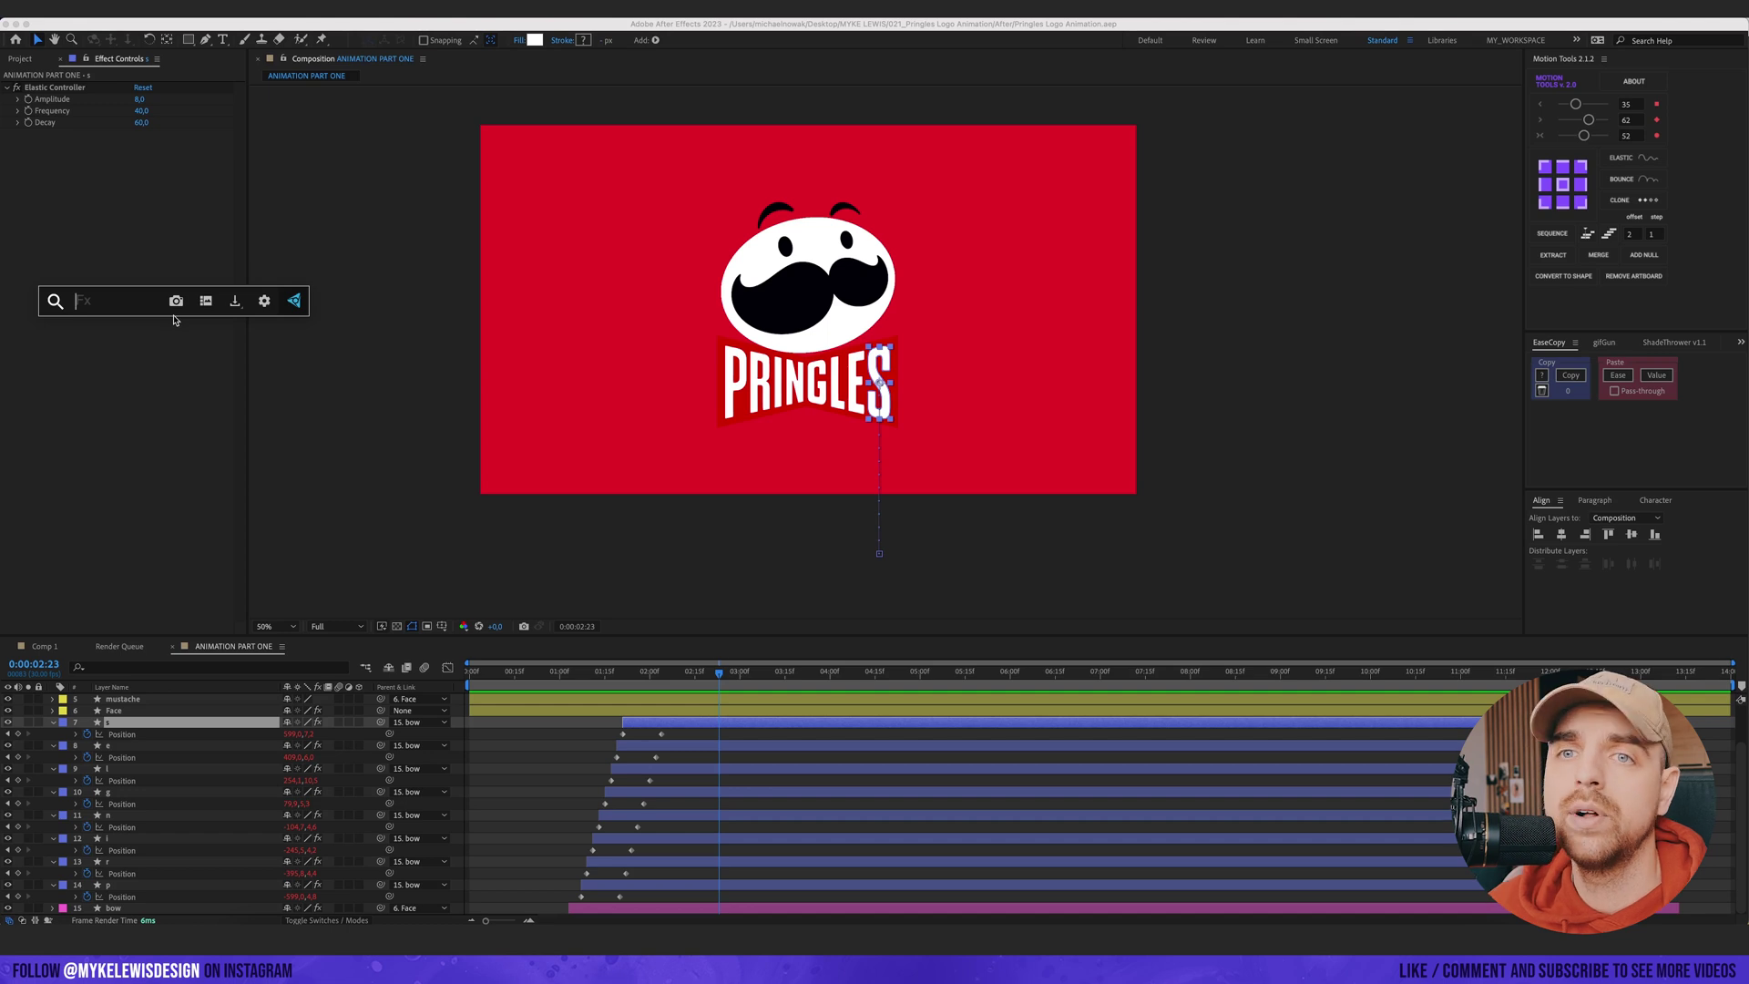
pyautogui.write('ech')
pyautogui.press('Down')
pyautogui.press('Return')
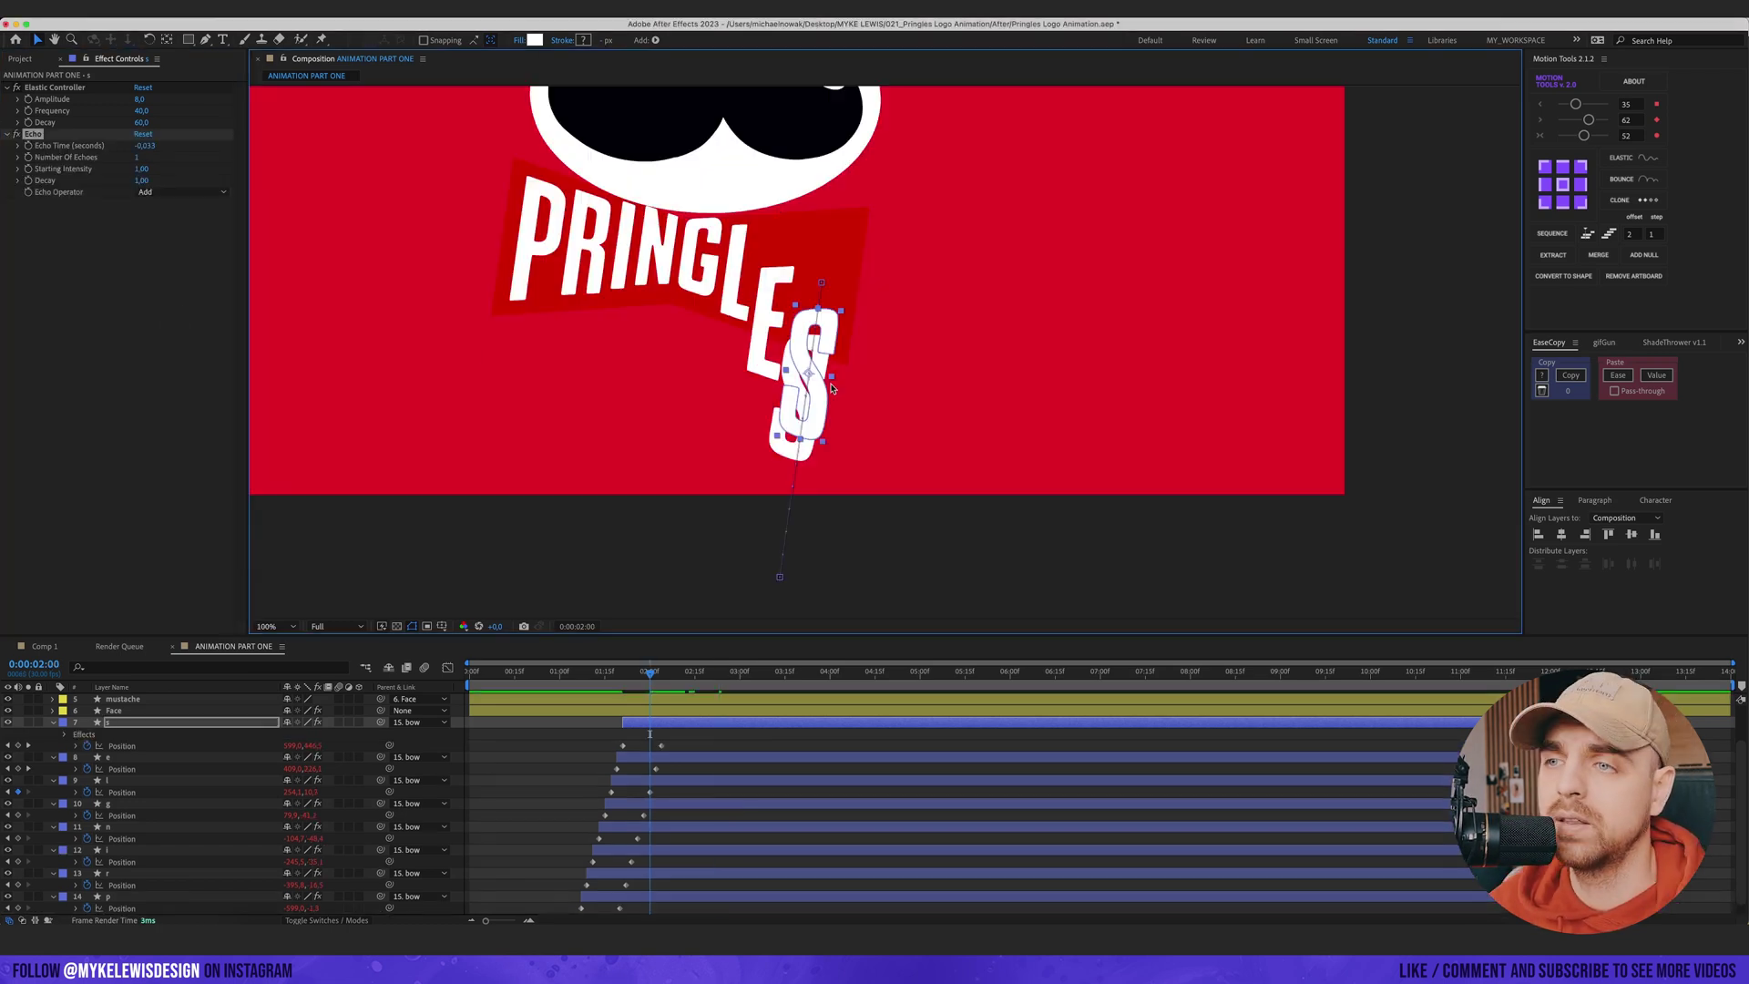
# - Set the S layer's Number of Echoes to 6 and its Echo Time to -0,005 seconds
pyautogui.click(139, 158)
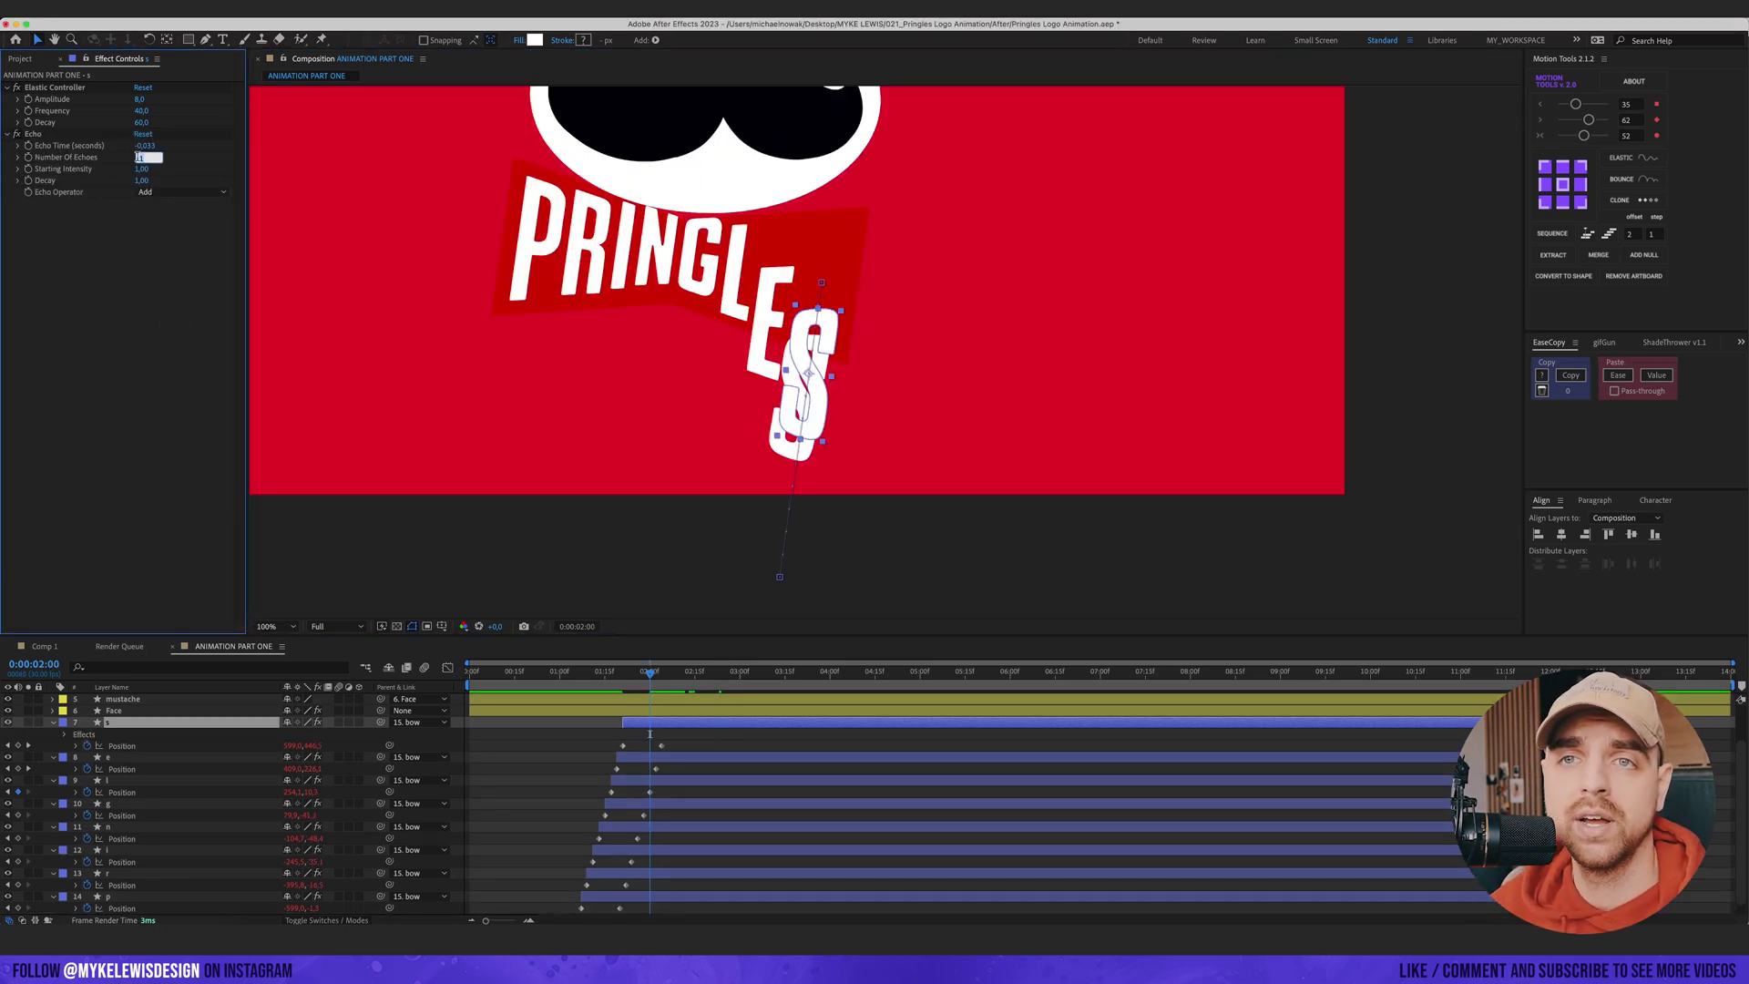
pyautogui.write('6')
pyautogui.press('Return')
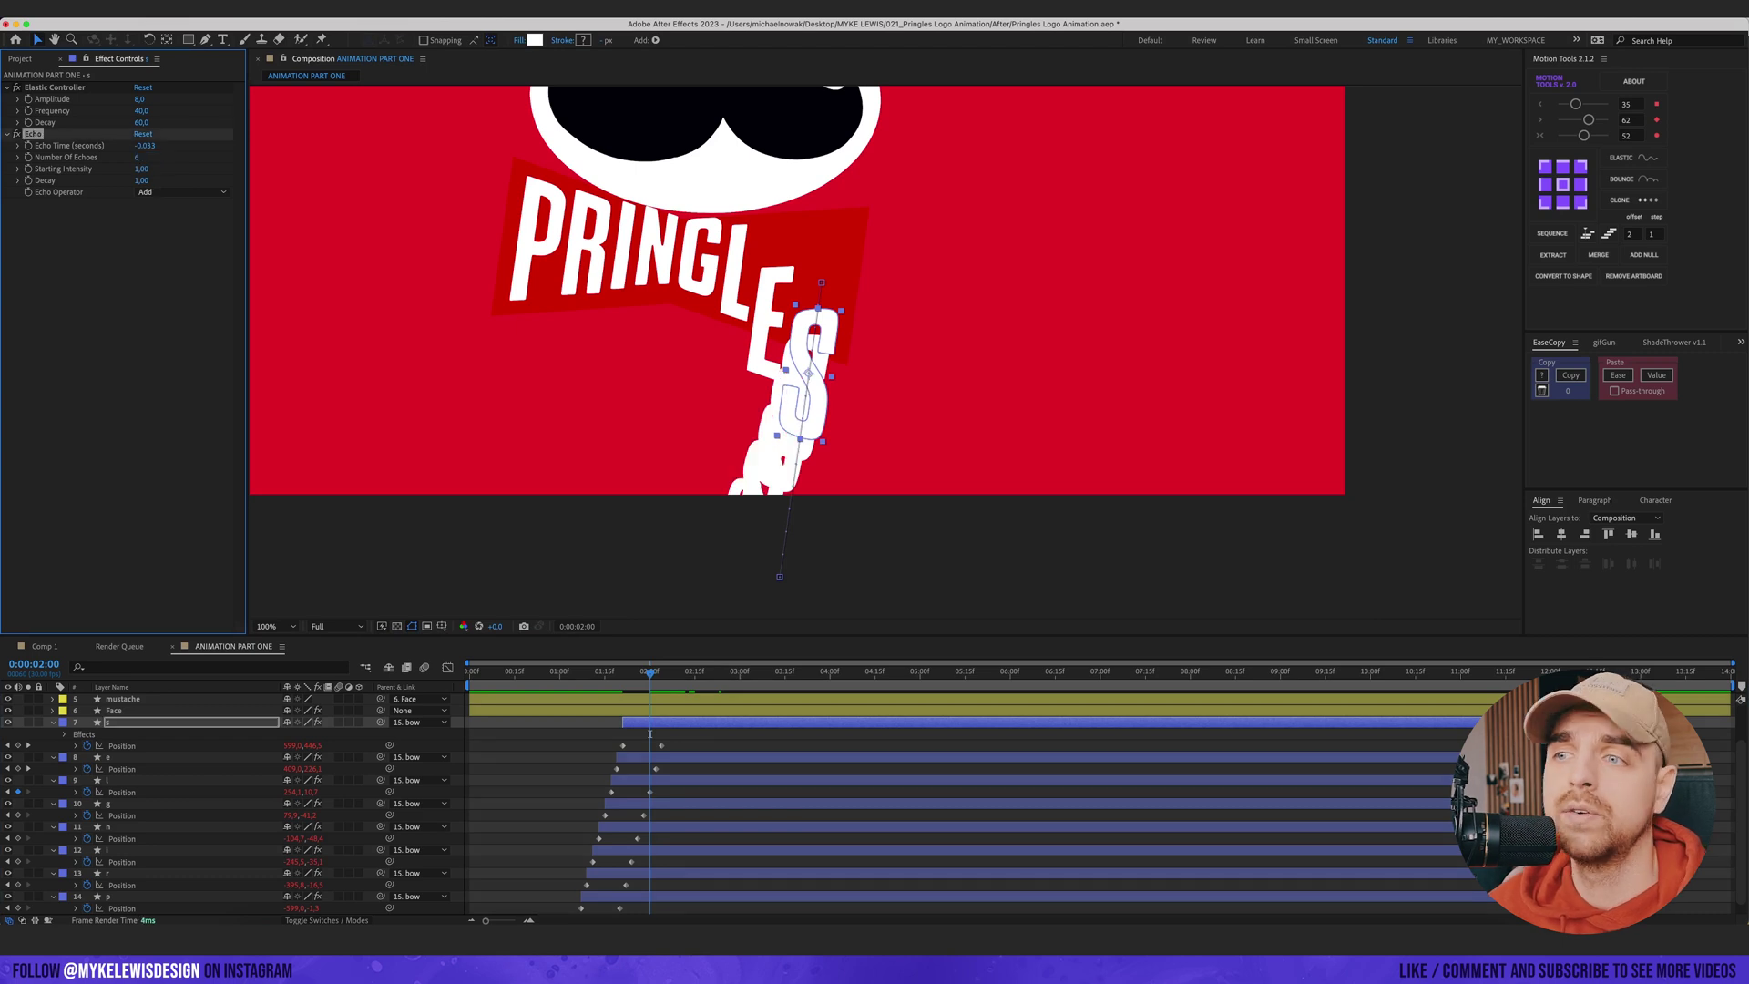
pyautogui.write('-0,005')
pyautogui.press('Return')
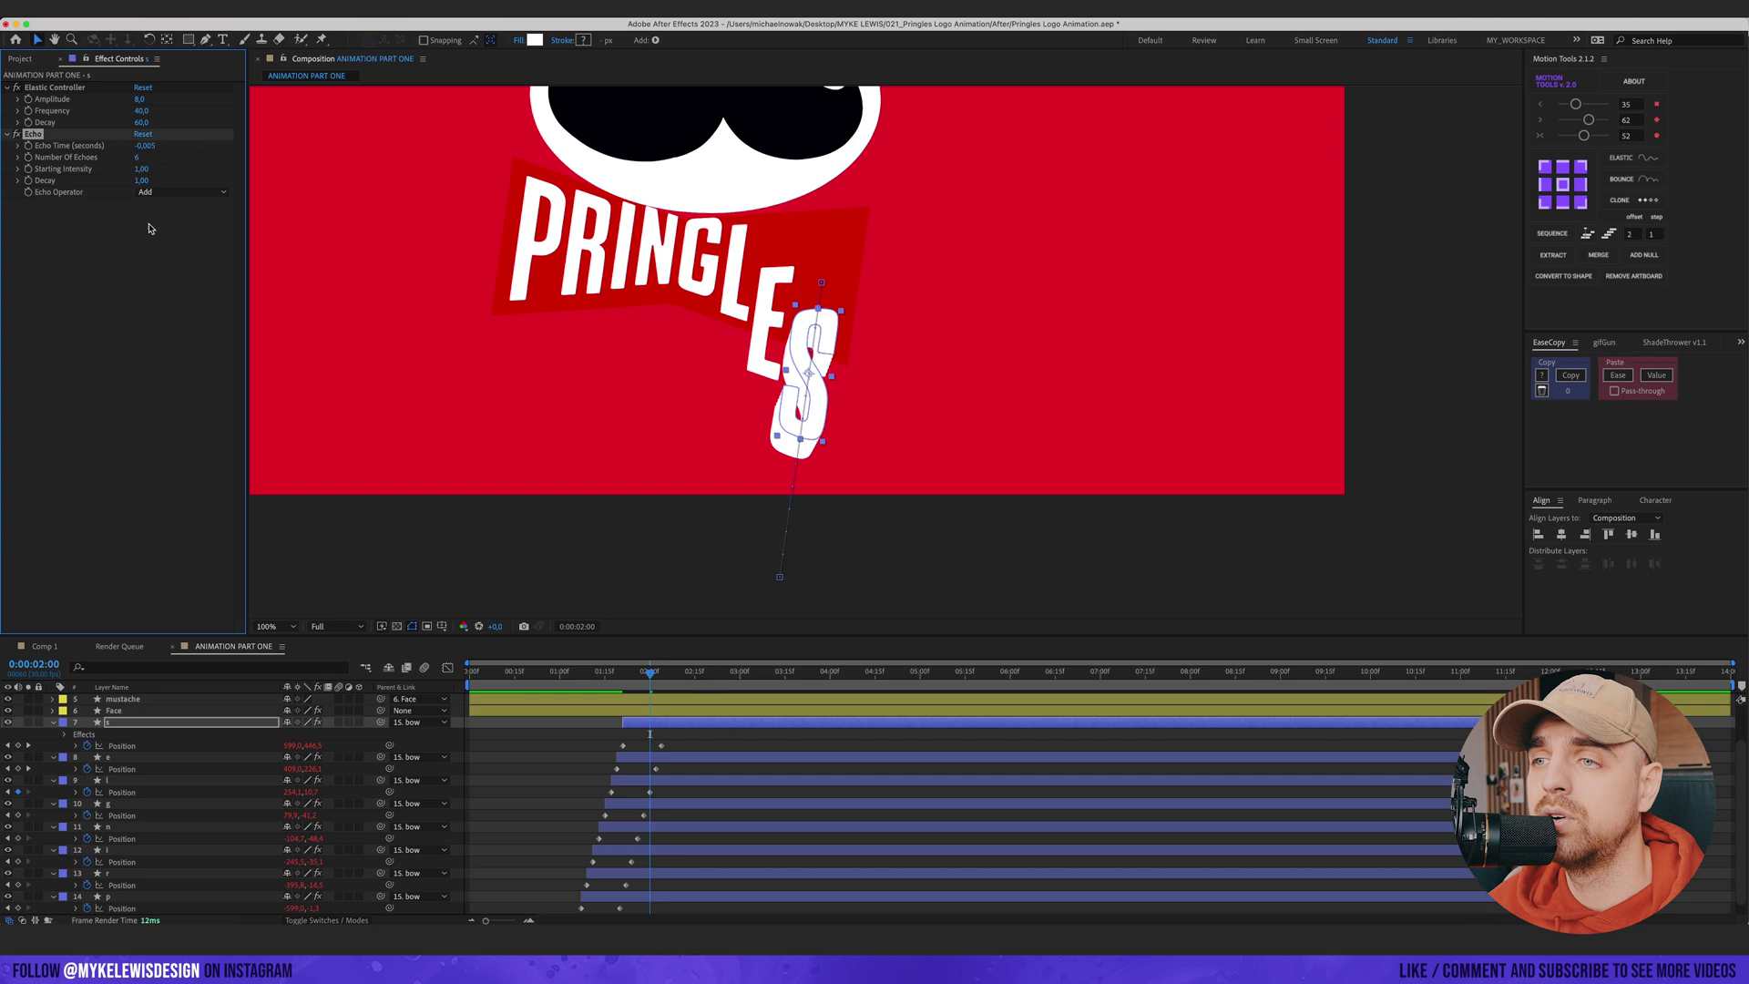
# - Change the S layer's Echo Operator to Maximum and preview the letter's trail
pyautogui.click(146, 194)
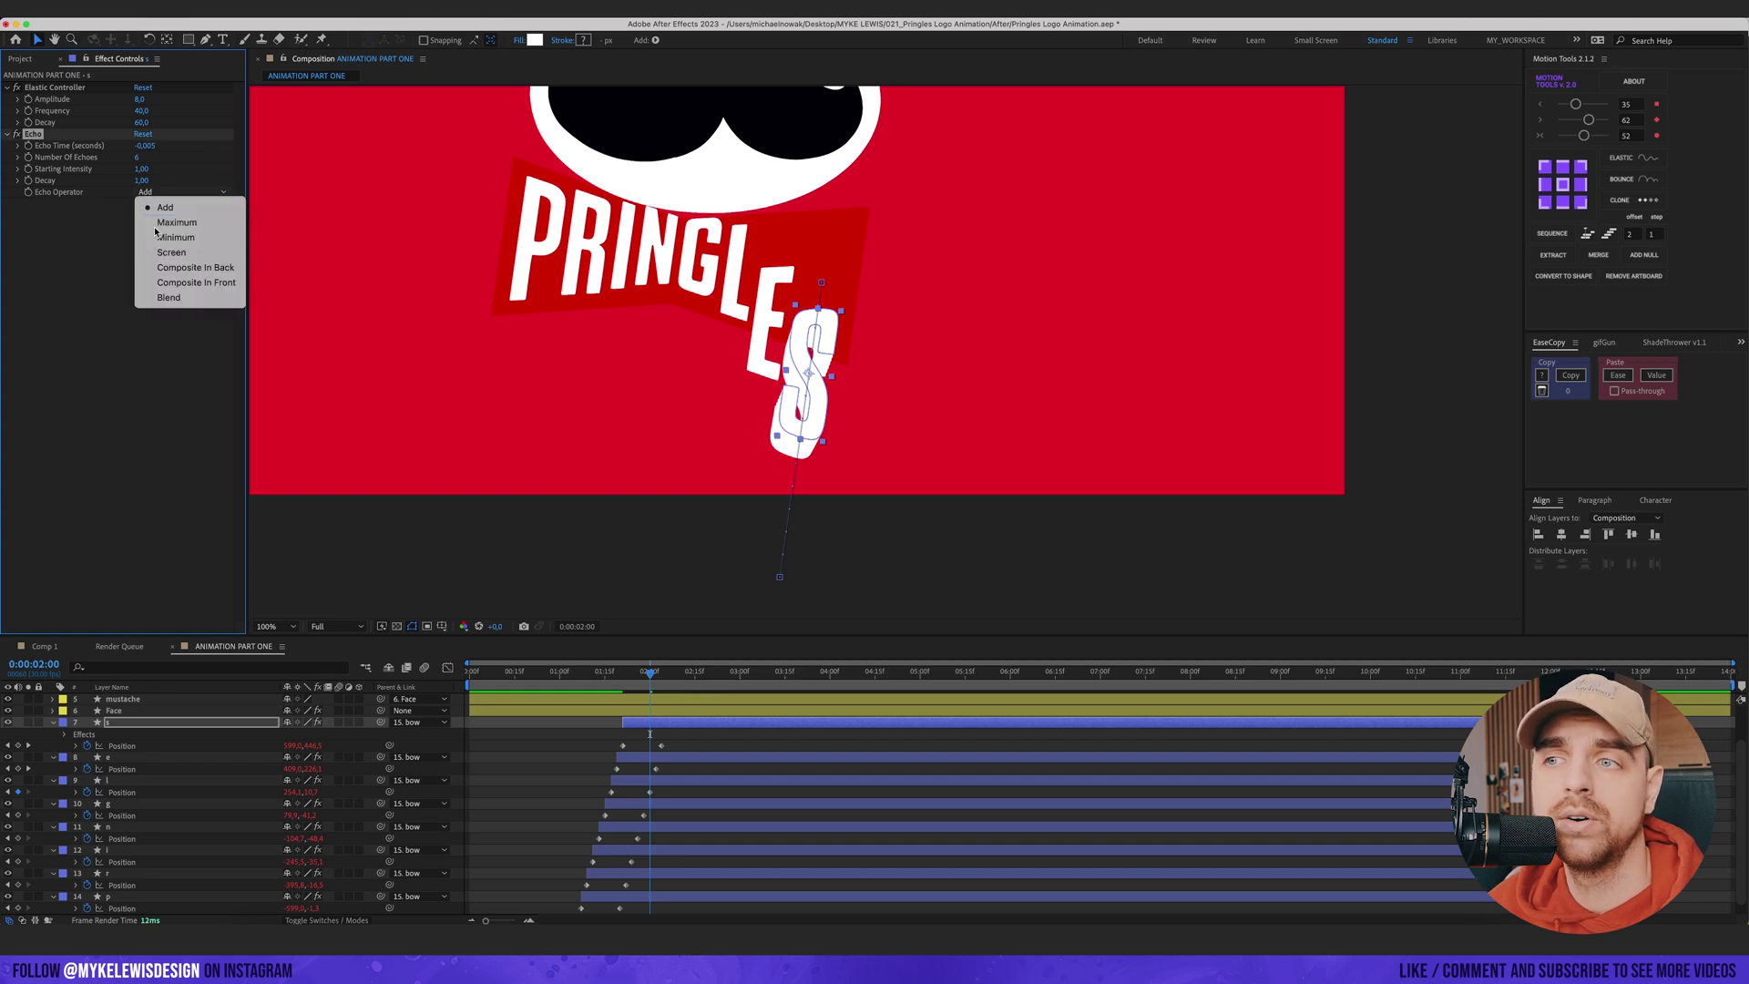
pyautogui.click(160, 225)
pyautogui.click(843, 550)
pyautogui.press('space')
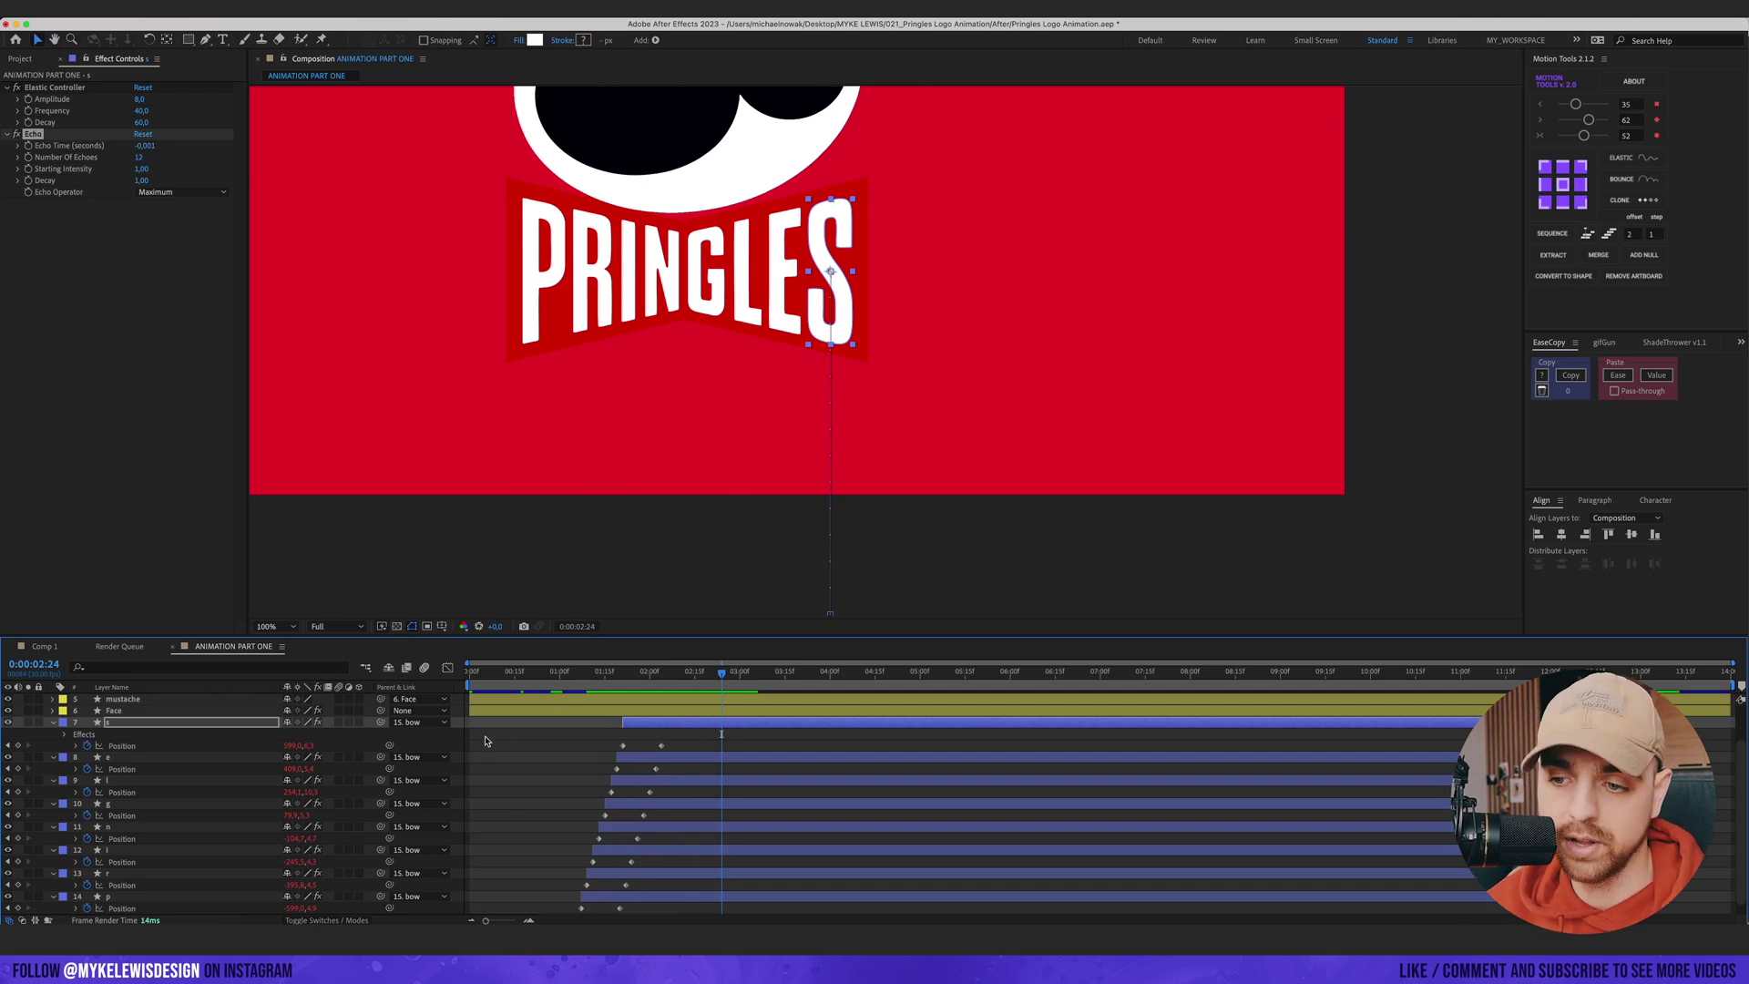
# - Collapse the layer properties and paste the S layer's Echo effect onto the other seven letter layers, E through P
pyautogui.click(525, 770)
pyautogui.press('u')
pyautogui.press('u')
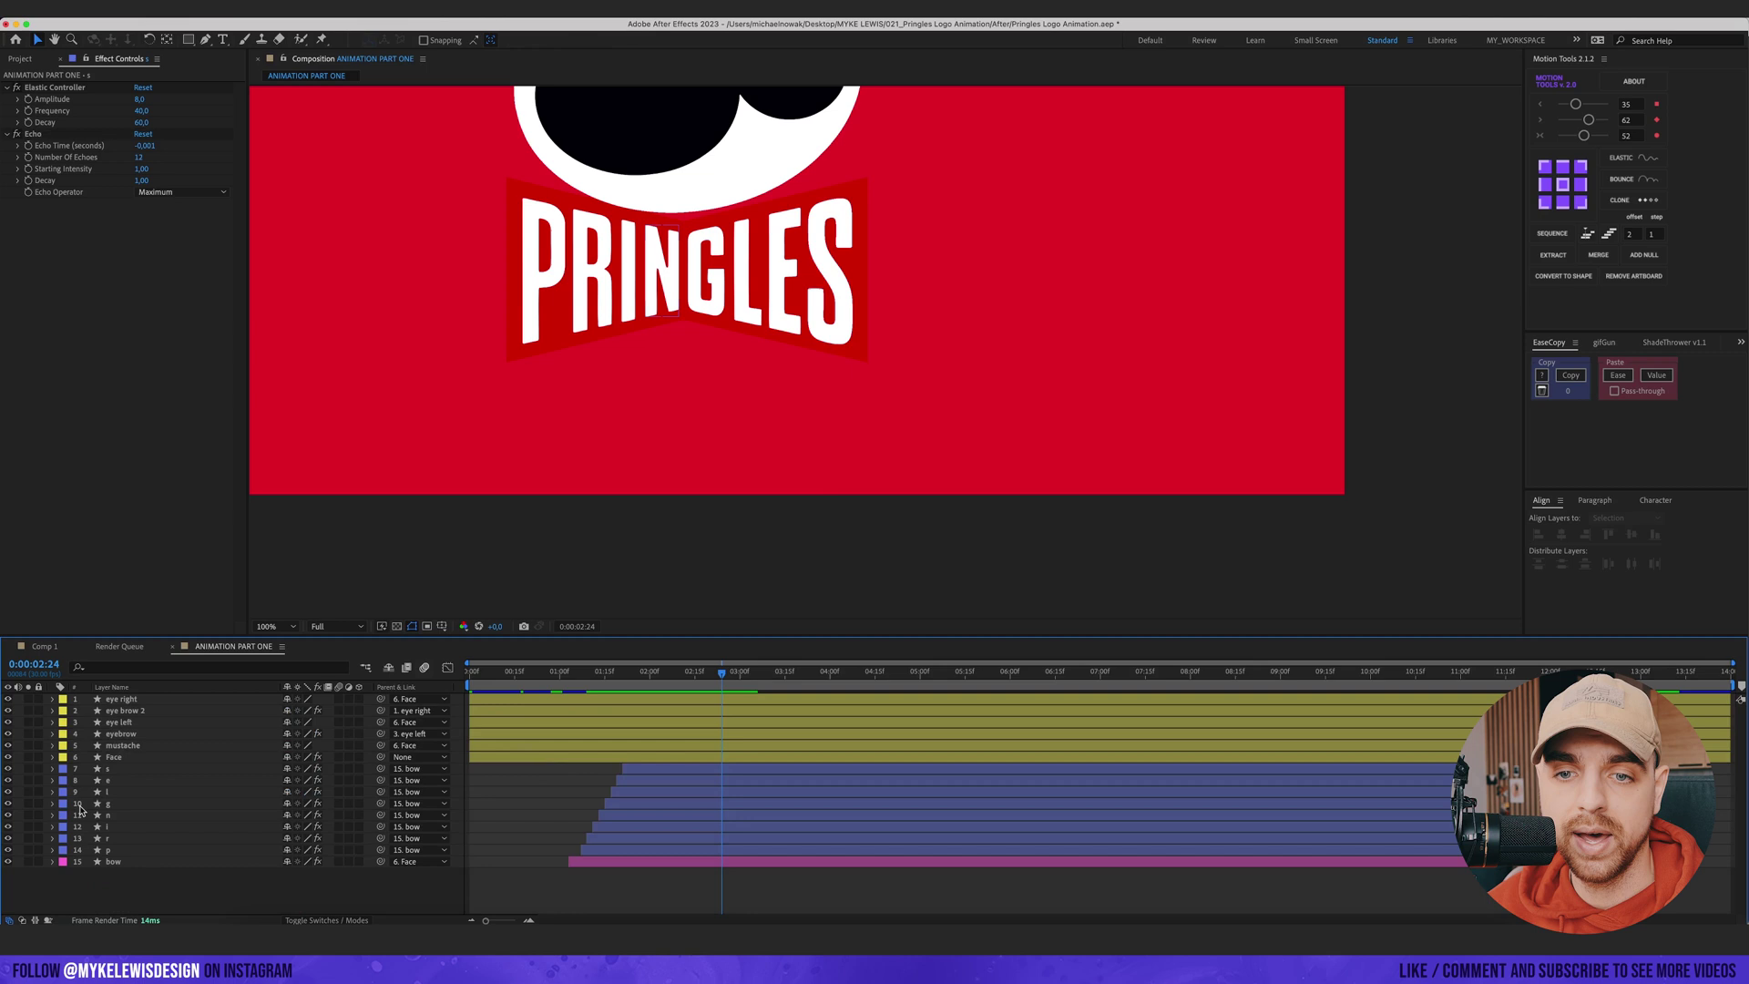
pyautogui.click(107, 780)
pyautogui.keyDown('shift'); pyautogui.click(107, 850); pyautogui.keyUp('shift')
pyautogui.press('super+v')
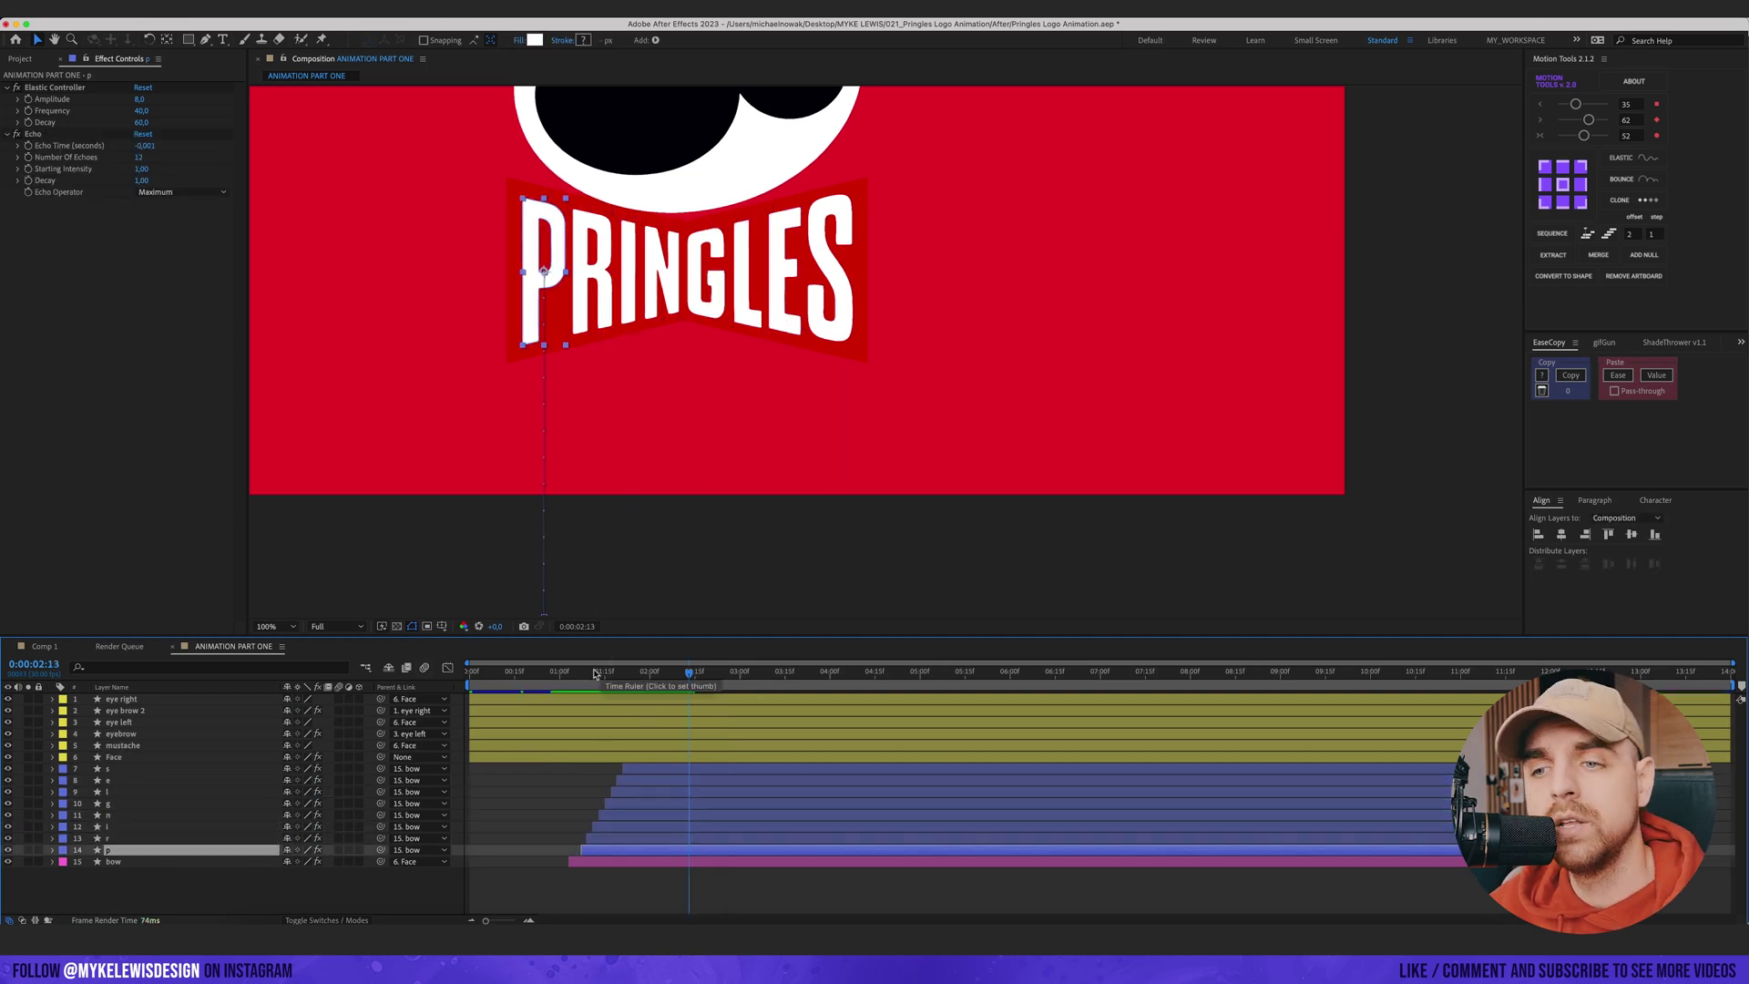
# - Preview the bow and lettering from about 0:00:00:28 with the whole composition in view
pyautogui.moveTo(595, 672); pyautogui.dragTo(553, 672)
pyautogui.scroll(-1, 626, 436)
pyautogui.press('space')
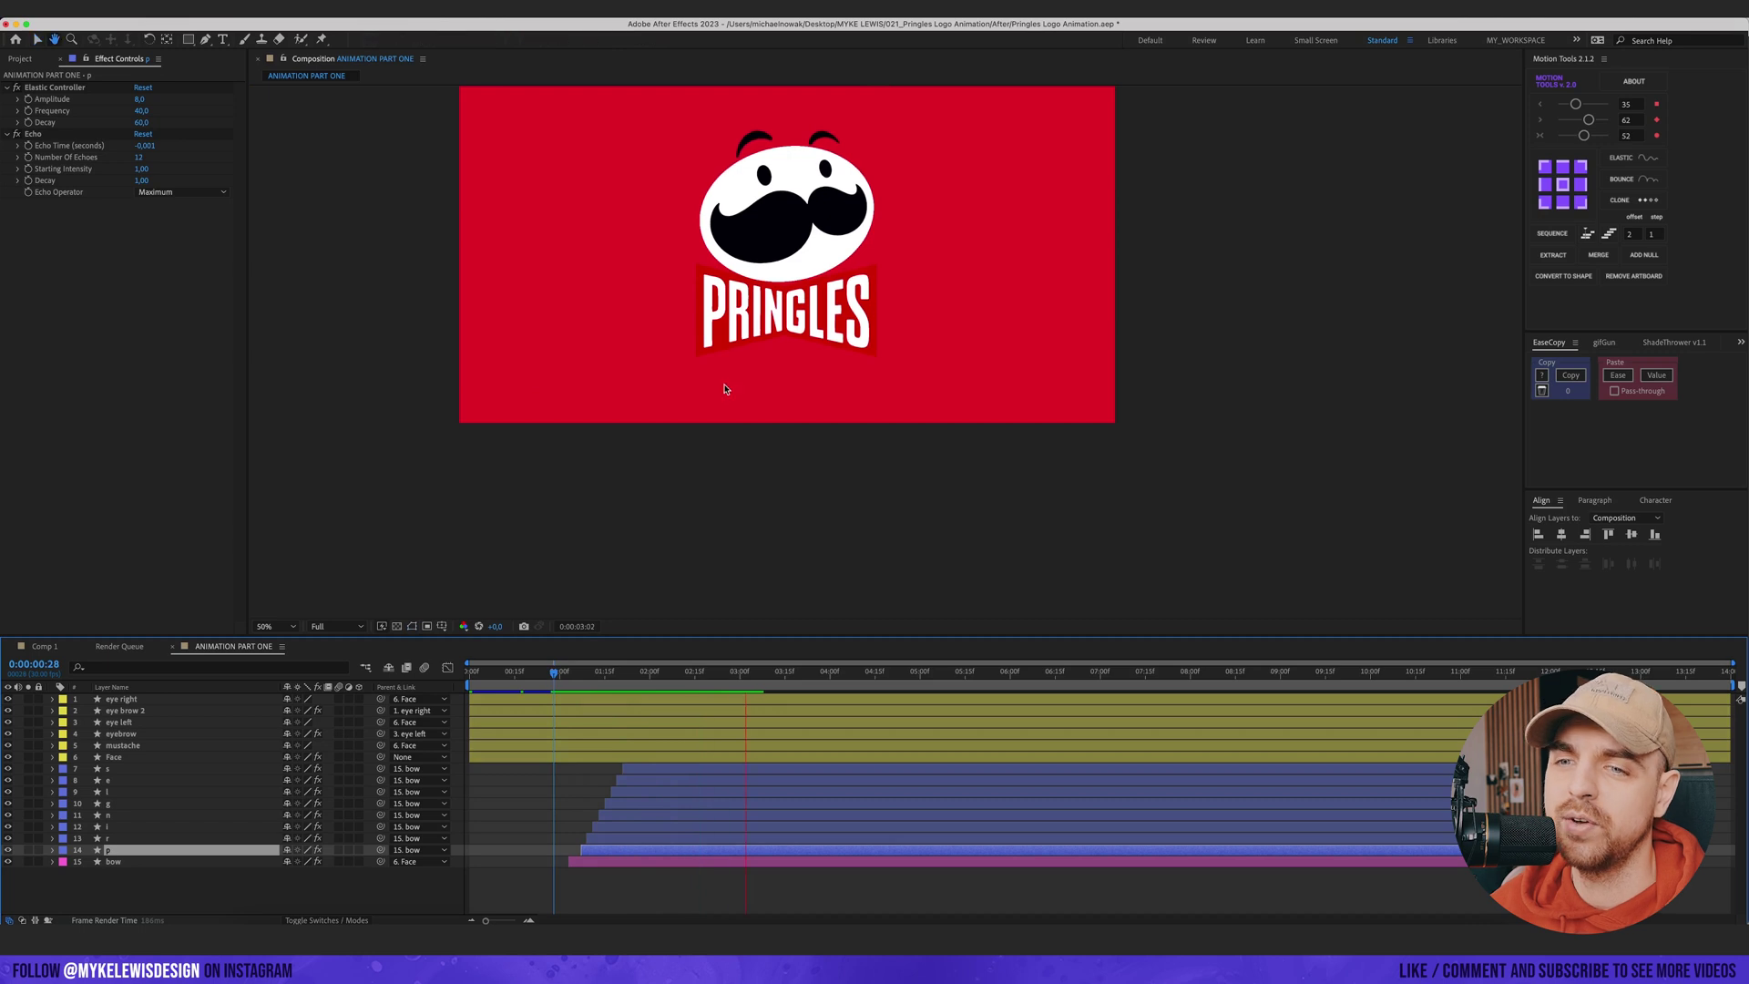
pyautogui.click(283, 143)
pyautogui.moveTo(822, 284); pyautogui.dragTo(834, 393)
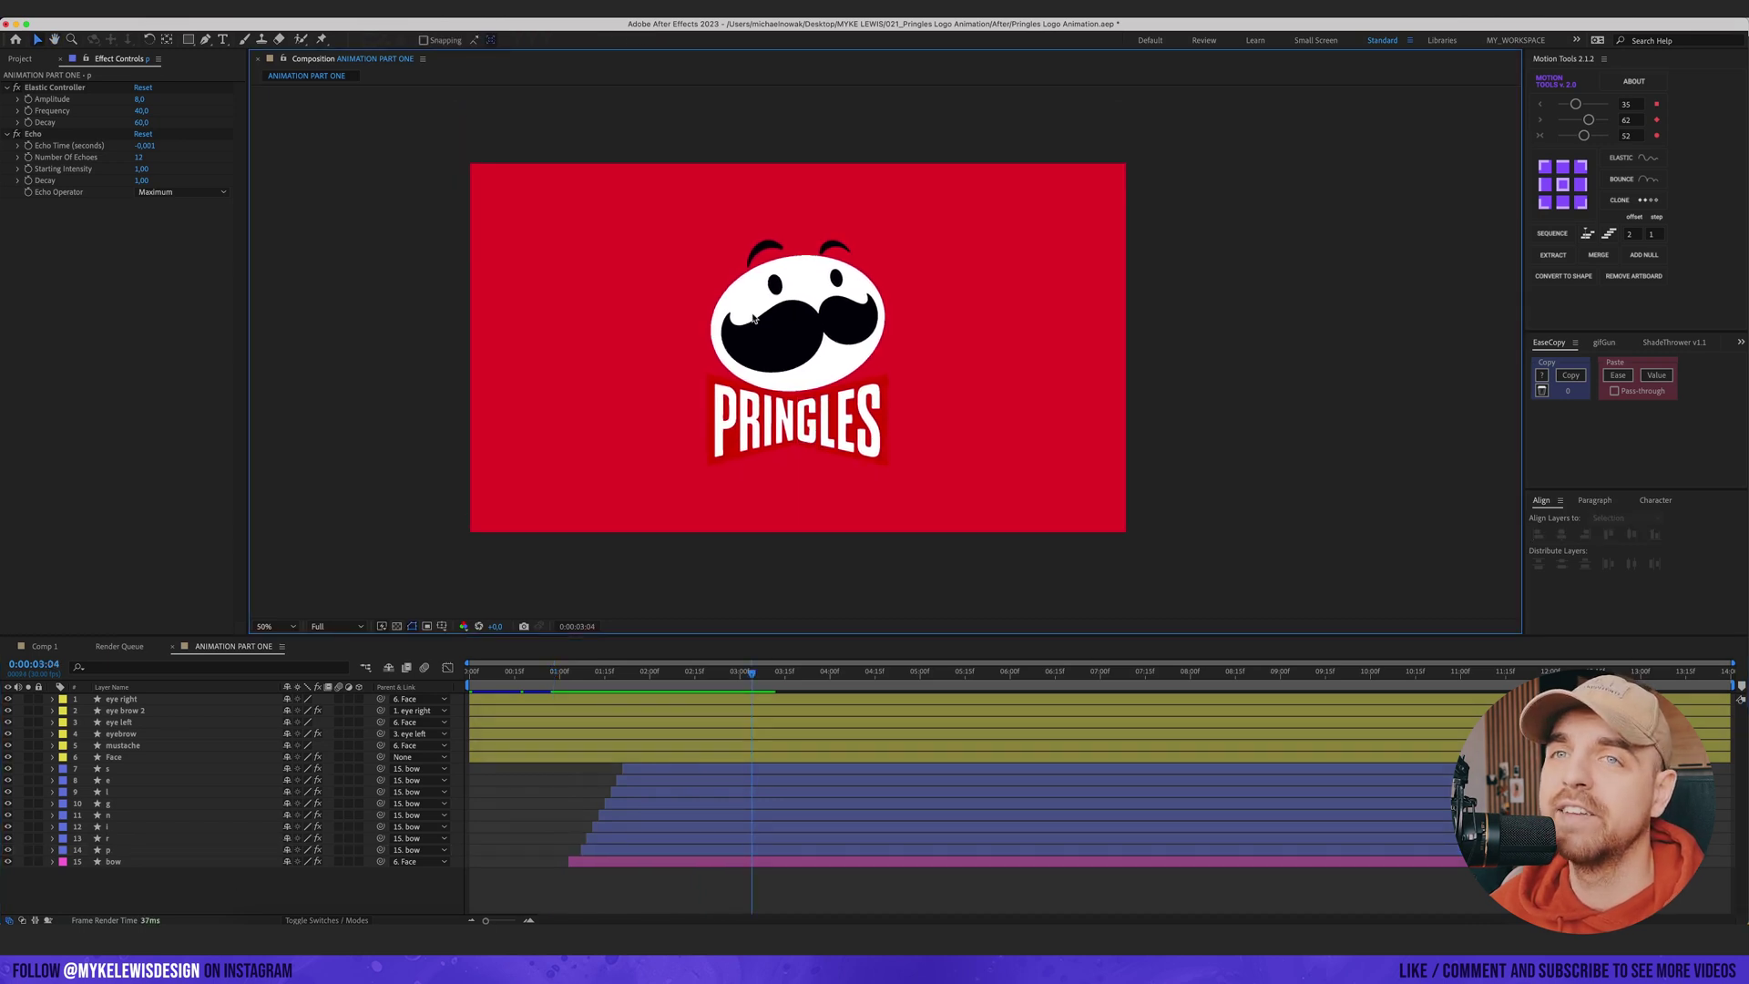
# - Add an adjustment layer above all layers and apply the Transform effect to it
pyautogui.click(234, 9)
pyautogui.moveTo(264, 26)
pyautogui.click(428, 117)
pyautogui.click(131, 270)
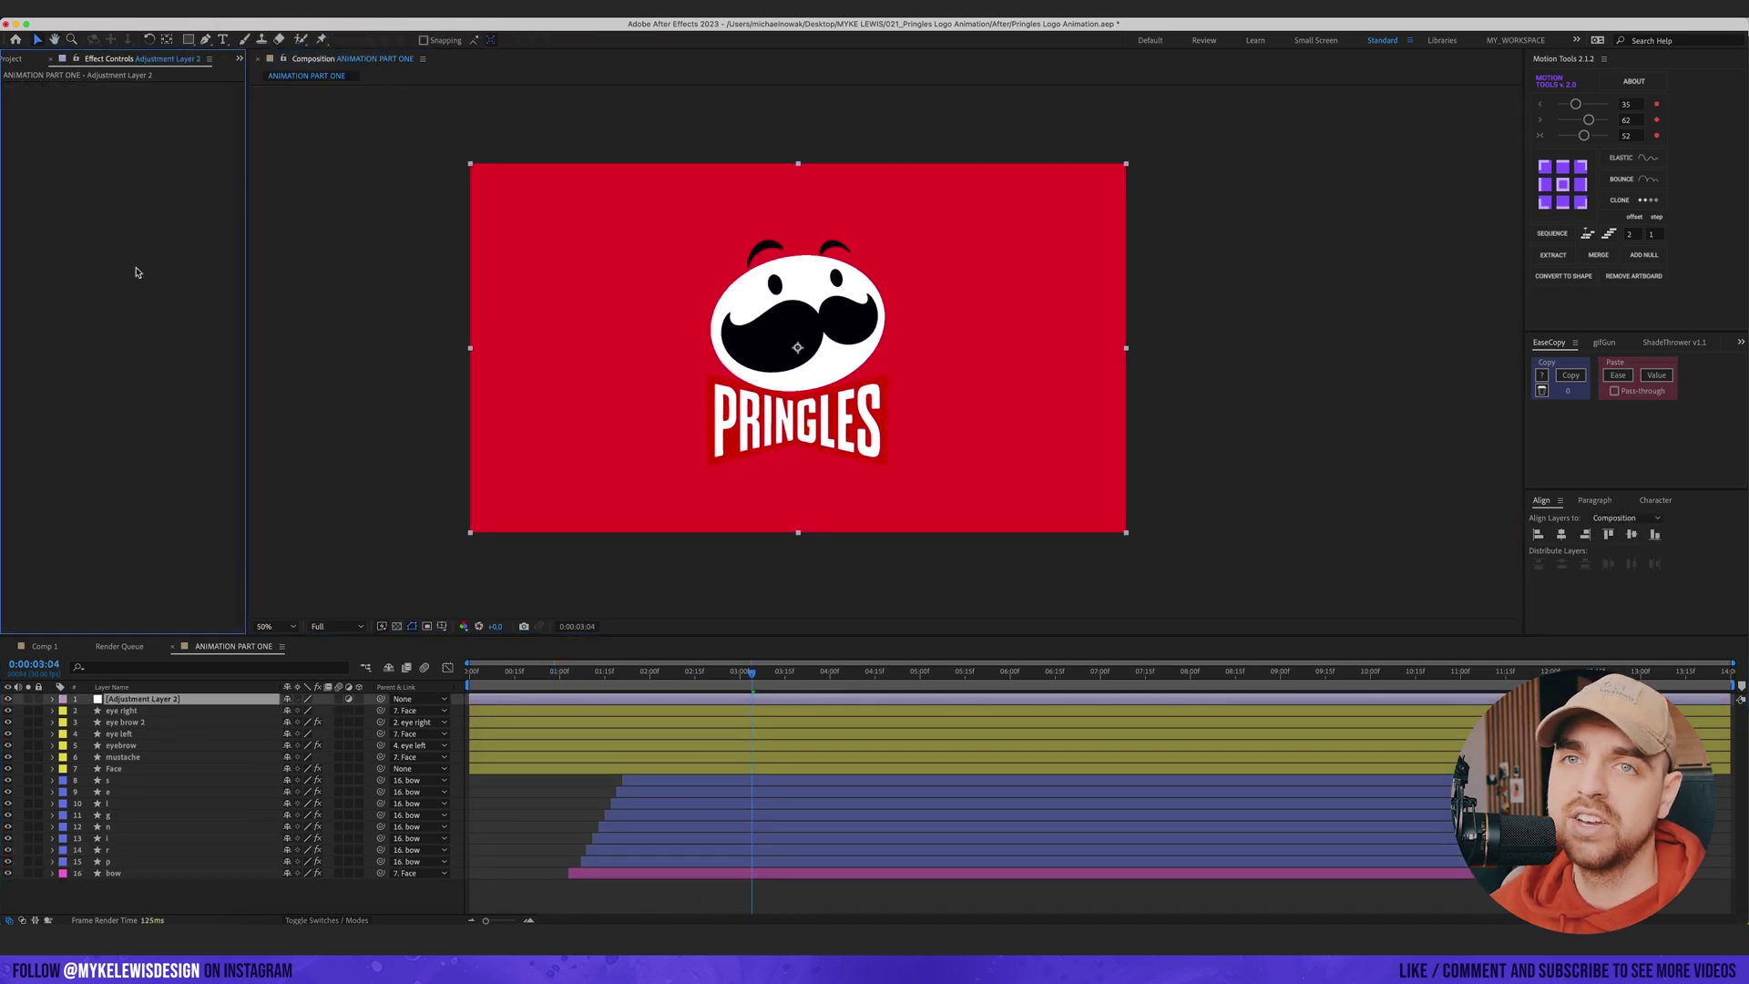
pyautogui.hotkey('ctrl', 'space')
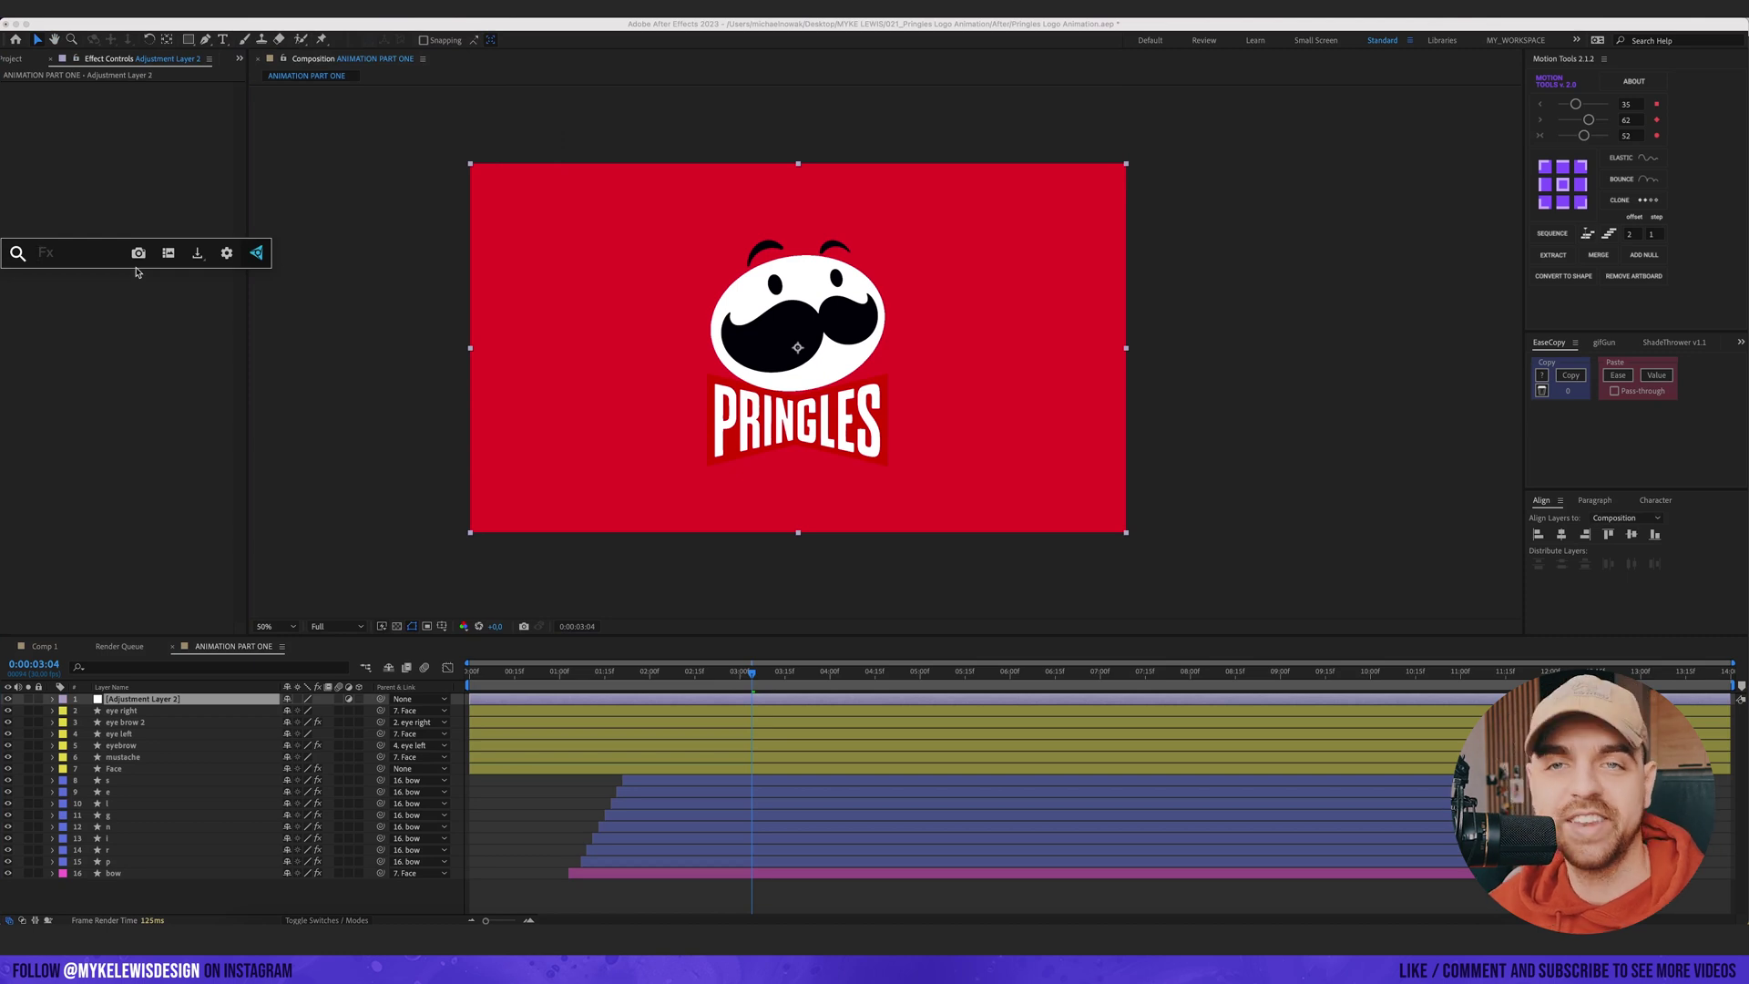
pyautogui.write('tra')
pyautogui.press('Return')
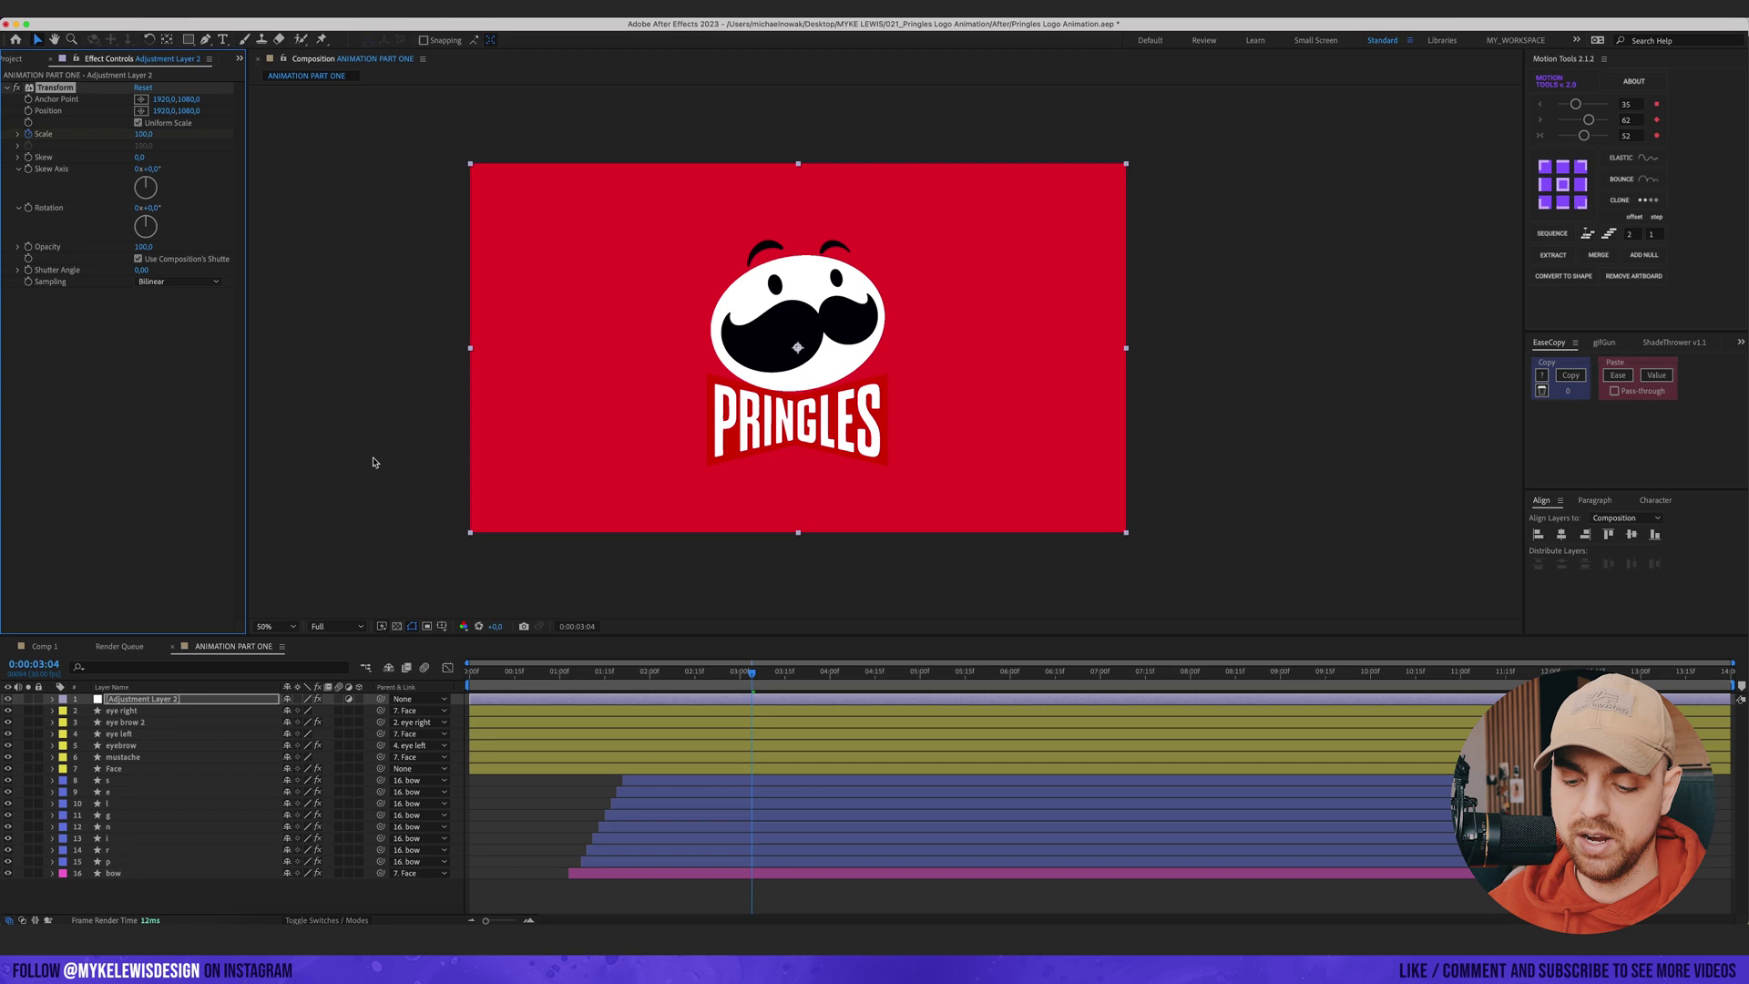
# - Move the Transform Scale keyframe to about 0:00:03:01, enter a starting Scale at the first frame, and preview the zoom
pyautogui.press('u')
pyautogui.moveTo(753, 724)
pyautogui.mouseDown()
pyautogui.moveTo(668, 725)
pyautogui.moveTo(759, 726)
pyautogui.mouseUp()
pyautogui.press('Home')
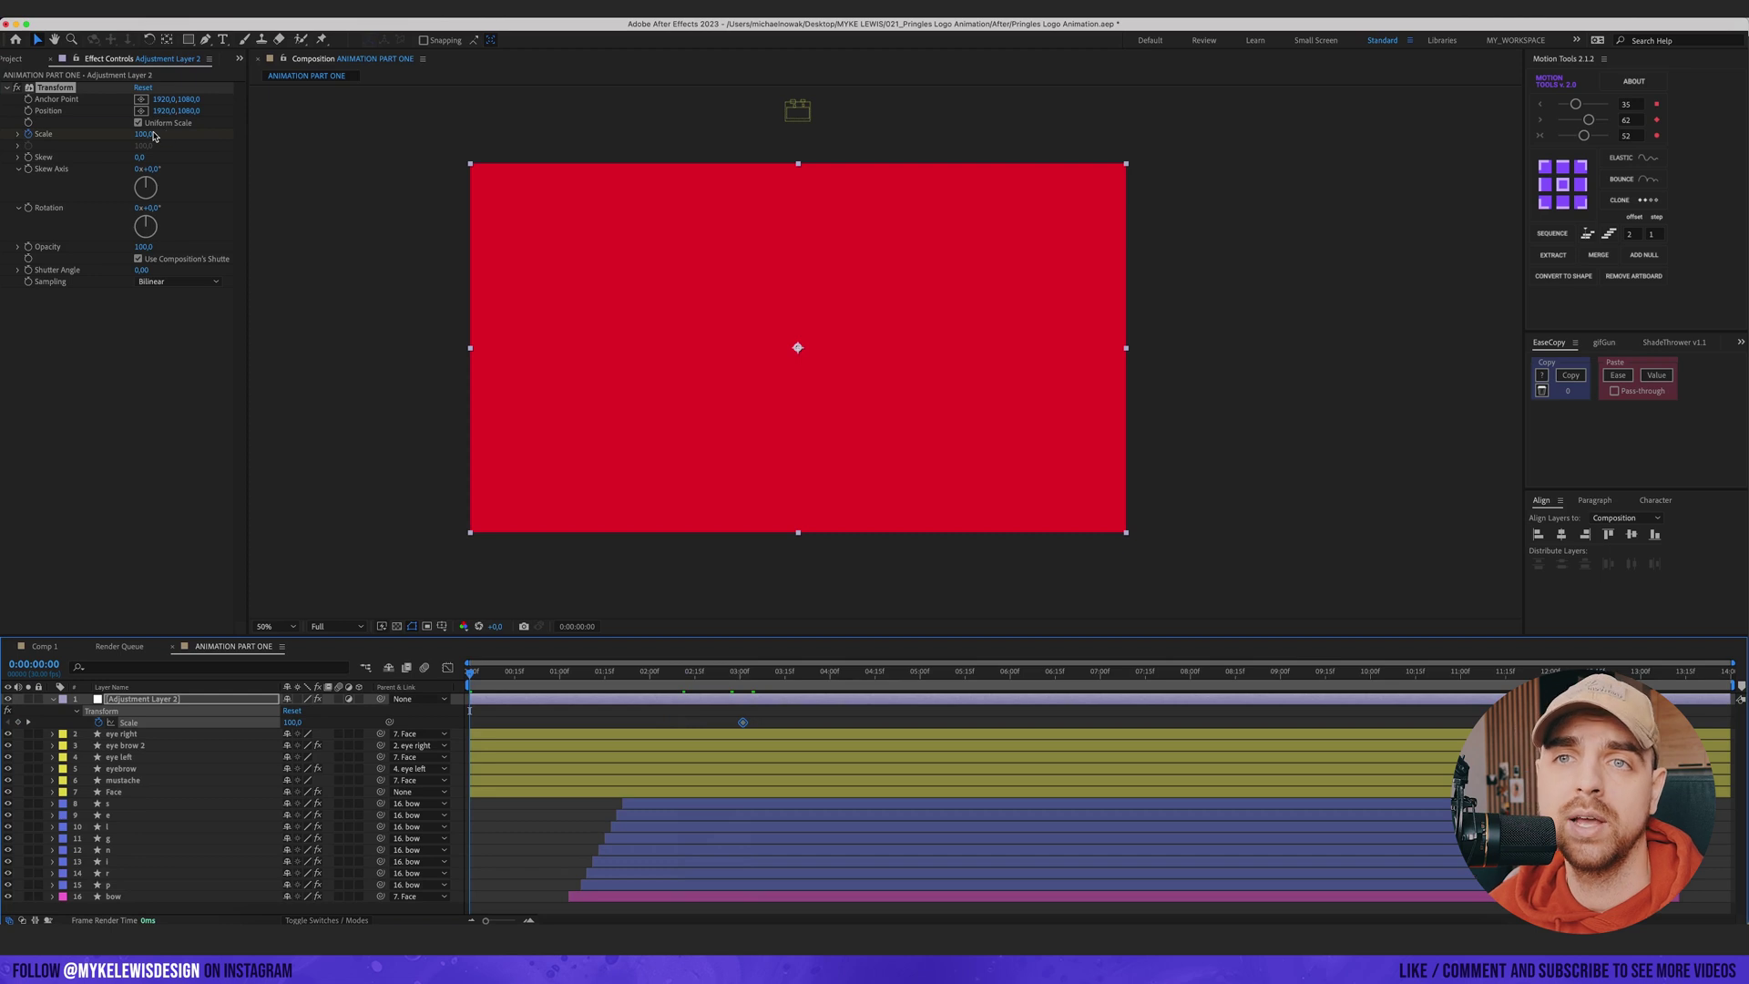
pyautogui.click(154, 136)
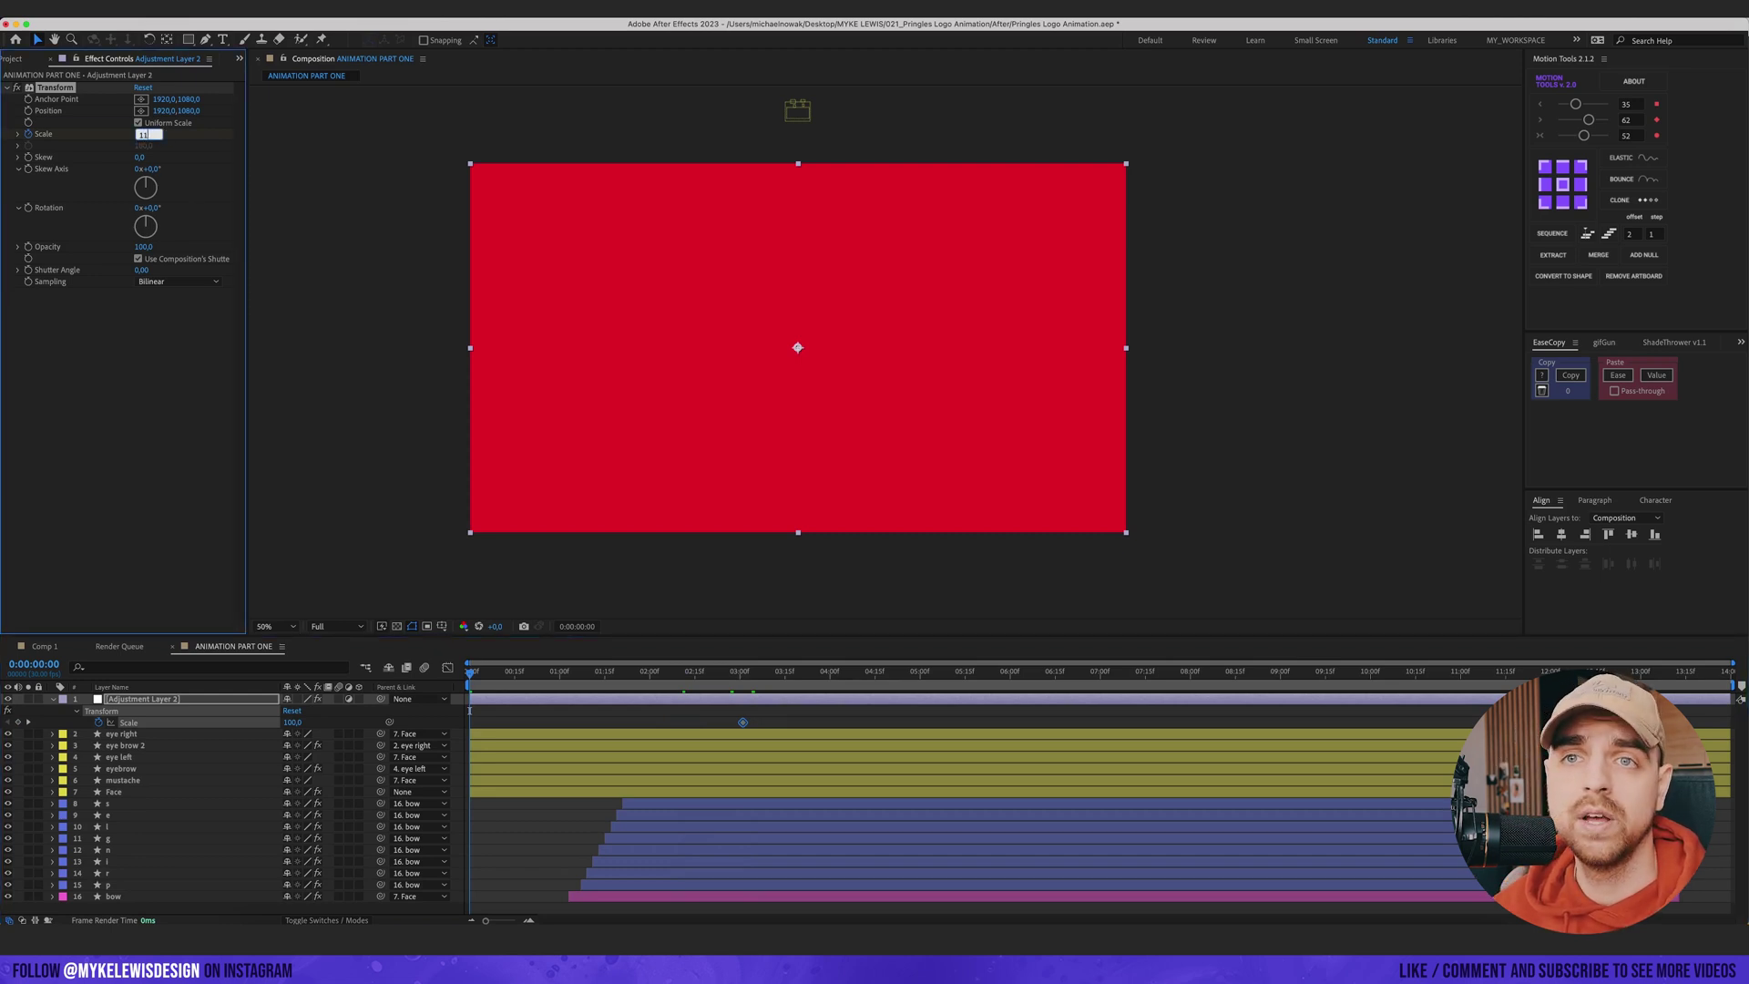
pyautogui.press('space')
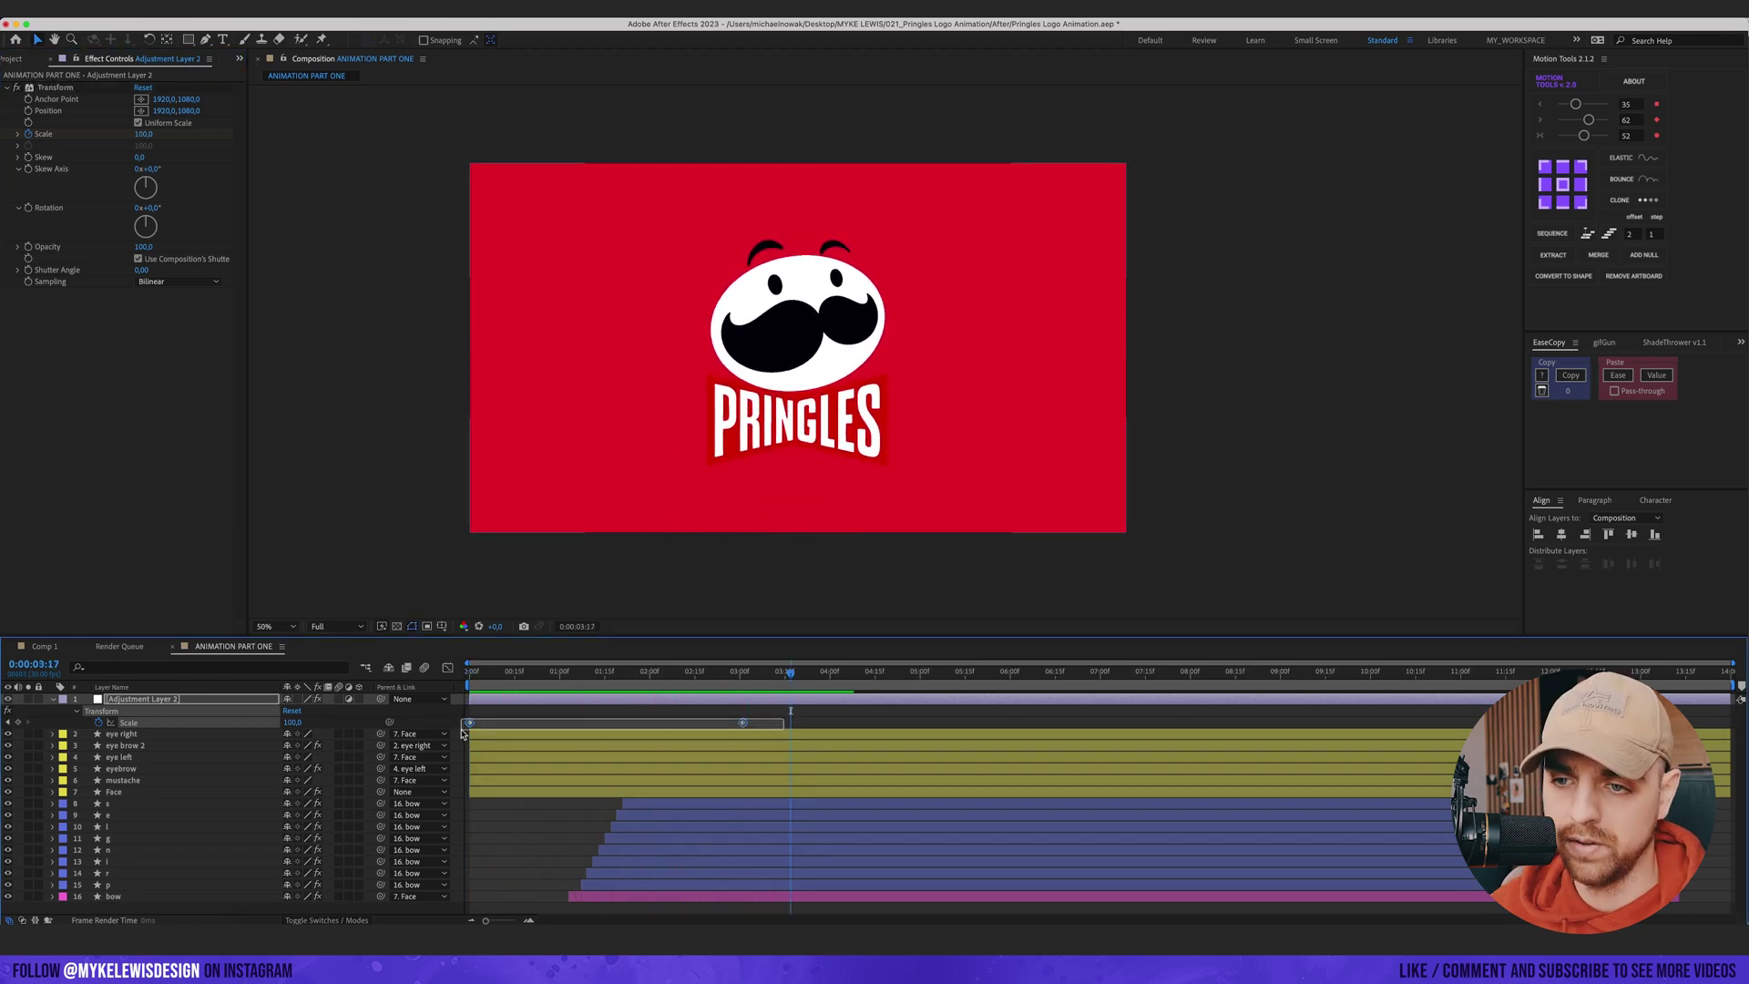
# - Ease both adjustment-layer Scale keyframes and reshape their speed curve for a fast start and a long, gradual slowdown
pyautogui.click(508, 695)
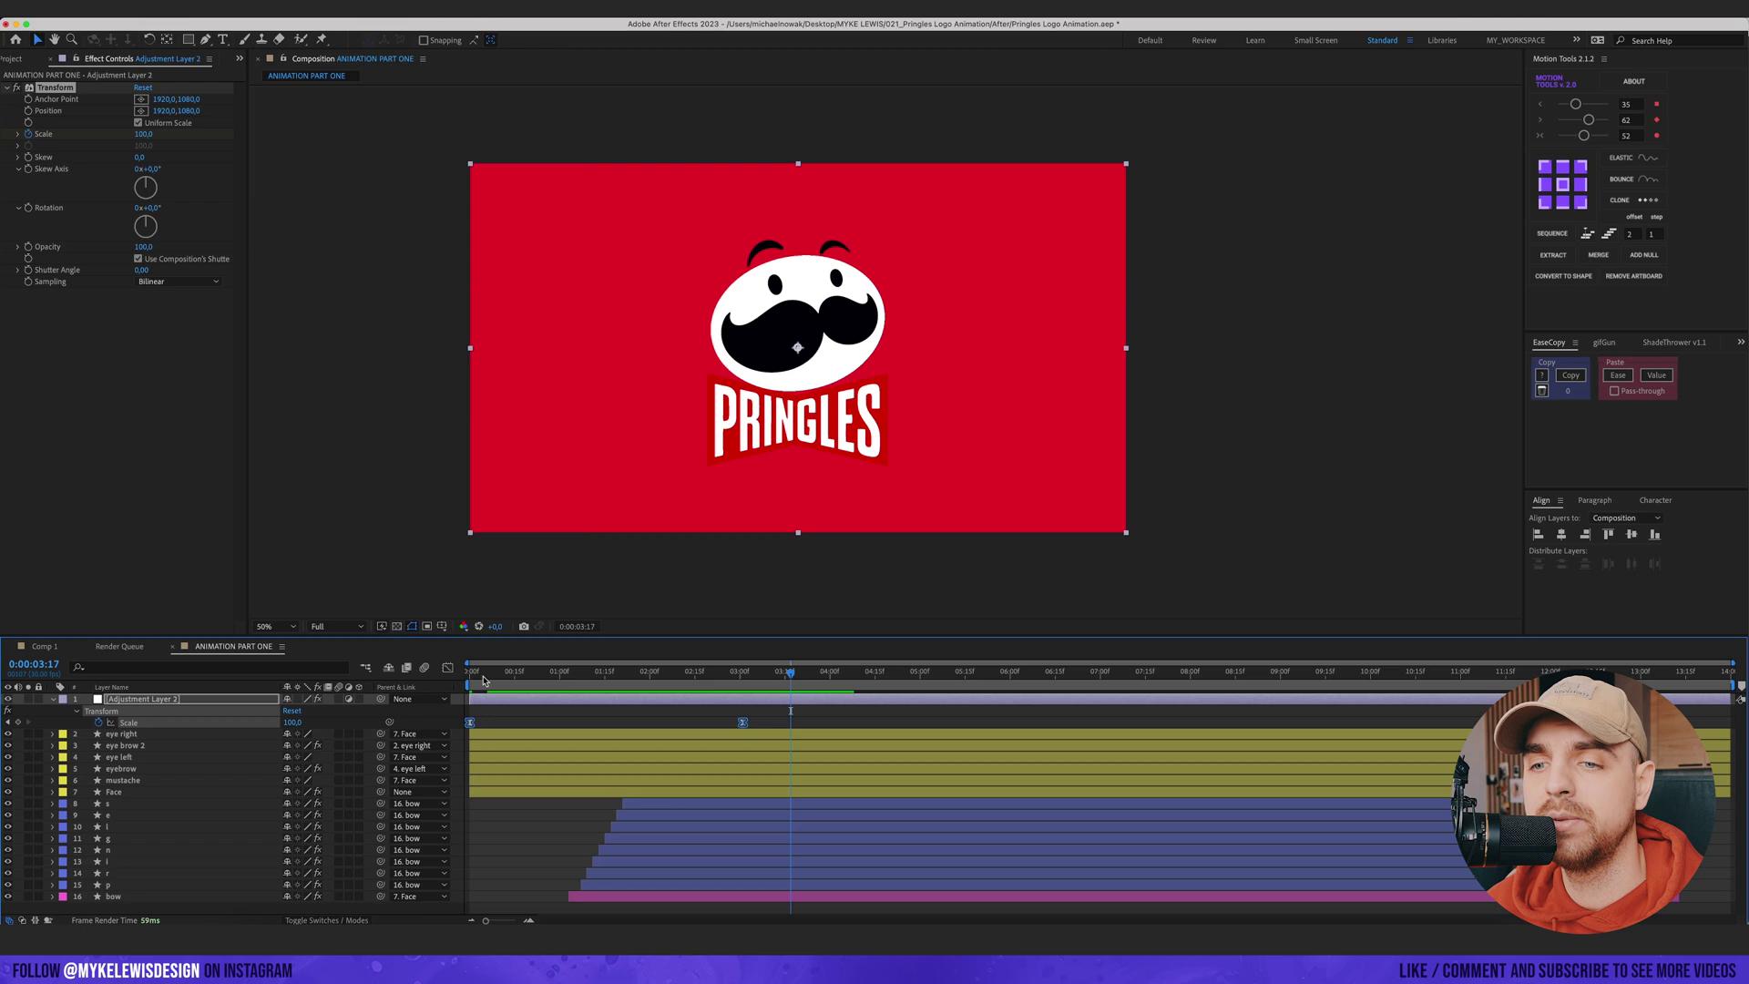
pyautogui.click(447, 668)
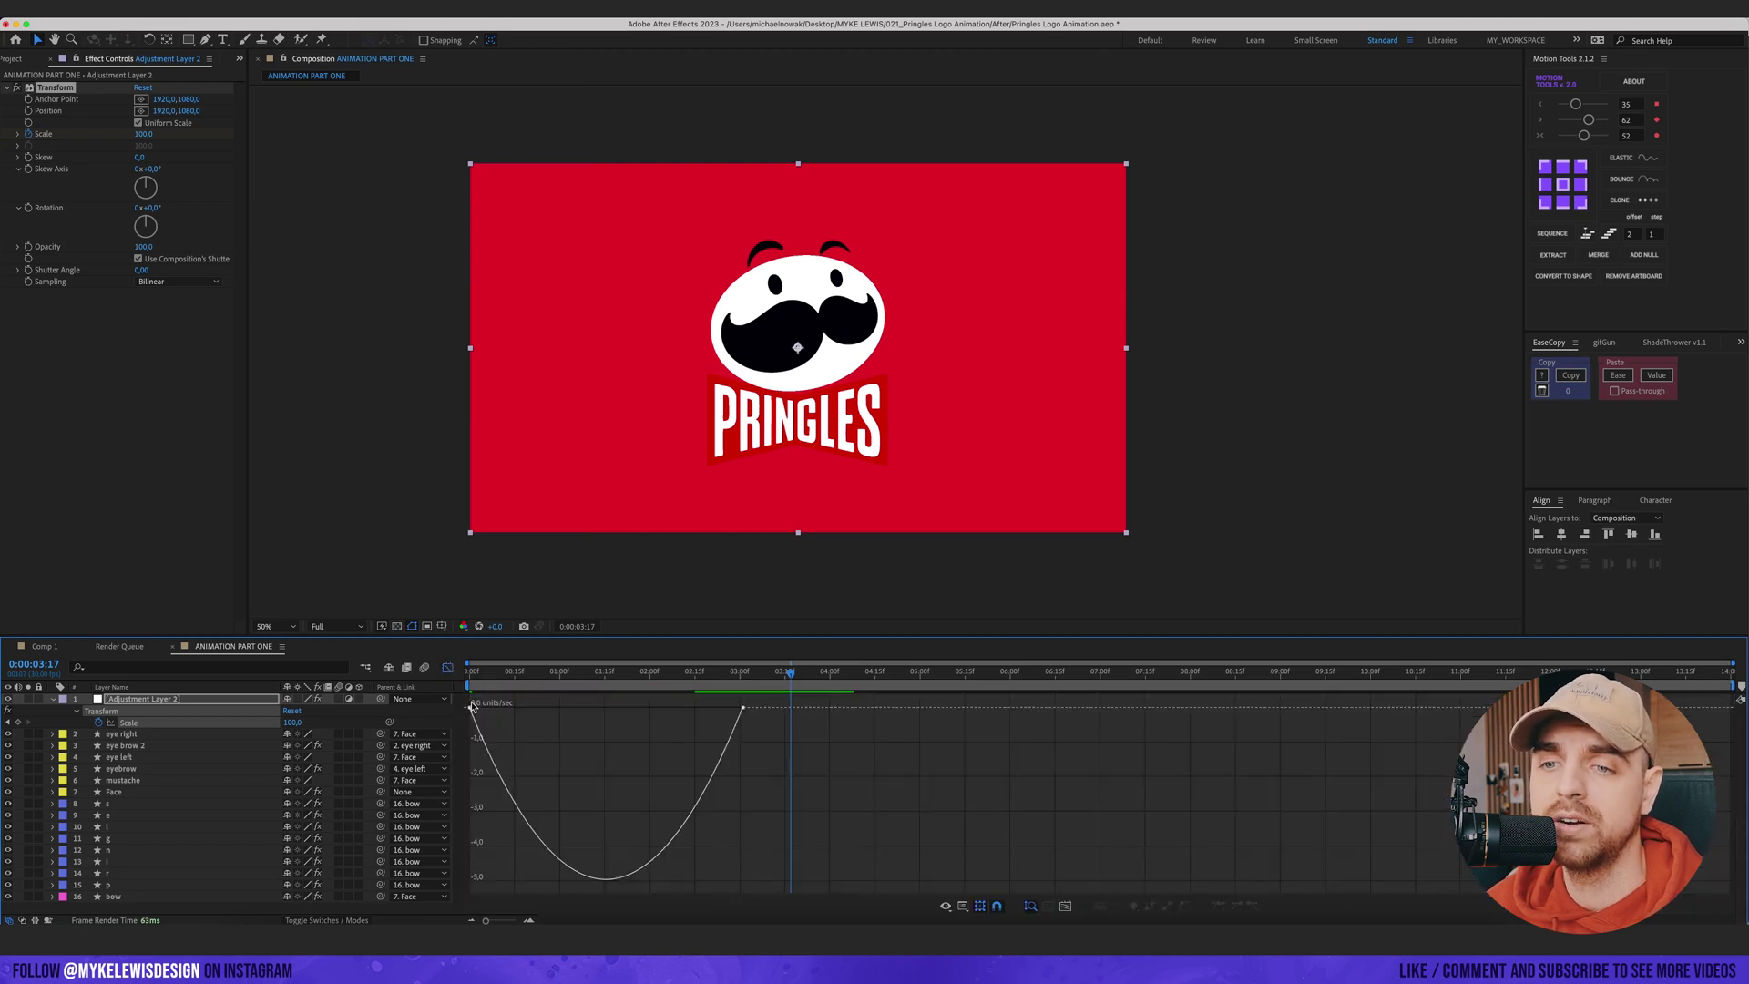
pyautogui.moveTo(469, 692)
pyautogui.mouseDown()
pyautogui.moveTo(529, 717)
pyautogui.moveTo(489, 710)
pyautogui.mouseUp()
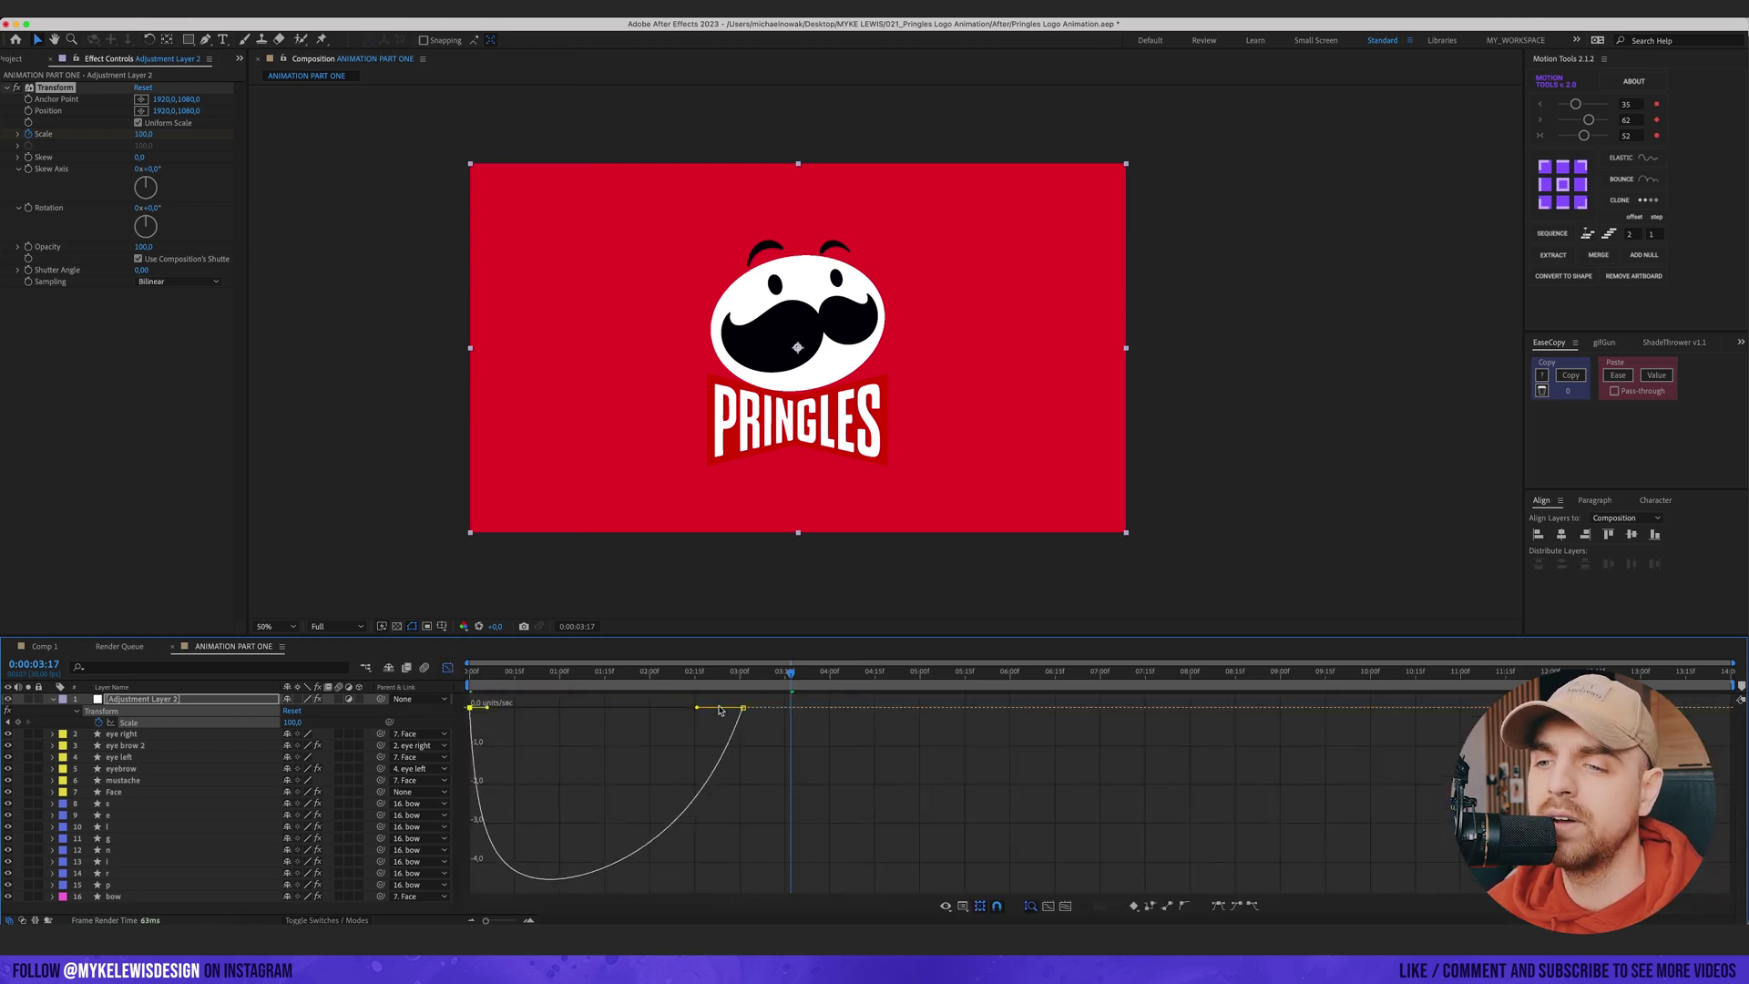
pyautogui.moveTo(696, 710); pyautogui.dragTo(672, 708)
pyautogui.click(447, 668)
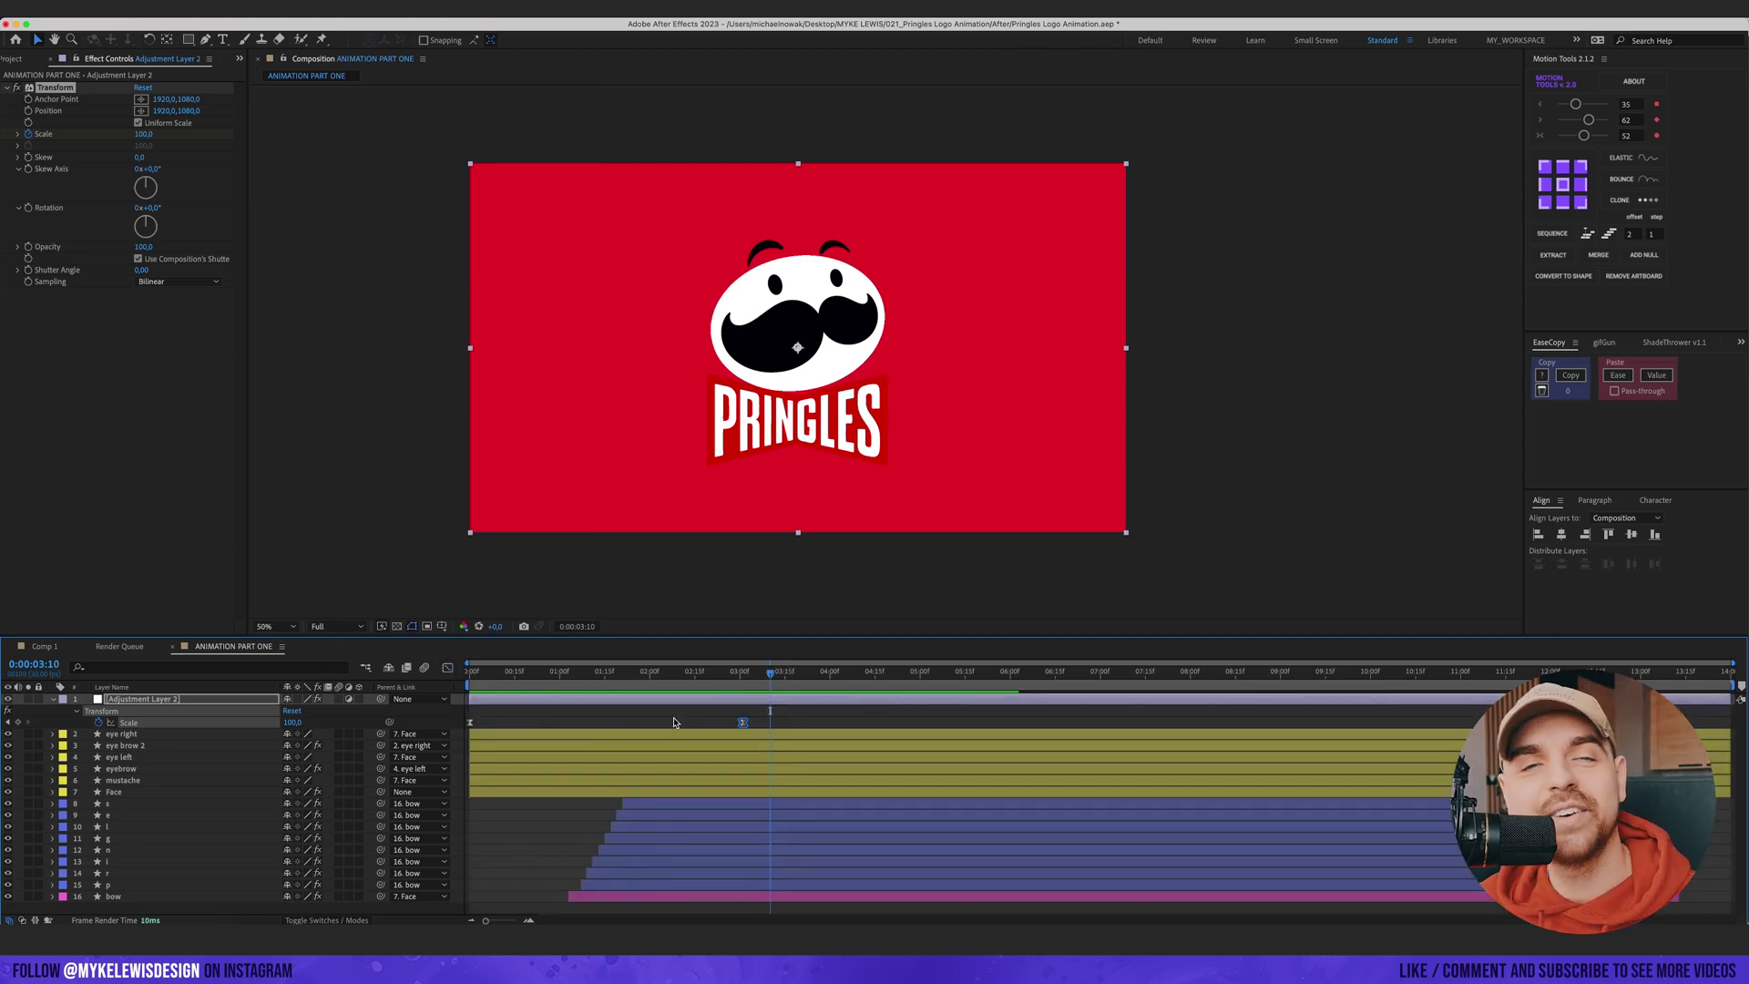